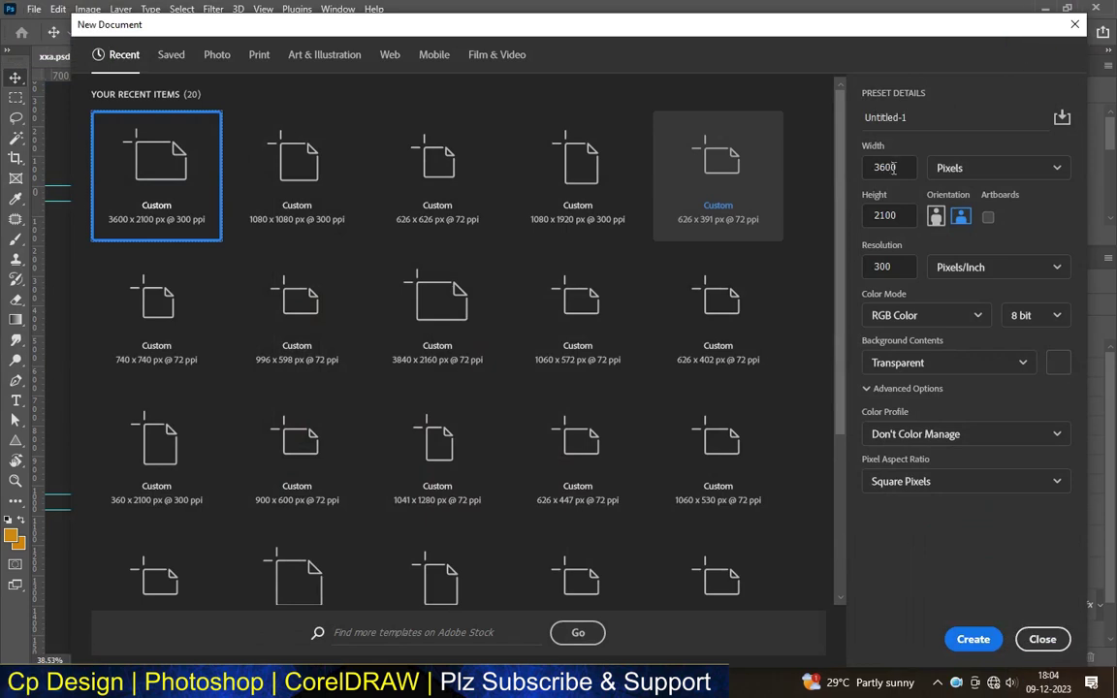
# Create a new square document with width and height both 1080 pixels
pyautogui.doubleClick(887, 167)
pyautogui.write('108')
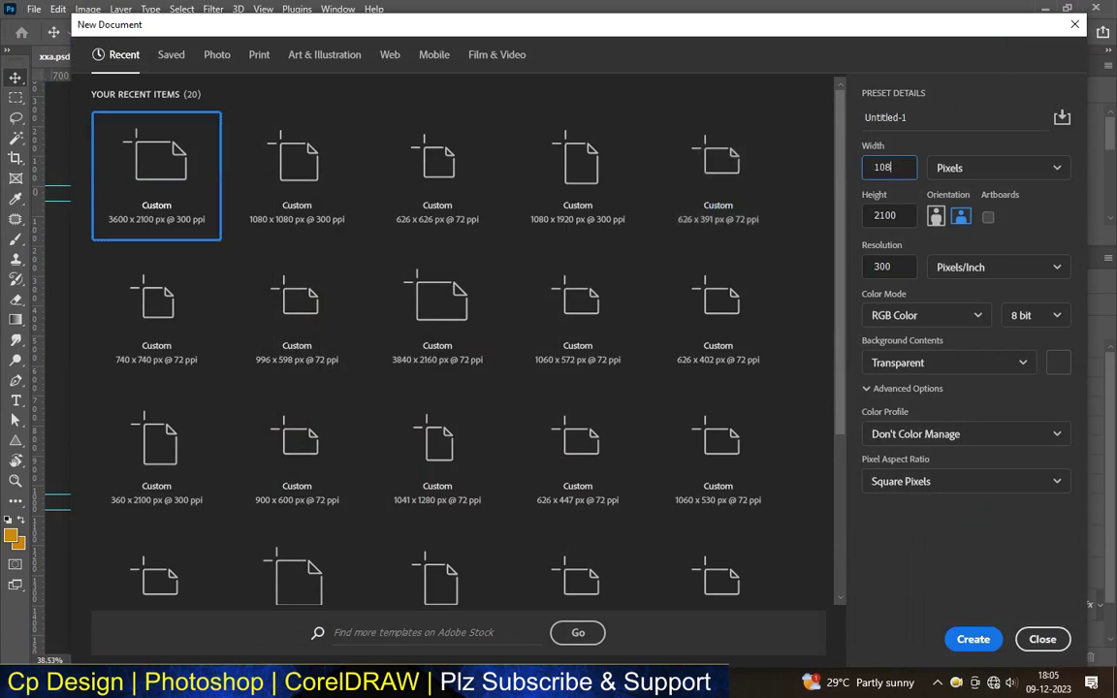
pyautogui.click(901, 171)
pyautogui.doubleClick(890, 214)
pyautogui.write('10')
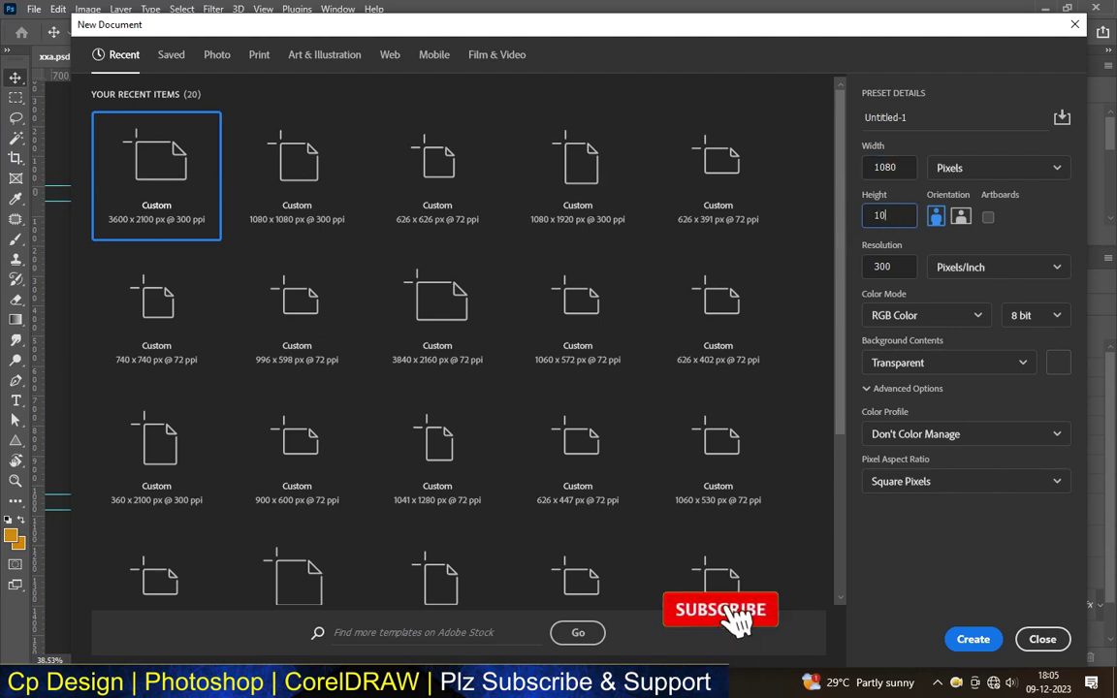
pyautogui.write('80')
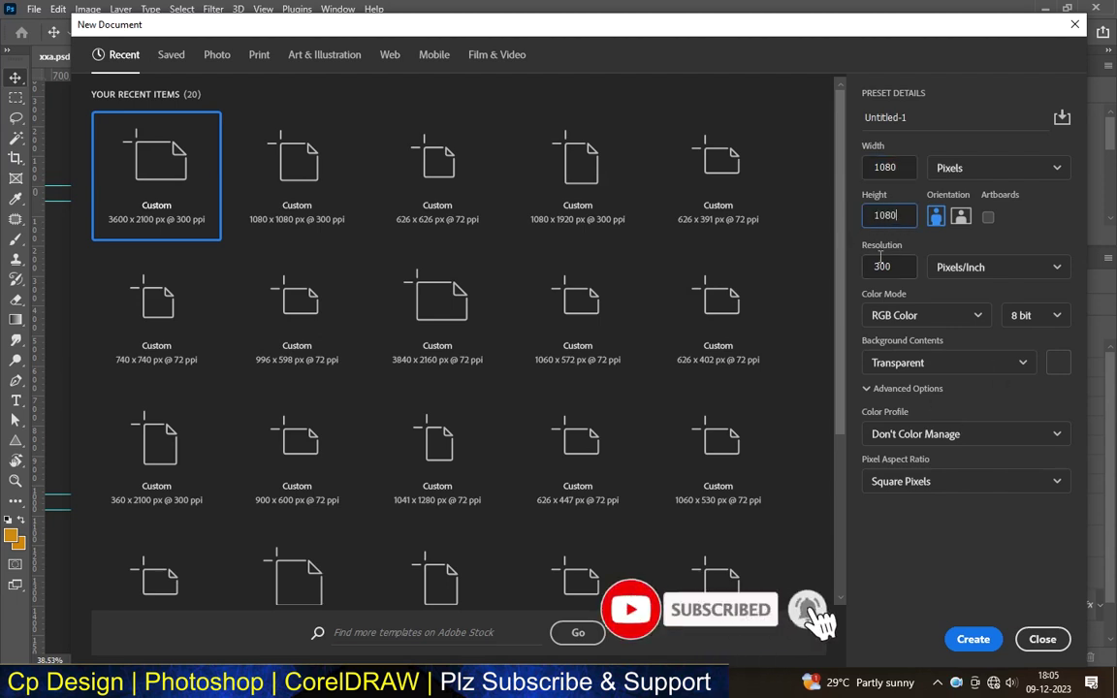
pyautogui.click(973, 639)
# Add a Solid Color fill layer in dark purple #39013e
pyautogui.scroll(1, 563, 320)
pyautogui.click(1028, 656)
pyautogui.click(1034, 381)
pyautogui.write('39013e')
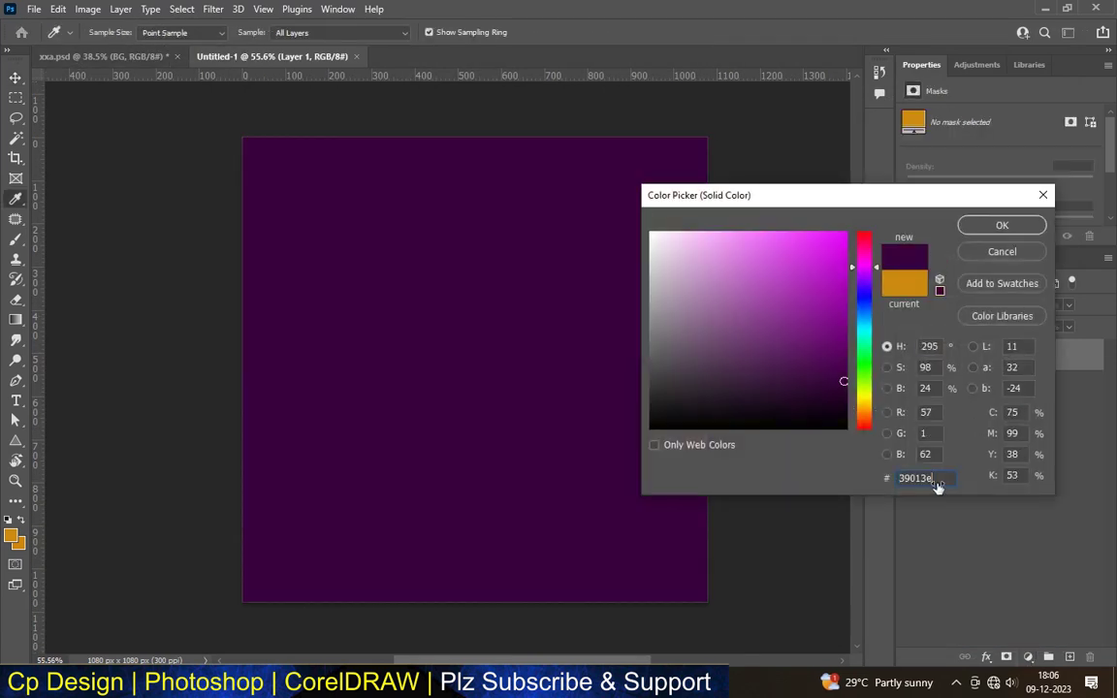
pyautogui.click(1002, 225)
# Paste the red torn-edge shape and move it flush against the right edge
pyautogui.press('v')
pyautogui.hotkey('ctrl', 'v')
pyautogui.scroll(-1, 465, 330)
pyautogui.scroll(-2, 478, 336)
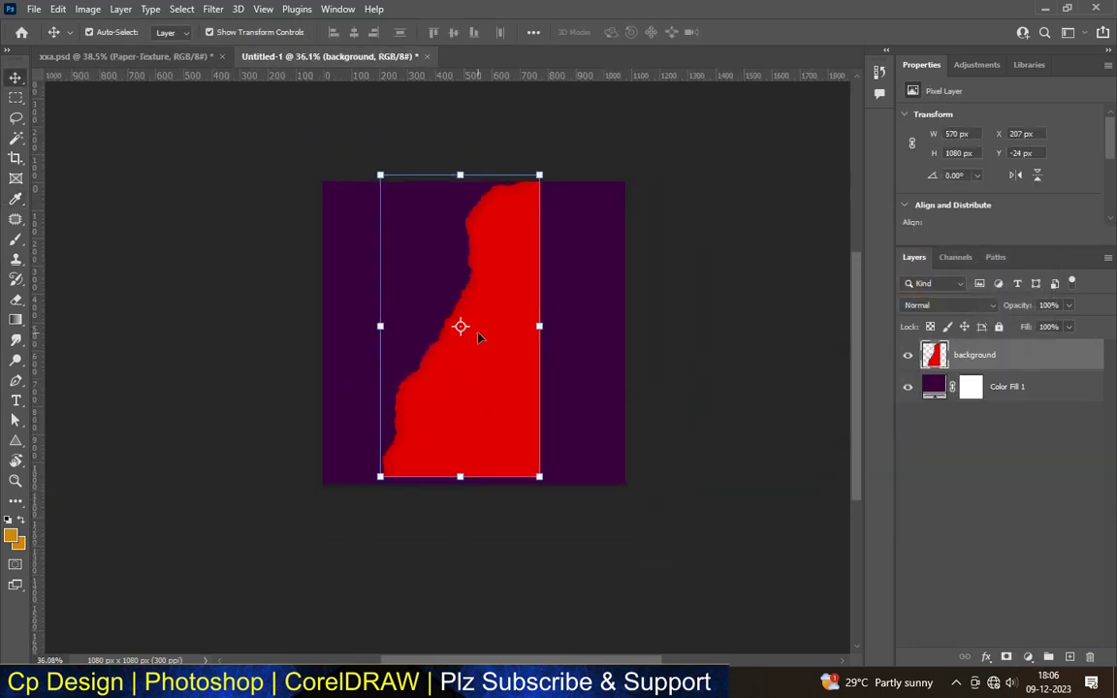
pyautogui.moveTo(478, 337); pyautogui.dragTo(617, 331)
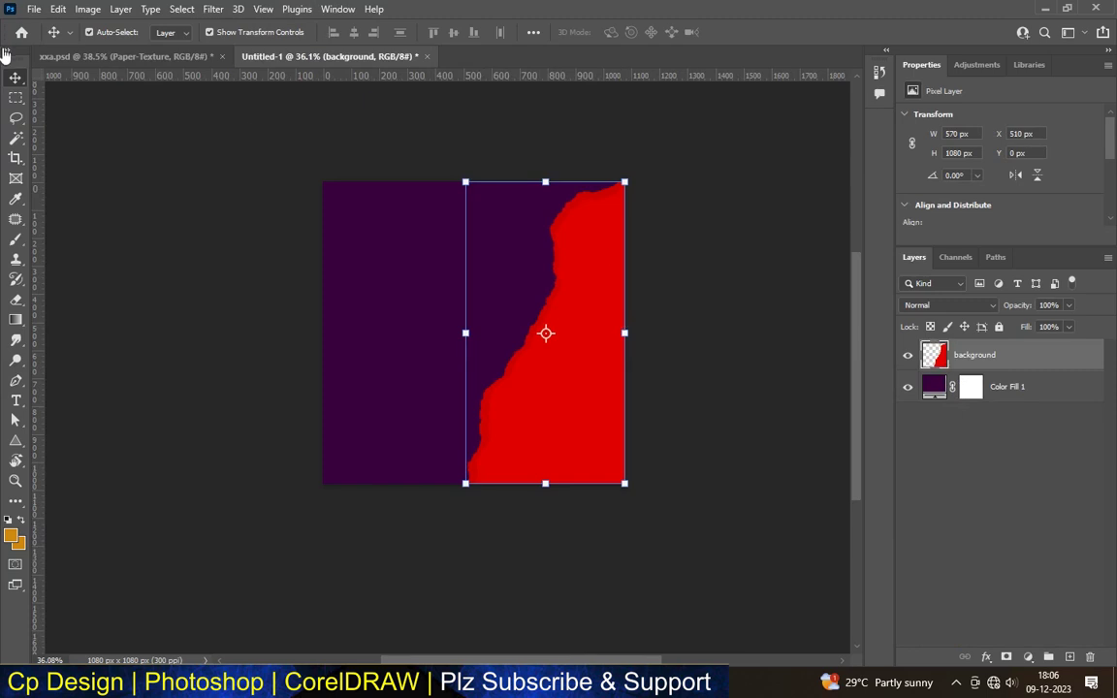
pyautogui.click(116, 146)
pyautogui.scroll(2, 628, 267)
pyautogui.click(585, 302)
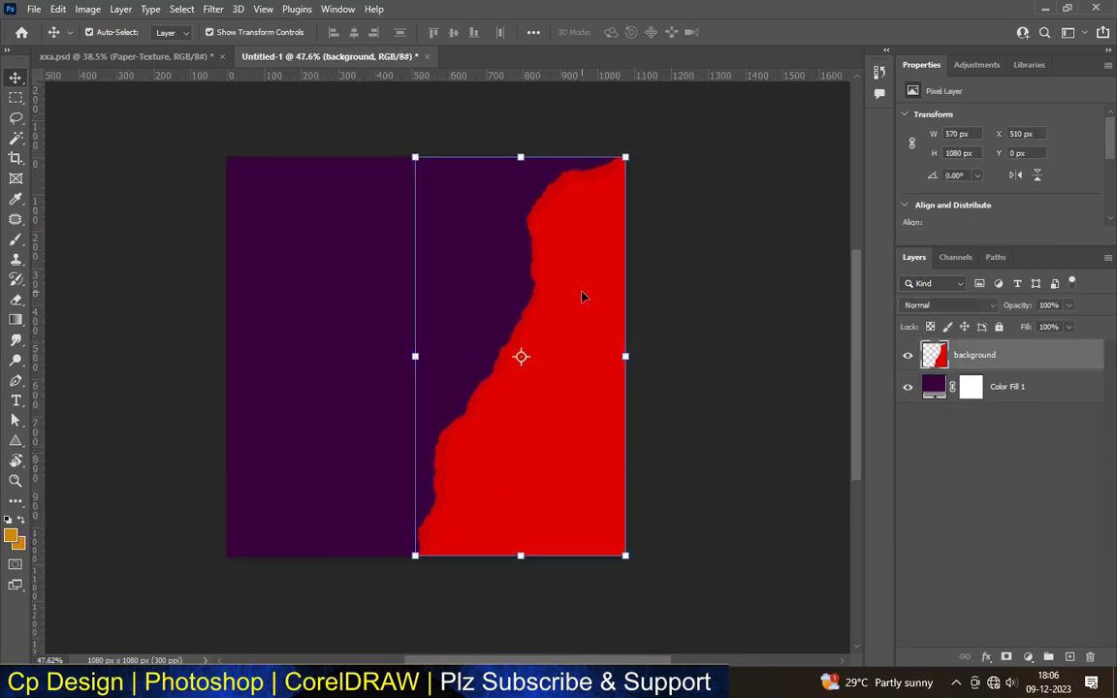
pyautogui.click(660, 203)
pyautogui.scroll(-2, 409, 302)
pyautogui.scroll(2, 409, 301)
pyautogui.click(937, 387)
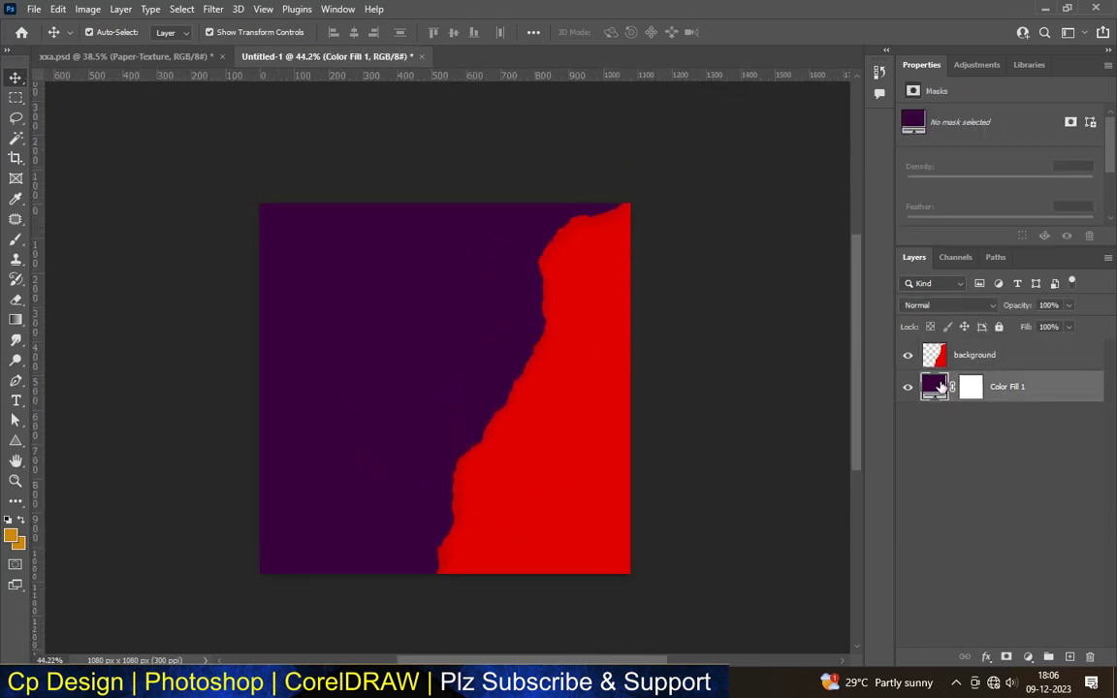
# Change the Color Fill layer colour to near-black purple #1c001e
pyautogui.doubleClick(935, 385)
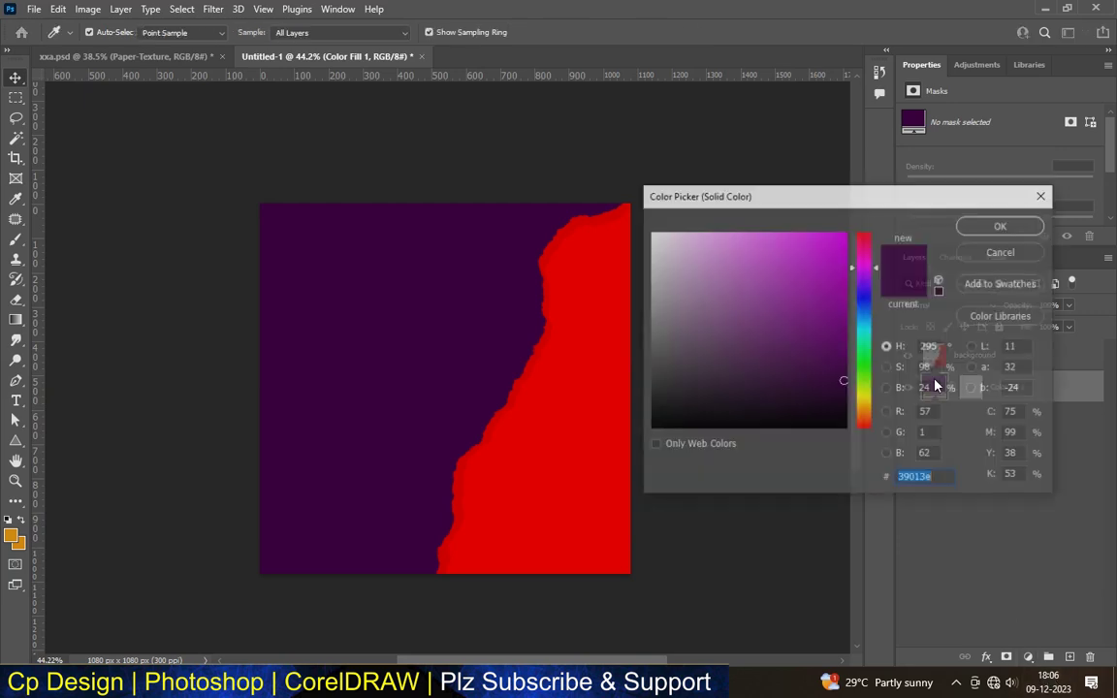
pyautogui.click(840, 405)
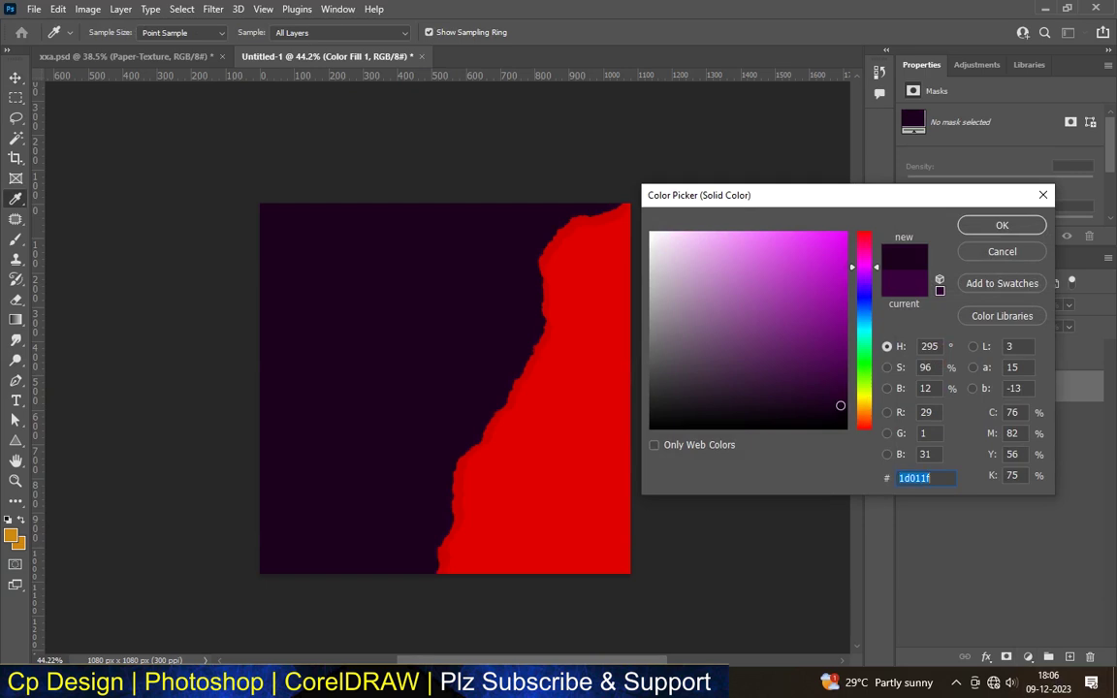
pyautogui.moveTo(843, 404); pyautogui.dragTo(650, 414)
pyautogui.click(845, 405)
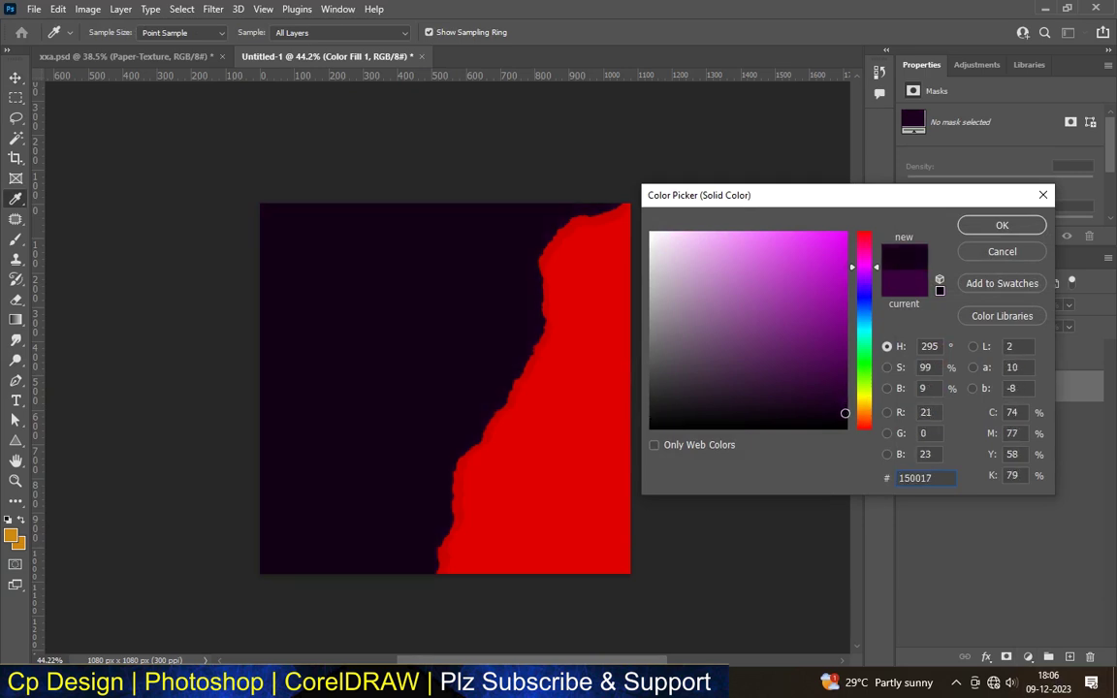
pyautogui.moveTo(847, 409); pyautogui.dragTo(849, 405)
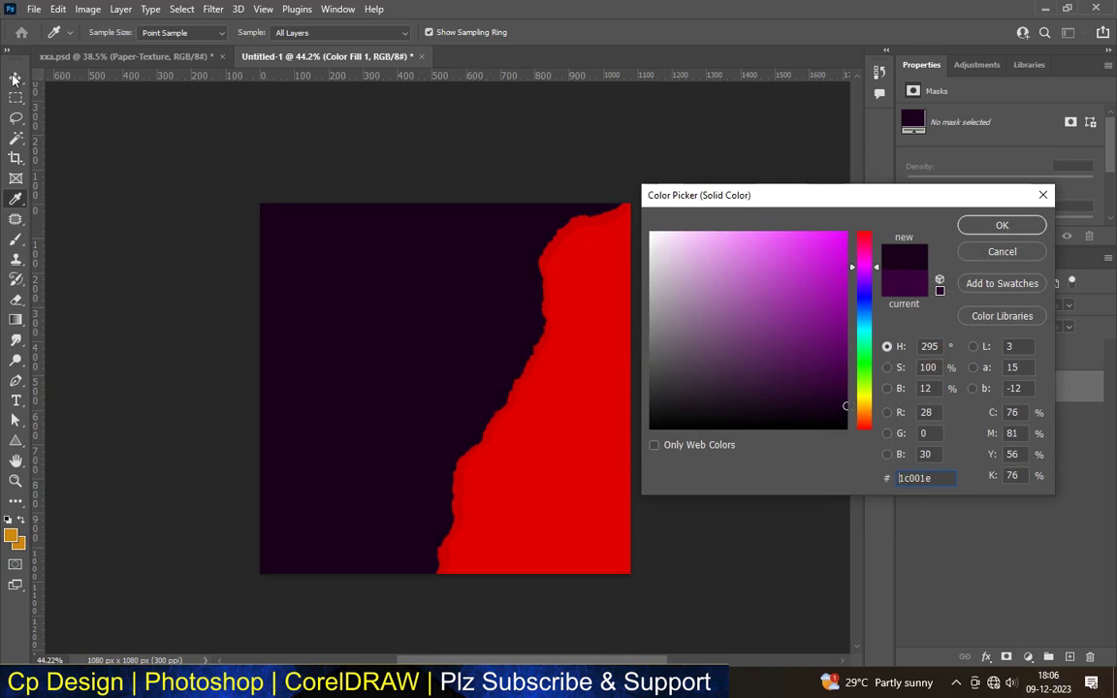
pyautogui.click(991, 224)
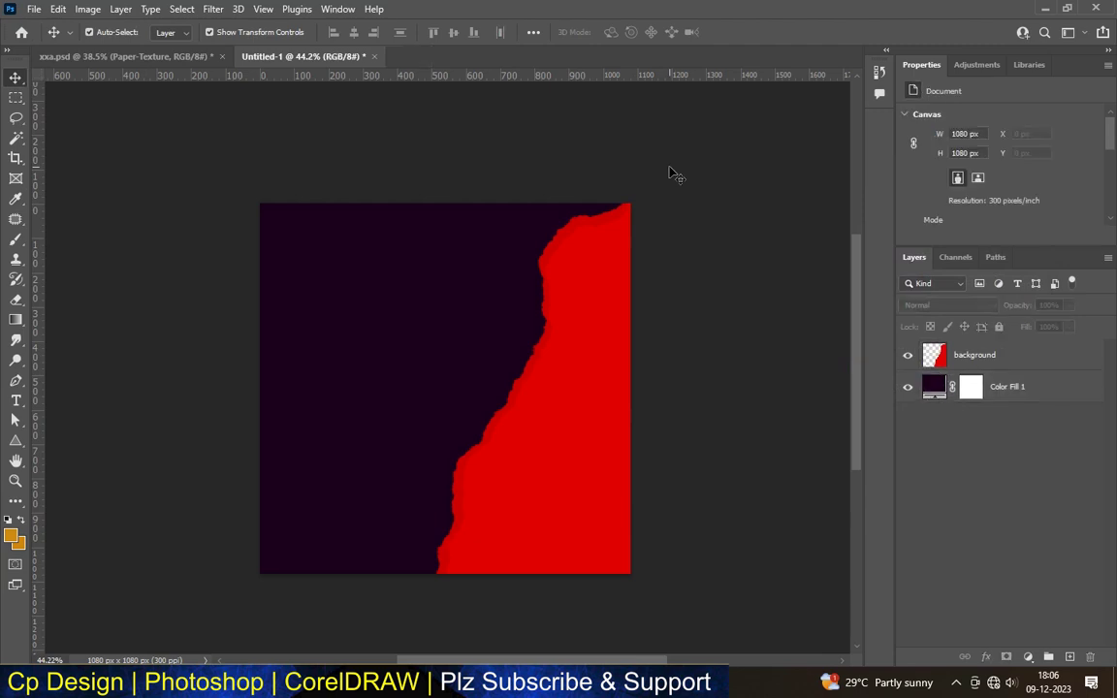
# Drag the white half-ring shape from the other document onto the canvas
pyautogui.scroll(-3, 668, 175)
pyautogui.scroll(2, 1030, 419)
pyautogui.click(1030, 358)
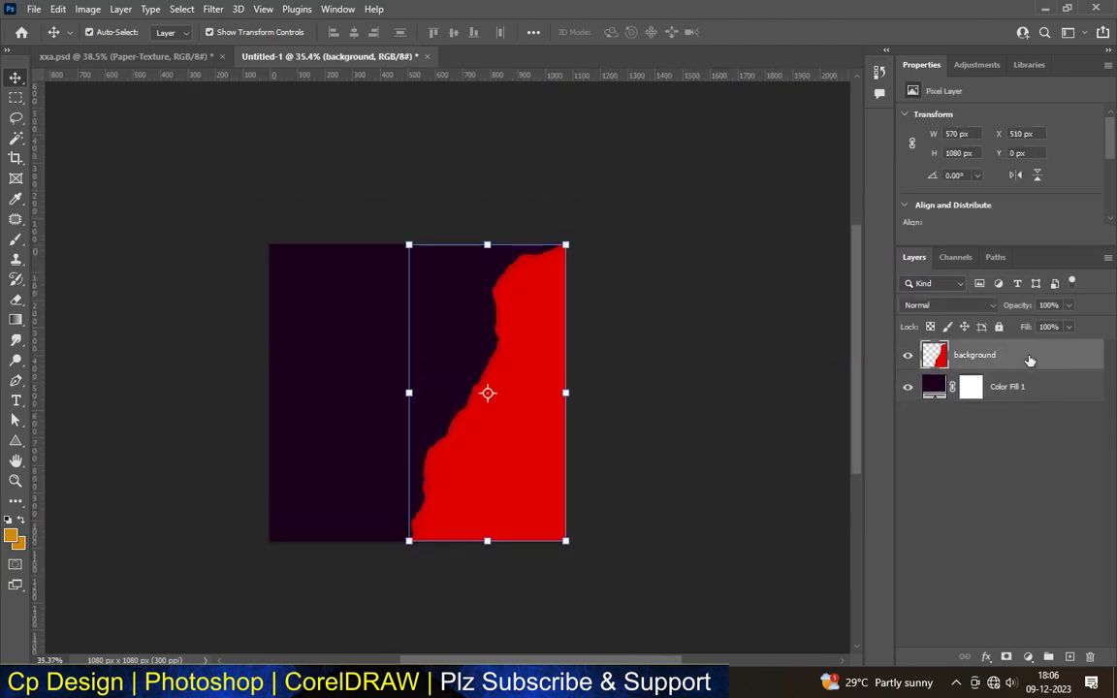
pyautogui.click(705, 191)
pyautogui.scroll(-2, 705, 191)
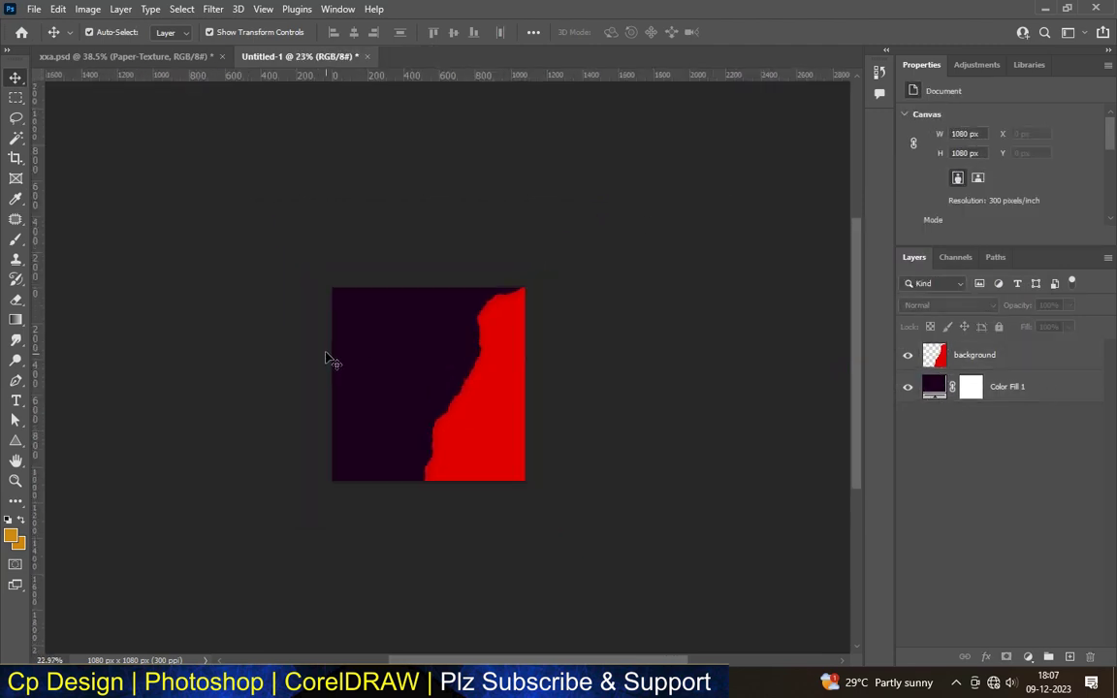
pyautogui.scroll(1, 433, 365)
pyautogui.scroll(2, 434, 365)
pyautogui.scroll(2, 434, 365)
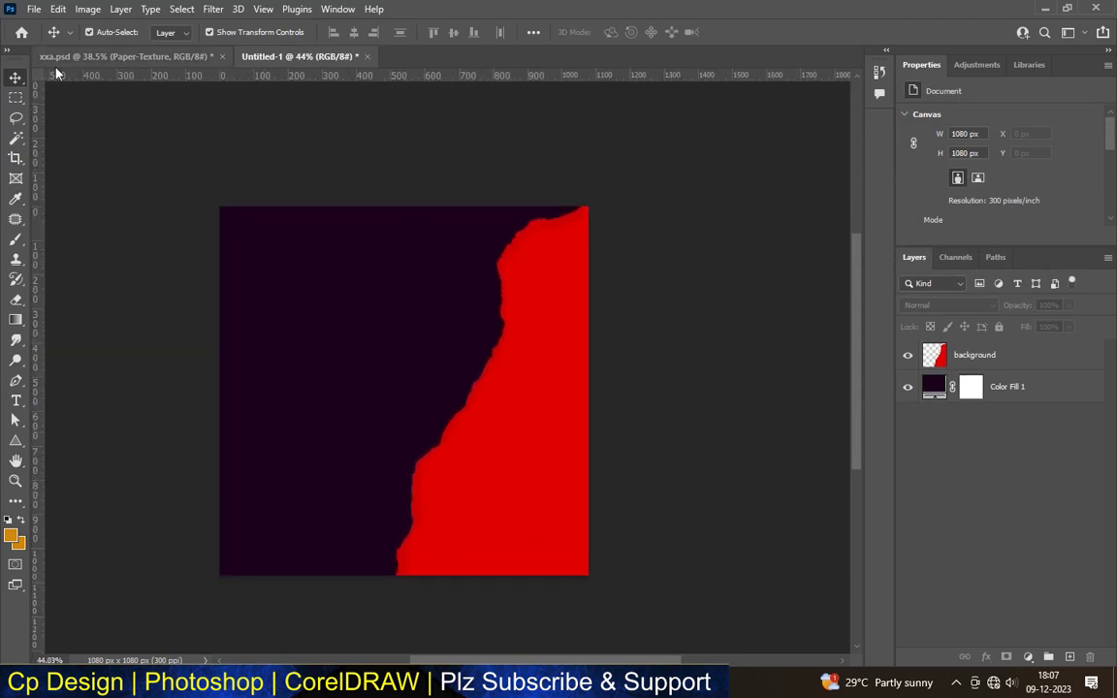
pyautogui.moveTo(53, 71); pyautogui.dragTo(459, 498)
# Position the white half ring so it is cut off at the canvas bottom edge
pyautogui.scroll(-2, 553, 398)
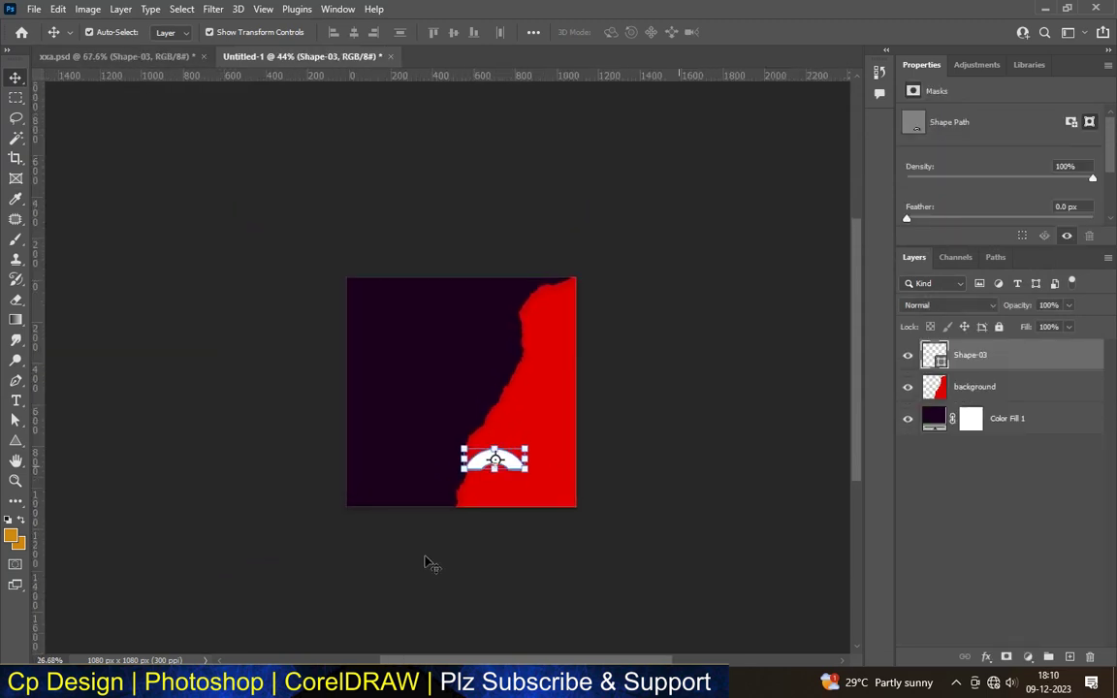
pyautogui.scroll(2, 428, 562)
pyautogui.moveTo(493, 525); pyautogui.dragTo(441, 580)
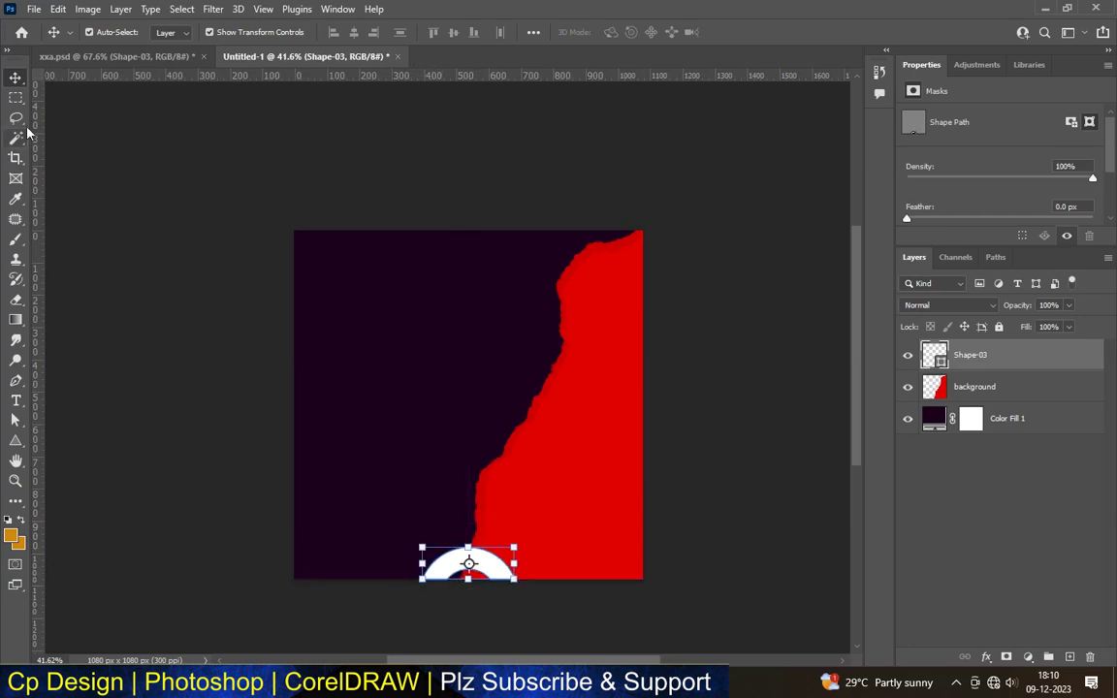
pyautogui.scroll(2, 444, 570)
pyautogui.moveTo(493, 567); pyautogui.dragTo(475, 566)
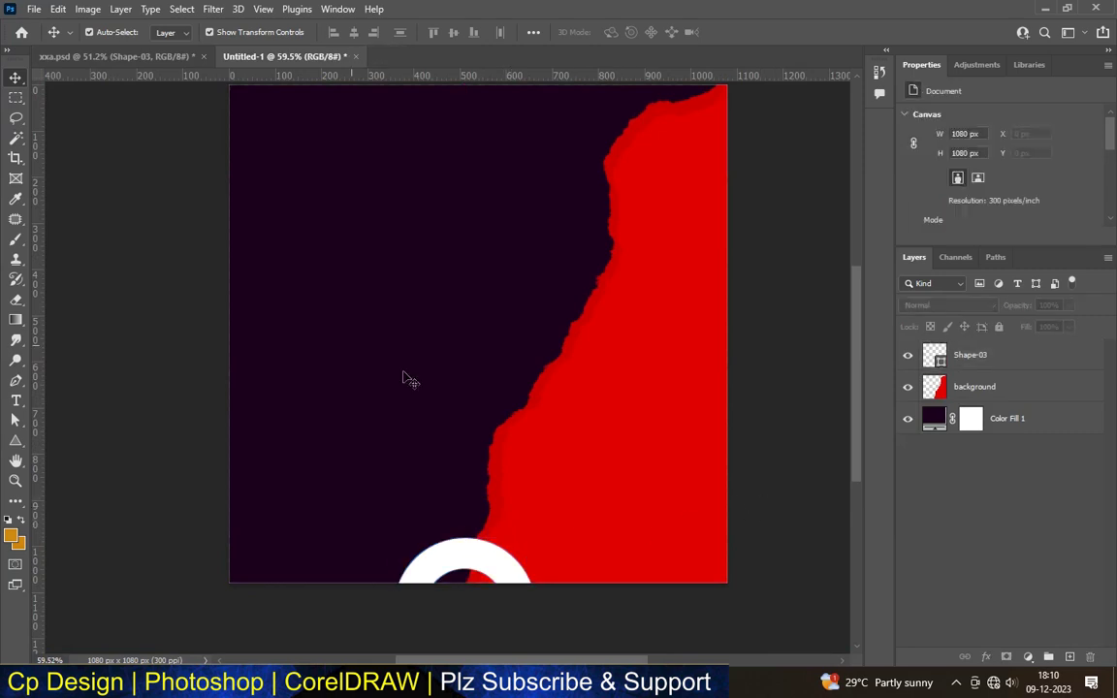
# Add a white ring at the right edge and a half ring along the canvas top
pyautogui.moveTo(493, 275)
pyautogui.mouseDown()
pyautogui.moveTo(671, 369)
pyautogui.moveTo(664, 345)
pyautogui.mouseUp()
pyautogui.scroll(-3, 780, 342)
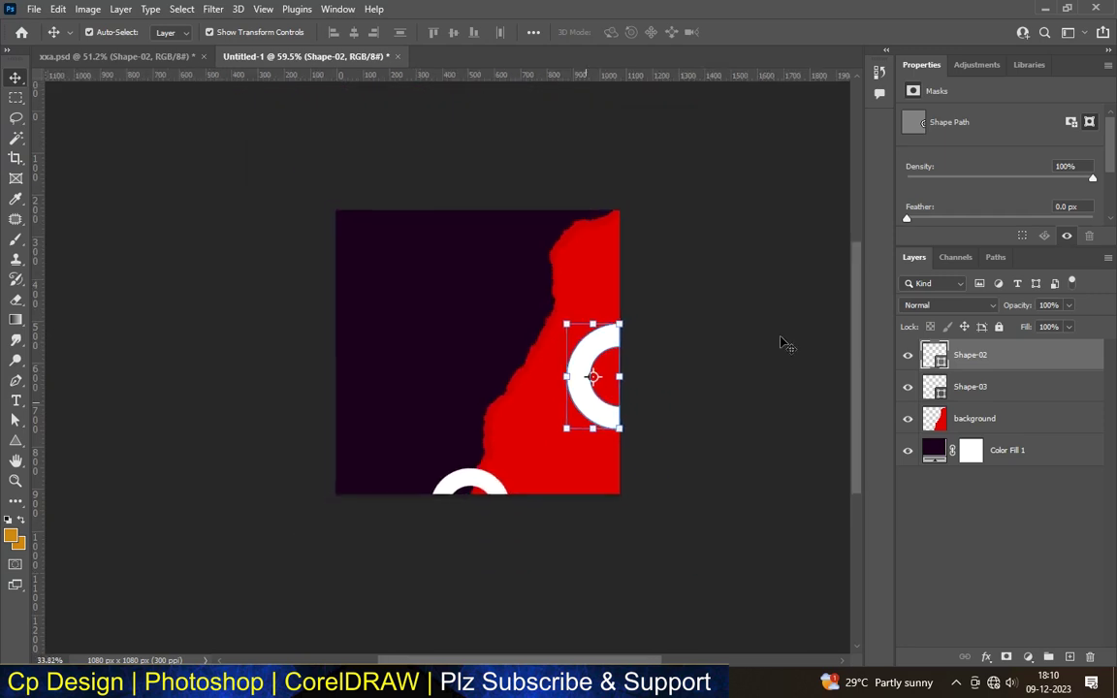
pyautogui.hotkey('ctrl', 'v')
pyautogui.scroll(3, 524, 232)
pyautogui.moveTo(501, 225); pyautogui.dragTo(446, 222)
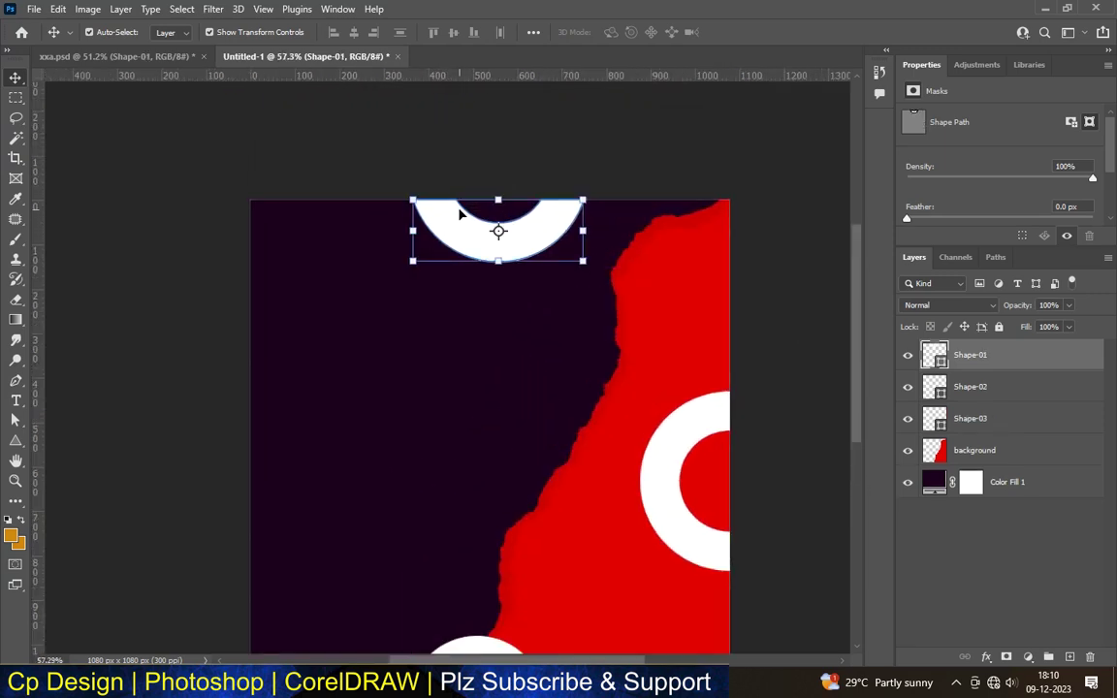
pyautogui.click(803, 294)
pyautogui.scroll(-2, 643, 253)
pyautogui.scroll(2, 656, 452)
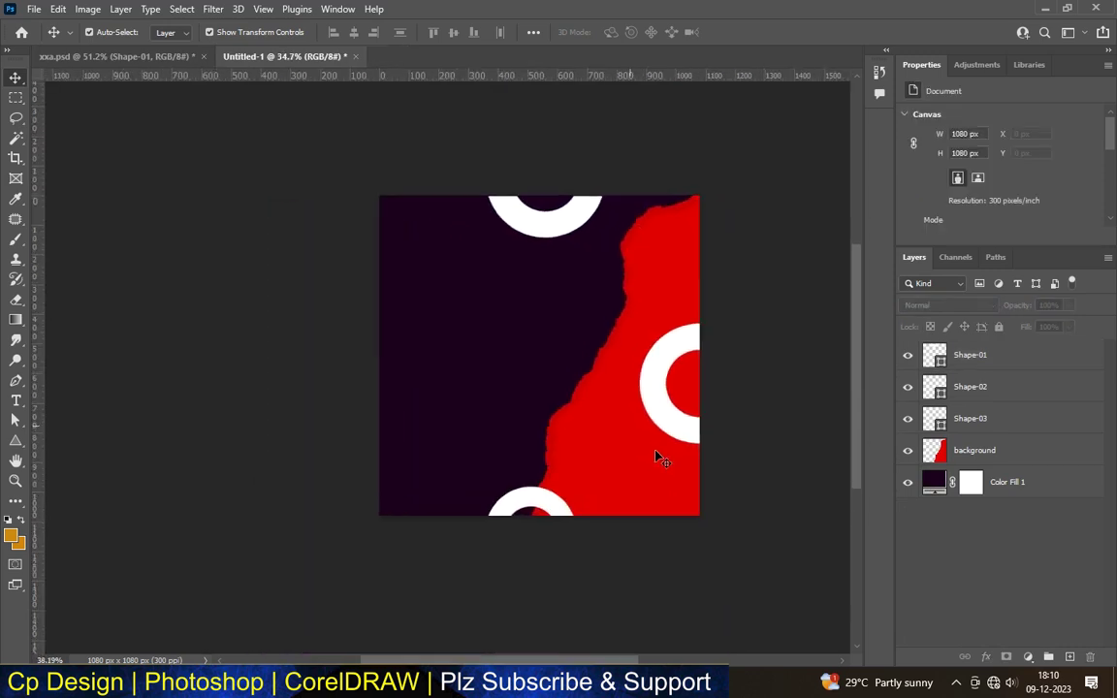
pyautogui.click(489, 521)
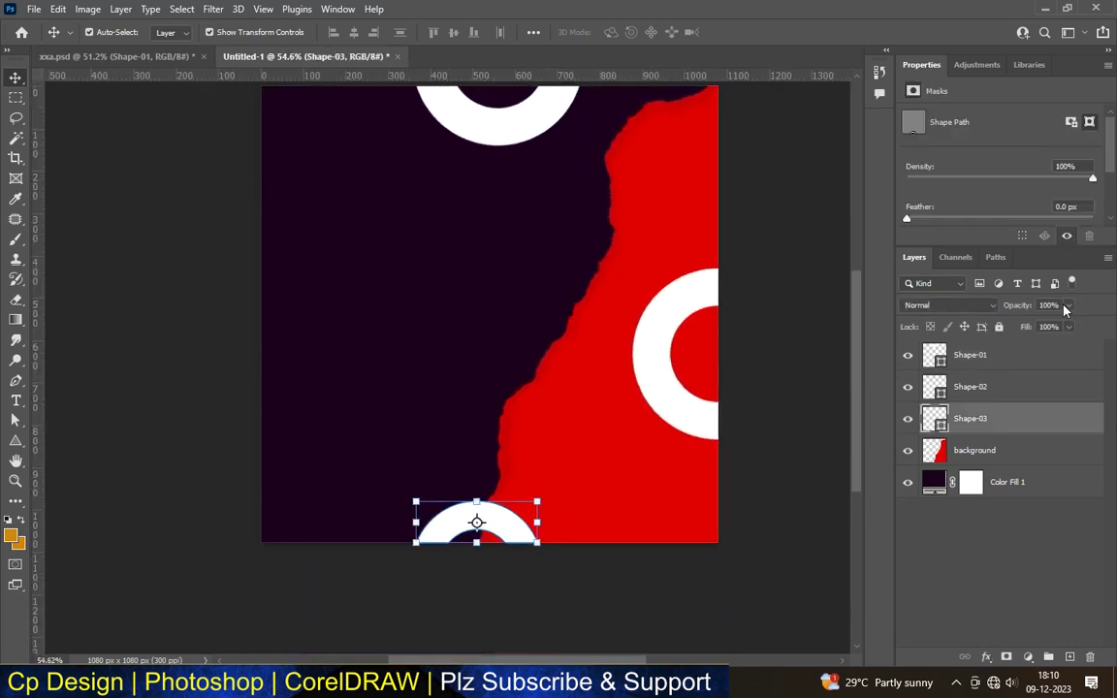
# Lower the bottom half ring's opacity to 10%
pyautogui.moveTo(1017, 341); pyautogui.dragTo(1009, 333)
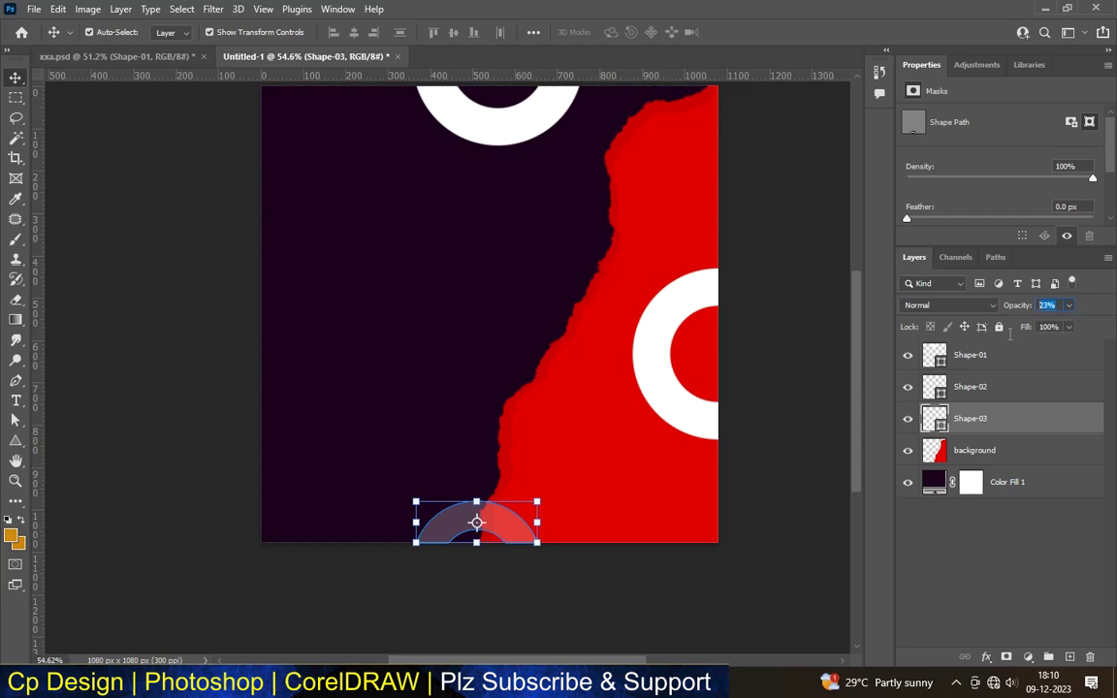
pyautogui.write('10')
pyautogui.click(949, 304)
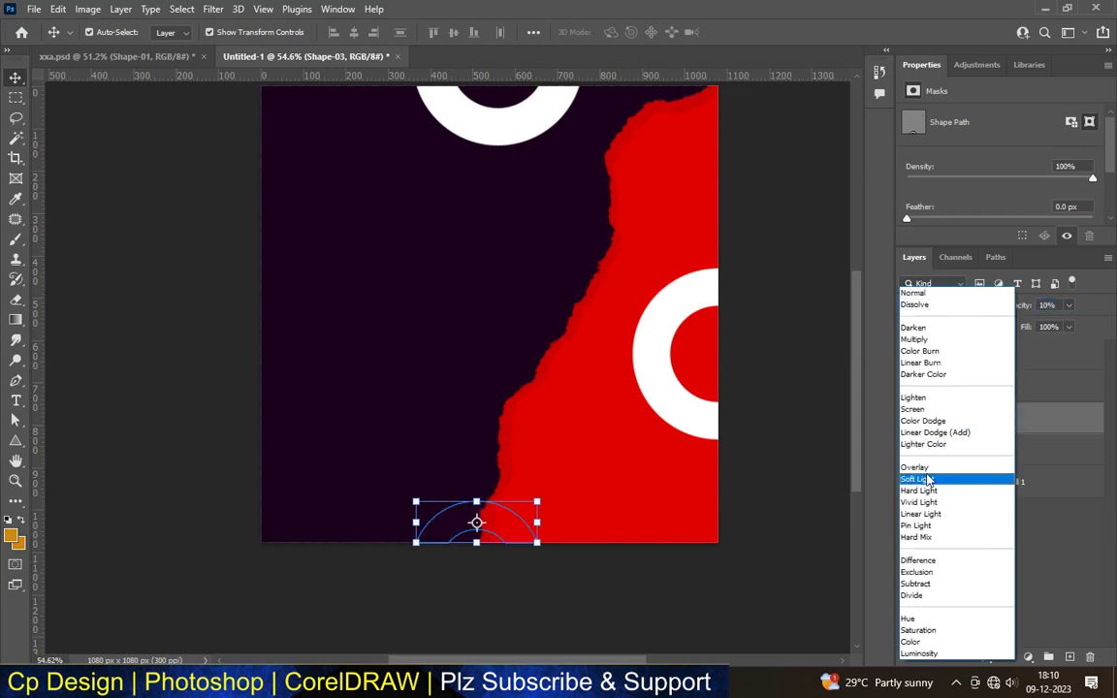
pyautogui.press('Escape')
pyautogui.click(823, 546)
# Set the right-edge ring to 20% opacity and change its blend mode
pyautogui.click(685, 345)
pyautogui.scroll(3, 684, 346)
pyautogui.scroll(-3, 706, 379)
pyautogui.click(970, 386)
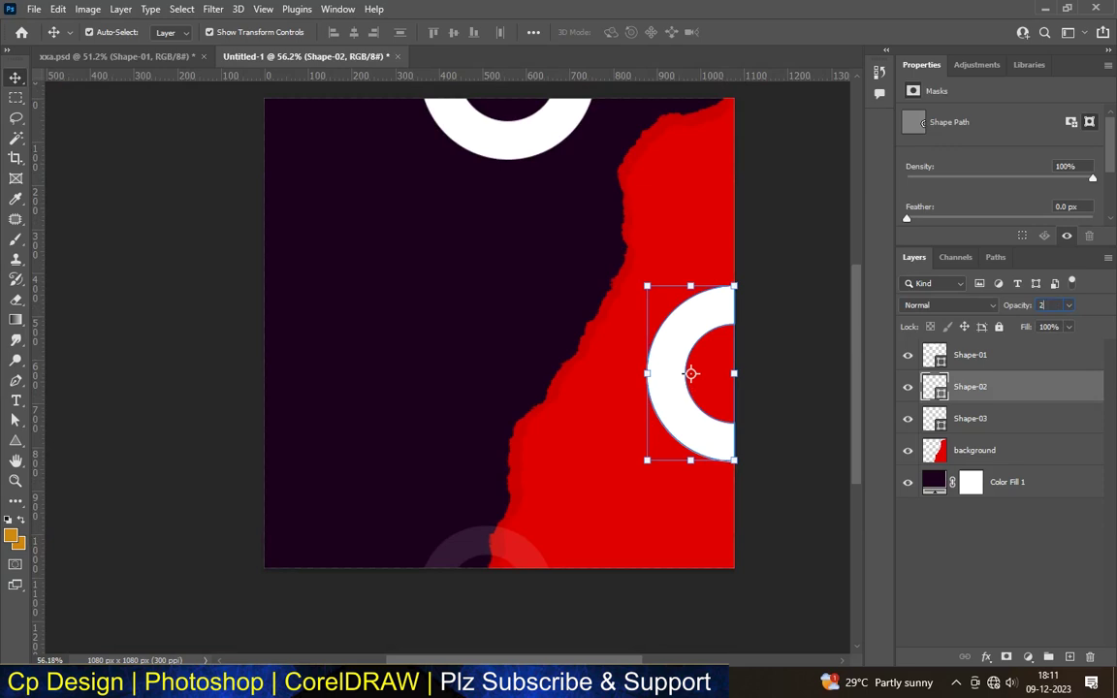
pyautogui.write('20')
pyautogui.press('Return')
pyautogui.click(948, 304)
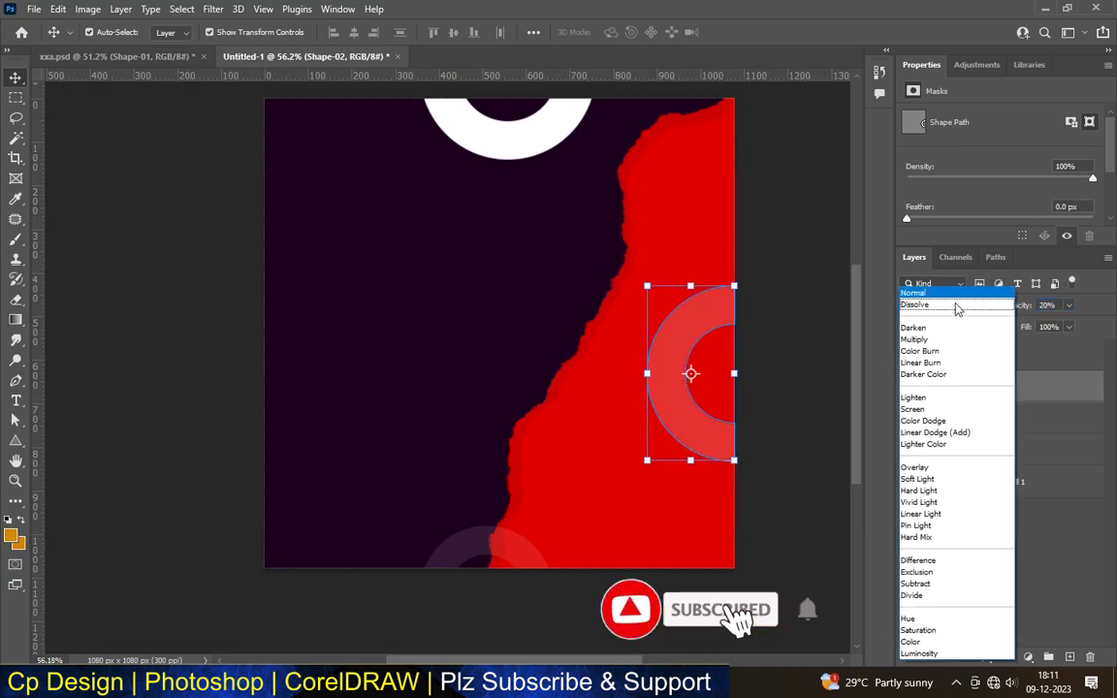
pyautogui.press('Down')
pyautogui.press('Down')
pyautogui.press('Down')
pyautogui.press('Down')
pyautogui.press('Down')
pyautogui.press('Down')
pyautogui.press('Return')
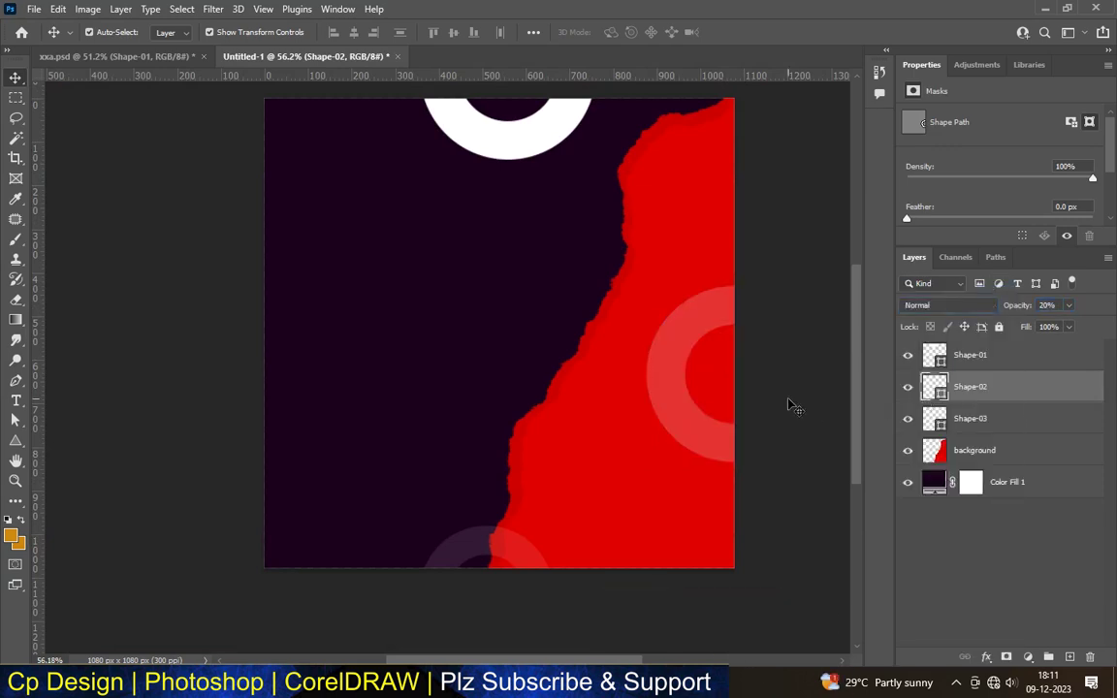
pyautogui.click(793, 405)
# Set the top half ring to 10% opacity with the Screen blend mode
pyautogui.scroll(-3, 649, 387)
pyautogui.scroll(1, 635, 245)
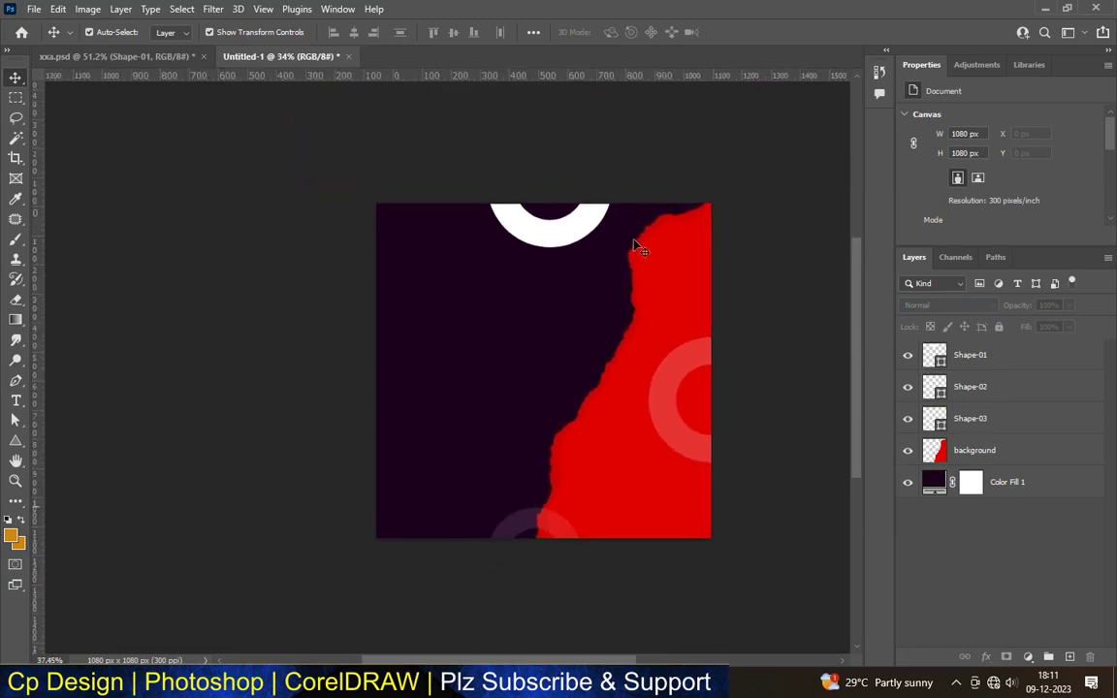
pyautogui.scroll(1, 635, 246)
pyautogui.click(559, 219)
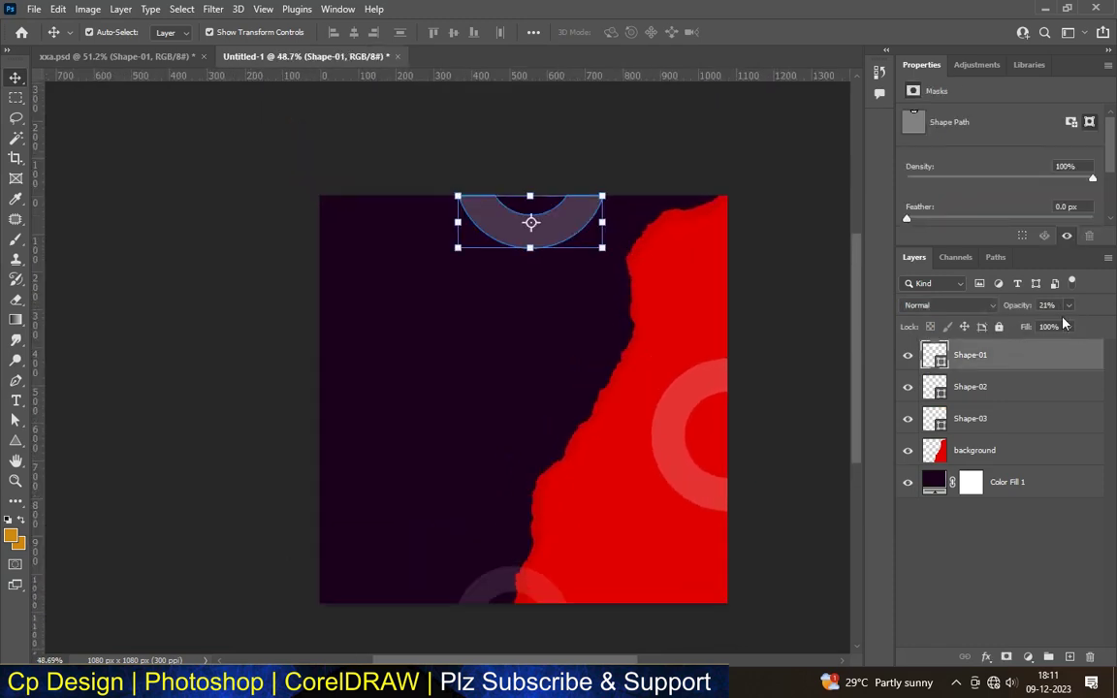
pyautogui.write('0')
pyautogui.click(947, 306)
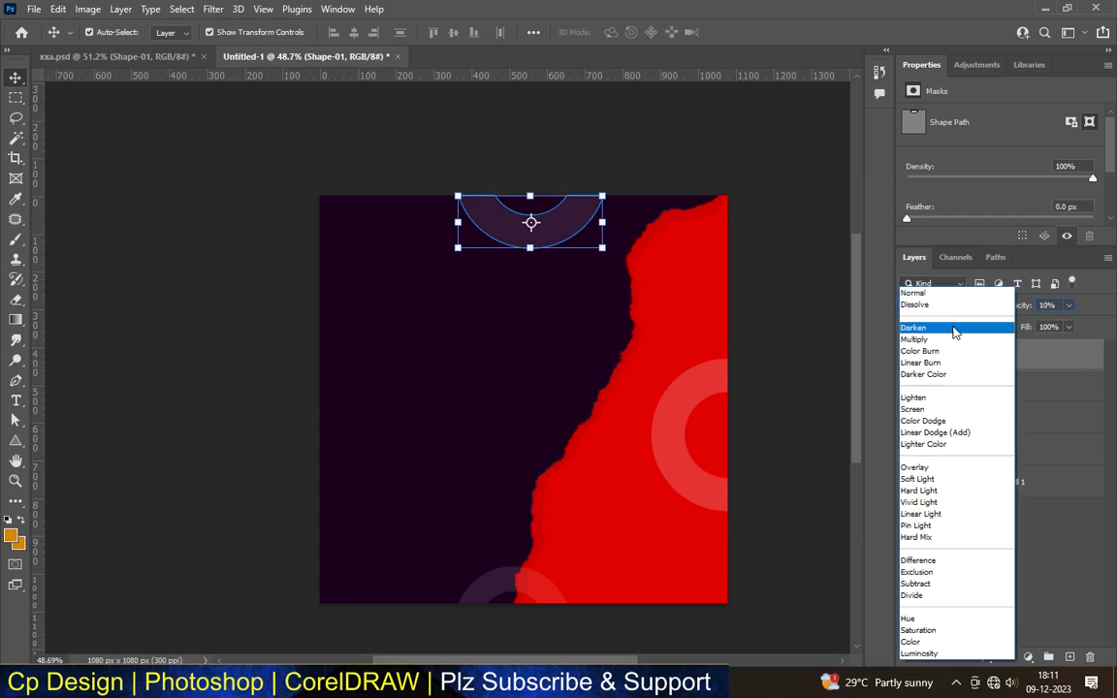
pyautogui.click(915, 409)
pyautogui.press('t')
pyautogui.scroll(2, 444, 339)
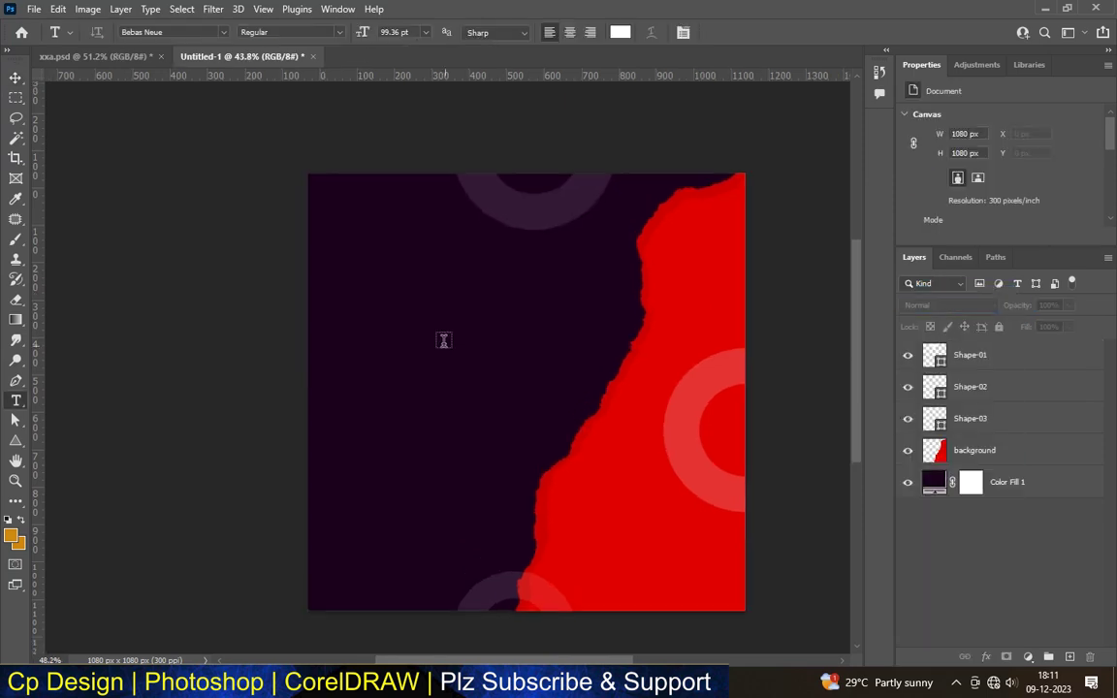
# Type BLACK, FRIDAY, SALE on three stacked lines in white Placard Condensed near the poster top
pyautogui.click(203, 31)
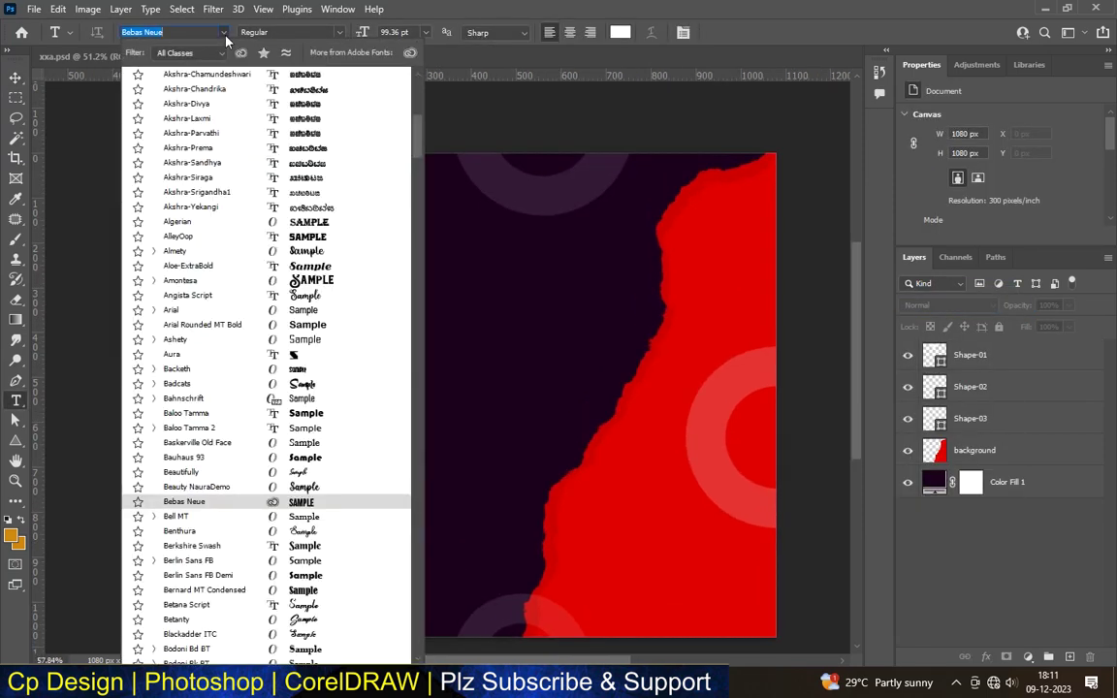
pyautogui.scroll(10, 371, 125)
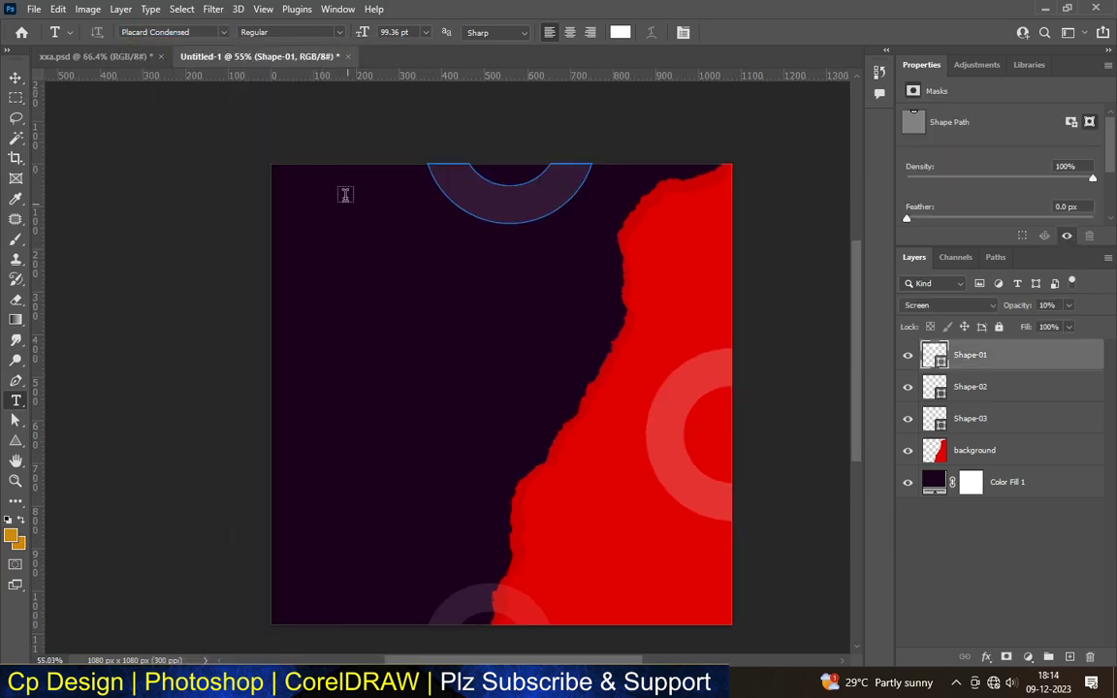
pyautogui.click(370, 304)
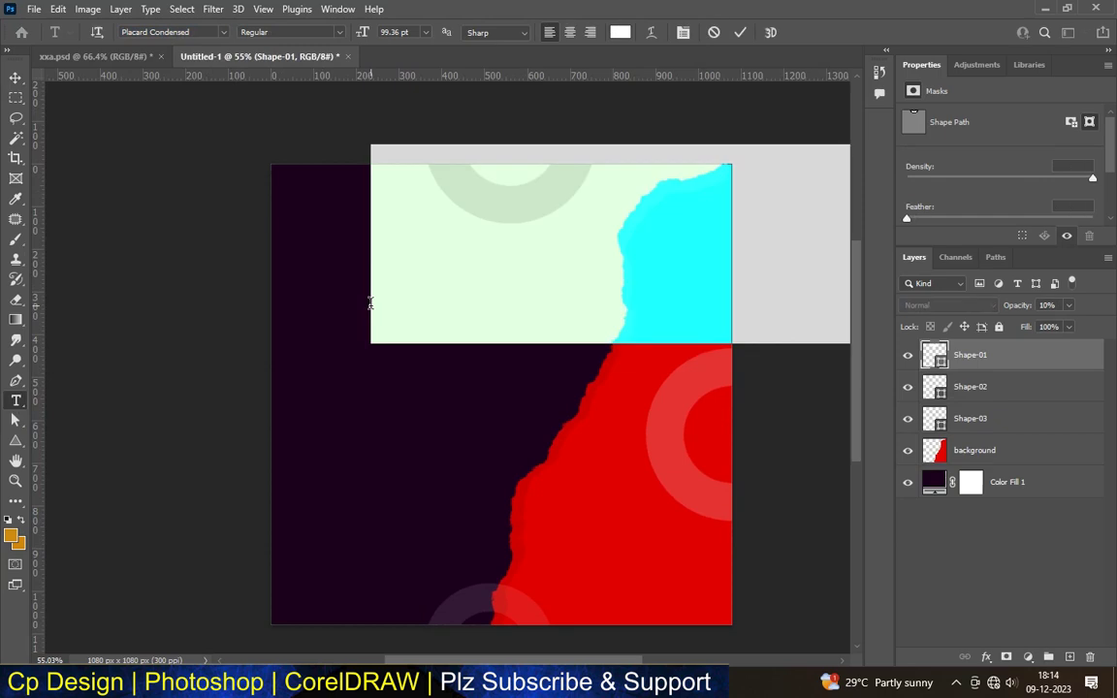
pyautogui.write('BLACK')
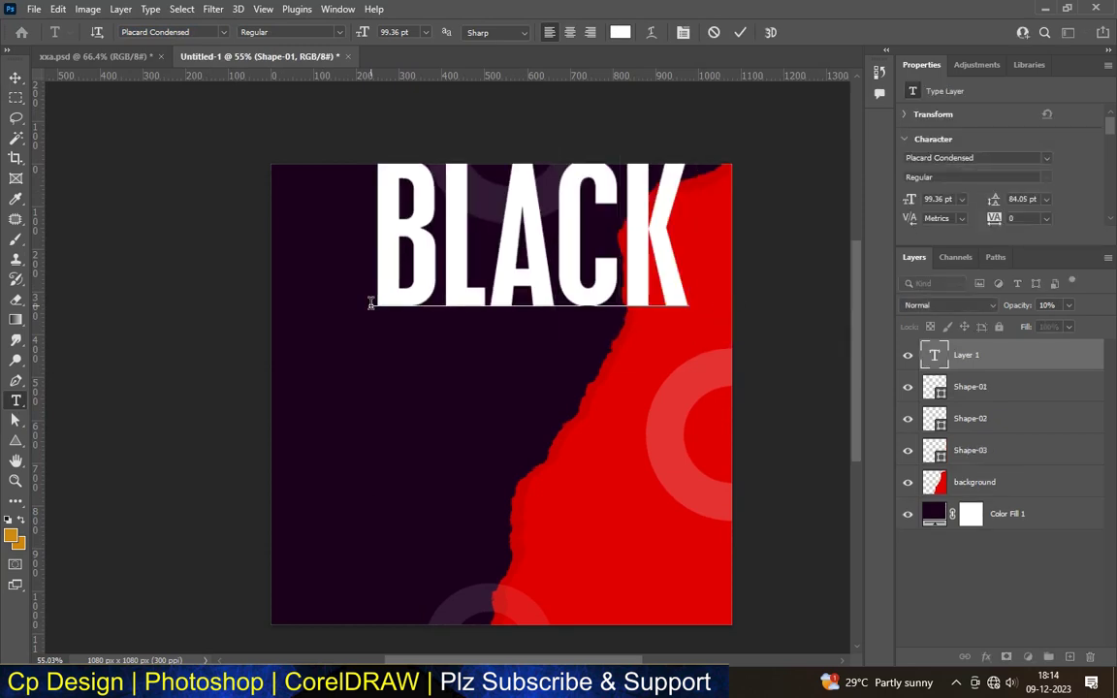
pyautogui.press('Return')
pyautogui.write('FRIDAY')
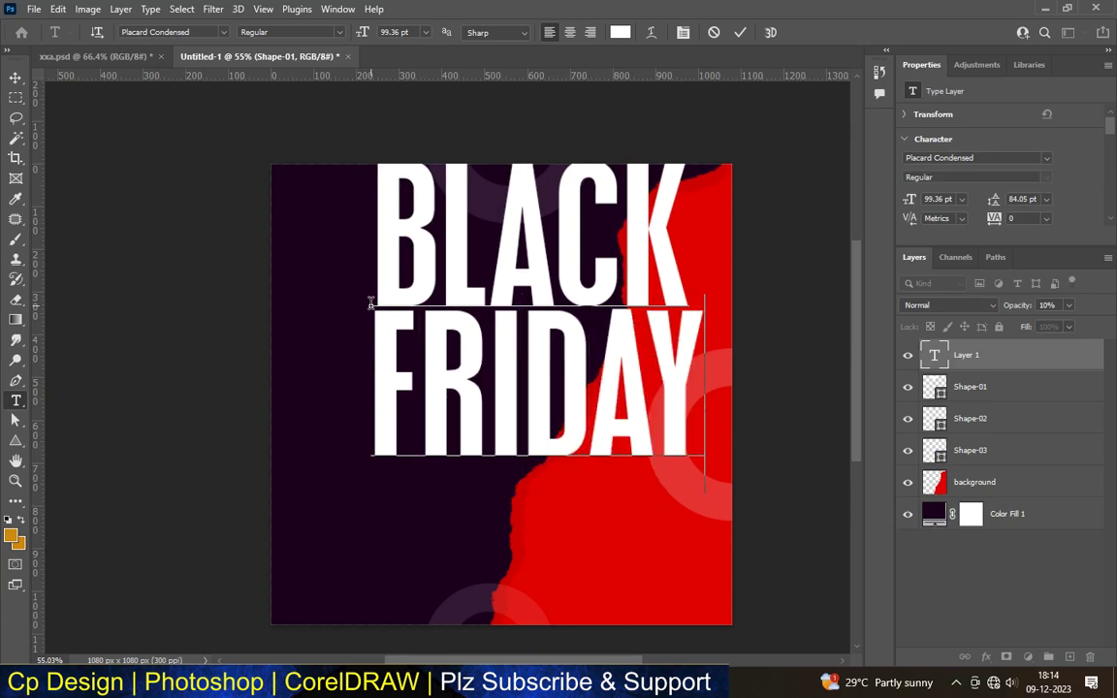
pyautogui.press('Return')
pyautogui.write('SA')
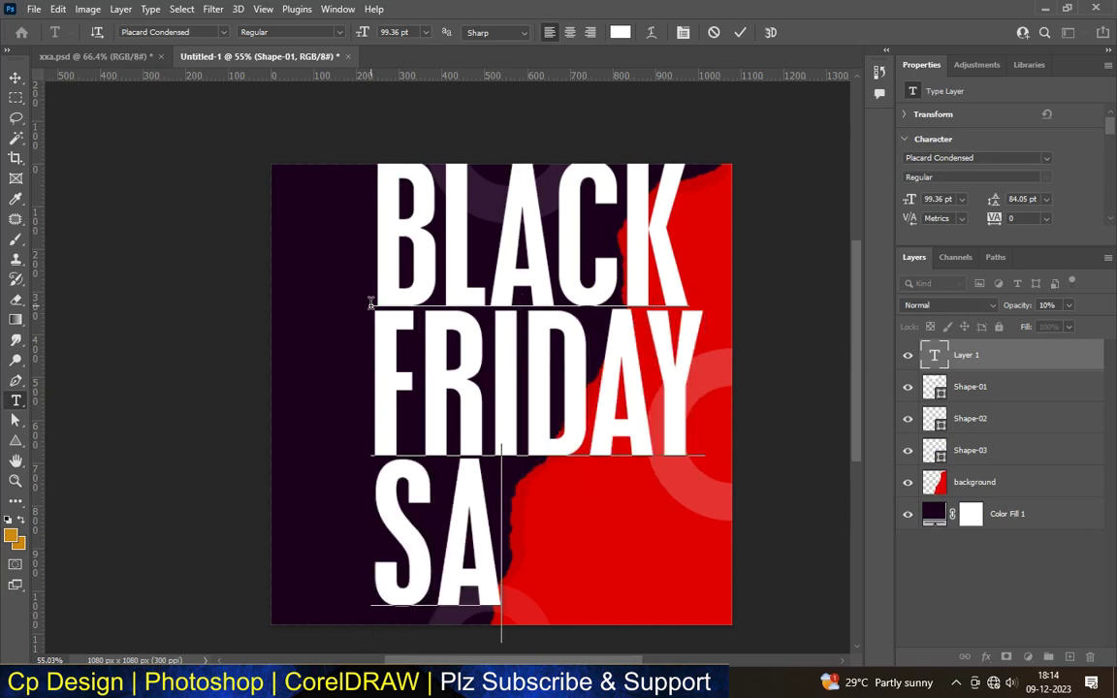
pyautogui.write('LE')
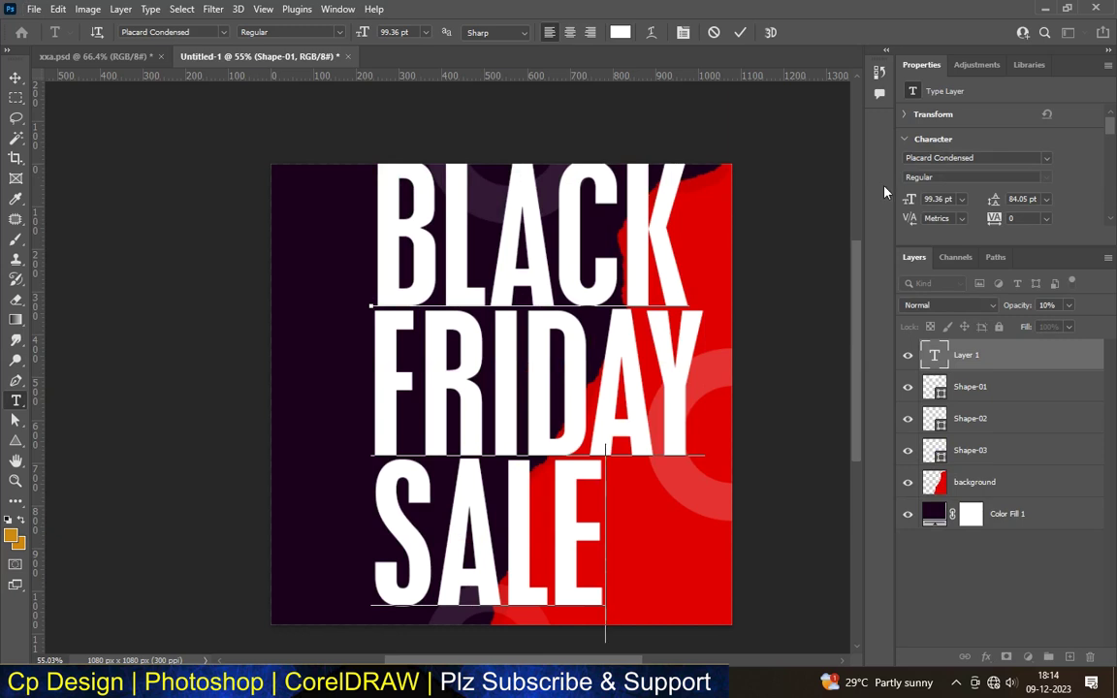
pyautogui.hotkey('ctrl', '-')
pyautogui.hotkey('ctrl', 'Return')
pyautogui.press('v')
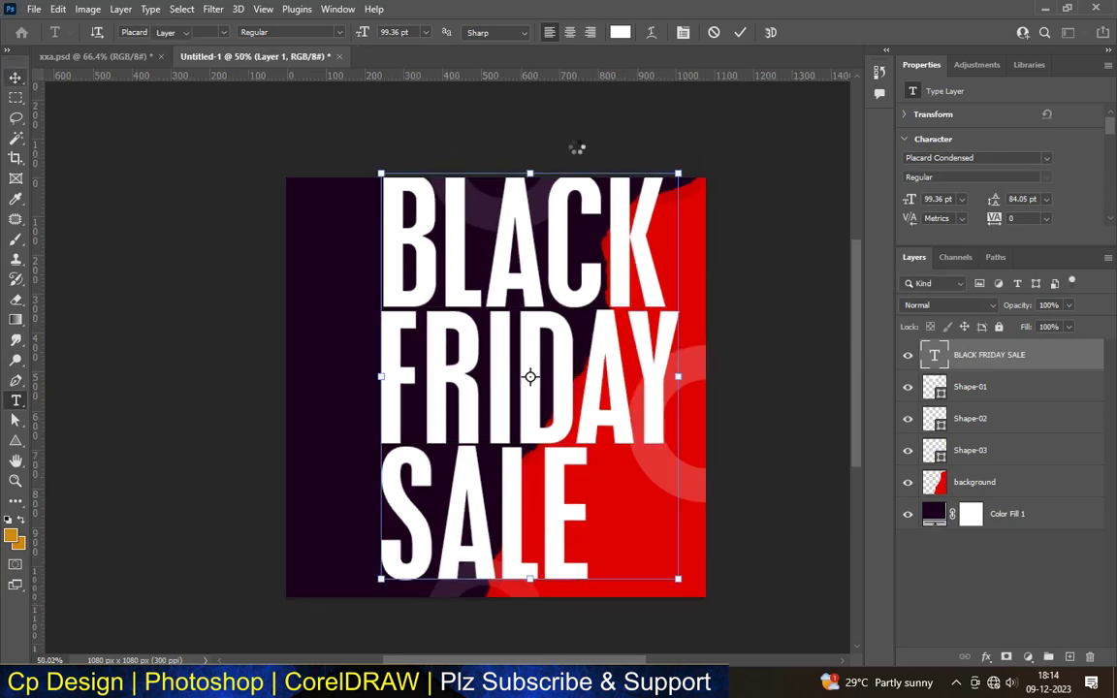
# Move the heading left and scale it to fill the poster's left dark area
pyautogui.moveTo(527, 245); pyautogui.dragTo(462, 301)
pyautogui.moveTo(616, 589); pyautogui.dragTo(594, 599)
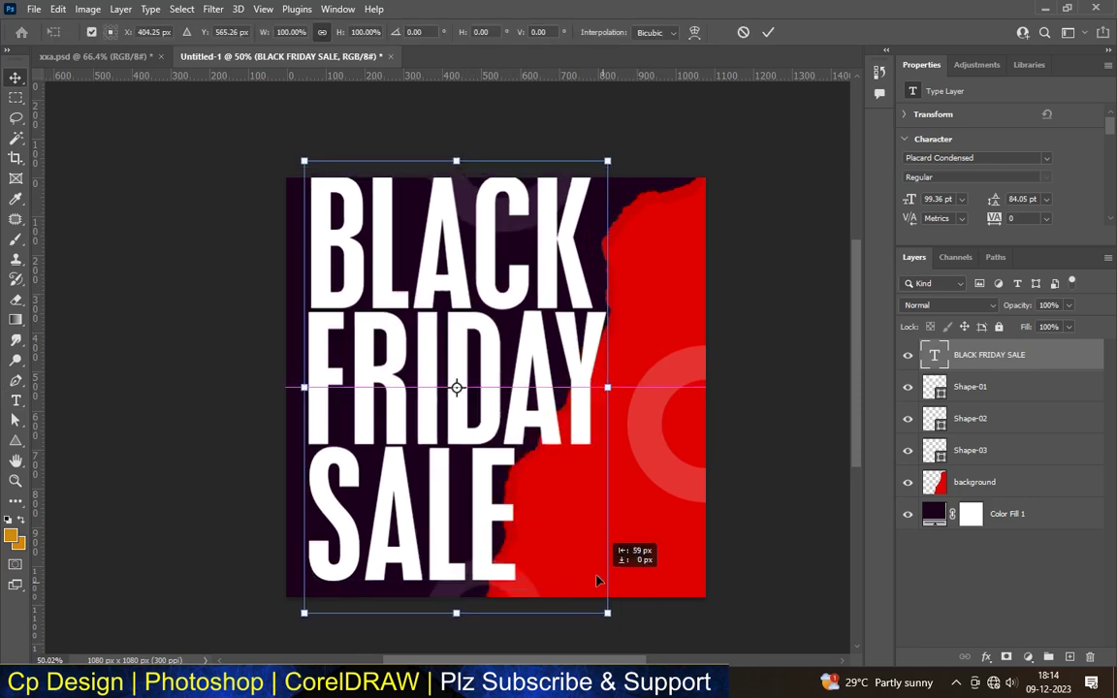
pyautogui.moveTo(291, 148); pyautogui.dragTo(324, 197)
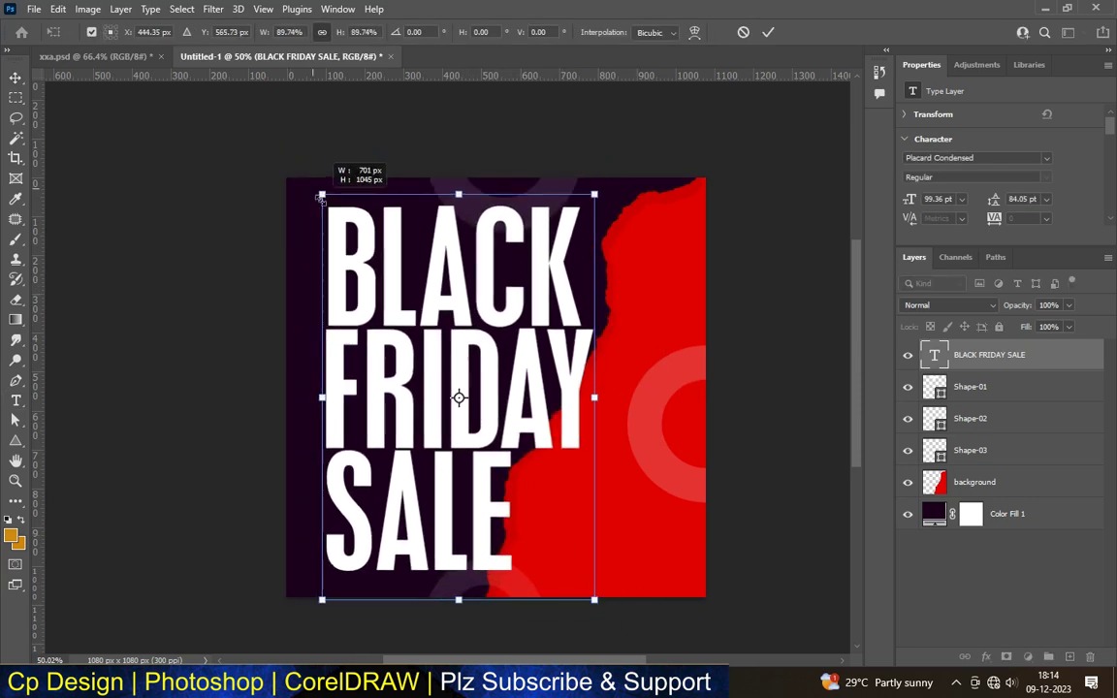
pyautogui.moveTo(395, 275); pyautogui.dragTo(377, 271)
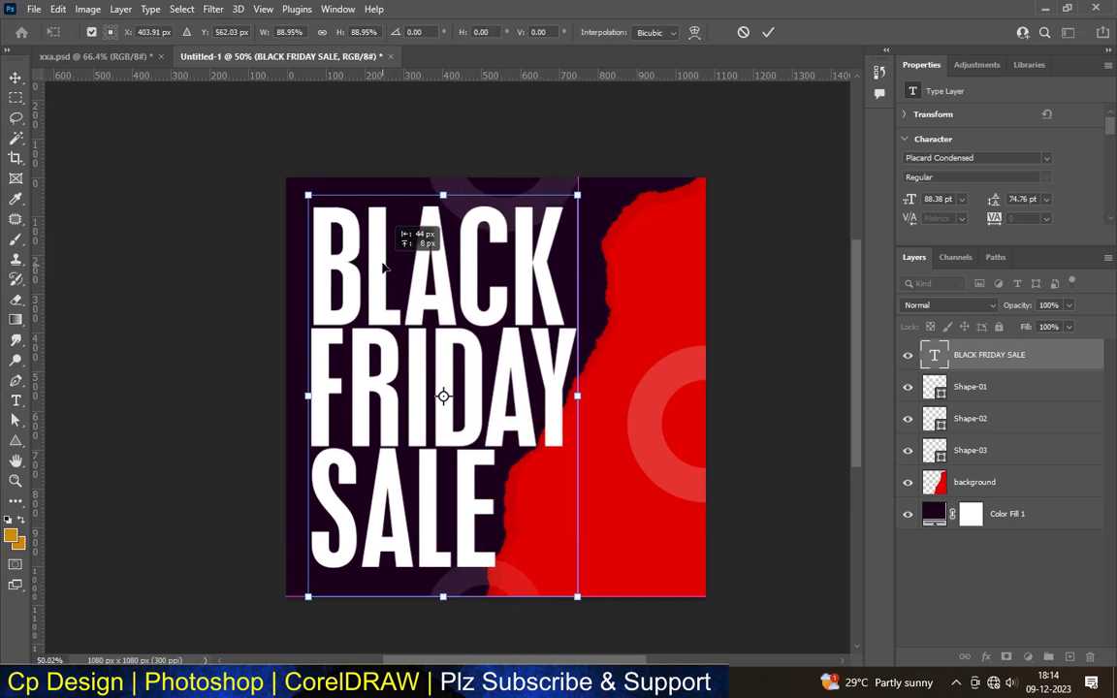
pyautogui.moveTo(578, 398); pyautogui.dragTo(610, 397)
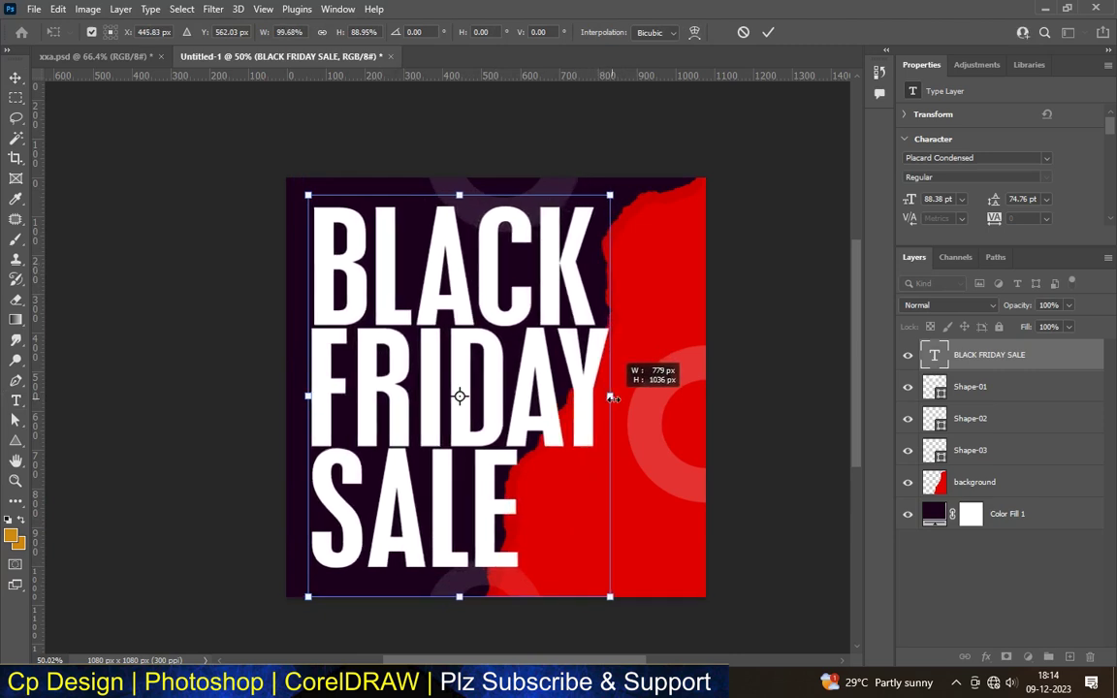
pyautogui.moveTo(610, 397); pyautogui.dragTo(611, 398)
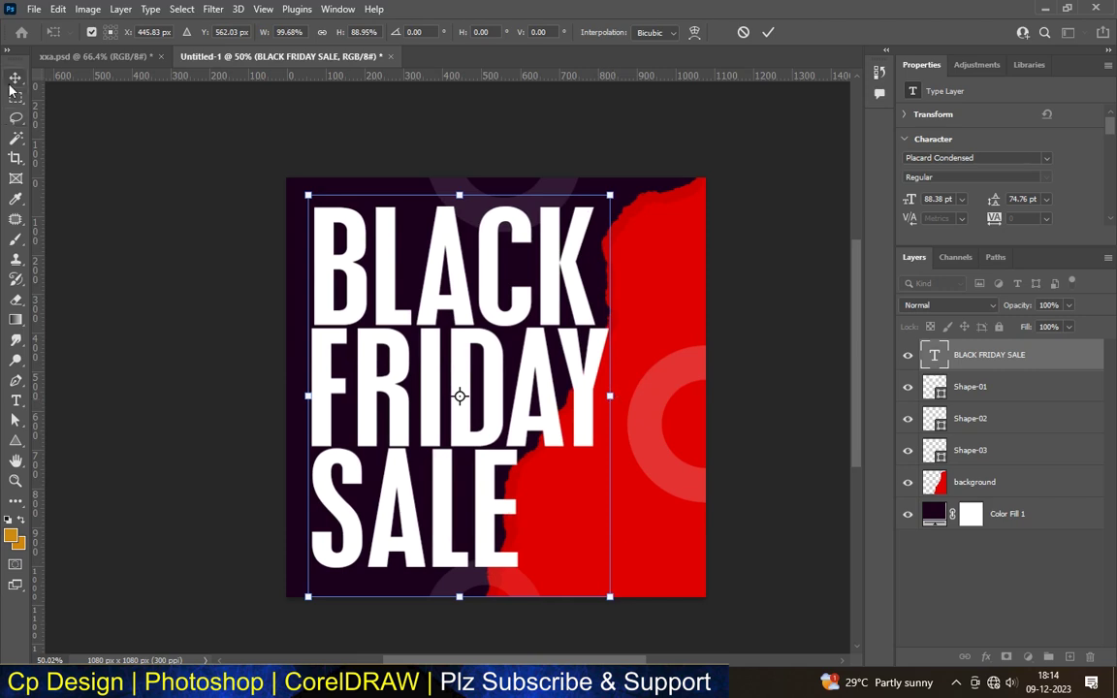
pyautogui.press('Return')
pyautogui.scroll(-3, 461, 305)
pyautogui.scroll(2, 461, 305)
pyautogui.scroll(1, 461, 306)
pyautogui.click(996, 356)
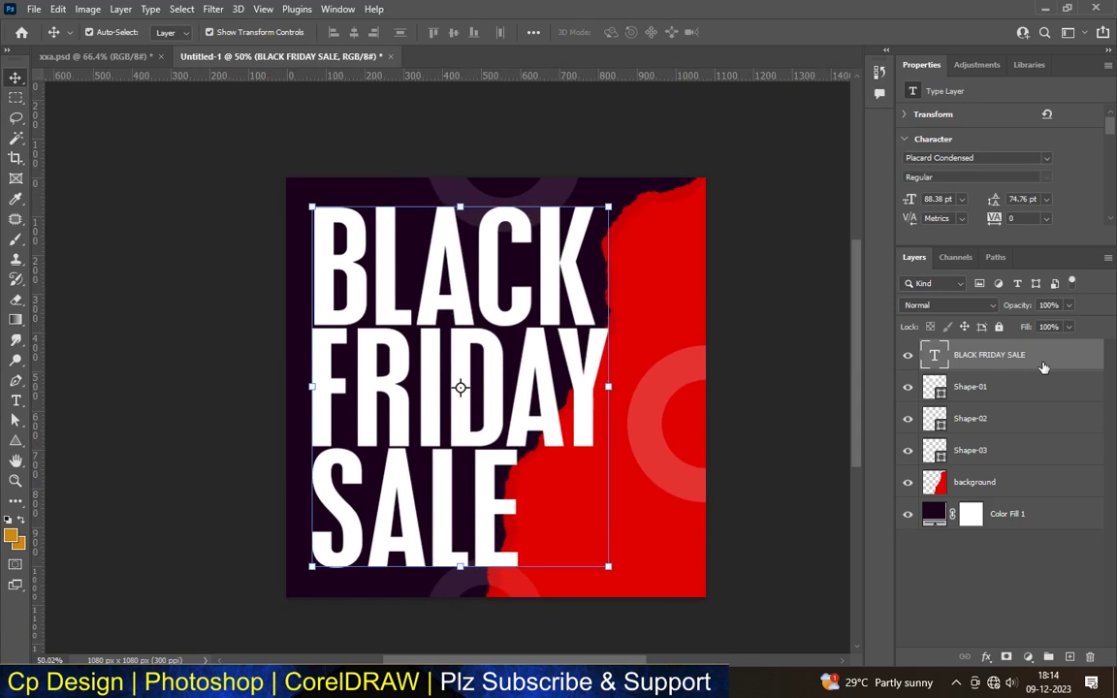
# Give the heading a 2 px inside stroke at 15% opacity with 0 fill opacity
pyautogui.doubleClick(1043, 368)
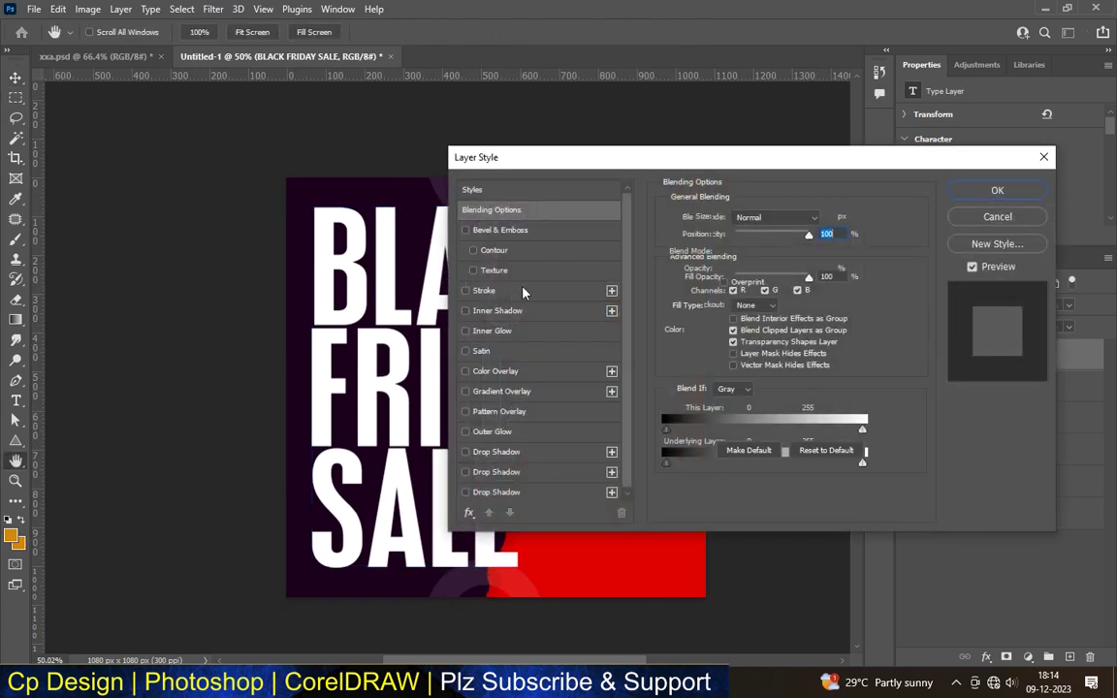
pyautogui.click(523, 291)
pyautogui.click(492, 209)
pyautogui.moveTo(810, 276); pyautogui.dragTo(639, 308)
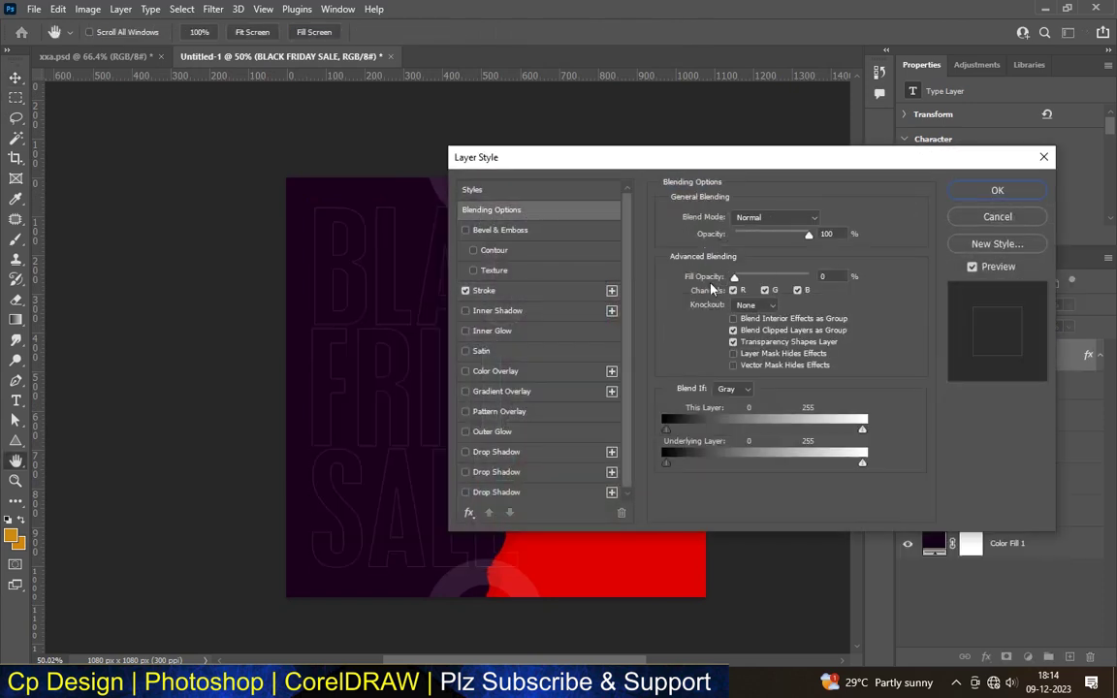
pyautogui.click(506, 292)
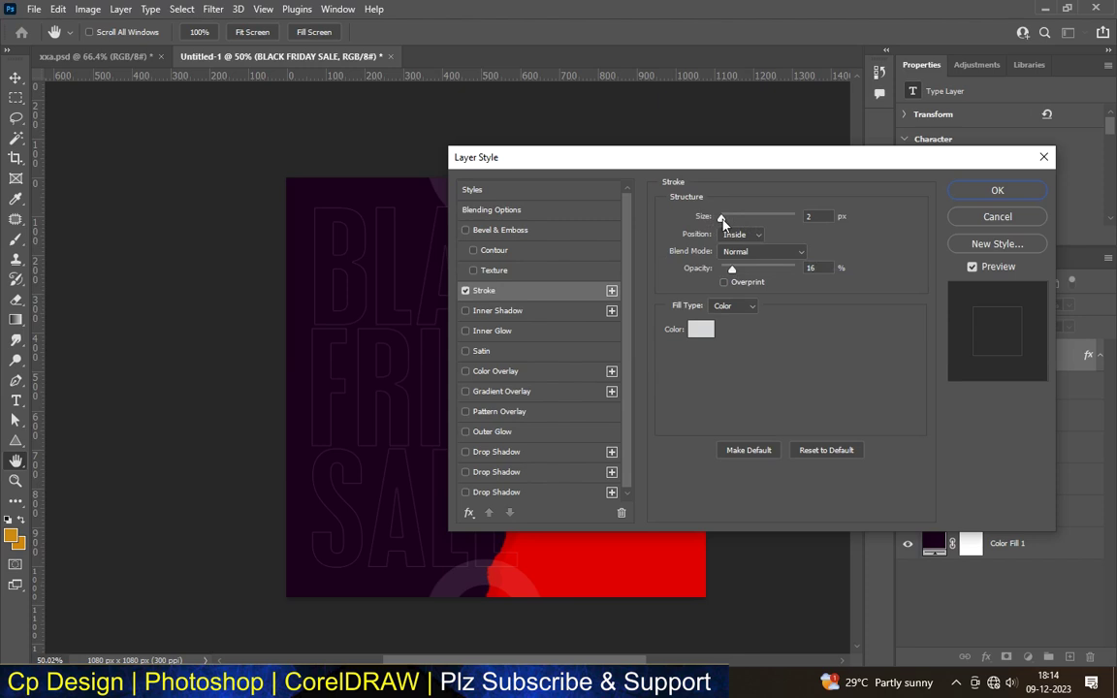
pyautogui.click(832, 216)
pyautogui.write('15')
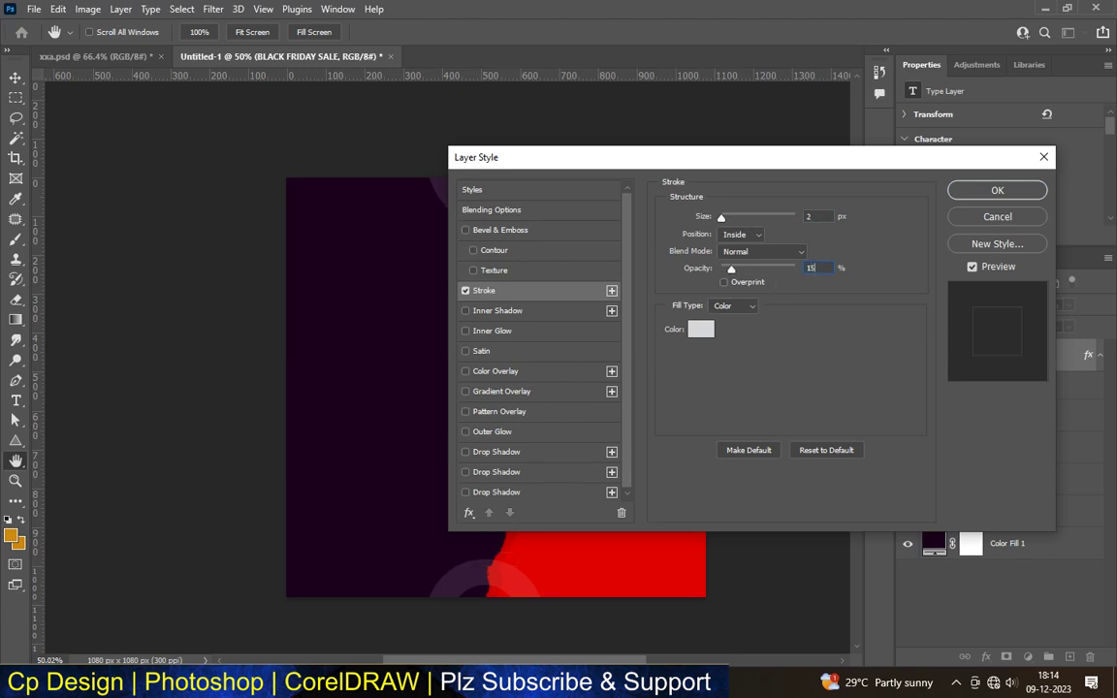
pyautogui.click(996, 192)
pyautogui.hotkey('ctrl', '-')
pyautogui.scroll(3, 456, 407)
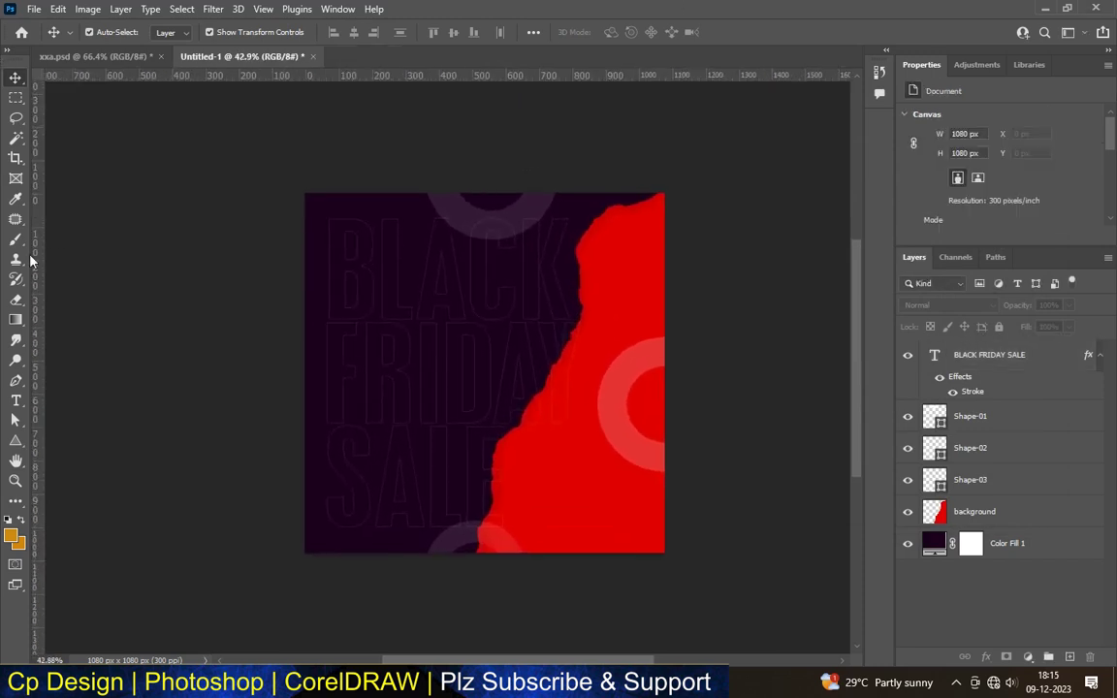
# Duplicate the BLACK FRIDAY SALE layer and shrink the copy toward the upper left
pyautogui.click(17, 399)
pyautogui.scroll(2, 352, 266)
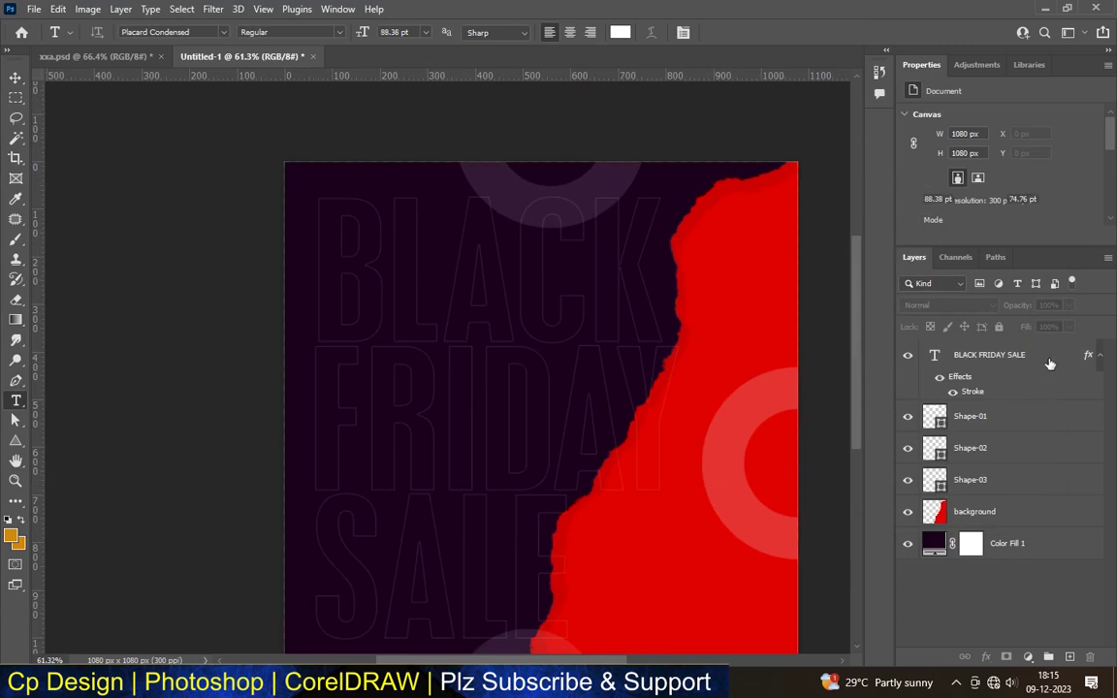
pyautogui.moveTo(1049, 364); pyautogui.dragTo(1066, 641)
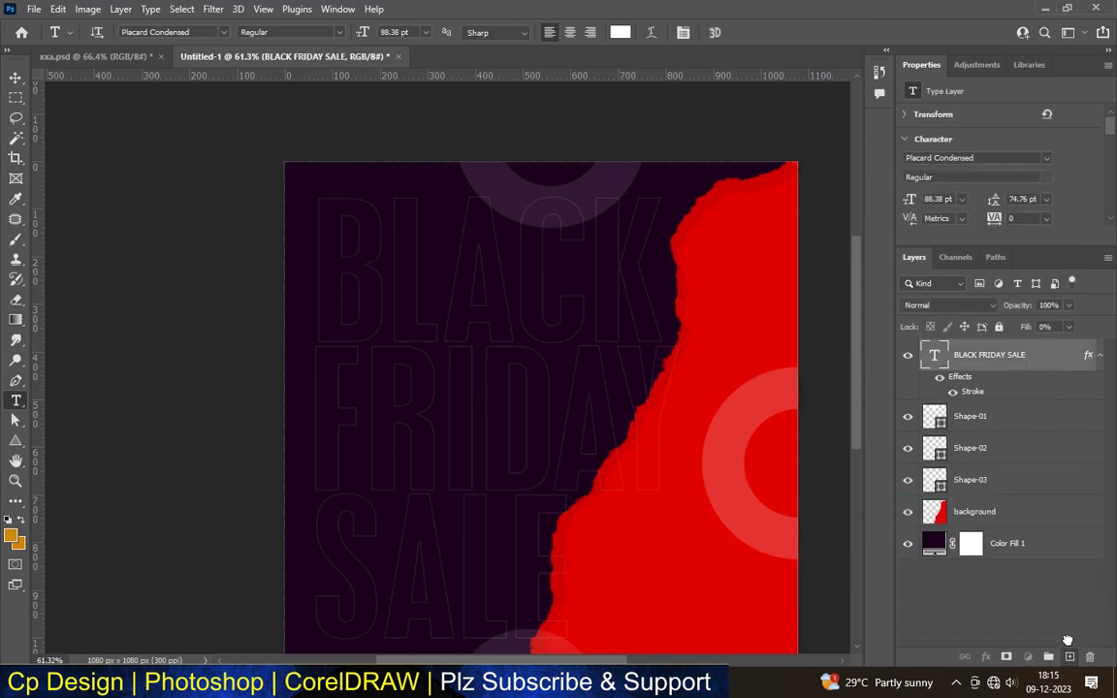
pyautogui.click(16, 77)
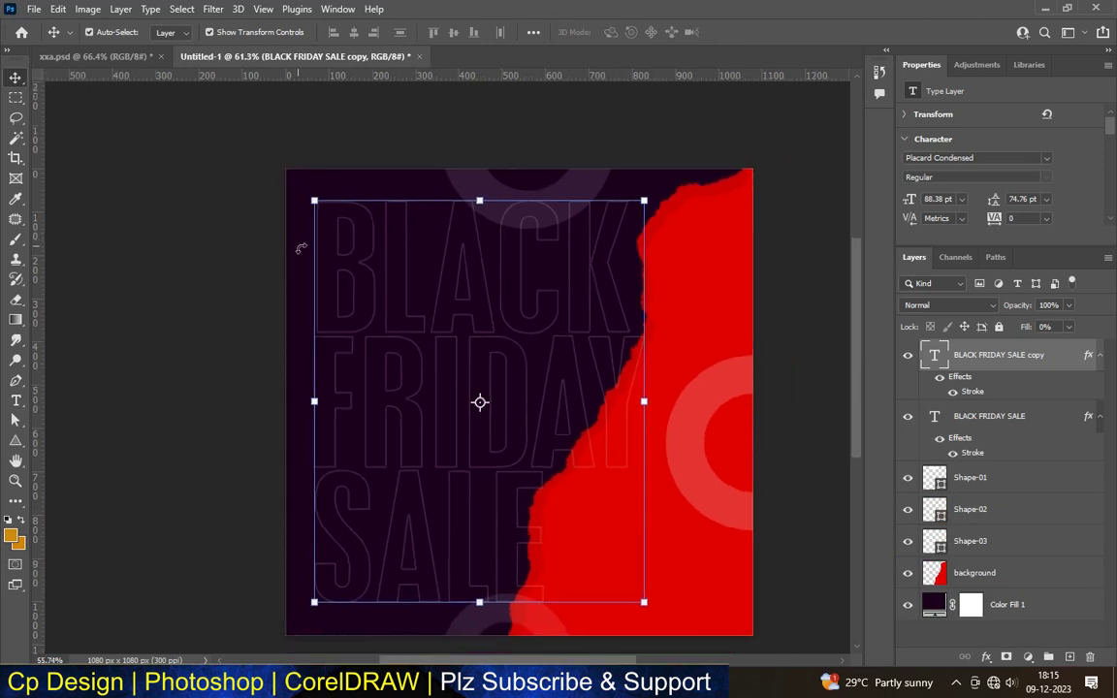
pyautogui.scroll(-2, 301, 248)
pyautogui.hotkey('ctrl', 't')
pyautogui.moveTo(478, 446); pyautogui.dragTo(422, 398)
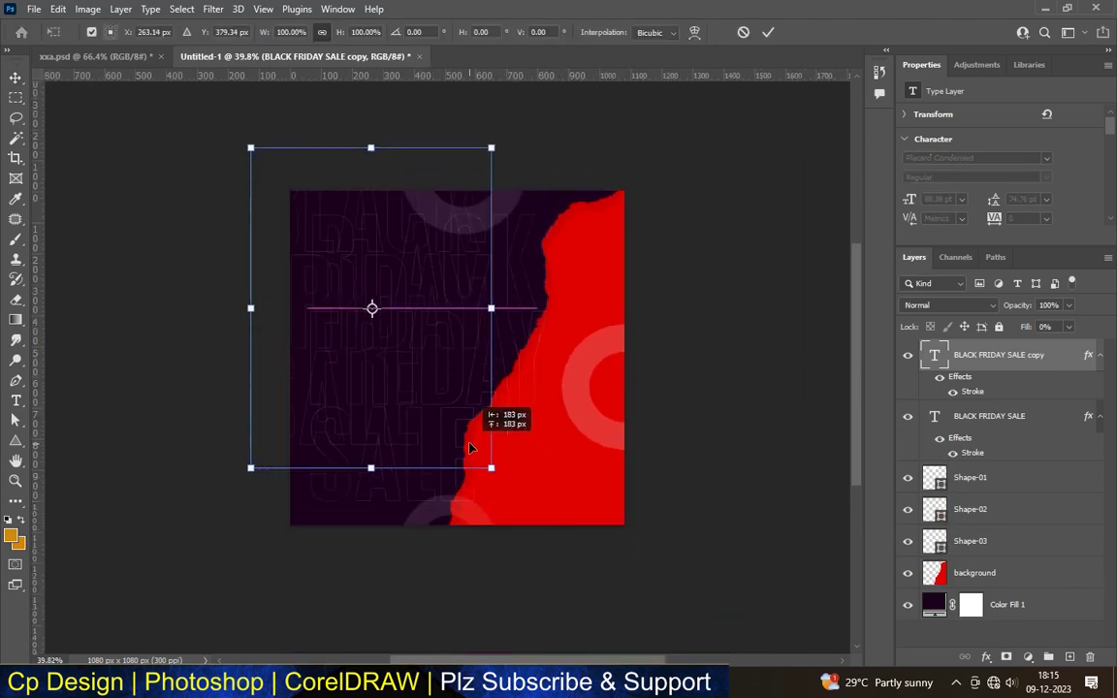
pyautogui.moveTo(250, 148); pyautogui.dragTo(328, 251)
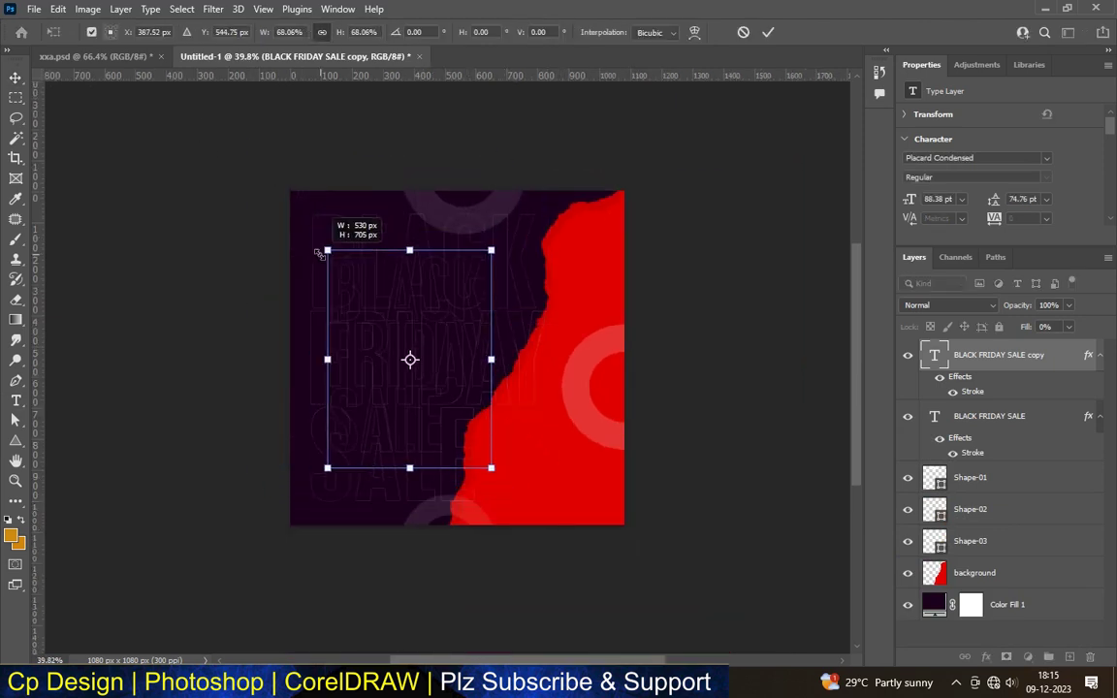
# Give the copy a solid white fill with no stroke or bevel
pyautogui.doubleClick(1067, 368)
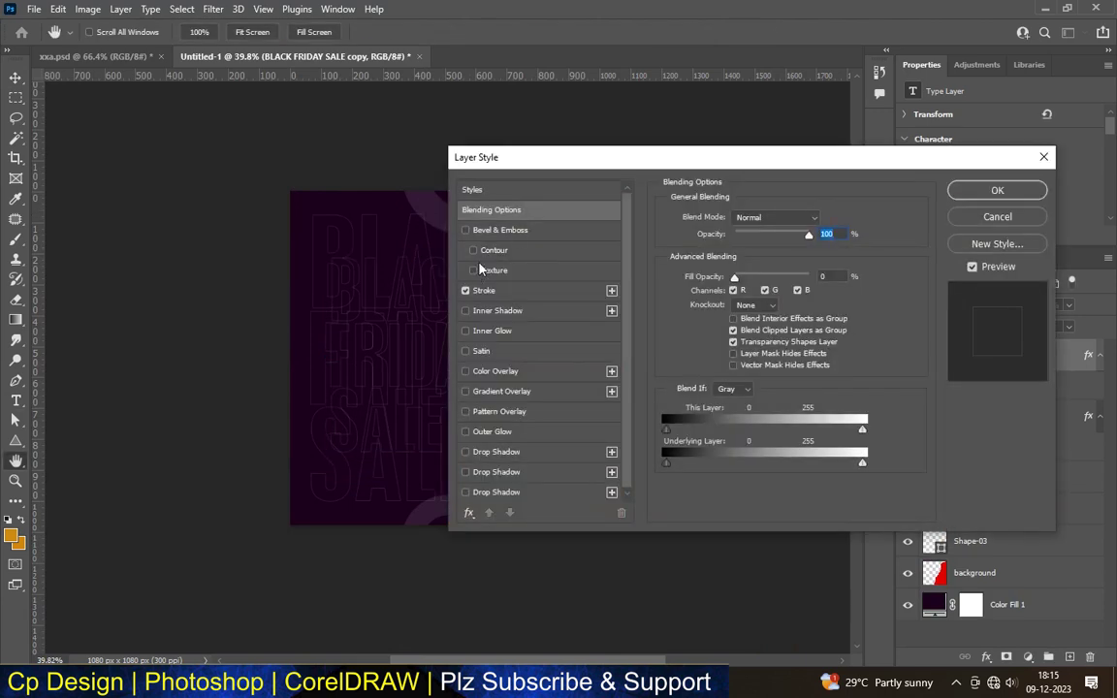
pyautogui.click(500, 230)
pyautogui.click(485, 210)
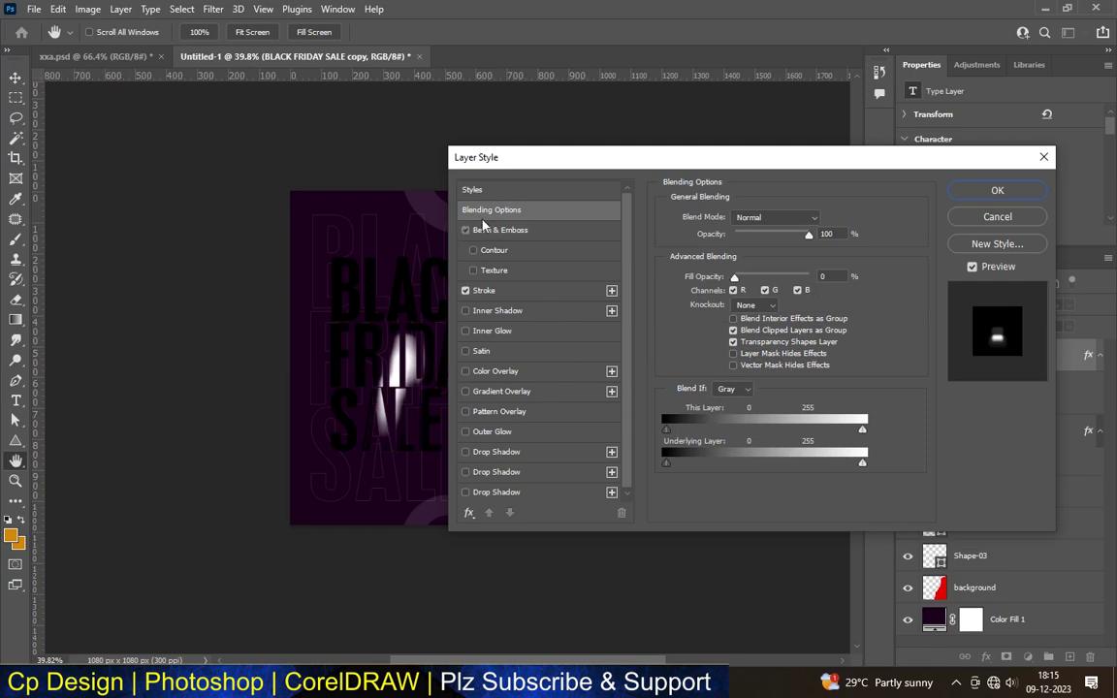
pyautogui.click(468, 230)
pyautogui.moveTo(732, 283); pyautogui.dragTo(931, 310)
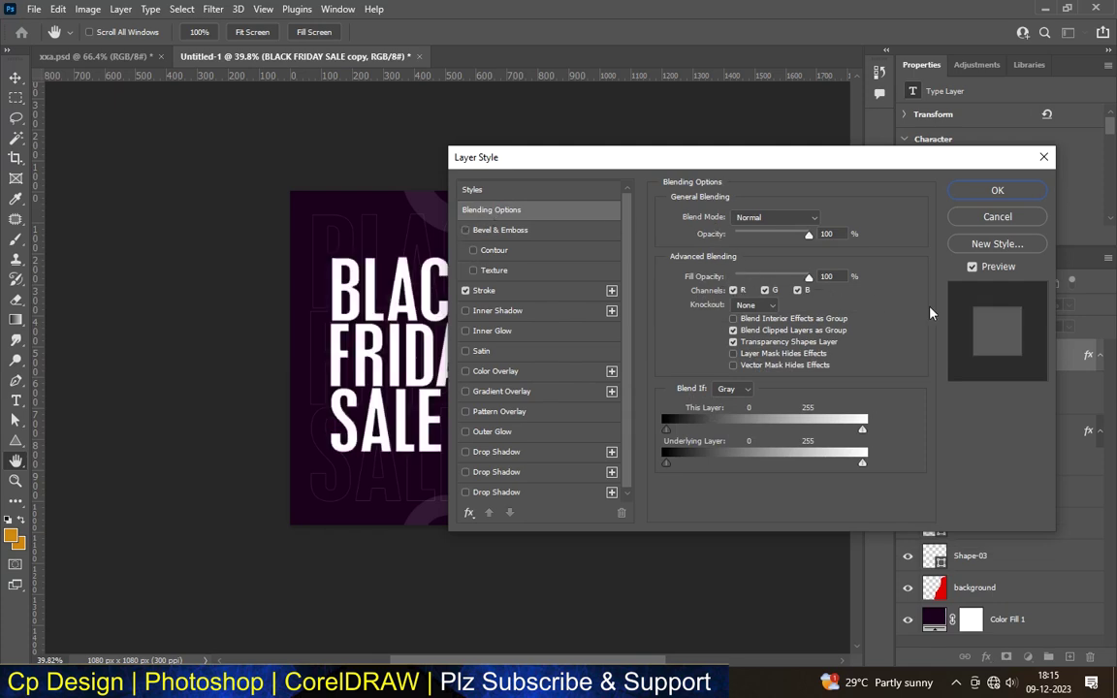
pyautogui.click(466, 291)
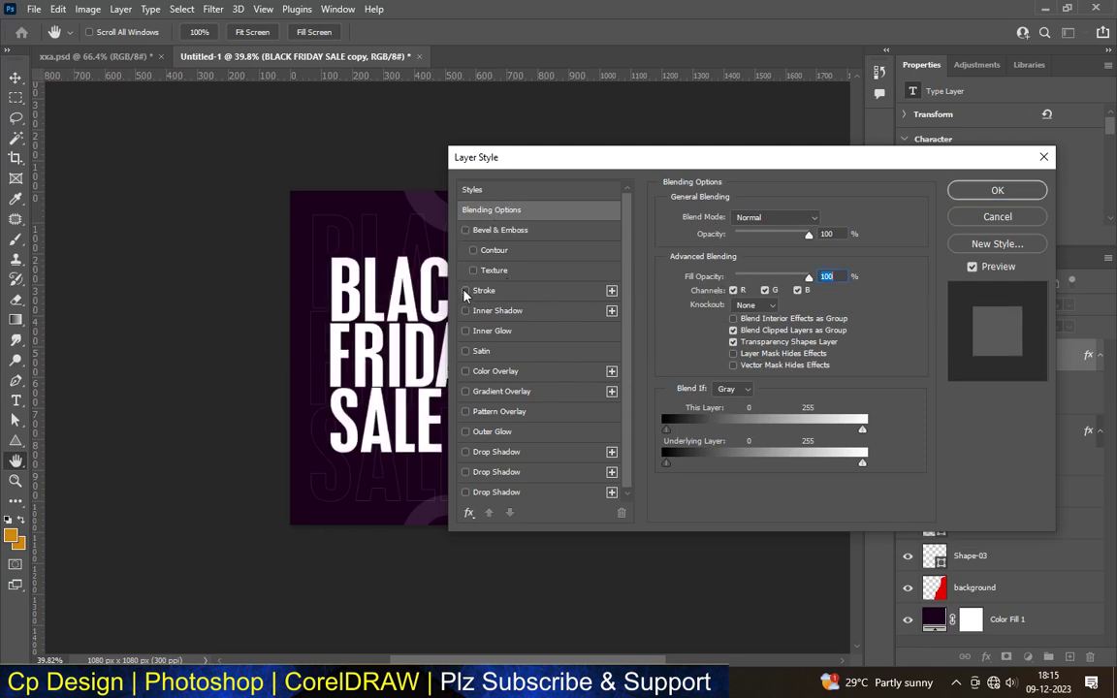
pyautogui.click(997, 191)
# Fine-tune the solid copy's size and position at the upper left of the post
pyautogui.press('v')
pyautogui.scroll(2, 407, 318)
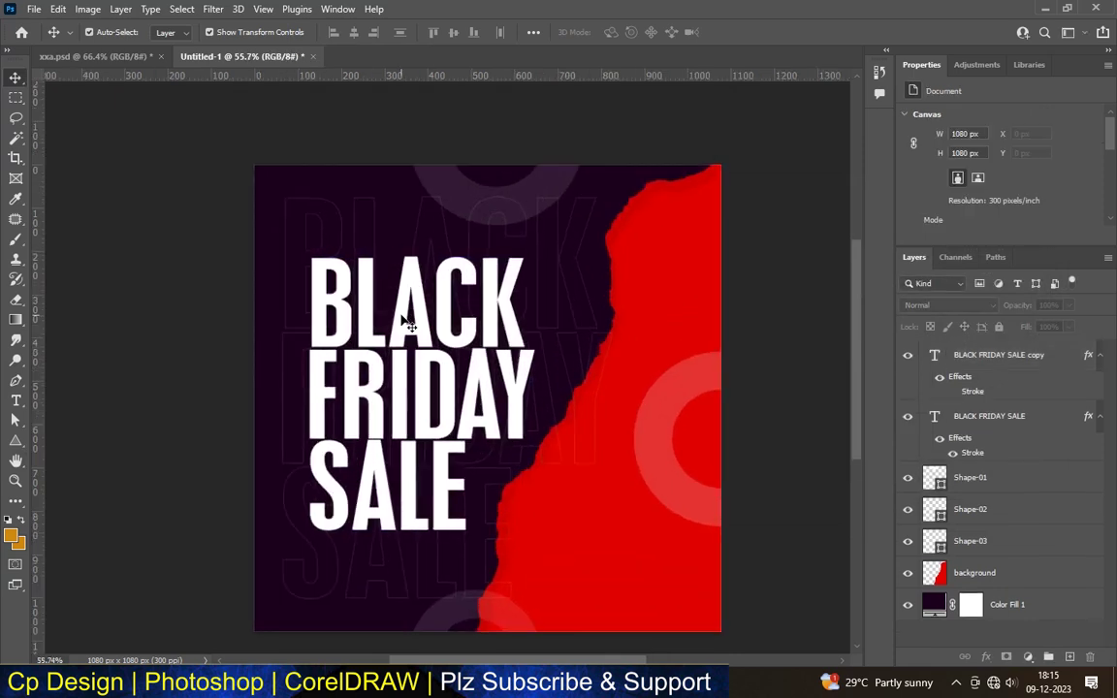
pyautogui.moveTo(407, 318); pyautogui.dragTo(375, 287)
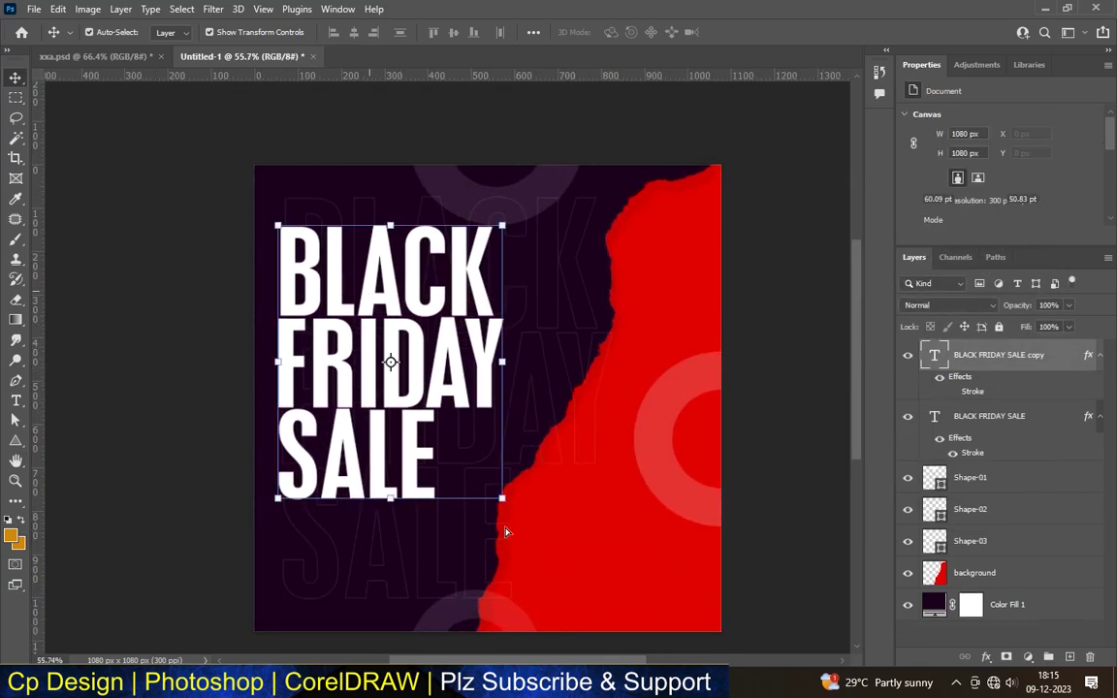
pyautogui.hotkey('ctrl', 't')
pyautogui.moveTo(490, 506); pyautogui.dragTo(469, 484)
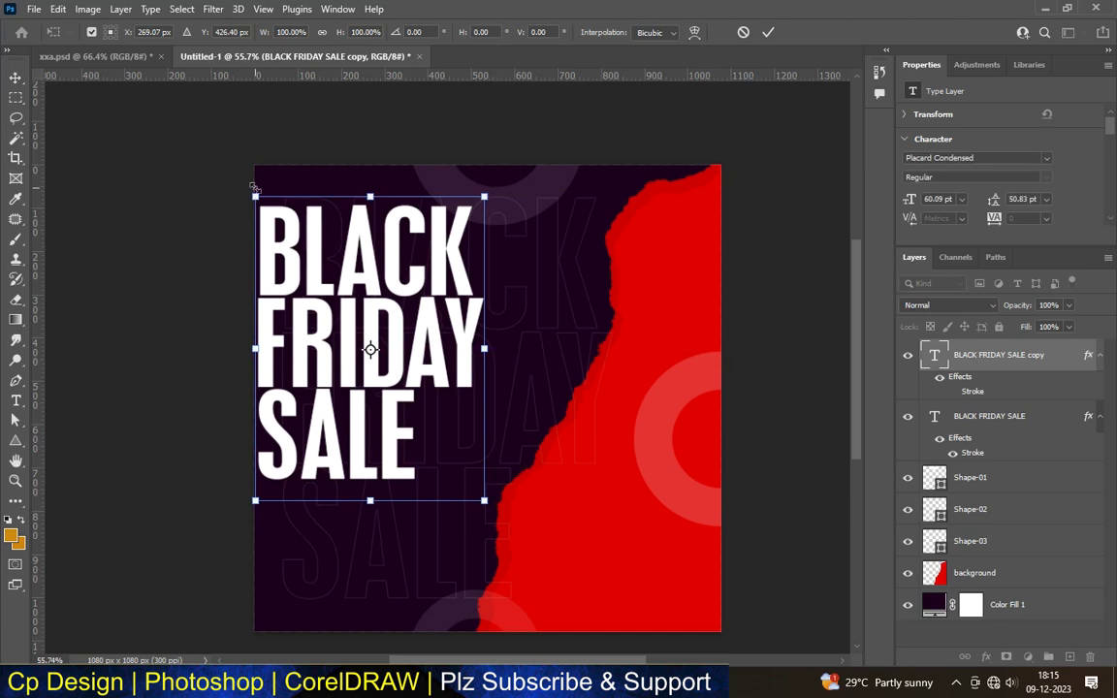
pyautogui.moveTo(256, 187); pyautogui.dragTo(285, 232)
pyautogui.click(11, 77)
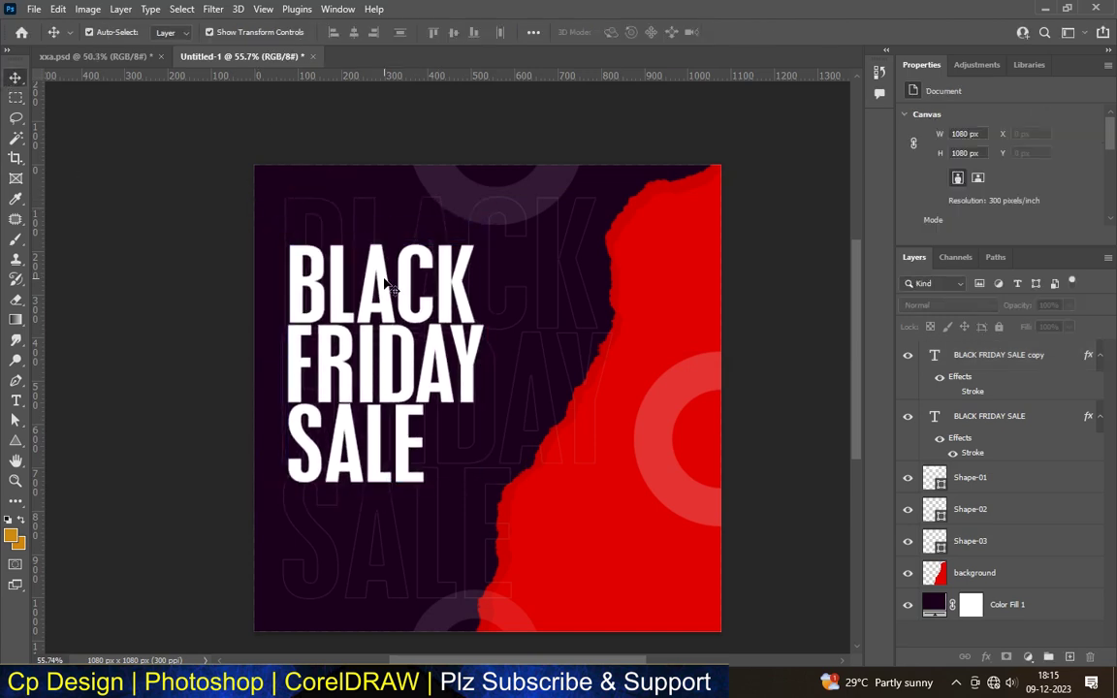
pyautogui.moveTo(471, 501); pyautogui.dragTo(461, 490)
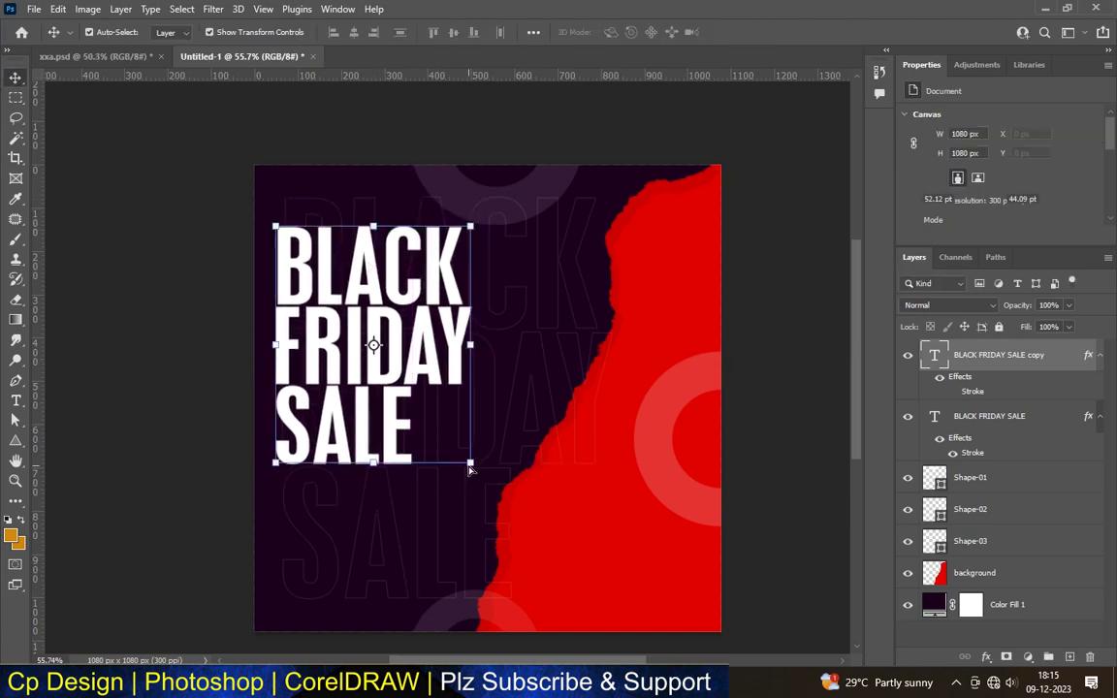
pyautogui.hotkey('ctrl', 't')
pyautogui.moveTo(436, 427); pyautogui.dragTo(427, 423)
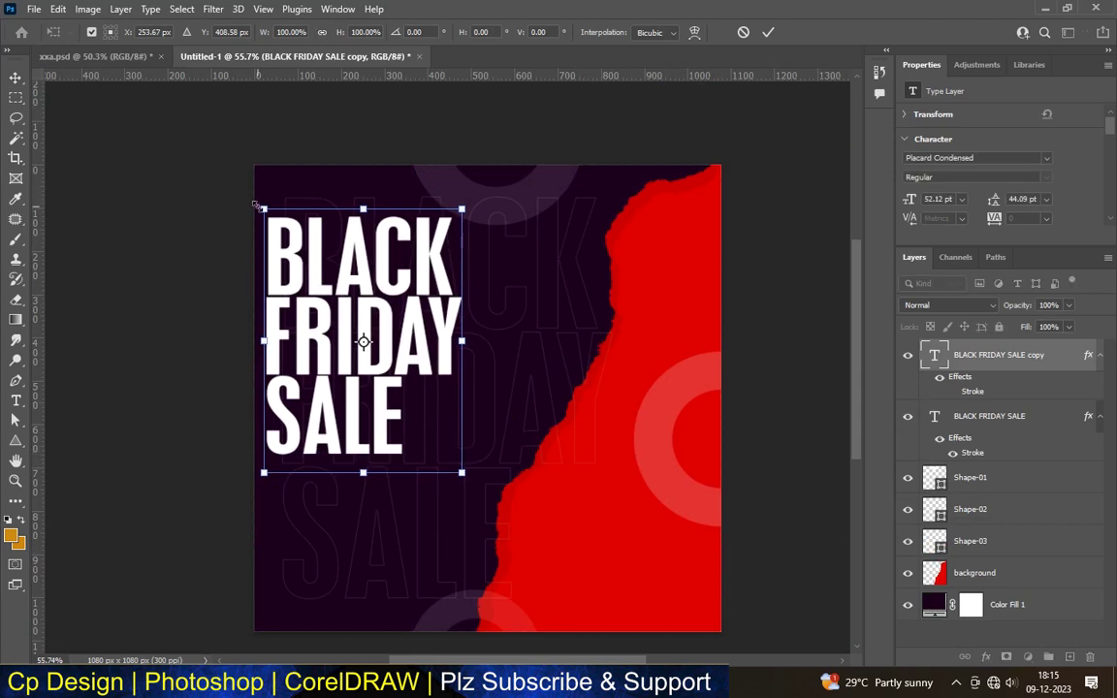
pyautogui.moveTo(256, 206); pyautogui.dragTo(265, 215)
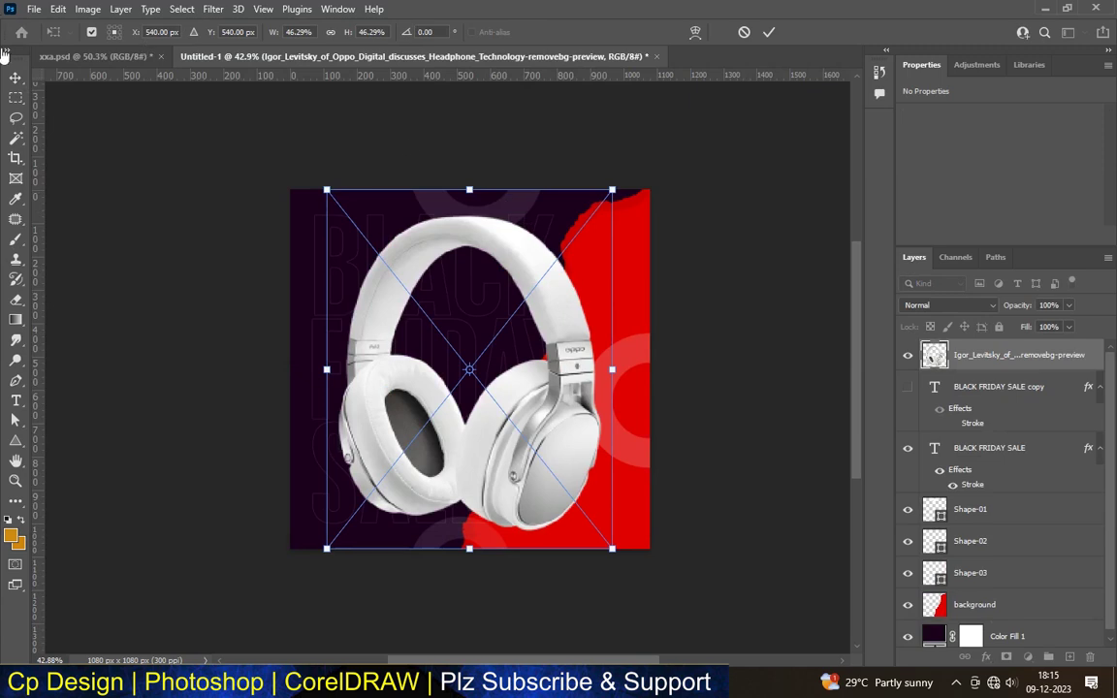
# Scale the headphones image to about 36% and place it centre-right on the canvas
pyautogui.press('Return')
pyautogui.scroll(2, 522, 319)
pyautogui.scroll(1, 522, 319)
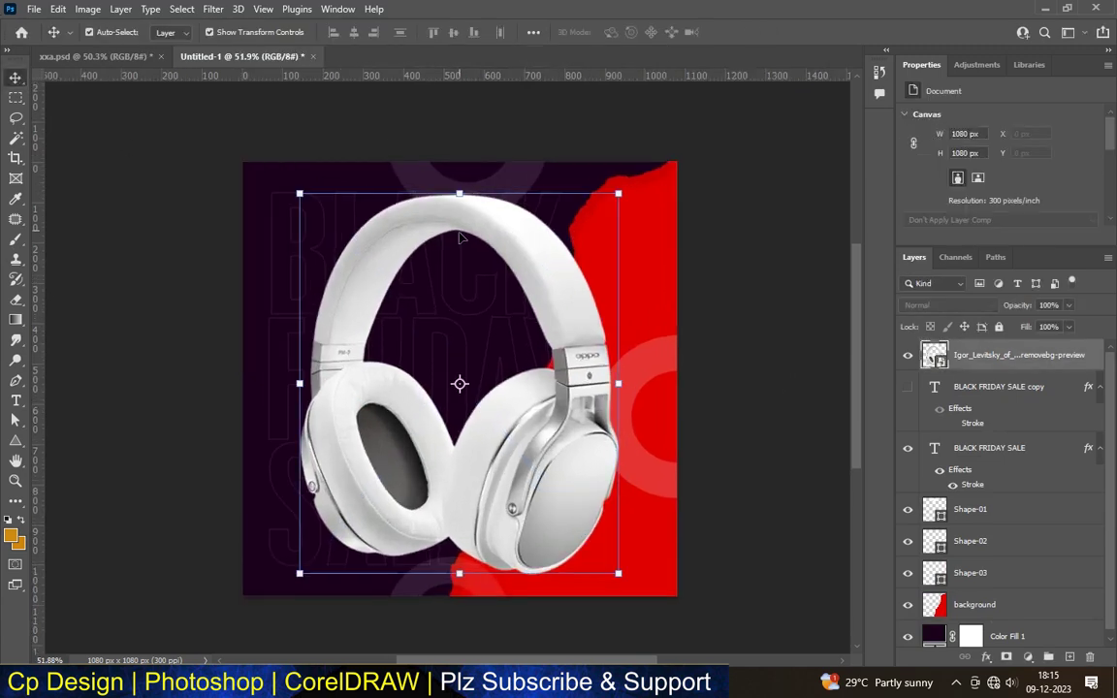
pyautogui.hotkey('ctrl', 't')
pyautogui.moveTo(462, 237); pyautogui.dragTo(511, 345)
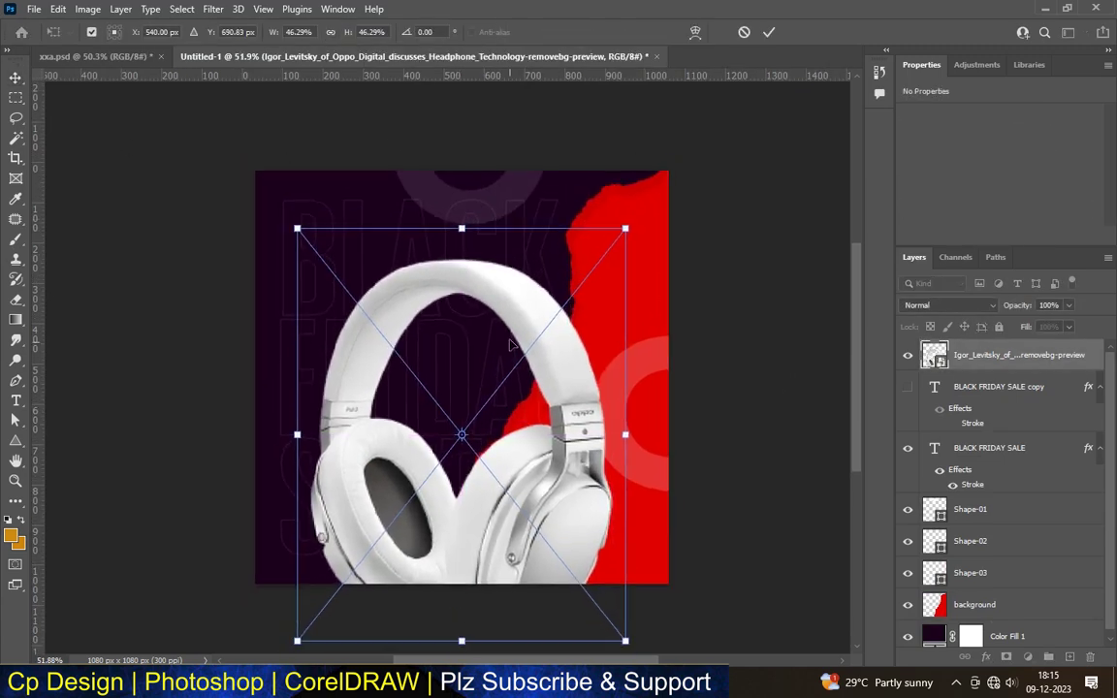
pyautogui.scroll(-3, 511, 344)
pyautogui.moveTo(471, 579); pyautogui.dragTo(473, 511)
pyautogui.moveTo(506, 418)
pyautogui.mouseDown()
pyautogui.moveTo(566, 388)
pyautogui.moveTo(512, 350)
pyautogui.mouseUp()
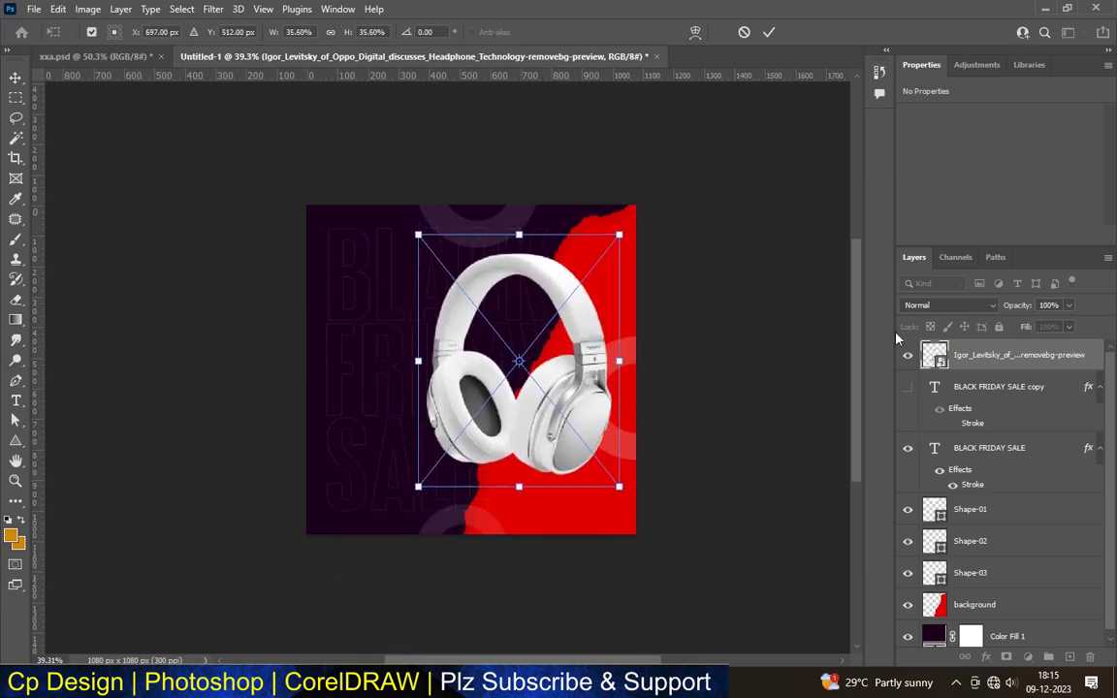
pyautogui.click(13, 98)
# Shift the headphones about 39 px down and 27 px left, enlarging them slightly
pyautogui.scroll(1, 529, 379)
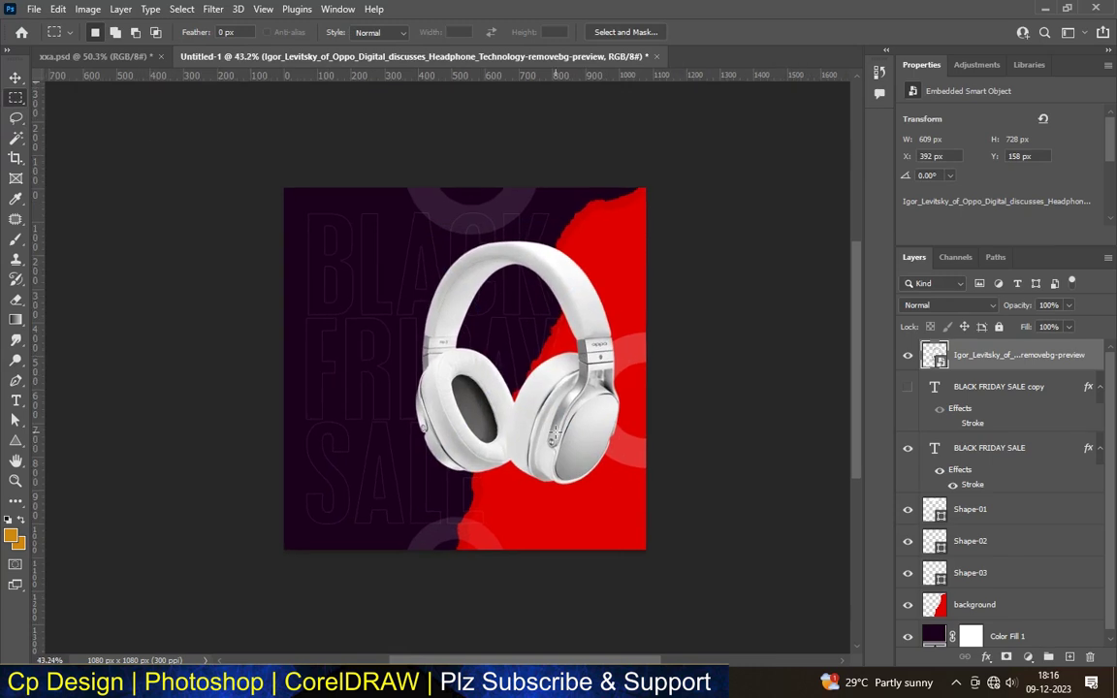
pyautogui.click(16, 78)
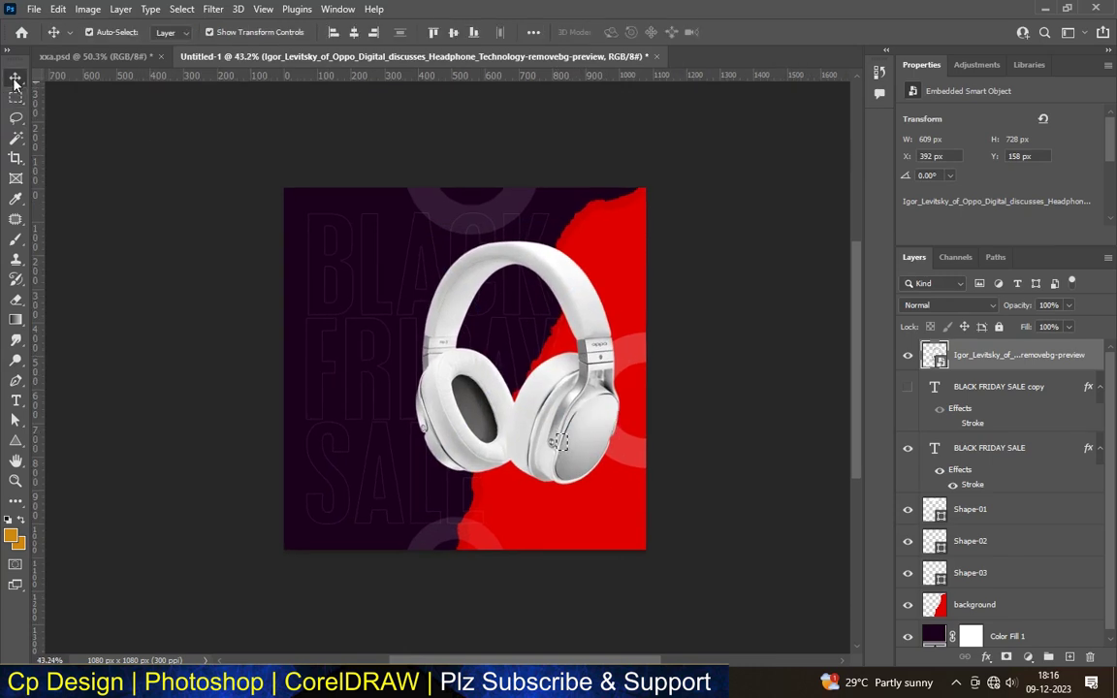
pyautogui.click(14, 78)
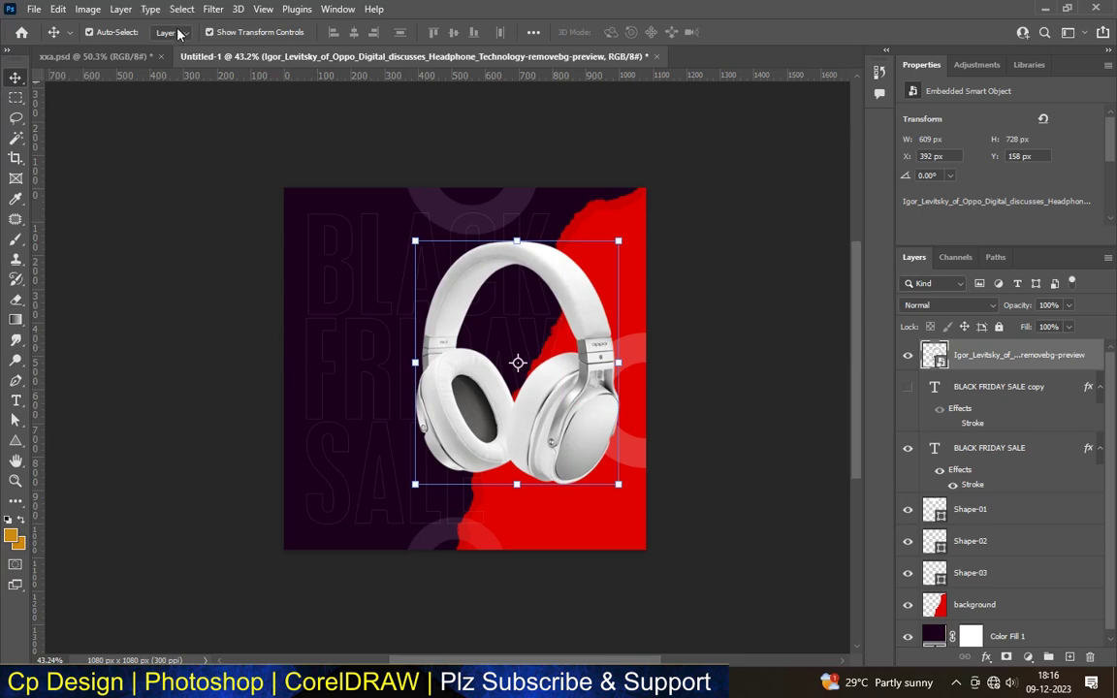
pyautogui.click(291, 235)
pyautogui.scroll(1, 481, 249)
pyautogui.moveTo(580, 445); pyautogui.dragTo(580, 464)
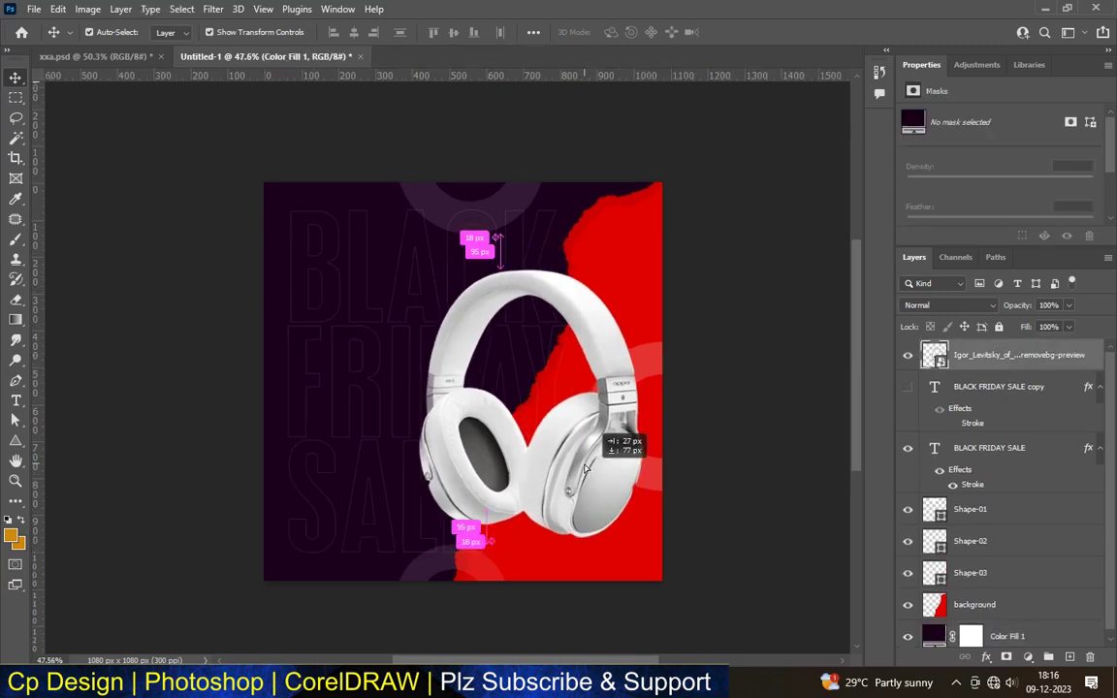
pyautogui.moveTo(636, 268); pyautogui.dragTo(651, 236)
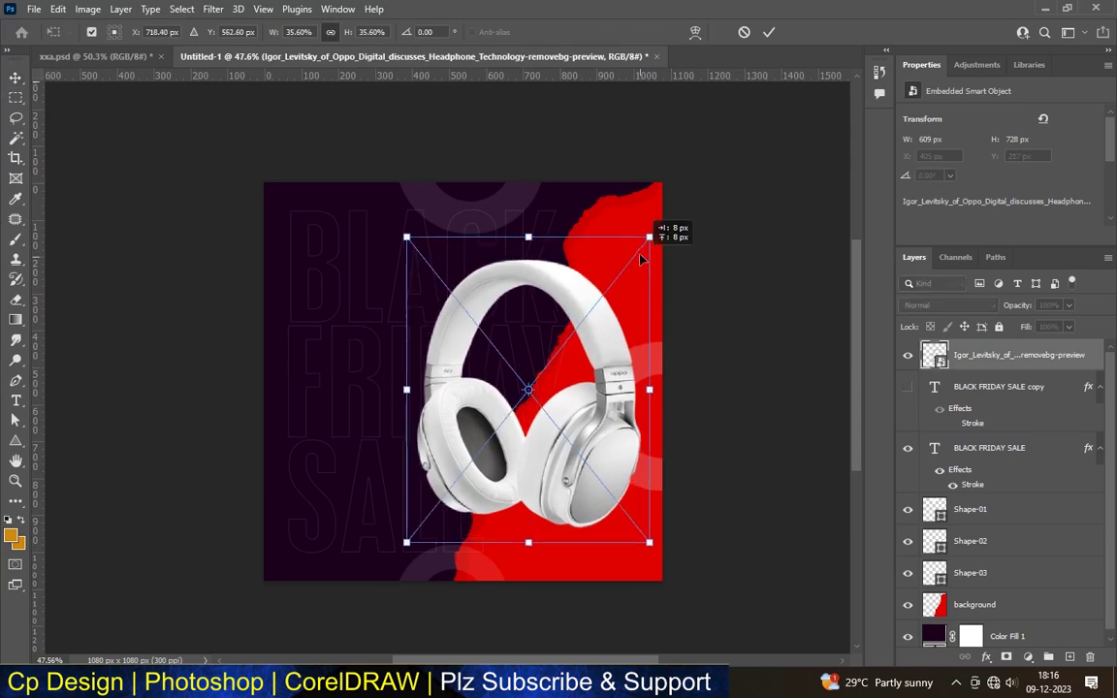
pyautogui.moveTo(408, 540); pyautogui.dragTo(399, 550)
pyautogui.moveTo(583, 488); pyautogui.dragTo(570, 480)
pyautogui.click(15, 97)
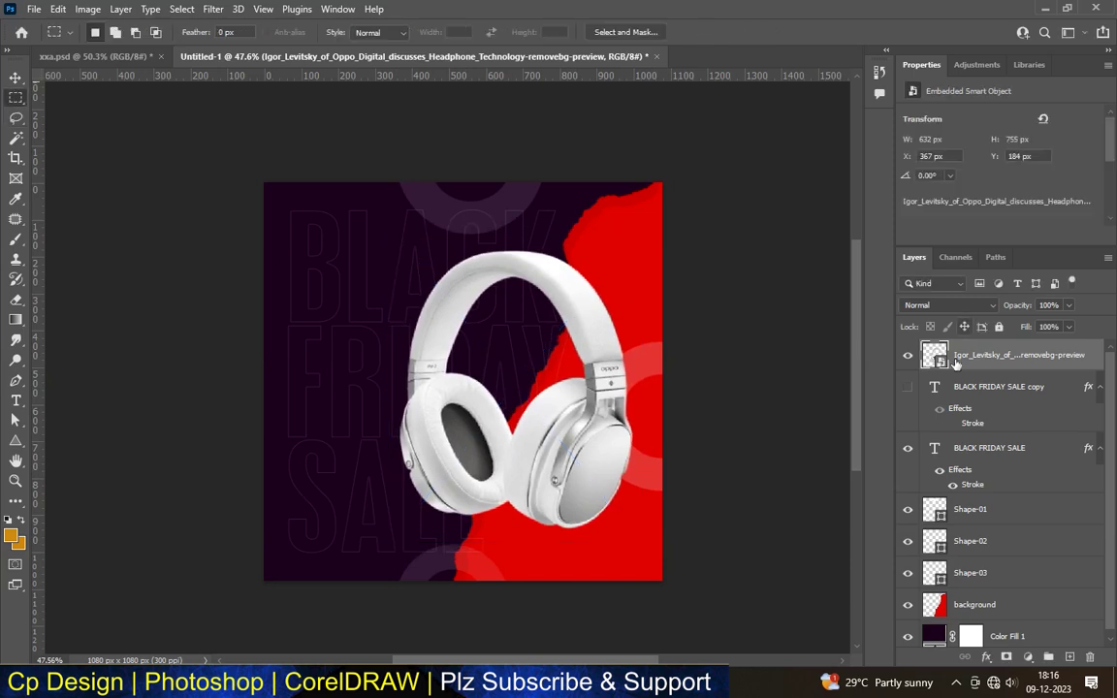
# Show the copied BLACK FRIDAY SALE headline again and nudge it about 16 px down
pyautogui.click(907, 386)
pyautogui.scroll(2, 380, 322)
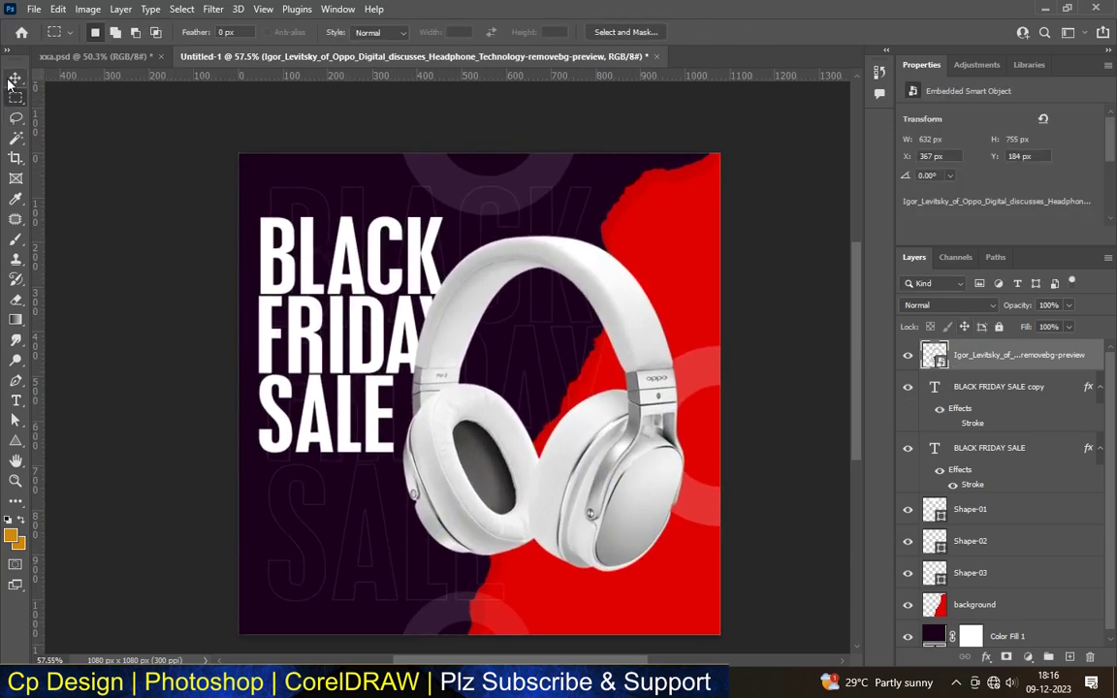
pyautogui.click(16, 78)
pyautogui.moveTo(389, 316); pyautogui.dragTo(388, 332)
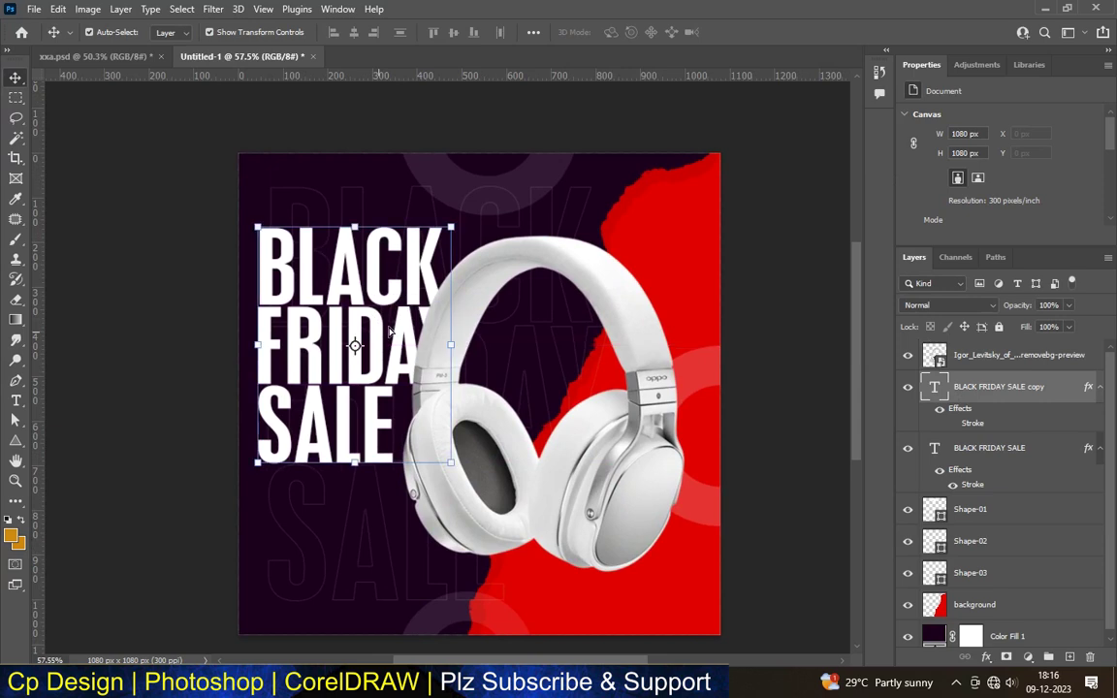
# Set the headline leading to Auto, shrink it below 87% and move it up-left
pyautogui.press('t')
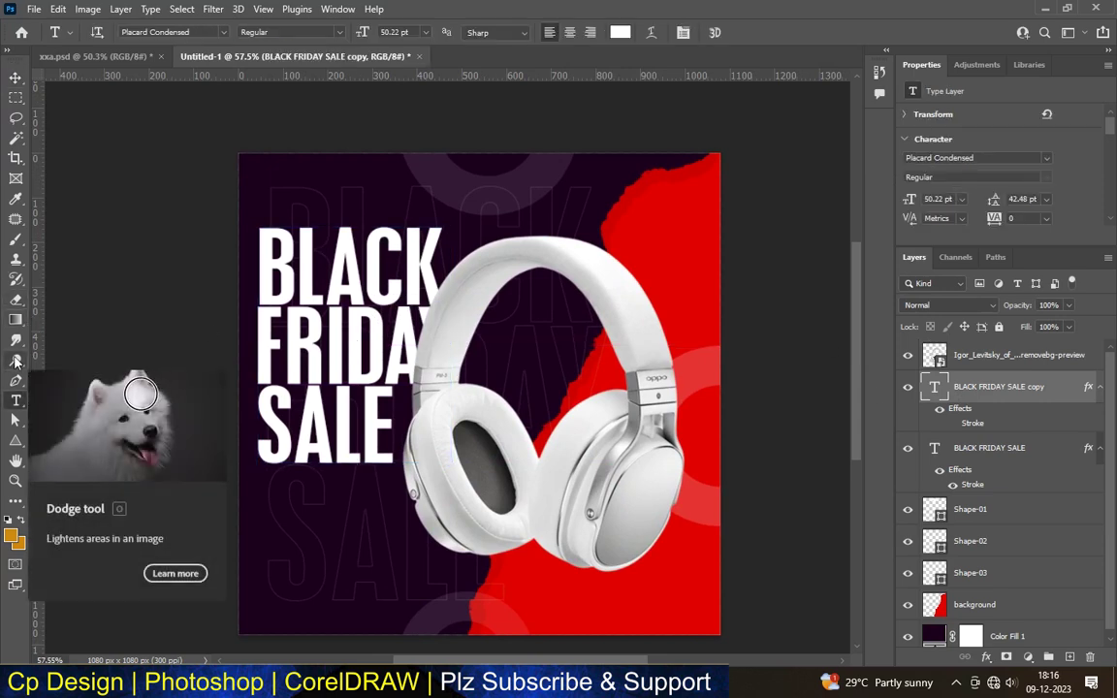
pyautogui.click(1047, 199)
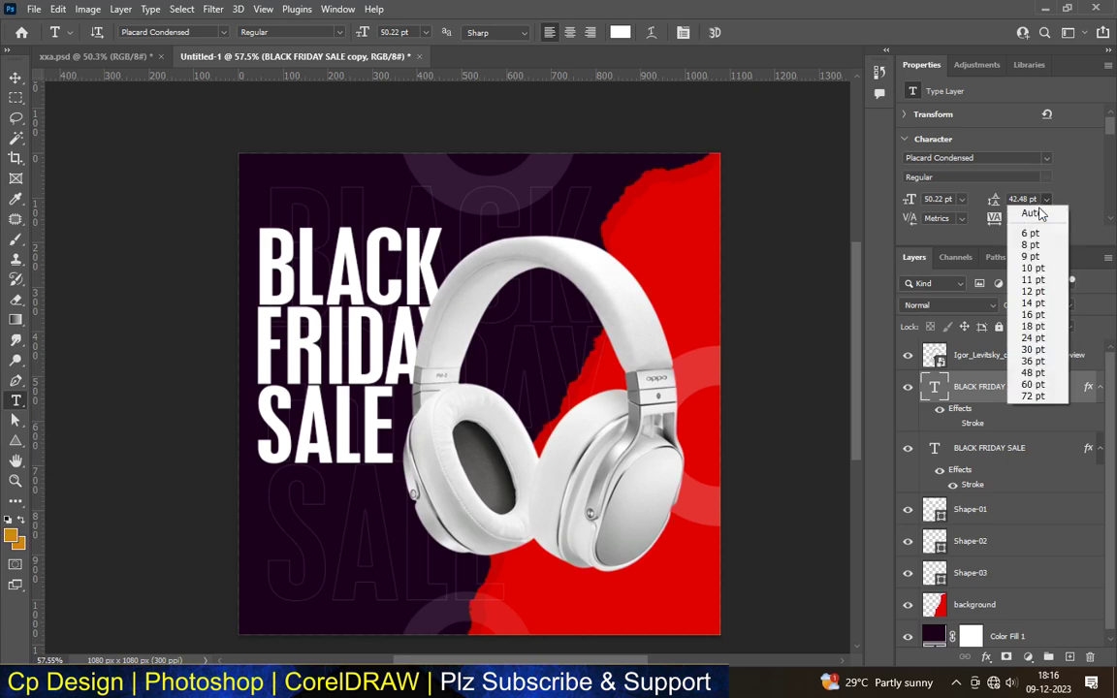
pyautogui.click(1036, 214)
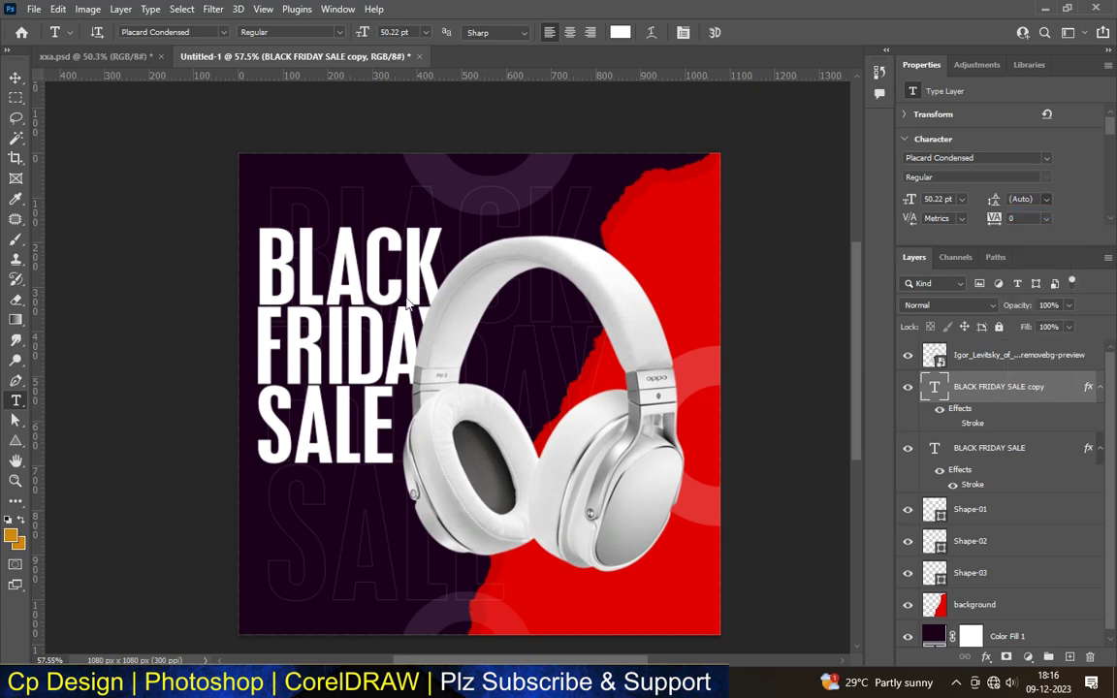
pyautogui.click(14, 78)
pyautogui.moveTo(452, 534); pyautogui.dragTo(434, 513)
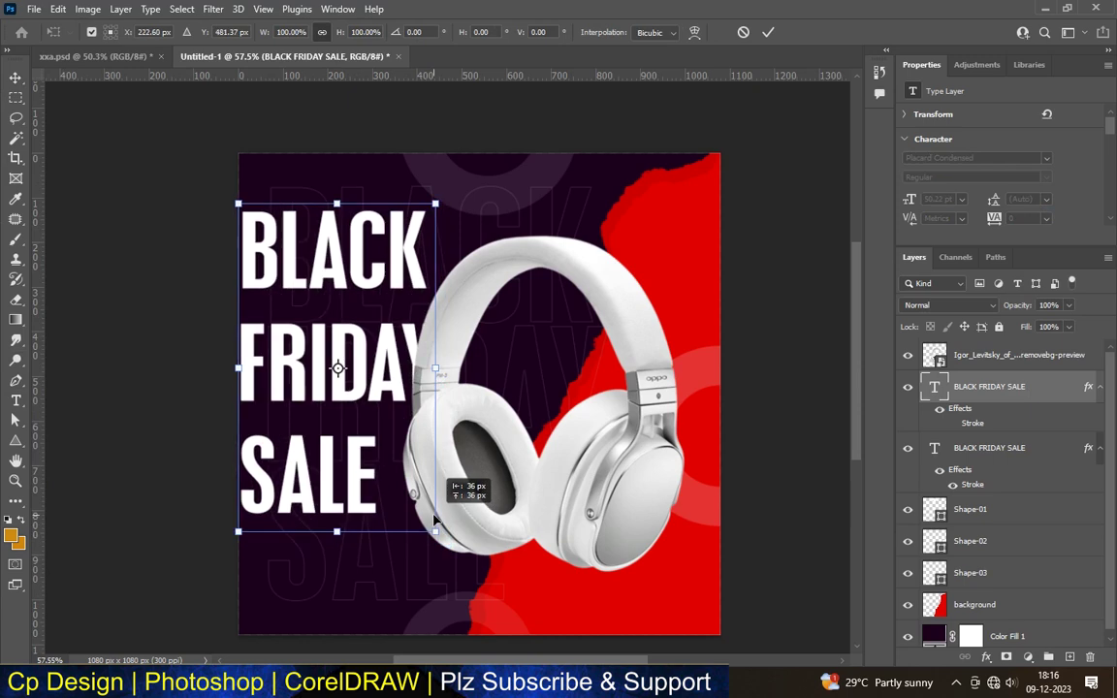
pyautogui.moveTo(239, 205); pyautogui.dragTo(257, 227)
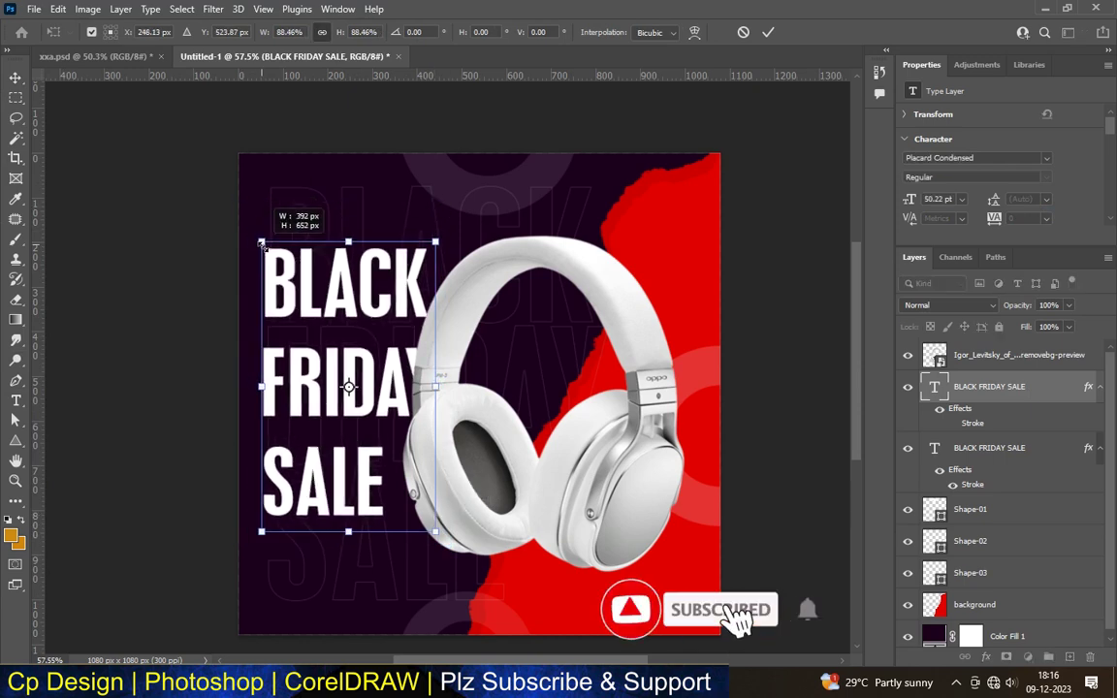
pyautogui.press('Return')
pyautogui.moveTo(337, 370); pyautogui.dragTo(330, 360)
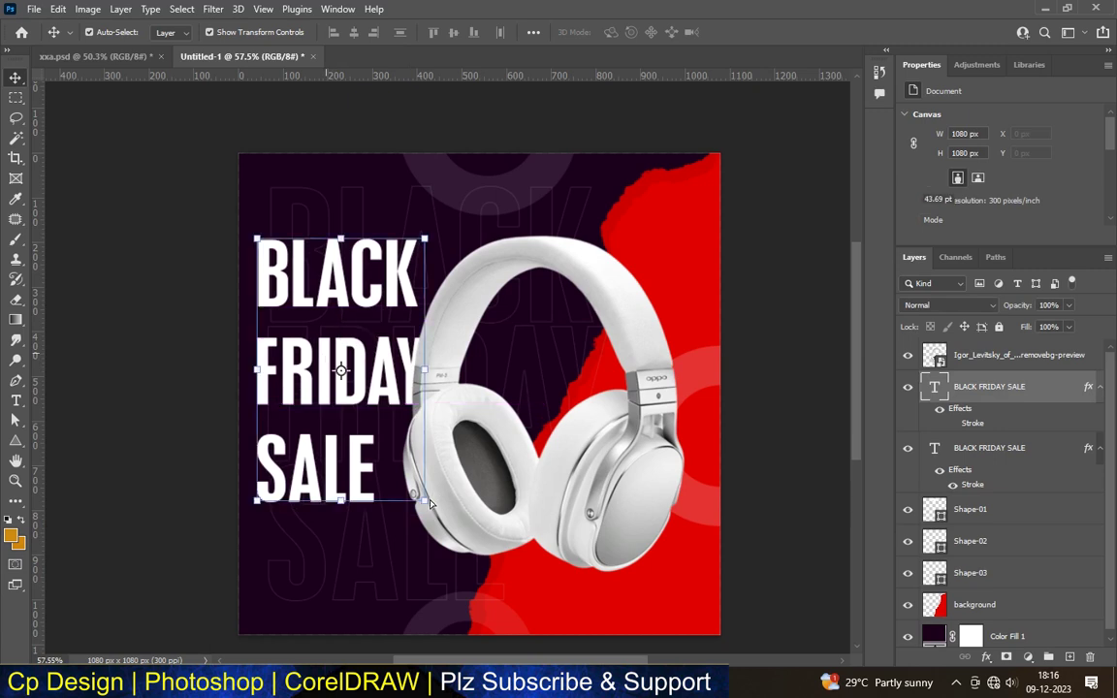
pyautogui.moveTo(428, 501); pyautogui.dragTo(415, 507)
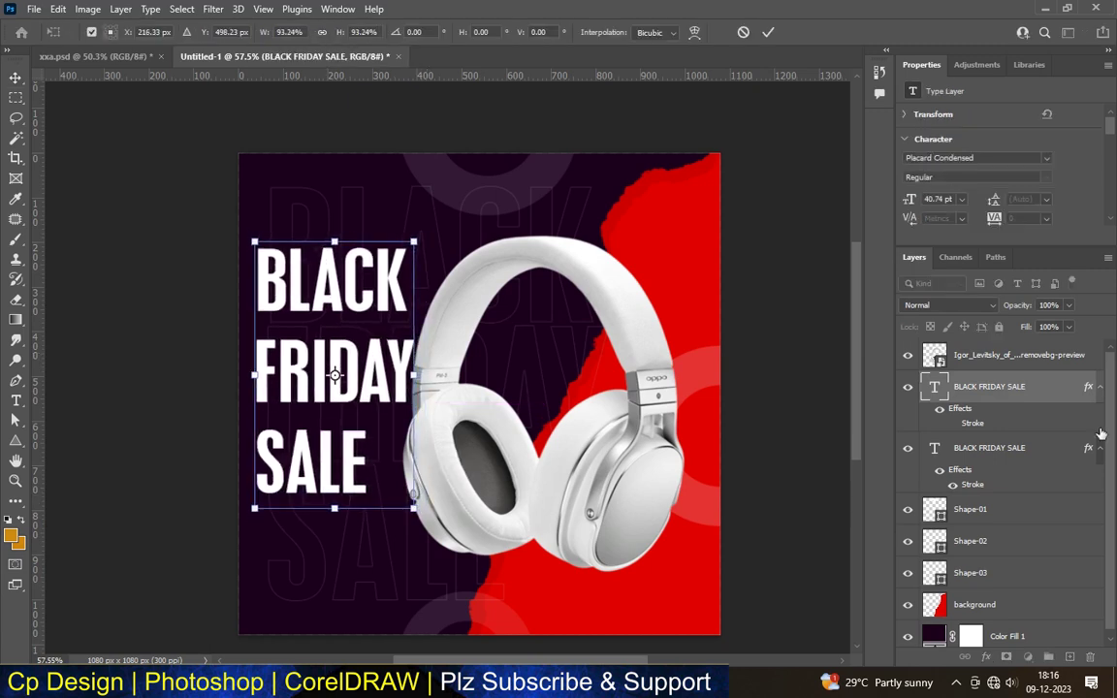
pyautogui.press('Return')
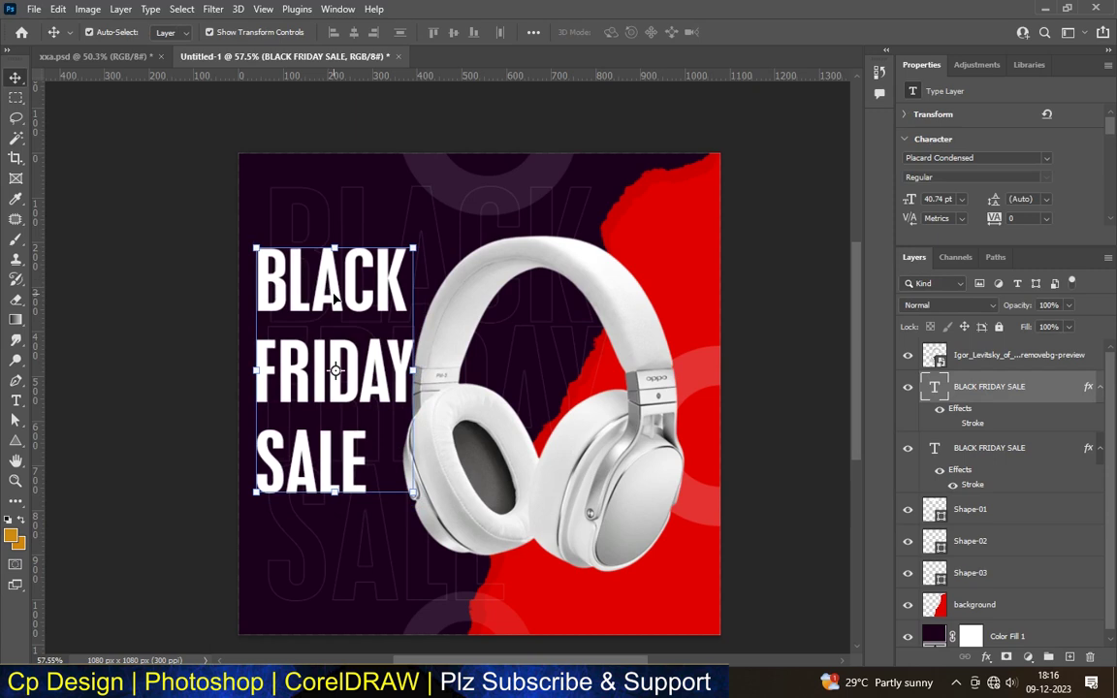
pyautogui.moveTo(331, 293); pyautogui.dragTo(331, 281)
# Set the headline line spacing to 40 pt
pyautogui.click(16, 401)
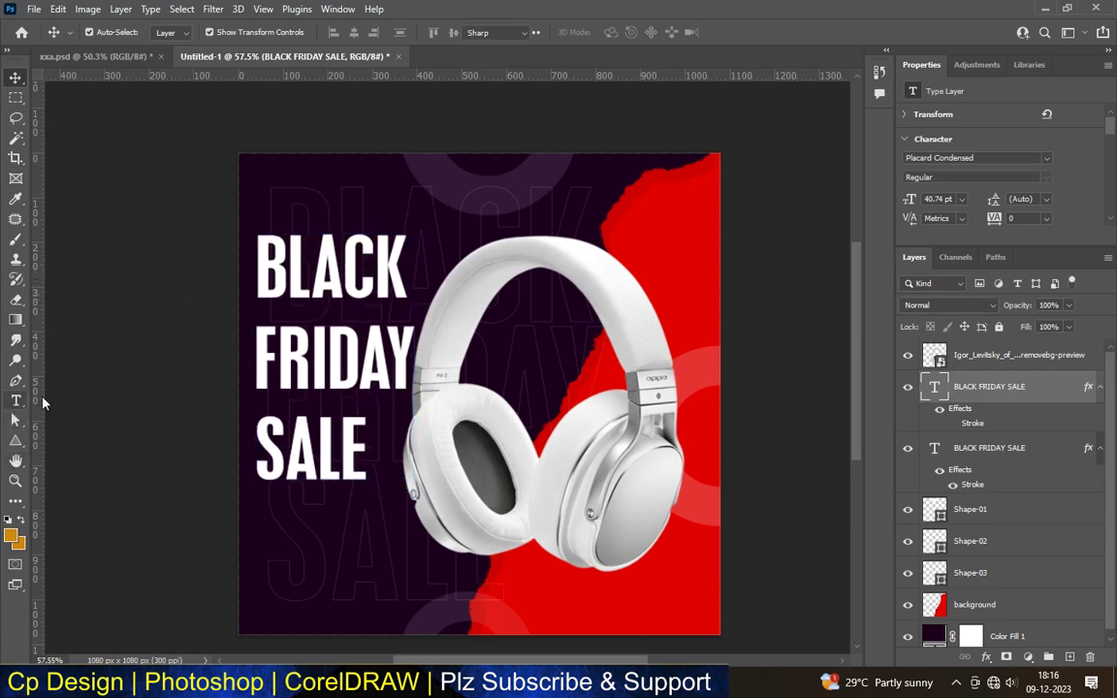
pyautogui.click(1047, 201)
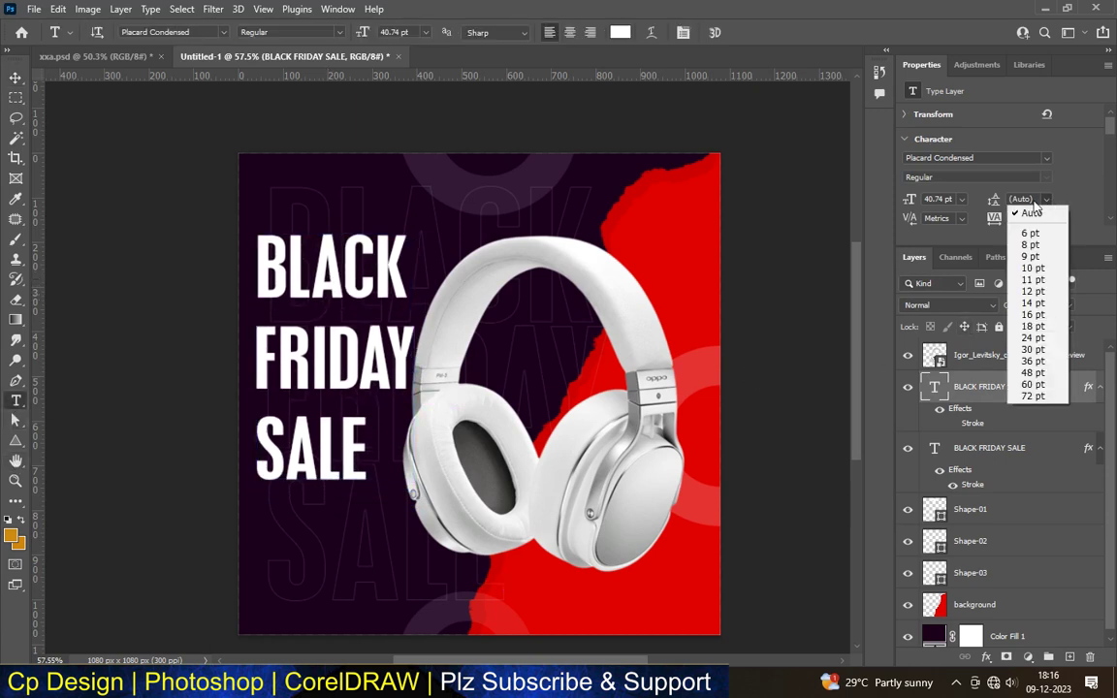
pyautogui.click(1032, 213)
pyautogui.write('40')
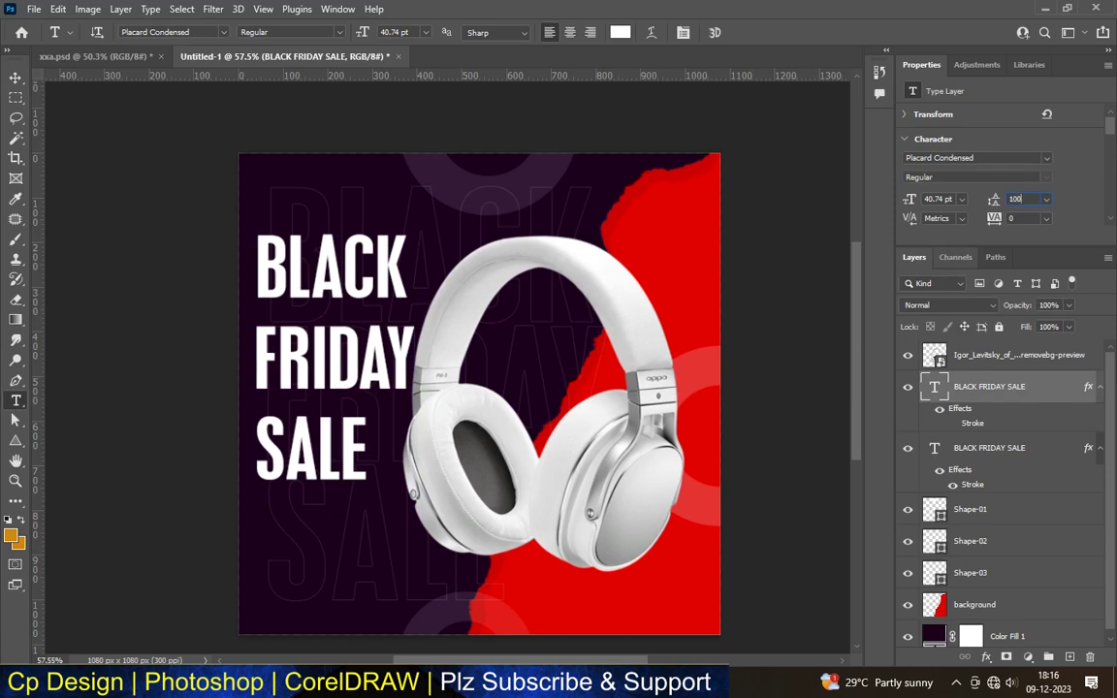
pyautogui.press('Return')
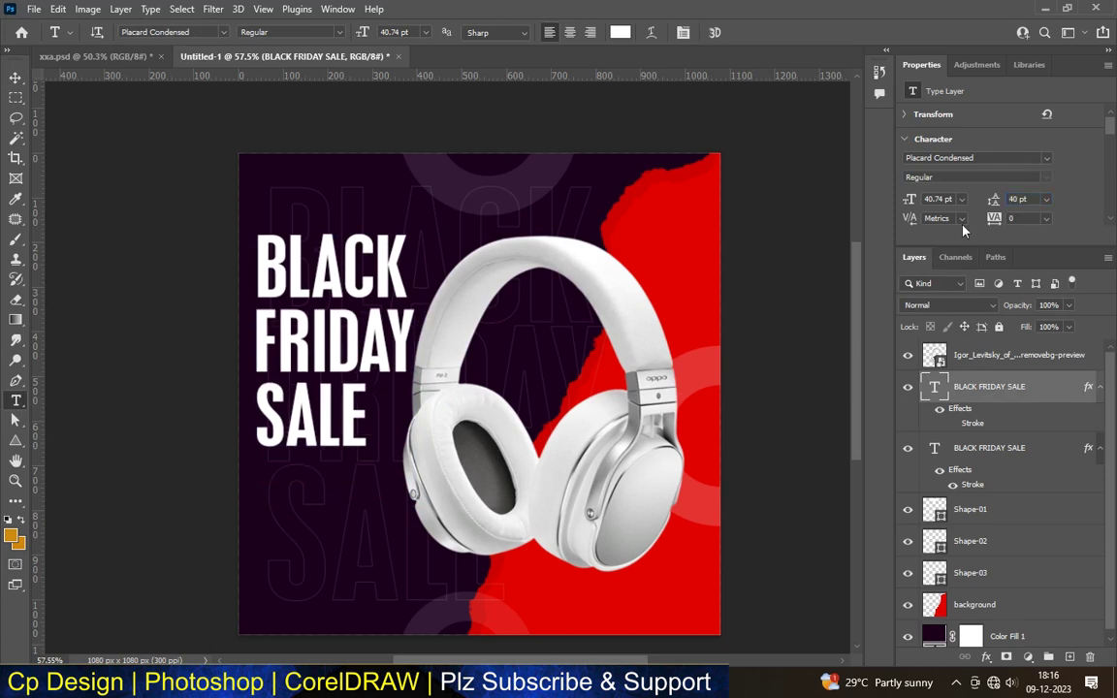
pyautogui.click(15, 78)
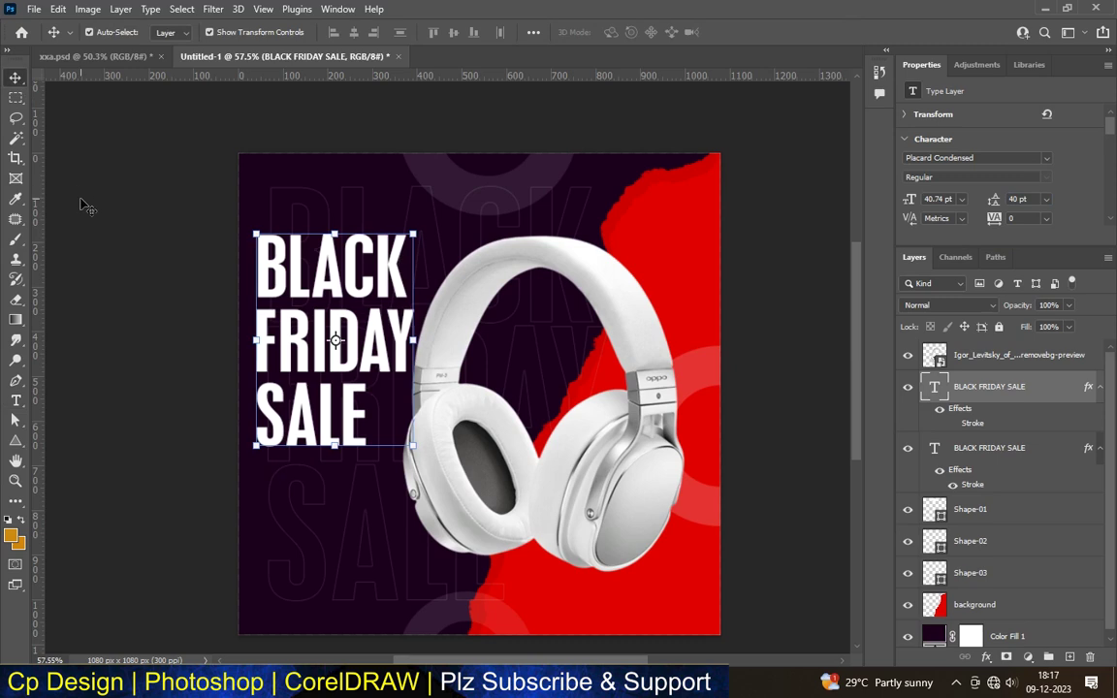
pyautogui.scroll(-2, 580, 320)
pyautogui.scroll(-1, 580, 320)
pyautogui.scroll(1, 580, 320)
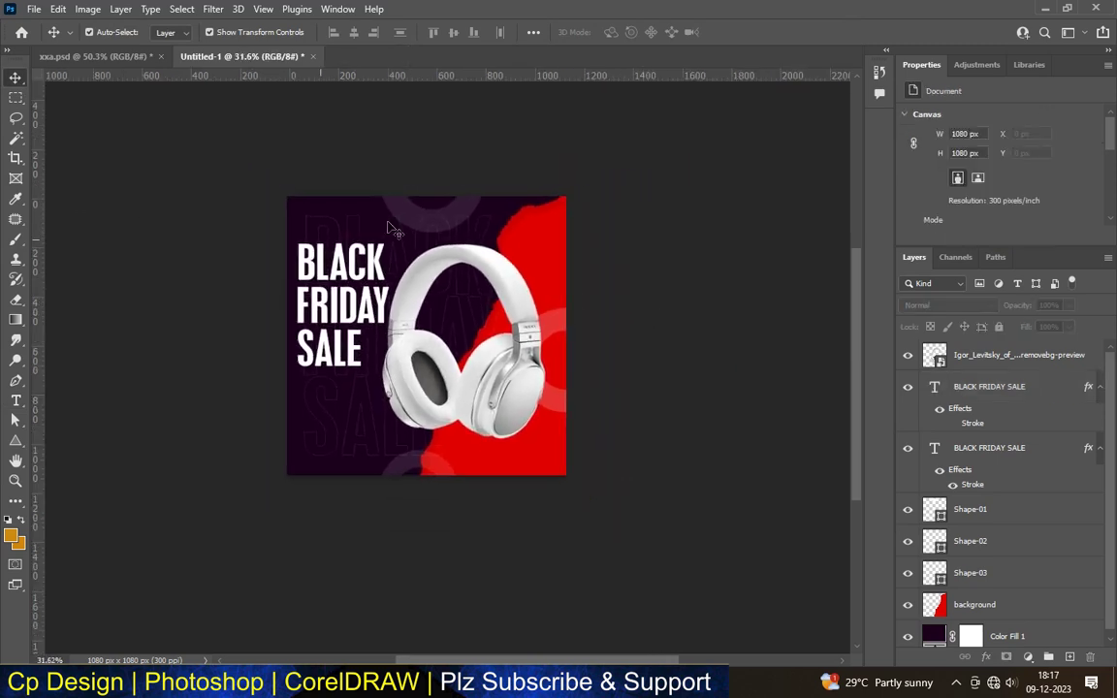
# Nudge the headphones 10 px right and move the faint Shape-02 ring about 40 px down
pyautogui.scroll(1, 580, 320)
pyautogui.click(577, 383)
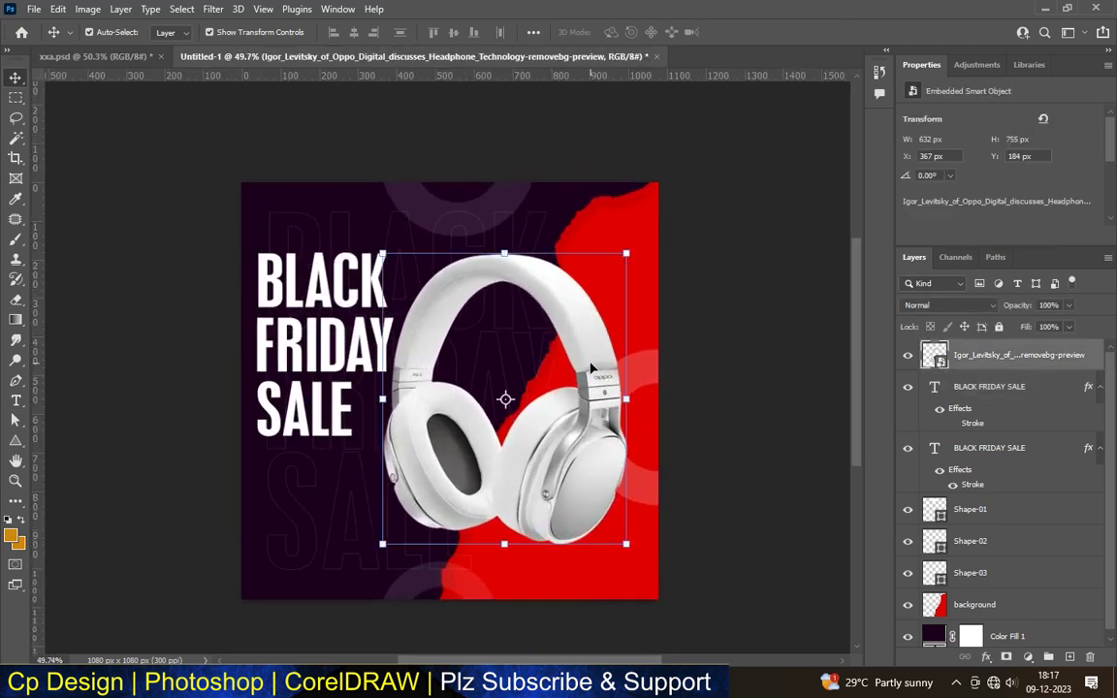
pyautogui.moveTo(590, 369); pyautogui.dragTo(602, 368)
pyautogui.click(717, 331)
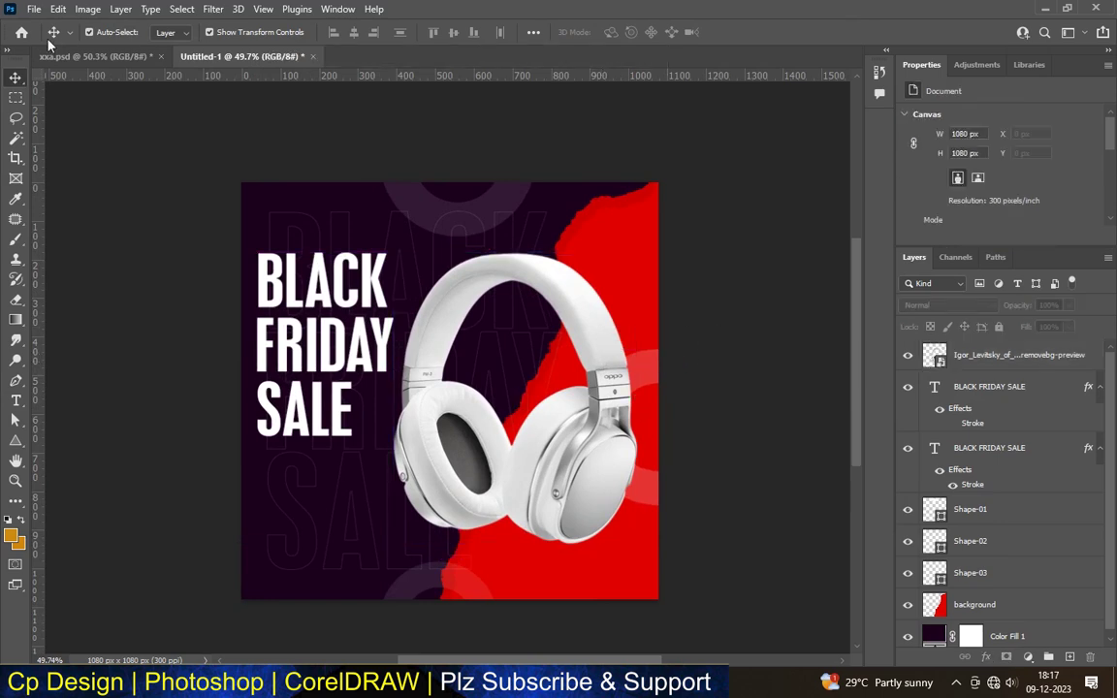
pyautogui.click(647, 378)
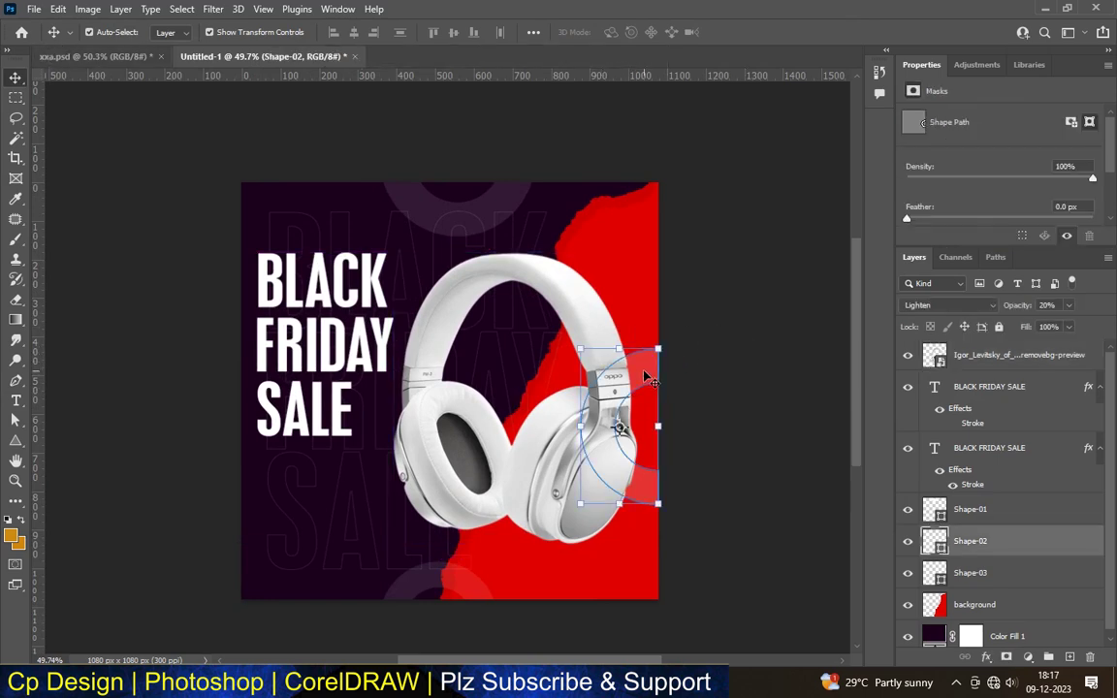
pyautogui.moveTo(643, 373); pyautogui.dragTo(645, 412)
pyautogui.click(761, 339)
# Highlight the word FRIDAY in the headline for editing
pyautogui.scroll(-1, 594, 265)
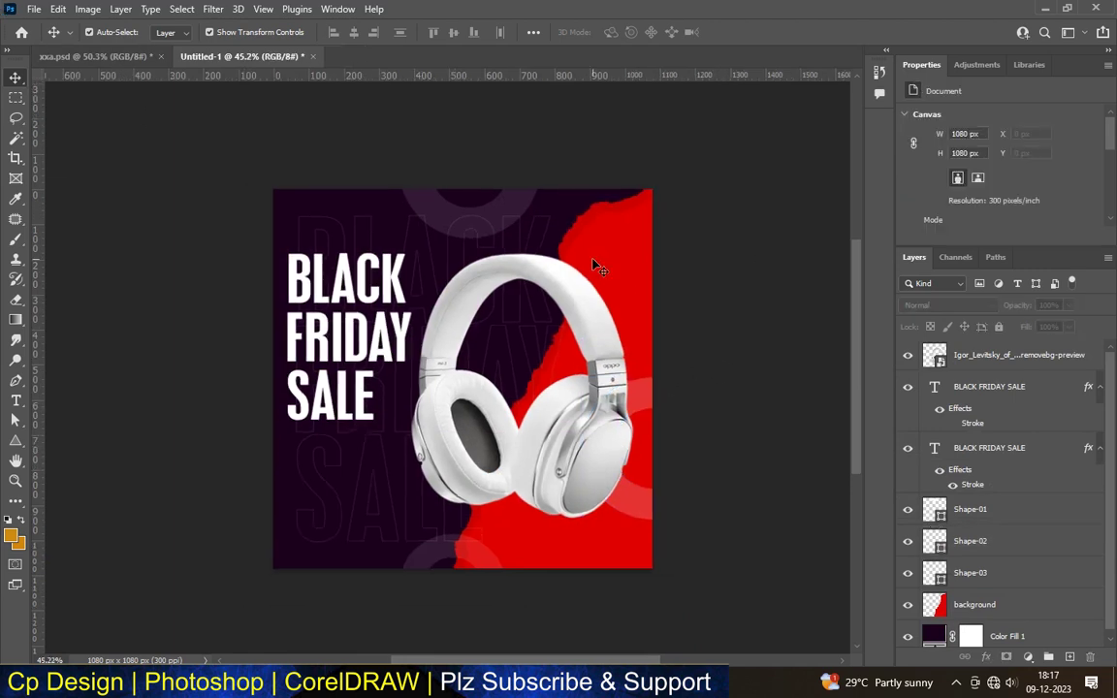
pyautogui.scroll(3, 323, 335)
pyautogui.doubleClick(361, 324)
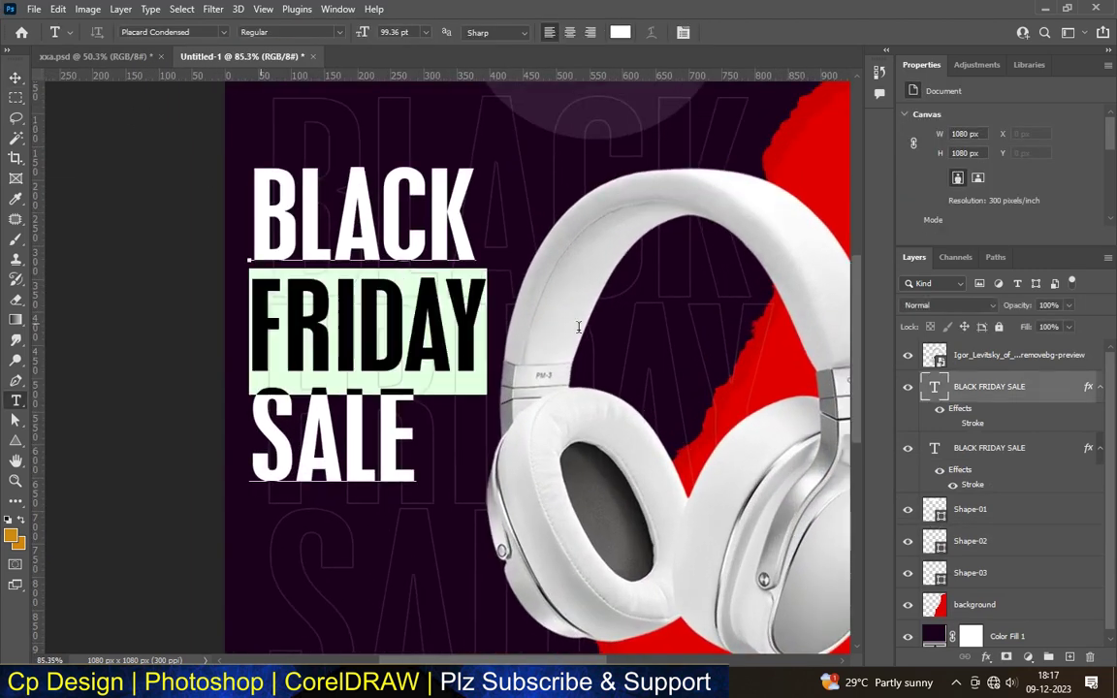
# Colour the word FRIDAY red (e10000), sampled from the background shape
pyautogui.hotkey('ctrl', '0')
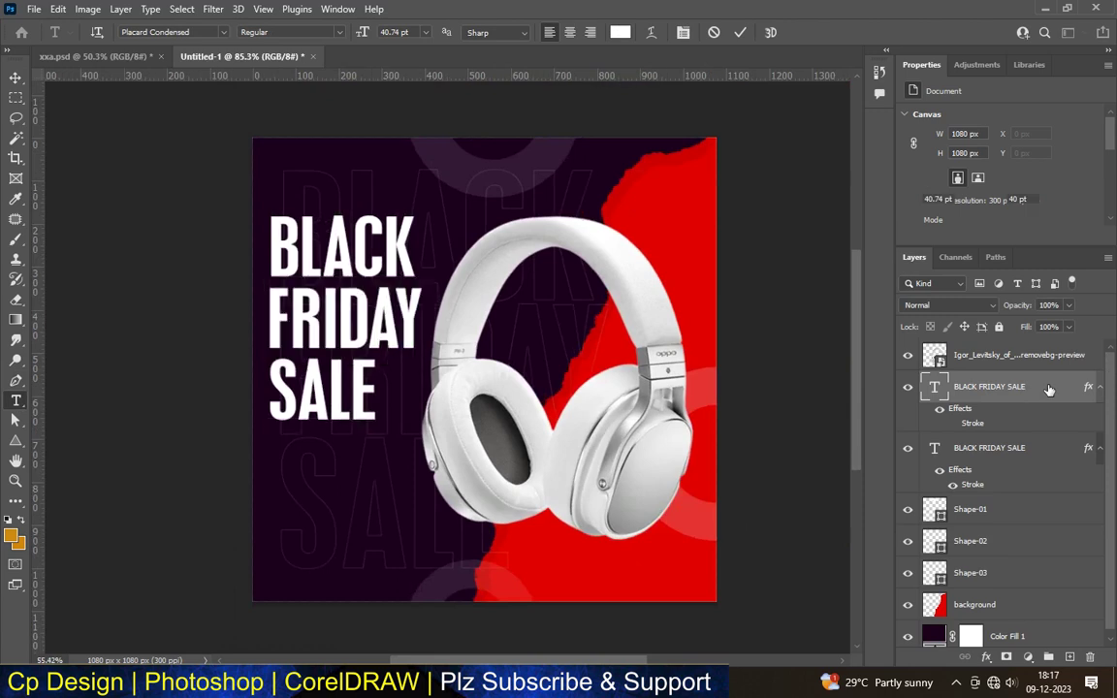
pyautogui.click(1048, 390)
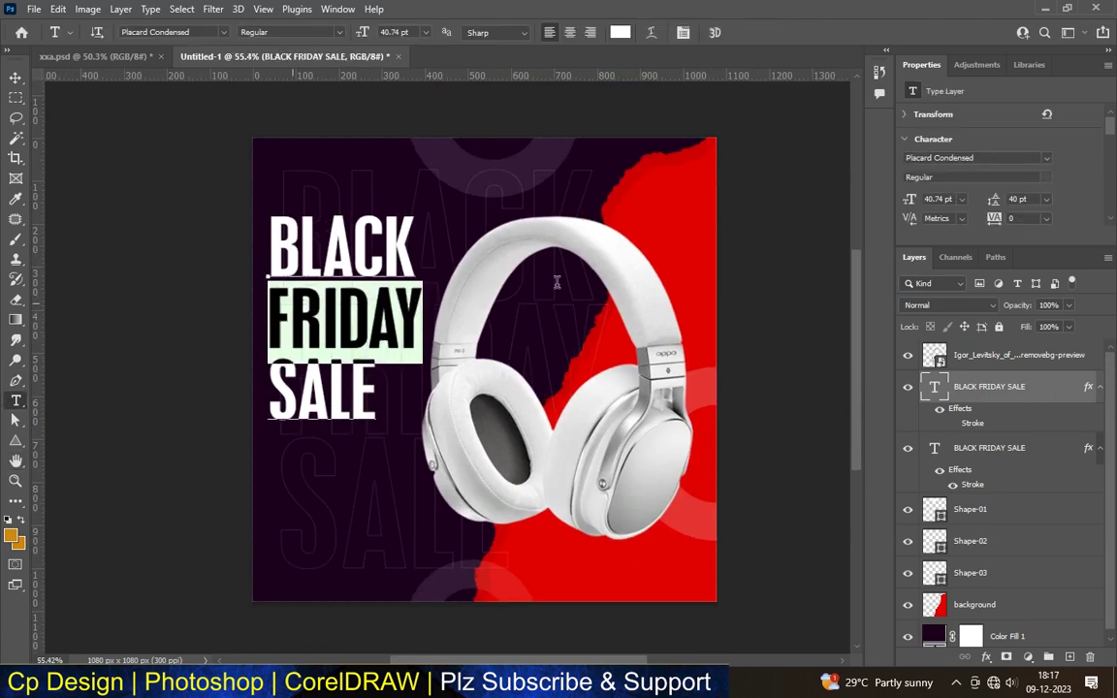
pyautogui.click(618, 33)
pyautogui.click(620, 215)
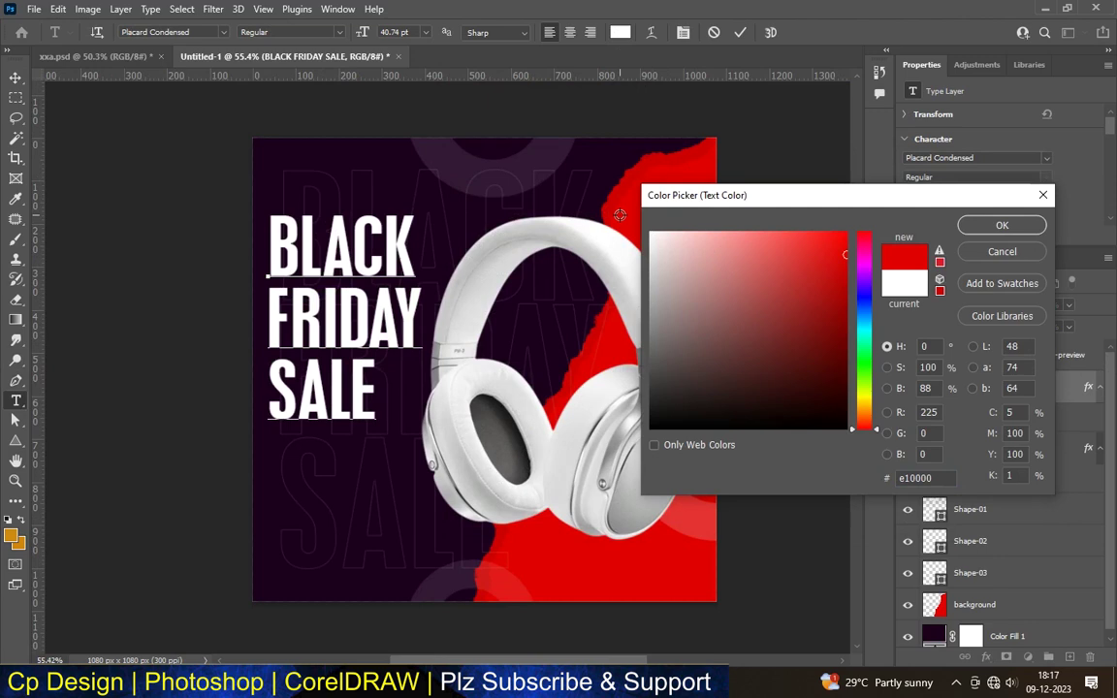
pyautogui.click(1000, 225)
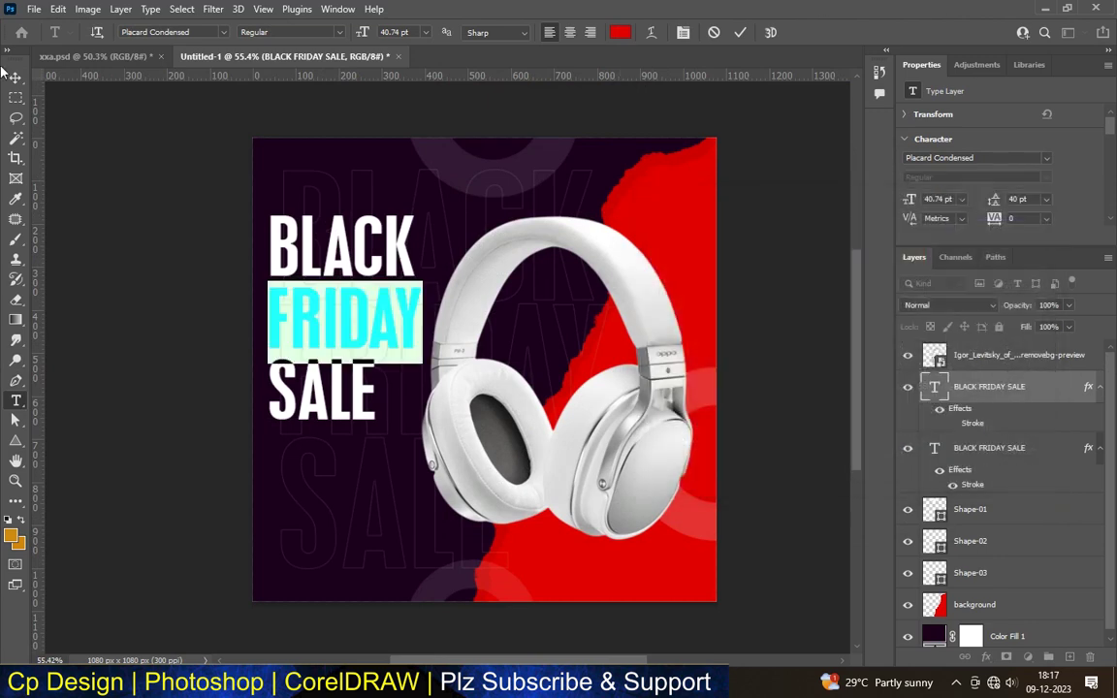
pyautogui.hotkey('ctrl', 'Return')
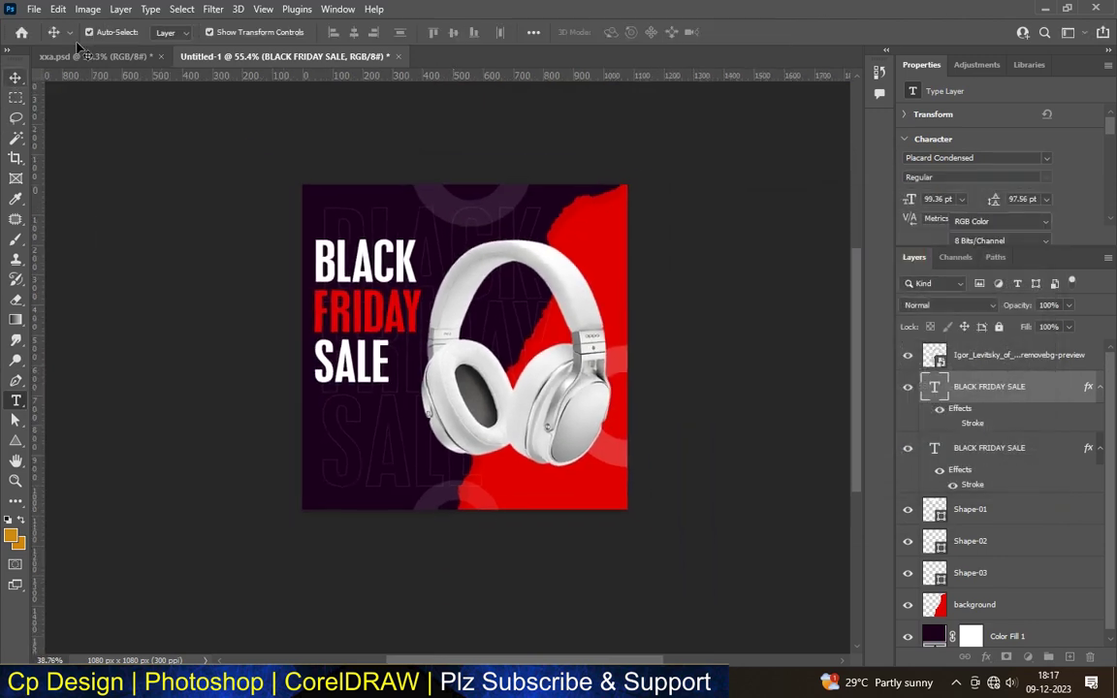
# Hide the outlined background copy of the headline and start a new text layer
pyautogui.scroll(2, 354, 469)
pyautogui.scroll(2, 354, 469)
pyautogui.scroll(2, 324, 436)
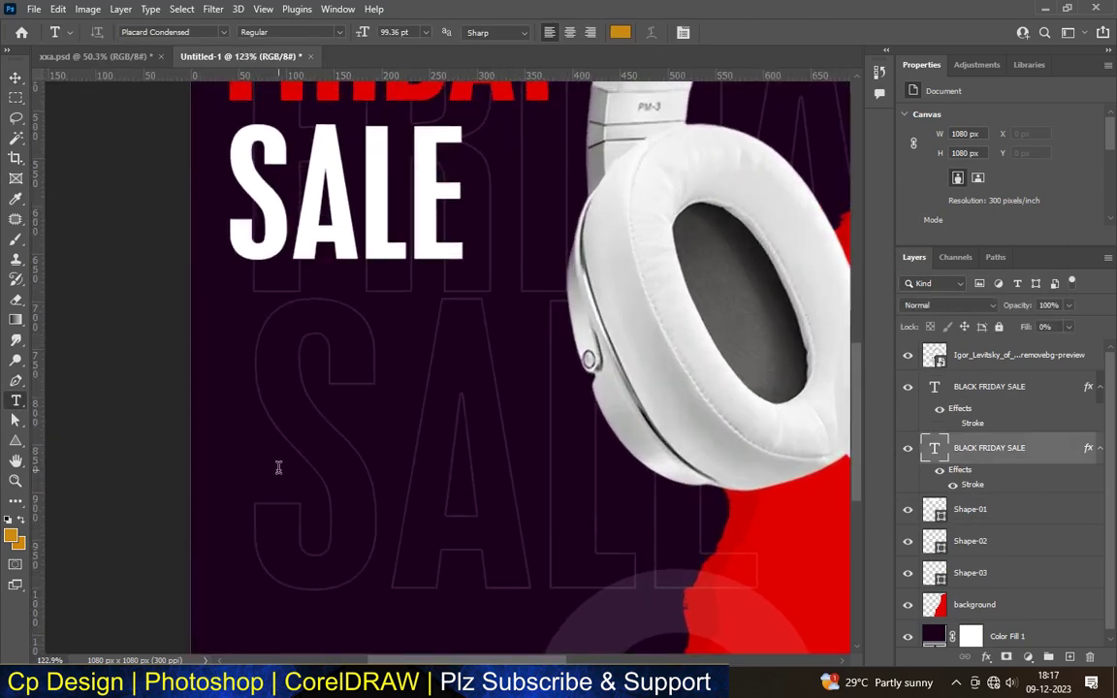
pyautogui.click(278, 468)
pyautogui.scroll(-1, 282, 466)
pyautogui.scroll(-2, 281, 466)
pyautogui.hotkey('ctrl', 'Return')
pyautogui.click(909, 453)
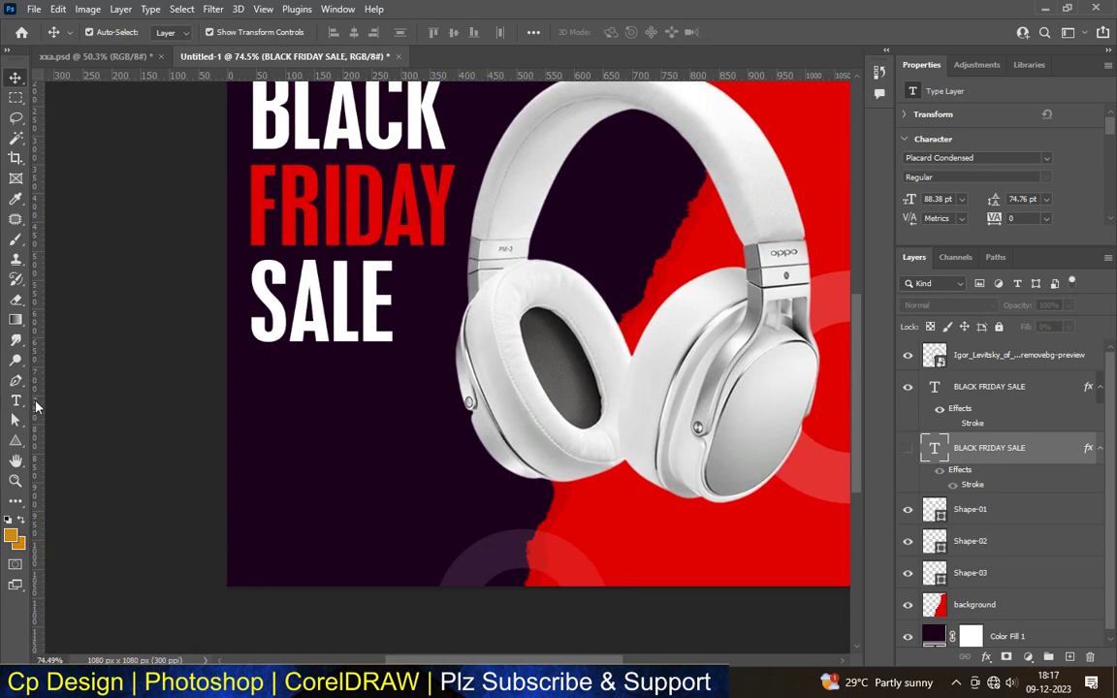
pyautogui.click(16, 402)
pyautogui.click(272, 406)
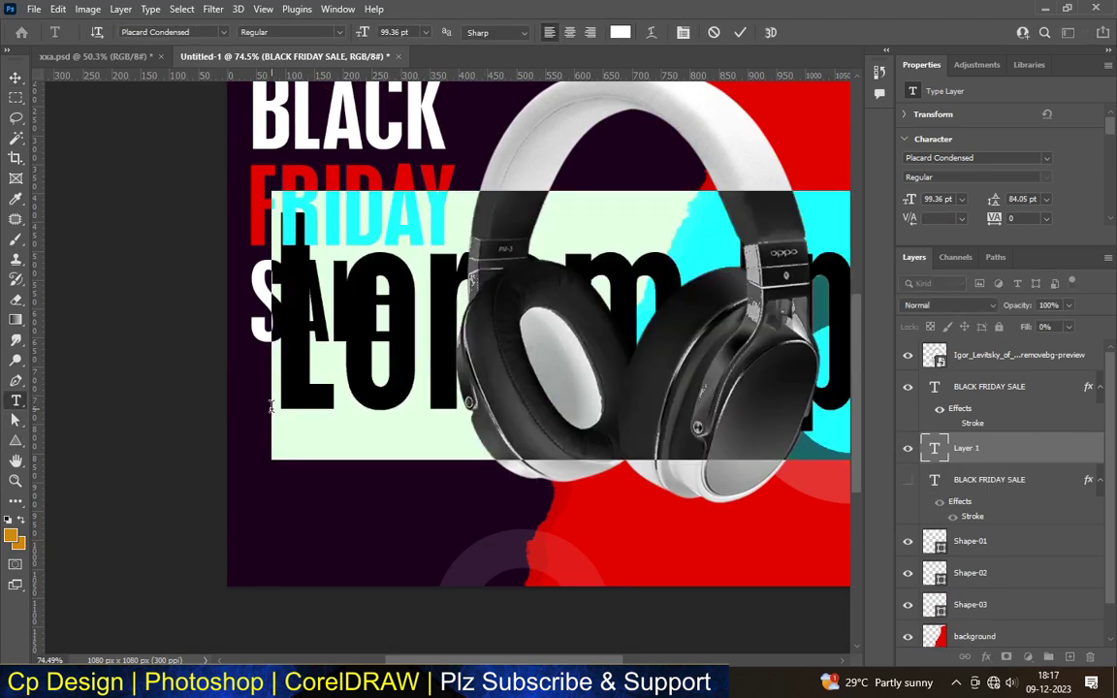
# Type 50 and scale it to about half size just below SALE
pyautogui.write('50')
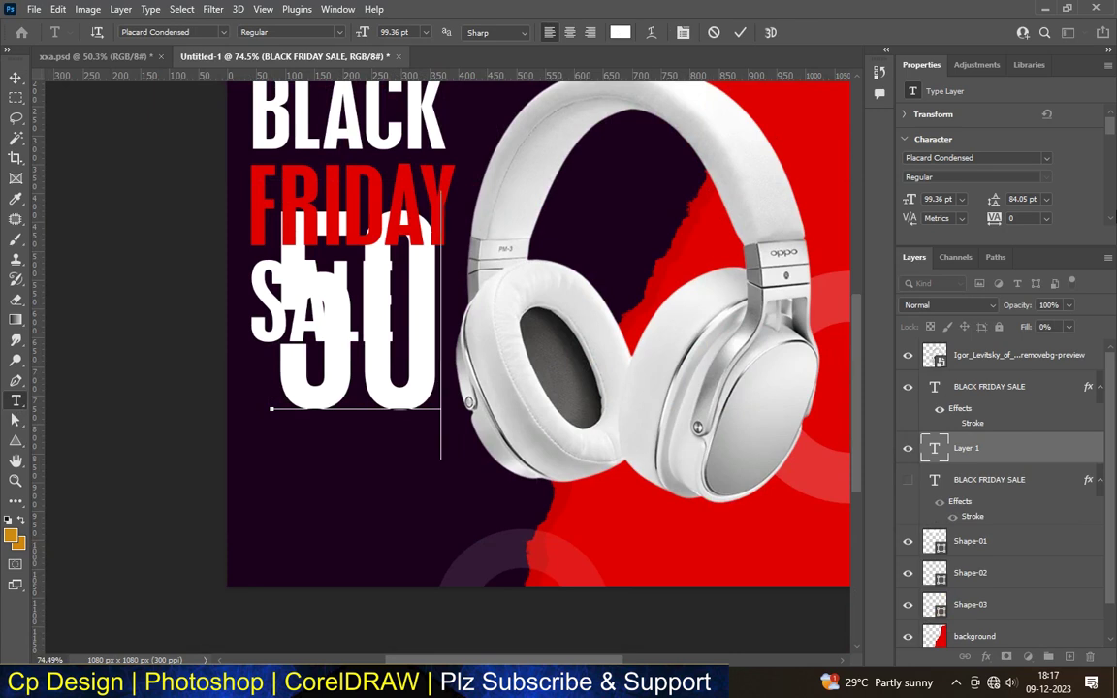
pyautogui.click(16, 77)
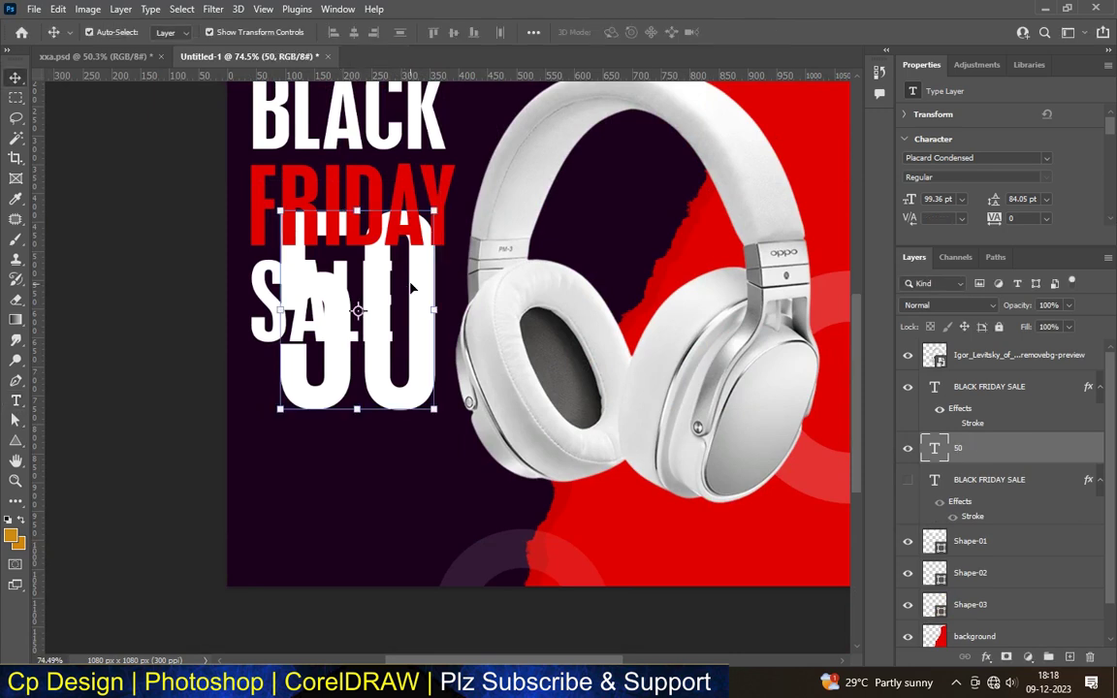
pyautogui.moveTo(391, 374); pyautogui.dragTo(387, 506)
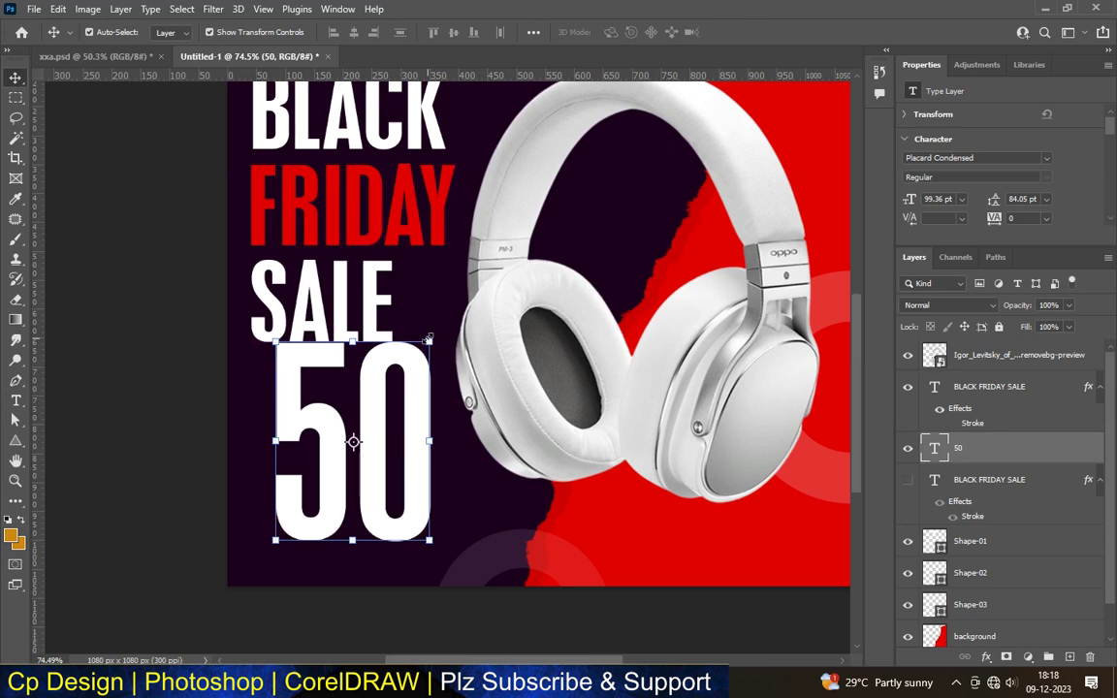
pyautogui.moveTo(352, 456); pyautogui.dragTo(317, 489)
pyautogui.moveTo(318, 616); pyautogui.dragTo(314, 501)
pyautogui.scroll(2, 272, 388)
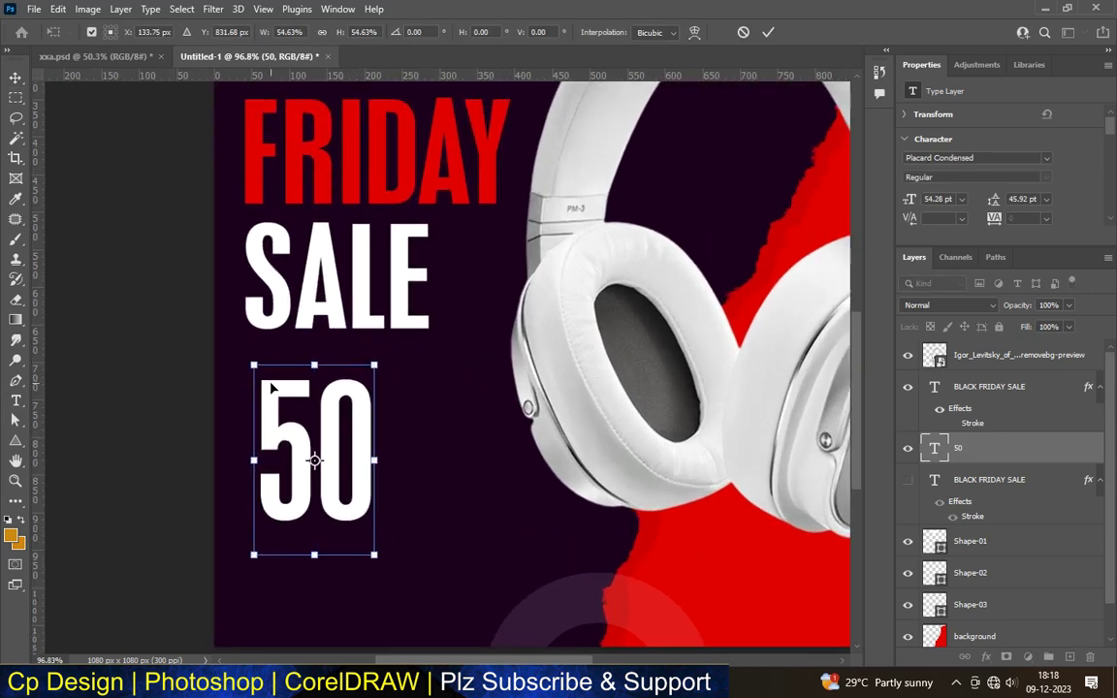
pyautogui.moveTo(315, 557); pyautogui.dragTo(315, 538)
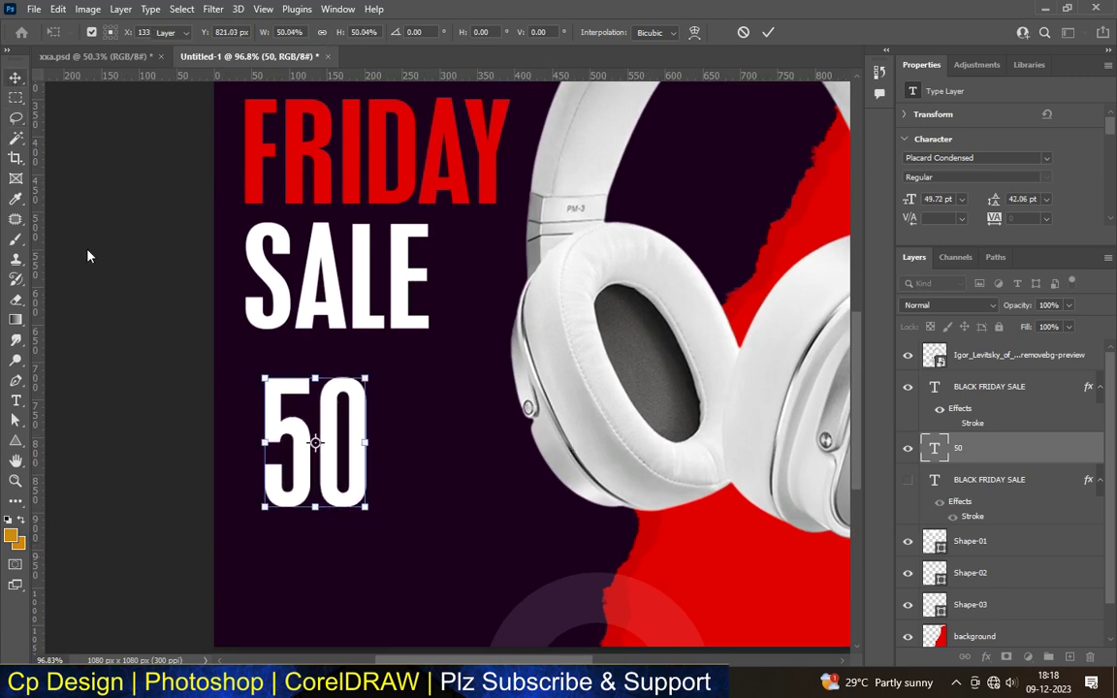
pyautogui.press('Return')
# Shrink the 50 to about 84% and align it with the left edge of SALE
pyautogui.moveTo(289, 395); pyautogui.dragTo(271, 397)
pyautogui.hotkey('ctrl', 't')
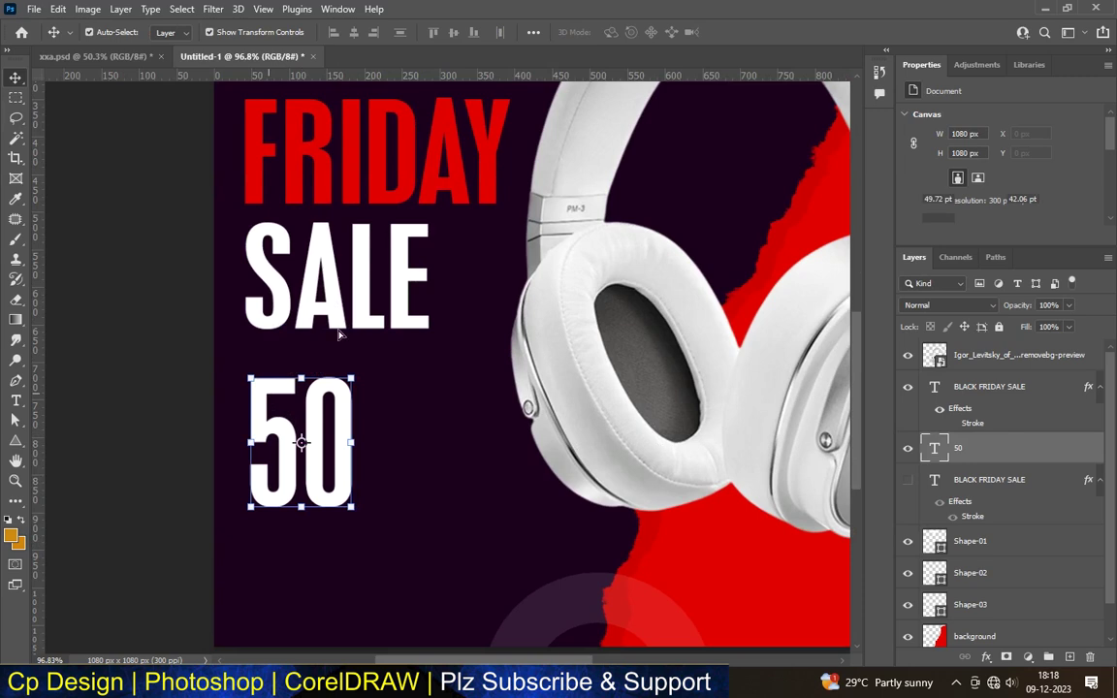
pyautogui.scroll(-1, 311, 455)
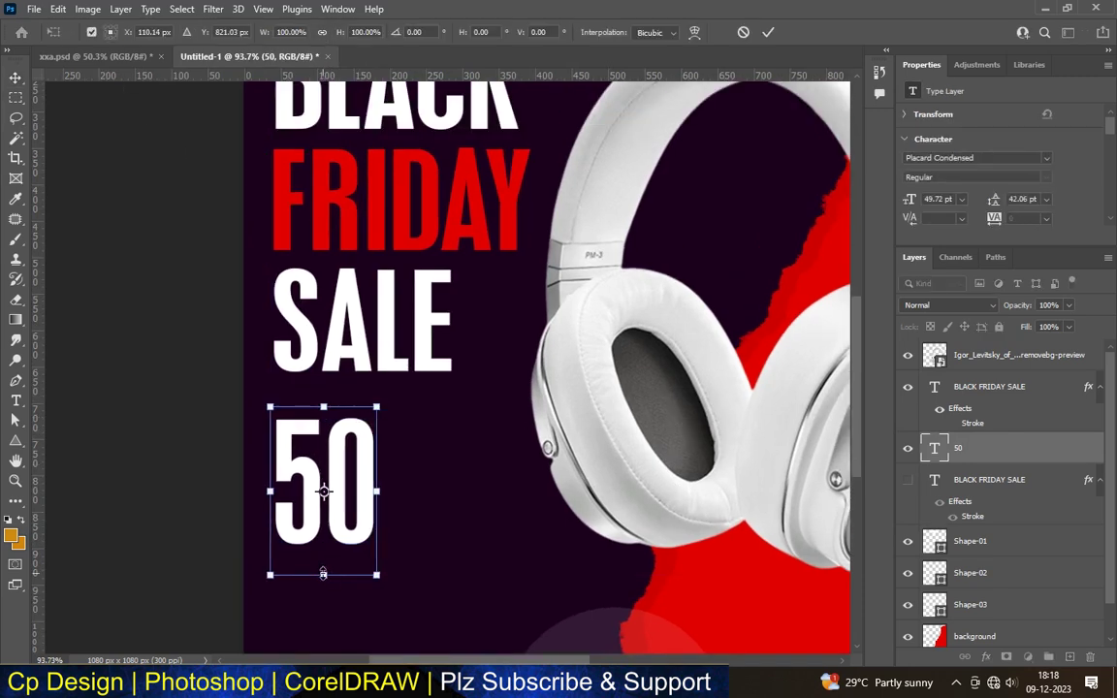
pyautogui.moveTo(324, 575); pyautogui.dragTo(320, 546)
pyautogui.moveTo(287, 428); pyautogui.dragTo(287, 448)
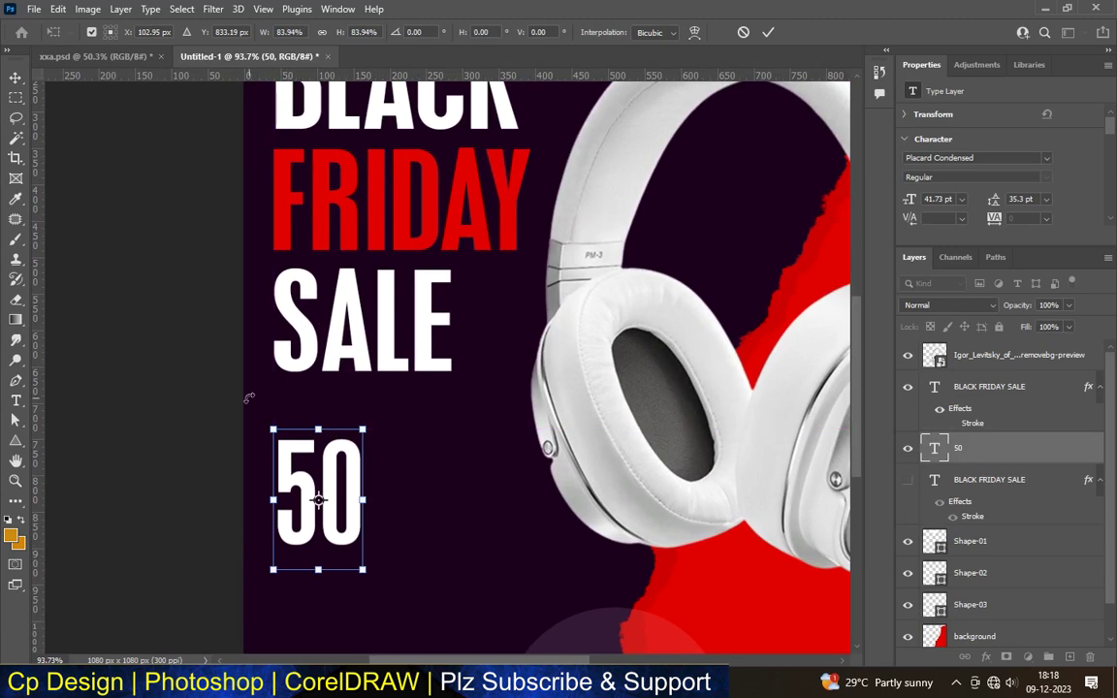
pyautogui.click(16, 78)
pyautogui.scroll(2, 327, 476)
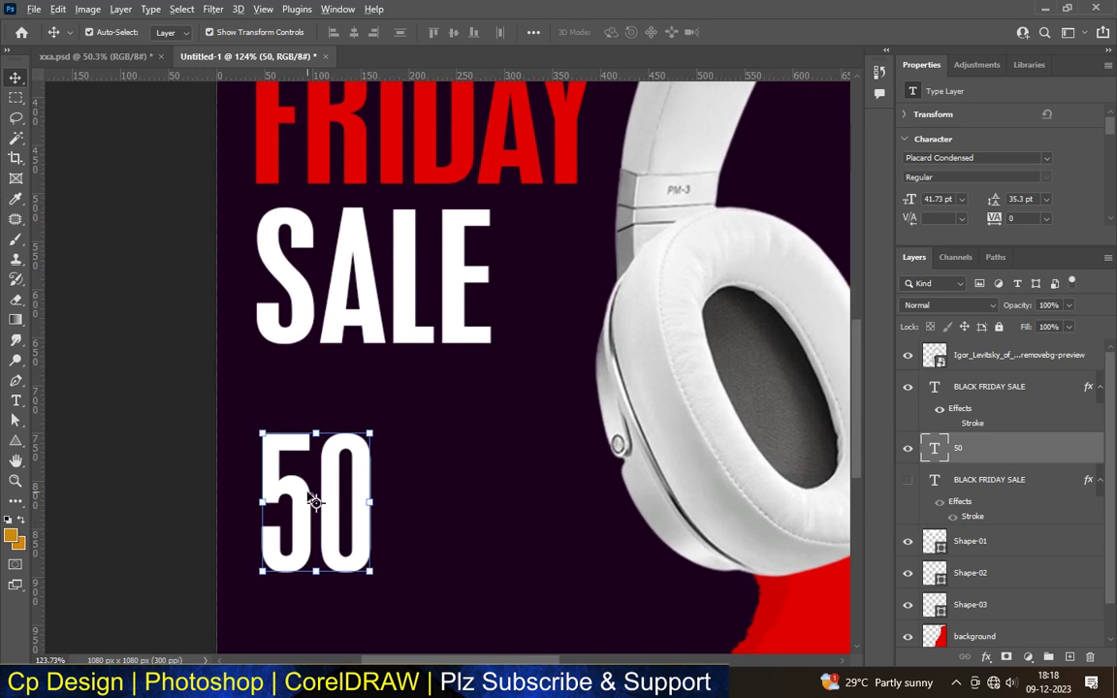
# Reselect and commit the 50 text, then start a new text layer to its right
pyautogui.doubleClick(366, 499)
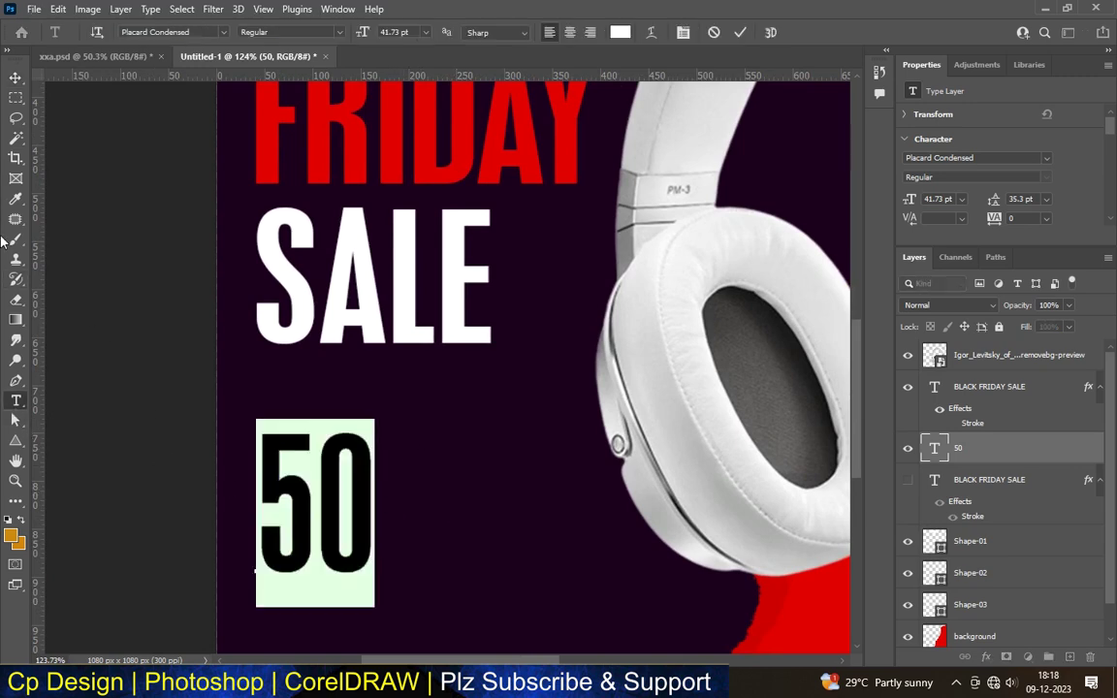
pyautogui.click(15, 77)
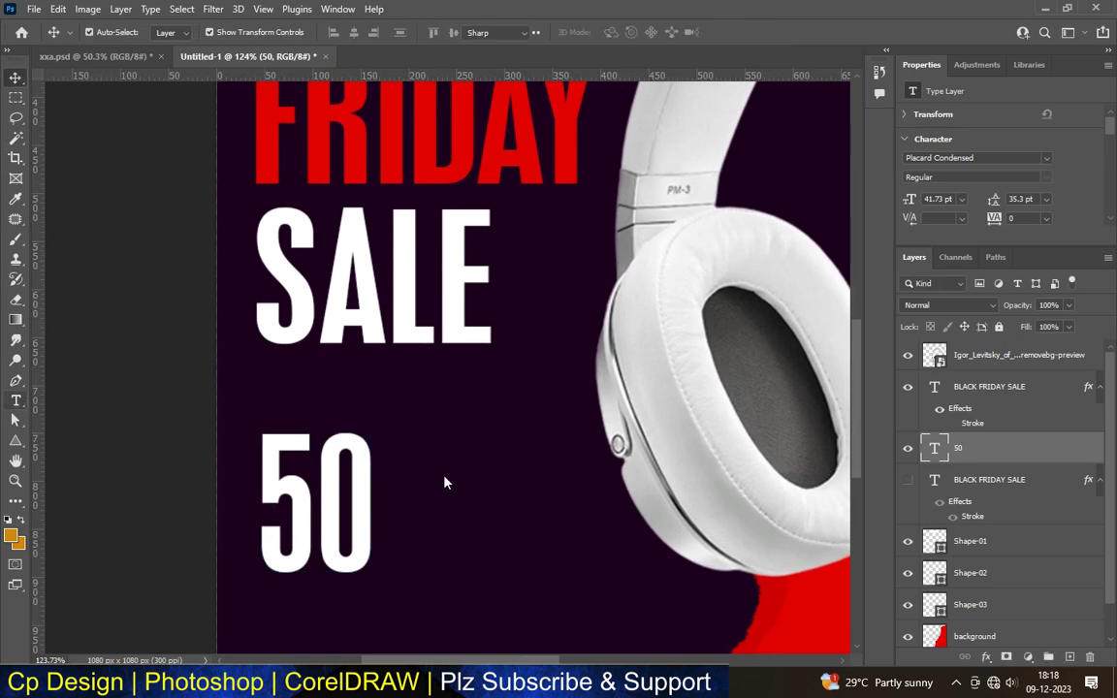
pyautogui.press('t')
pyautogui.click(419, 464)
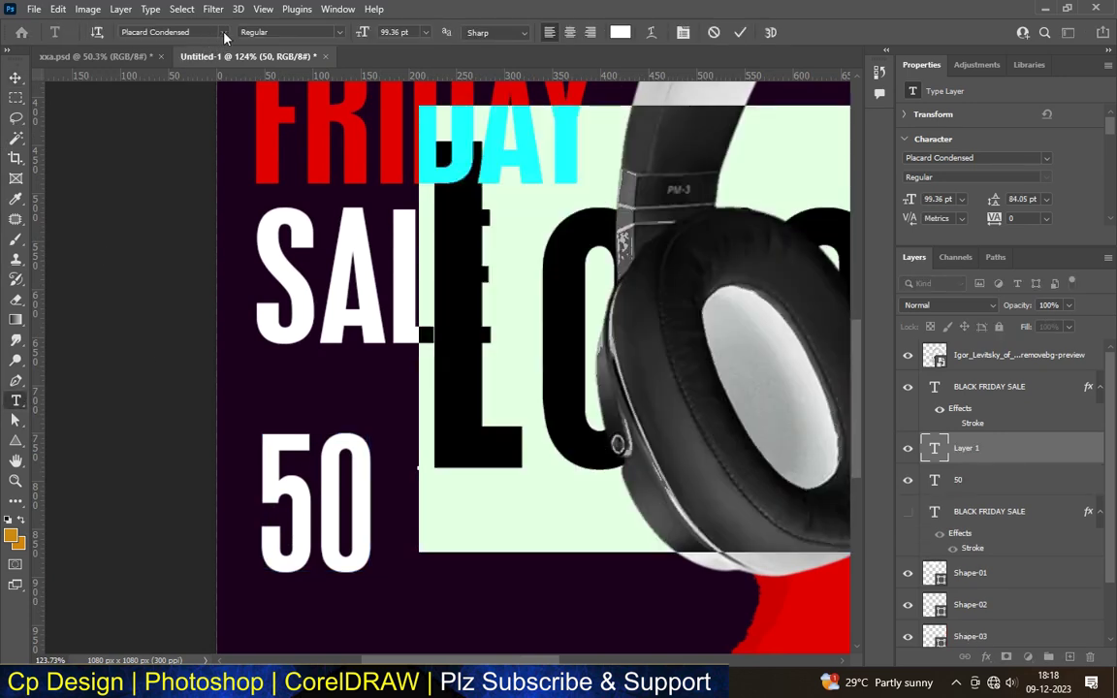
# Type a % sign in Placard Condensed and move it beside the 50
pyautogui.click(224, 33)
pyautogui.click(329, 86)
pyautogui.write('%')
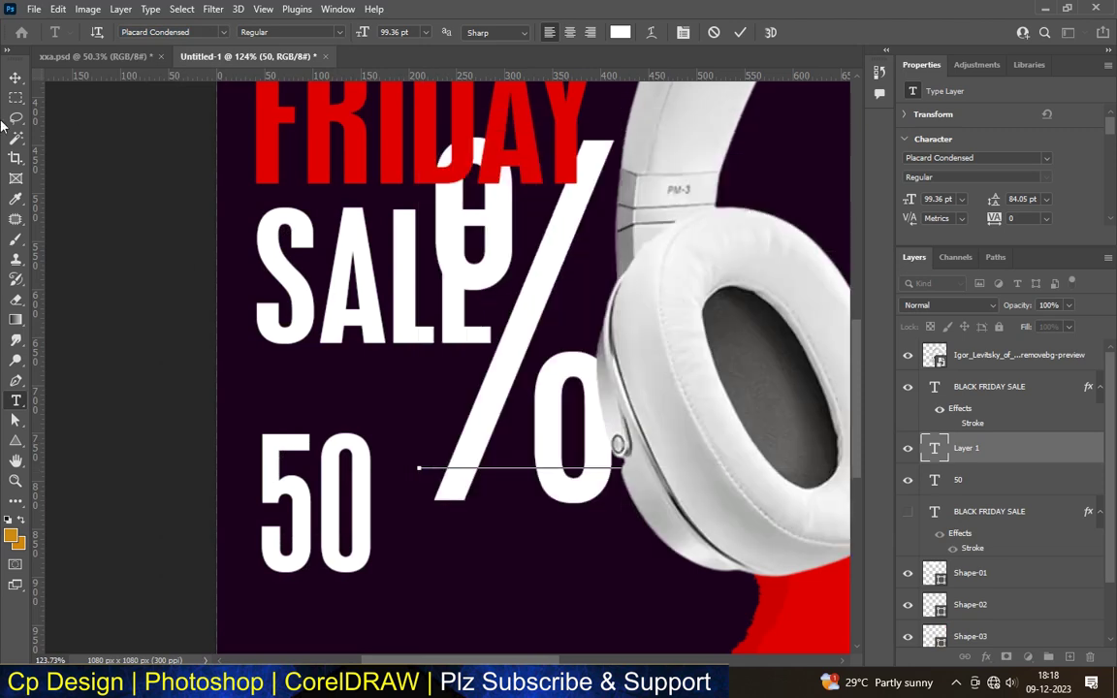
pyautogui.click(15, 78)
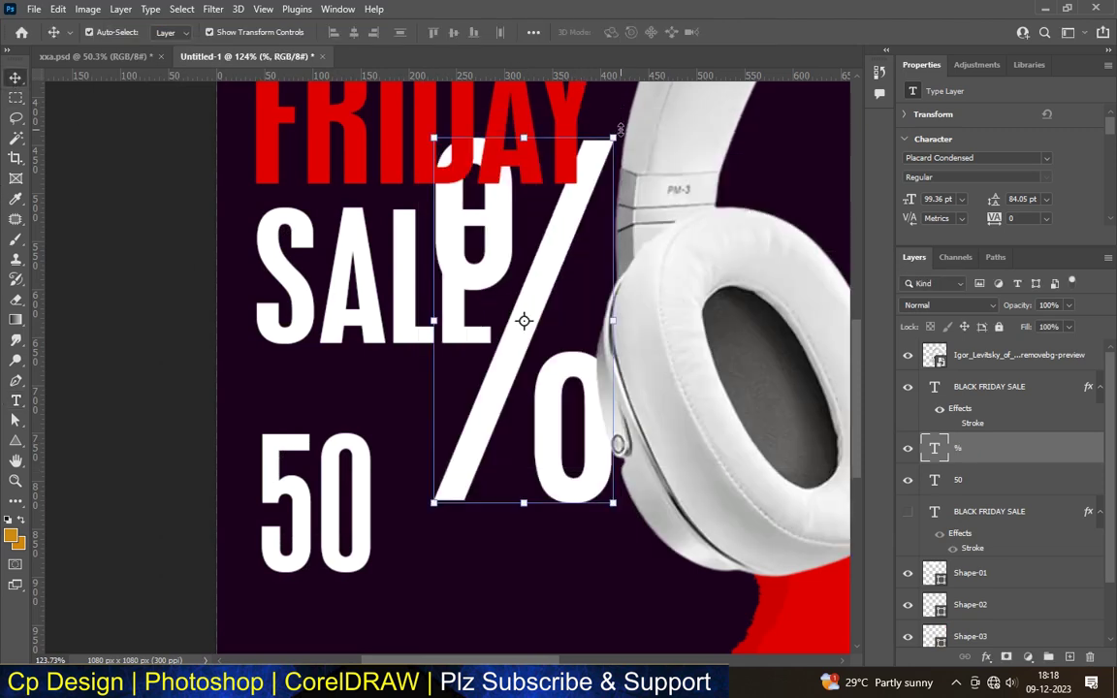
pyautogui.moveTo(620, 128); pyautogui.dragTo(548, 175)
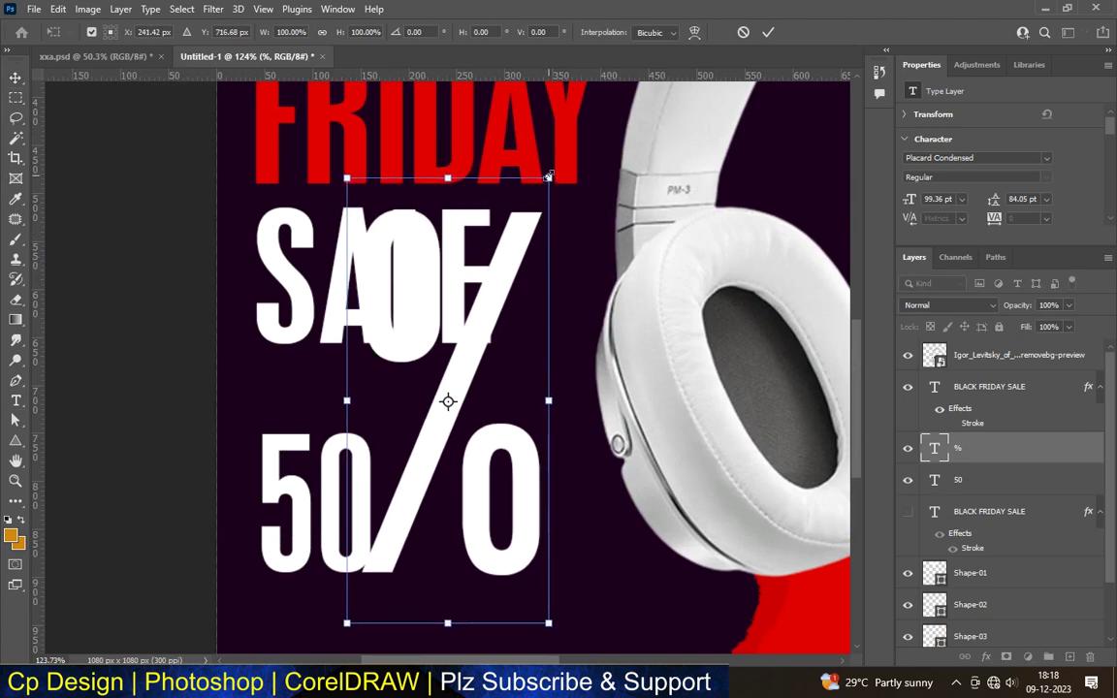
pyautogui.moveTo(548, 175); pyautogui.dragTo(491, 256)
pyautogui.moveTo(414, 327)
pyautogui.mouseDown()
pyautogui.moveTo(449, 504)
pyautogui.moveTo(459, 269)
pyautogui.mouseUp()
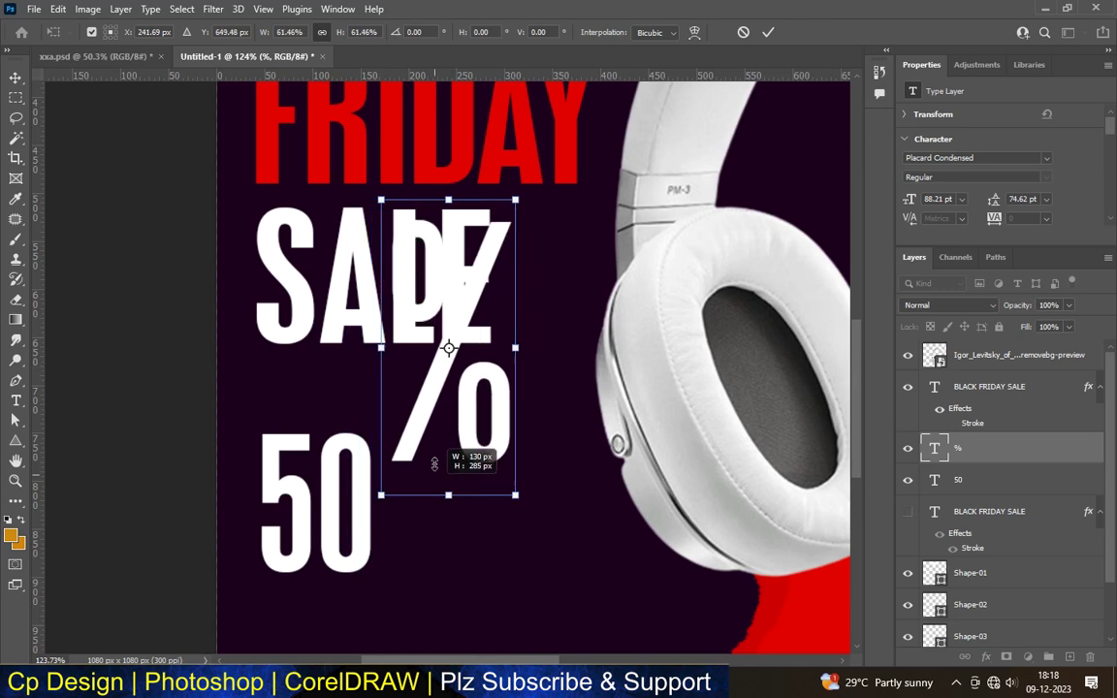
# Scale the % down to superscript size with its top aligned to the 50
pyautogui.moveTo(448, 595); pyautogui.dragTo(449, 321)
pyautogui.moveTo(437, 204)
pyautogui.mouseDown()
pyautogui.moveTo(450, 517)
pyautogui.moveTo(412, 457)
pyautogui.mouseUp()
pyautogui.scroll(1, 391, 531)
pyautogui.scroll(3, 392, 531)
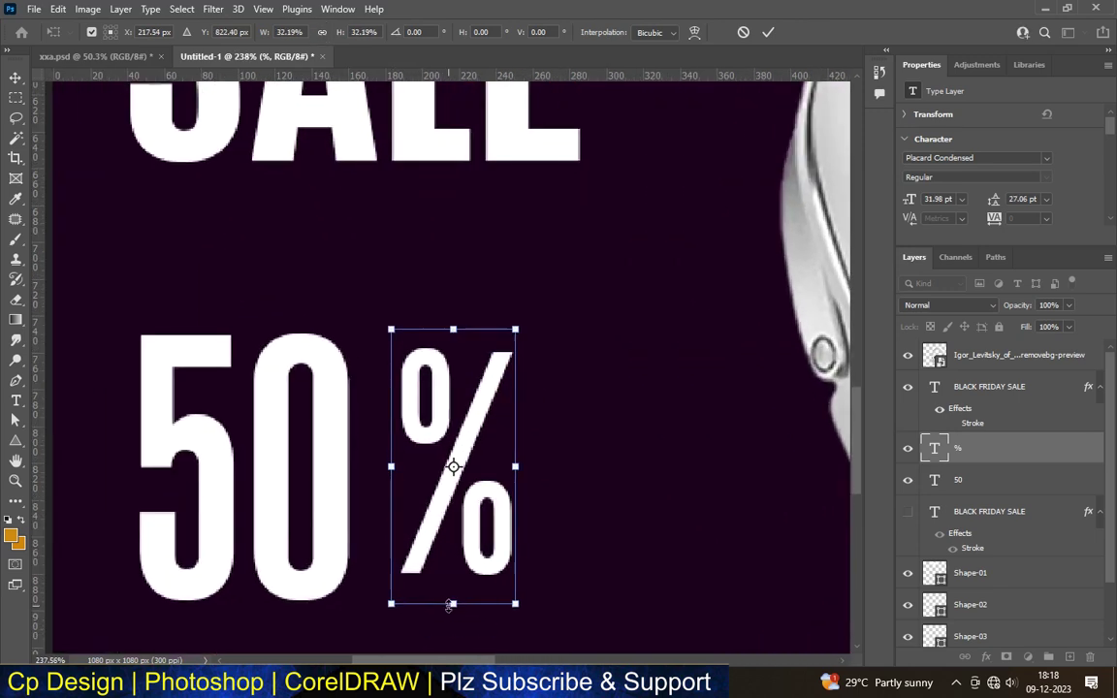
pyautogui.moveTo(450, 605); pyautogui.dragTo(452, 499)
pyautogui.moveTo(471, 376); pyautogui.dragTo(411, 385)
pyautogui.scroll(-3, 512, 337)
pyautogui.press('Return')
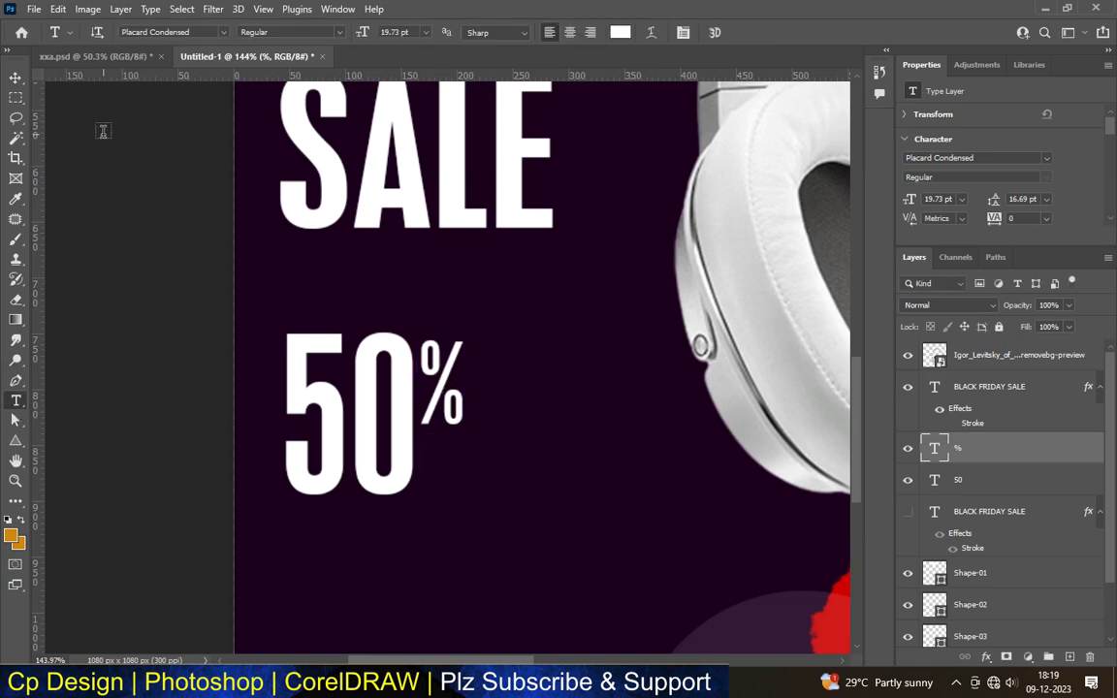
pyautogui.scroll(2, 367, 184)
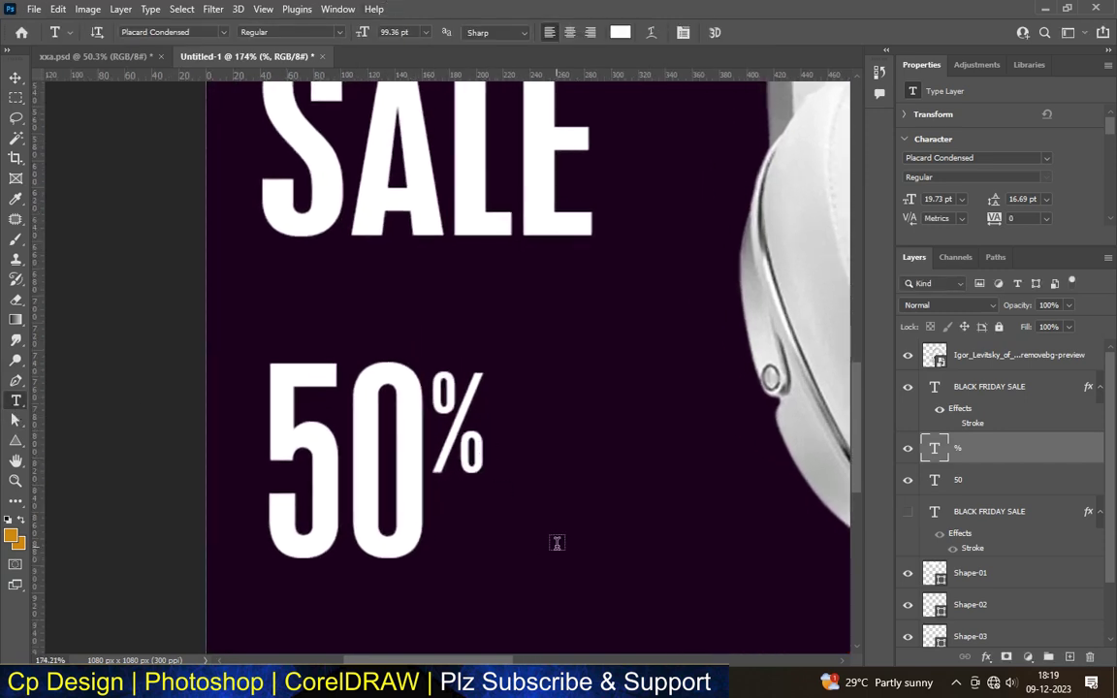
pyautogui.click(557, 543)
# Add the OFF text, scale it small and place it under the % beside the 50
pyautogui.write('O')
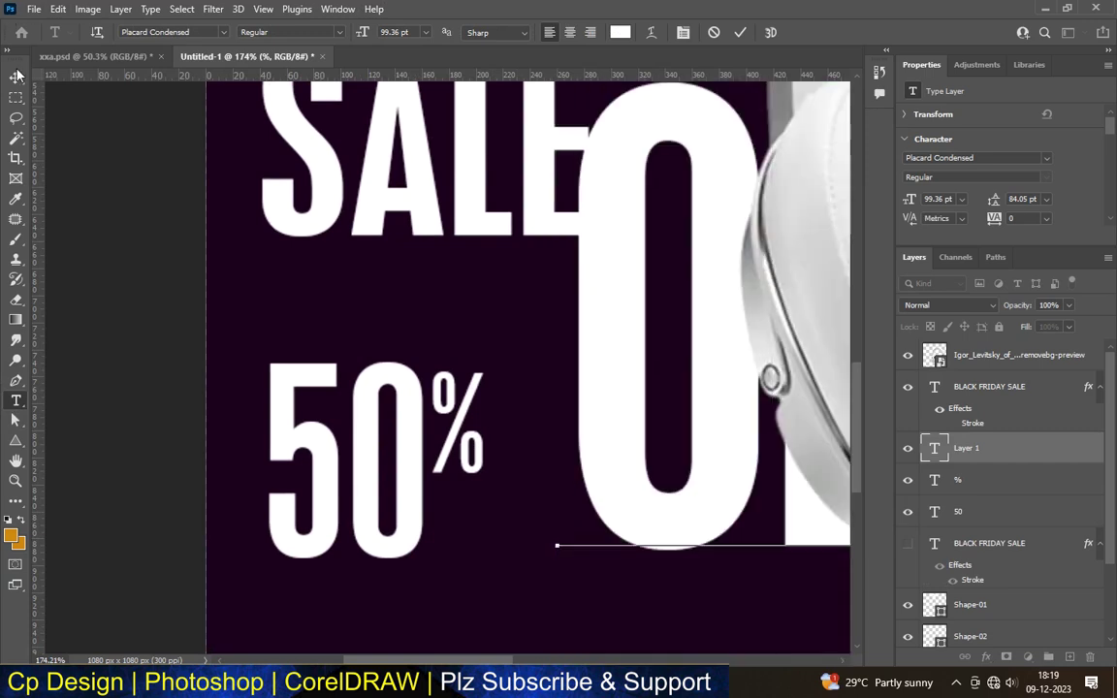
pyautogui.click(16, 75)
pyautogui.scroll(-3, 188, 243)
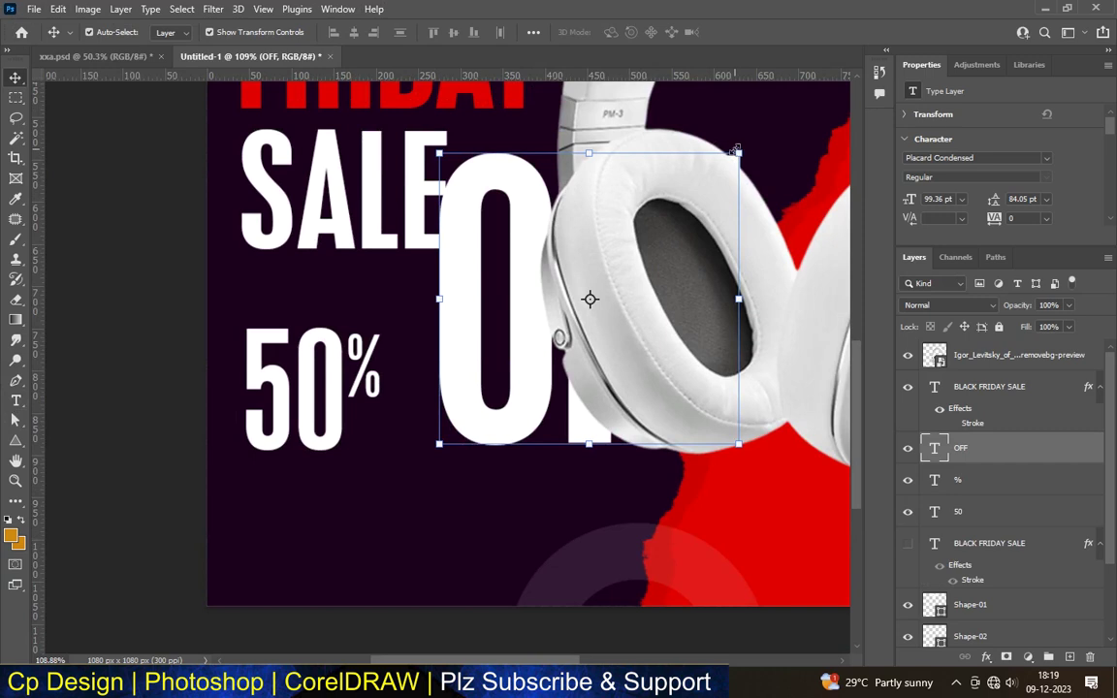
pyautogui.moveTo(737, 151); pyautogui.dragTo(718, 155)
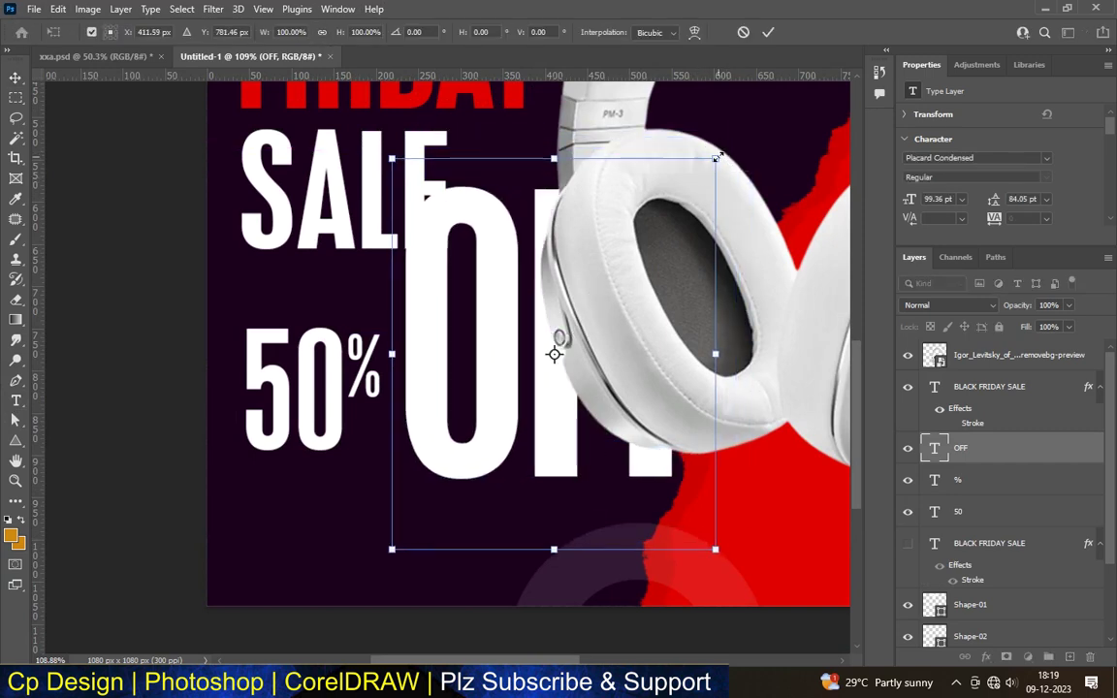
pyautogui.moveTo(715, 155)
pyautogui.mouseDown()
pyautogui.moveTo(475, 441)
pyautogui.moveTo(386, 421)
pyautogui.mouseUp()
pyautogui.scroll(3, 391, 419)
pyautogui.moveTo(463, 554); pyautogui.dragTo(378, 447)
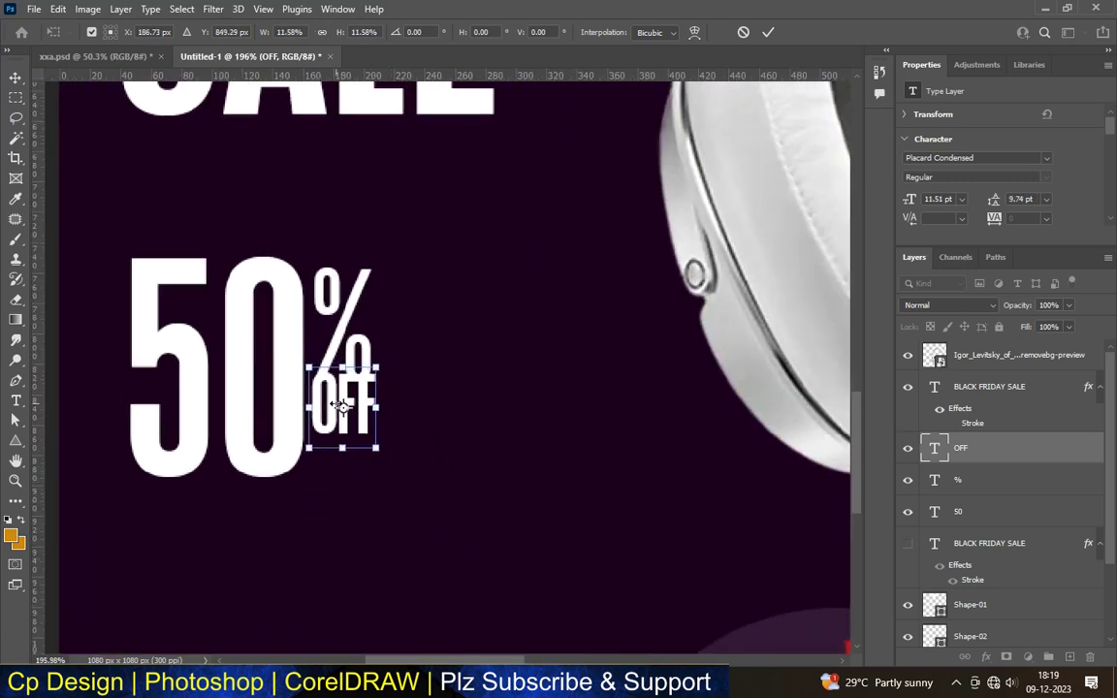
pyautogui.scroll(1, 341, 405)
pyautogui.moveTo(326, 373); pyautogui.dragTo(335, 421)
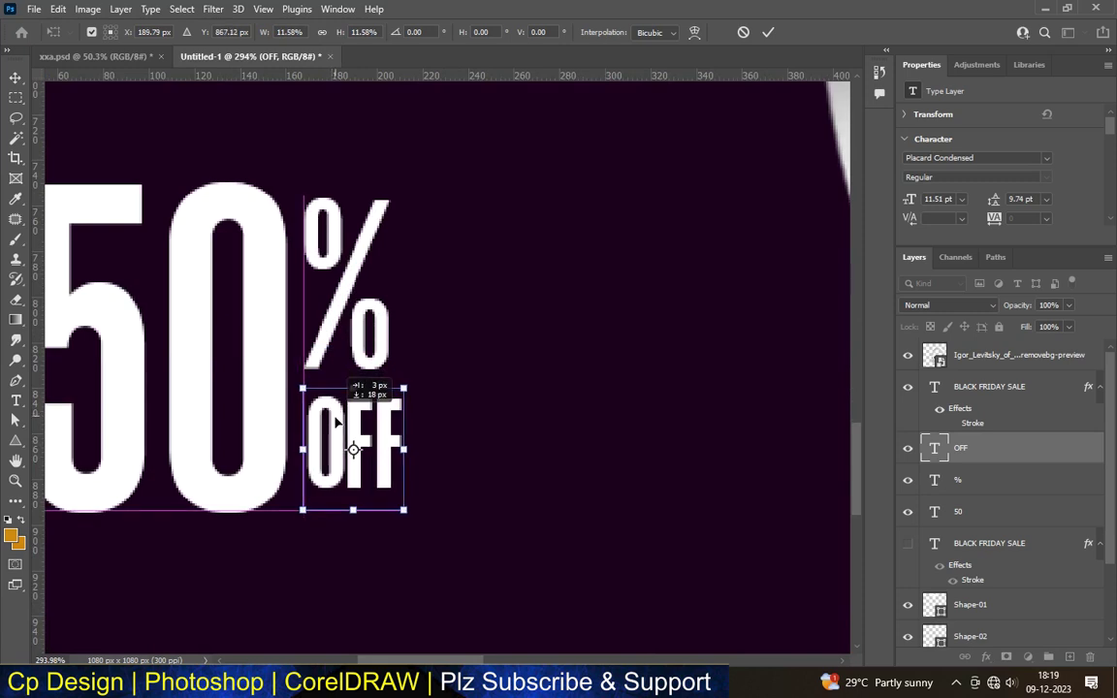
pyautogui.scroll(-2, 439, 381)
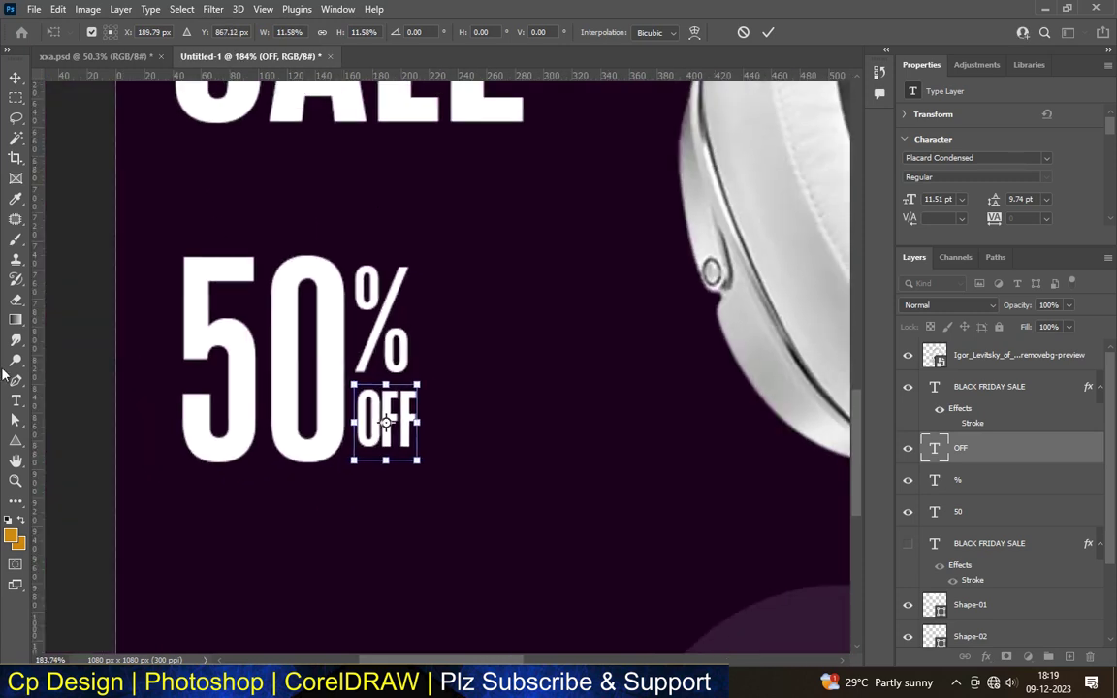
pyautogui.click(17, 401)
pyautogui.moveTo(189, 327); pyautogui.dragTo(303, 388)
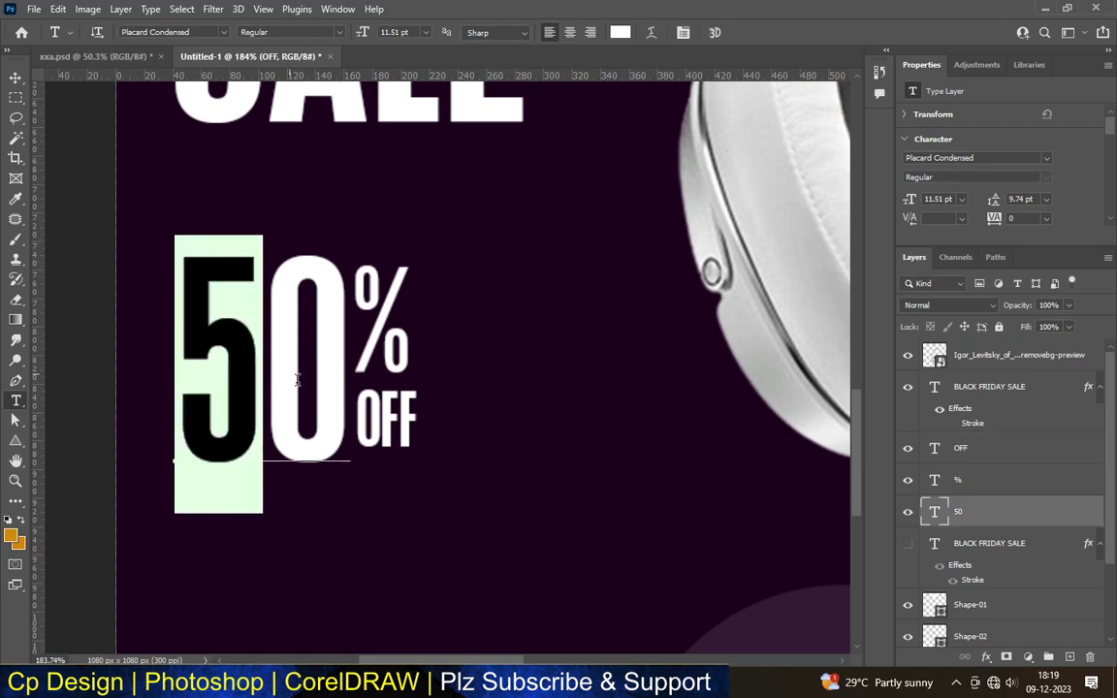
# Colour the selected 50 red with hex e10000
pyautogui.scroll(-4, 328, 313)
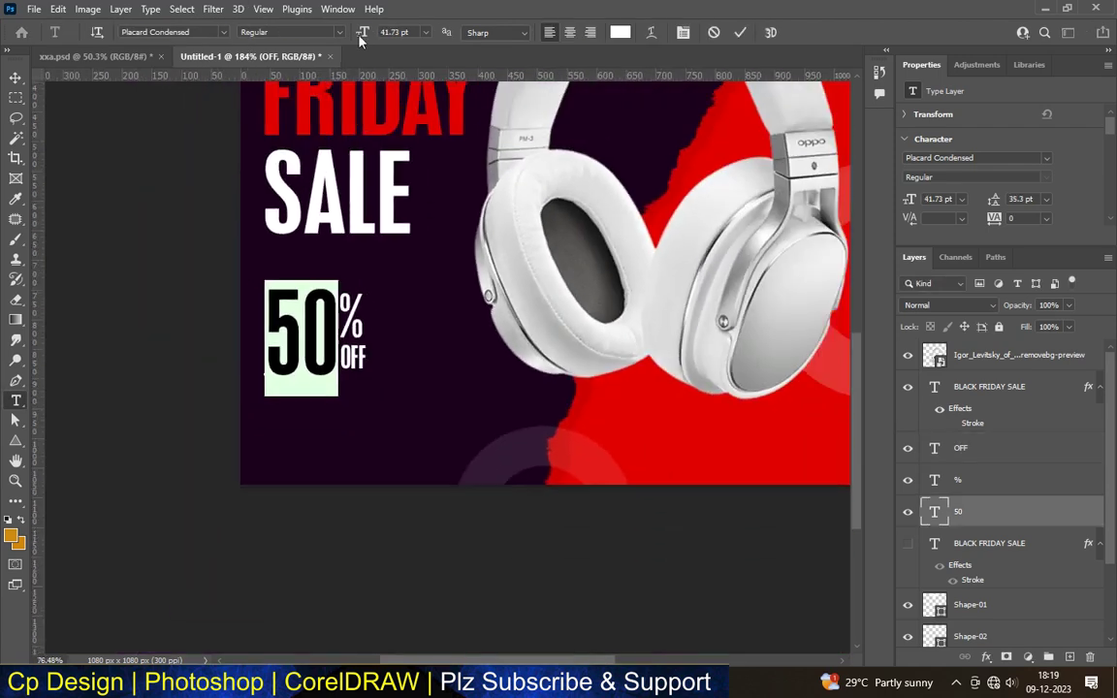
pyautogui.click(620, 32)
pyautogui.write('e10000')
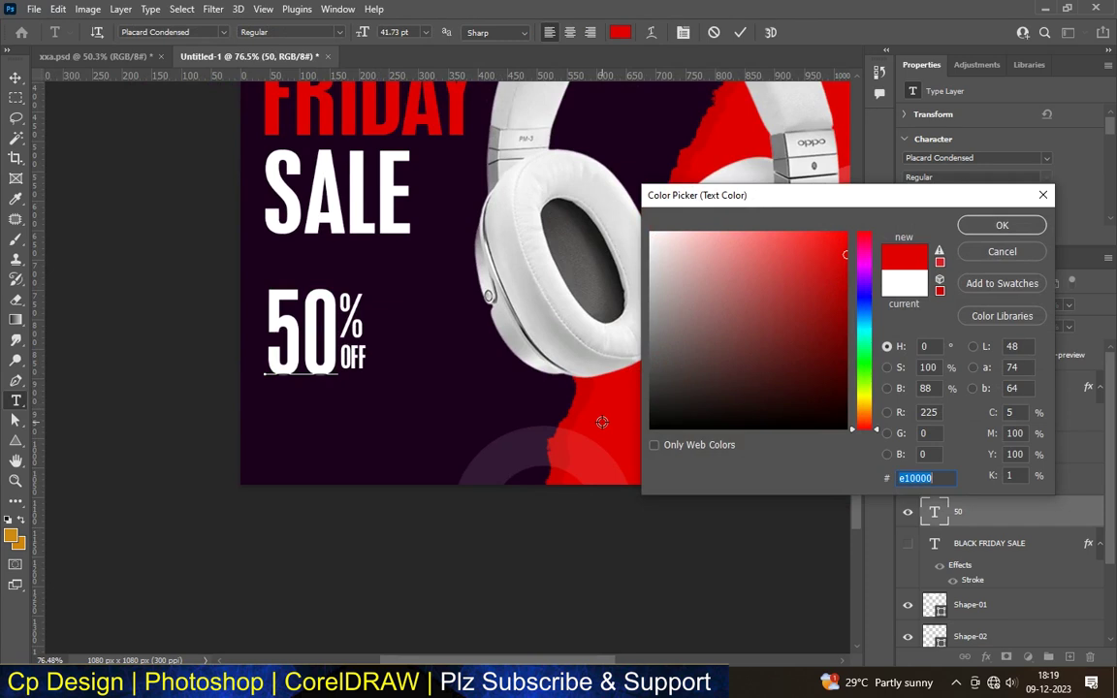
pyautogui.click(1004, 226)
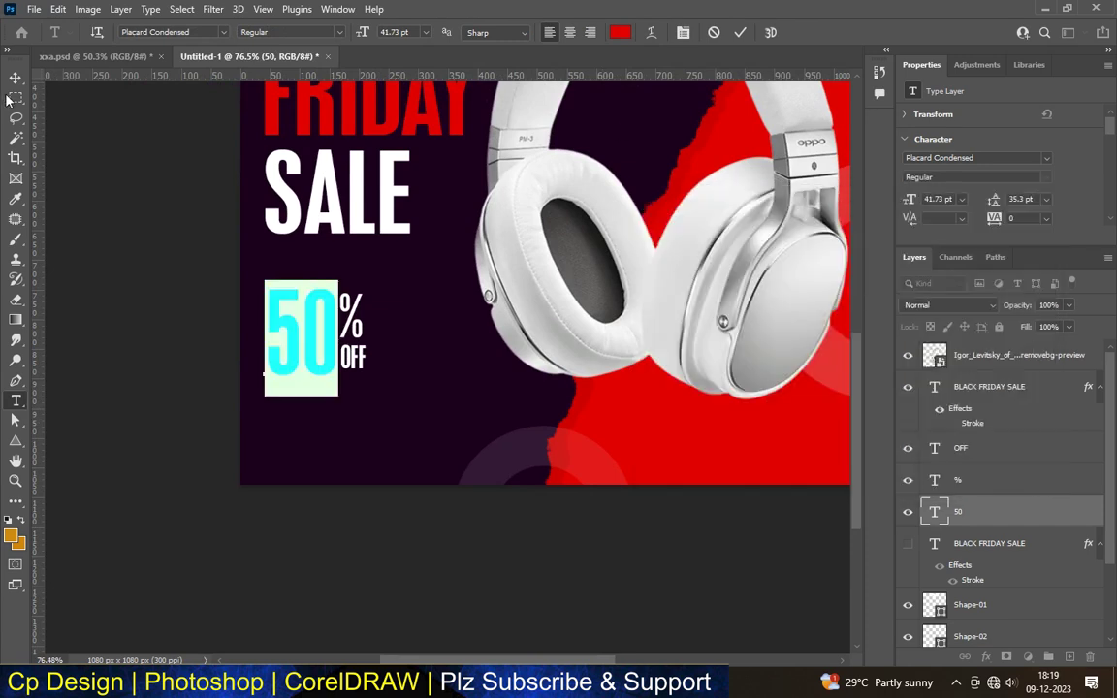
pyautogui.hotkey('ctrl', 'Return')
# Nudge OFF into place beneath the % and select the % layer
pyautogui.press('v')
pyautogui.scroll(3, 332, 325)
pyautogui.scroll(2, 333, 325)
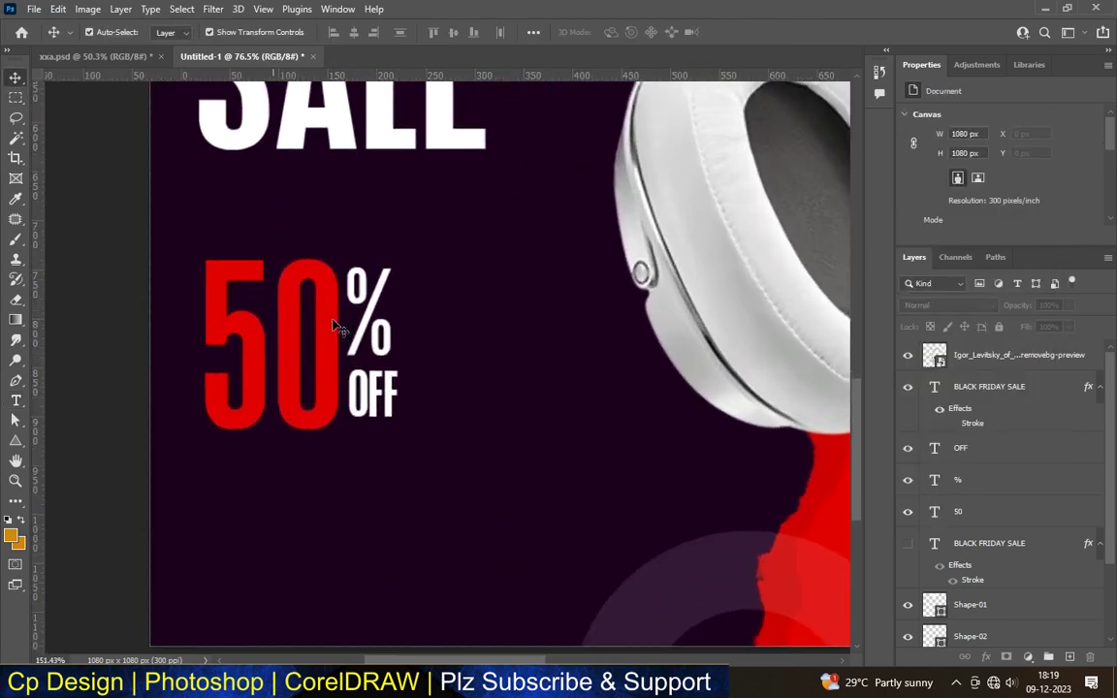
pyautogui.scroll(2, 332, 325)
pyautogui.moveTo(345, 380); pyautogui.dragTo(381, 434)
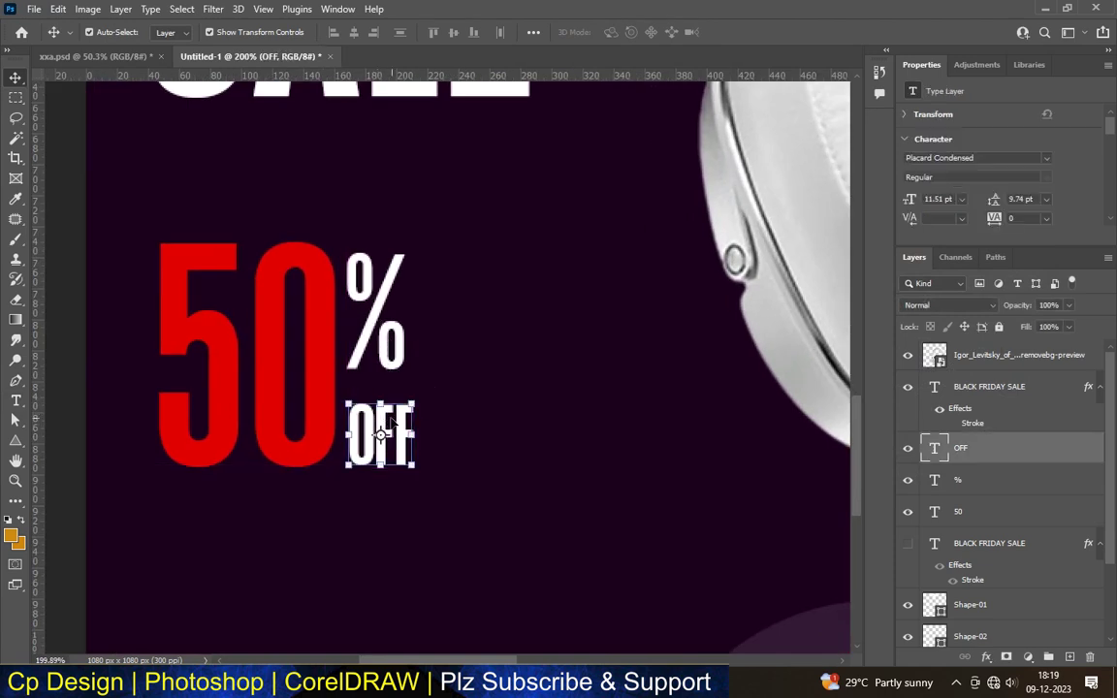
pyautogui.click(385, 289)
pyautogui.scroll(-2, 388, 349)
pyautogui.scroll(-2, 291, 349)
pyautogui.scroll(-2, 352, 395)
pyautogui.press('t')
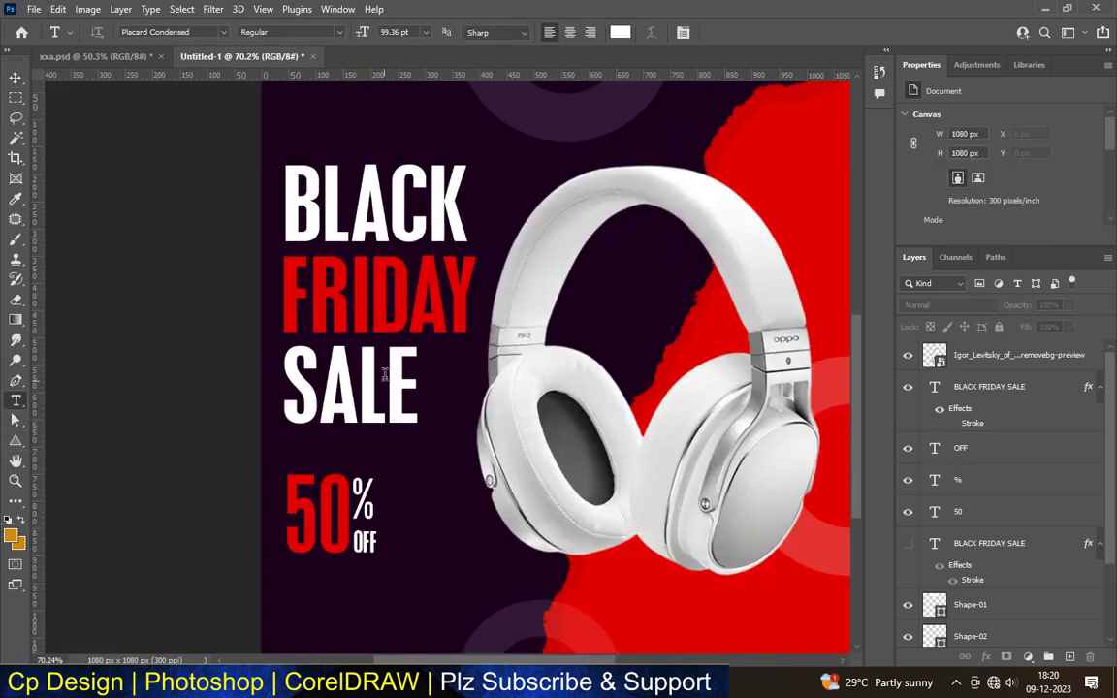
pyautogui.scroll(-2, 329, 485)
pyautogui.scroll(2, 312, 611)
pyautogui.scroll(1, 316, 486)
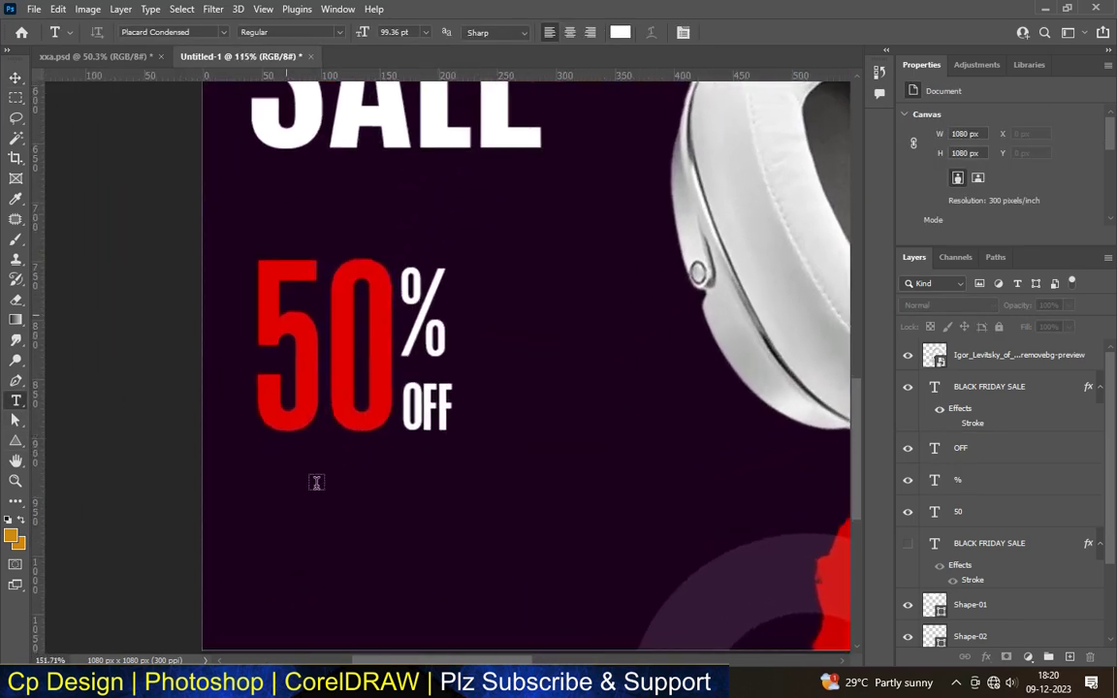
pyautogui.scroll(1, 316, 476)
pyautogui.scroll(1, 270, 504)
# Type LIMITED OFFER as a new 8 pt text line below 50% OFF
pyautogui.click(270, 504)
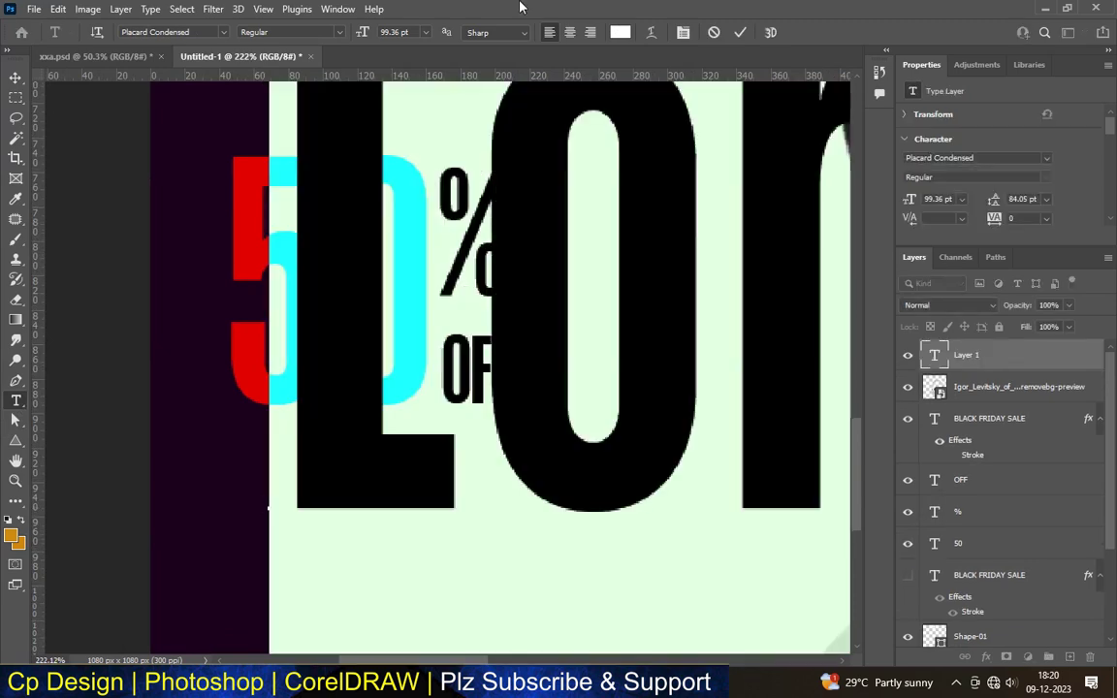
pyautogui.click(423, 32)
pyautogui.click(383, 75)
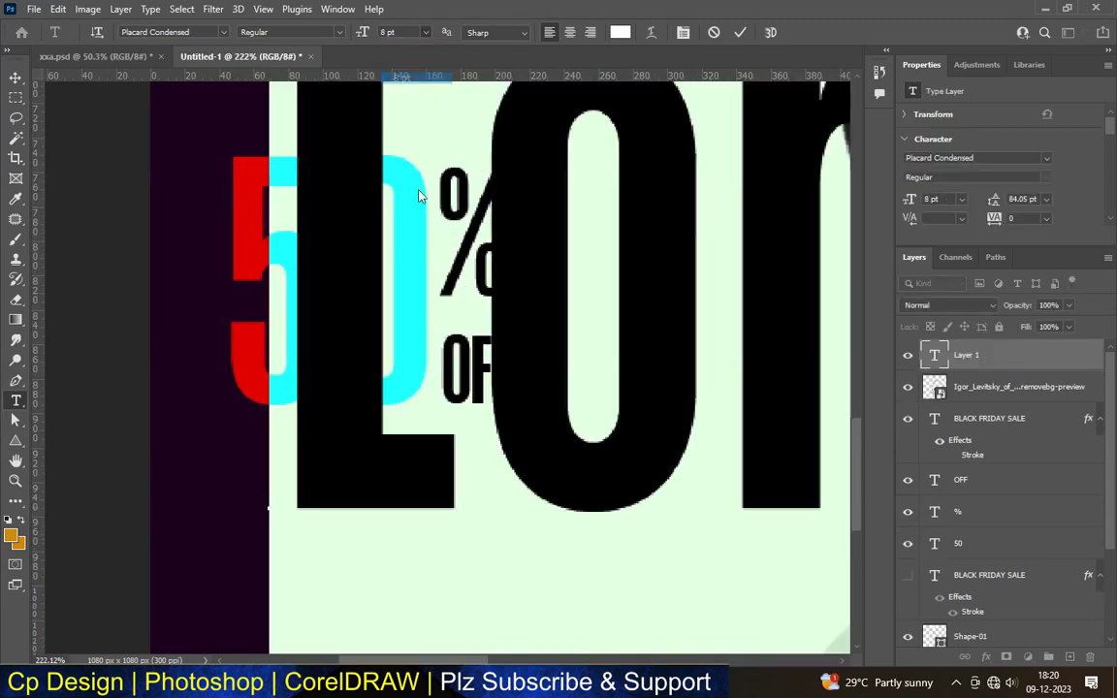
pyautogui.write('LIMITED')
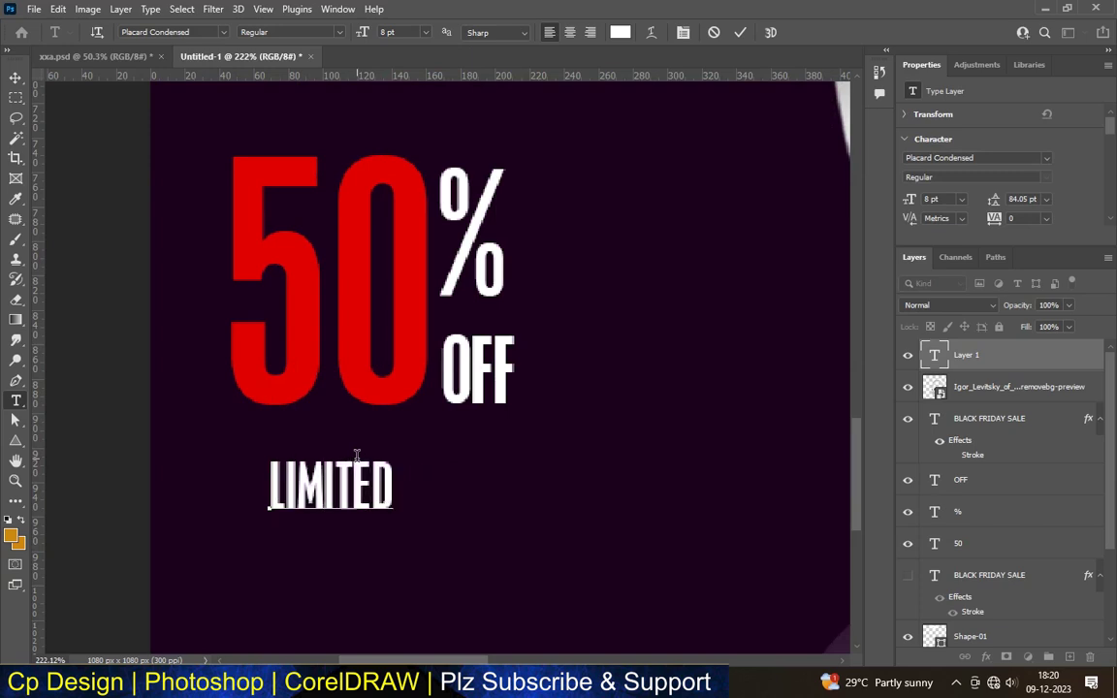
pyautogui.write(' OFFER')
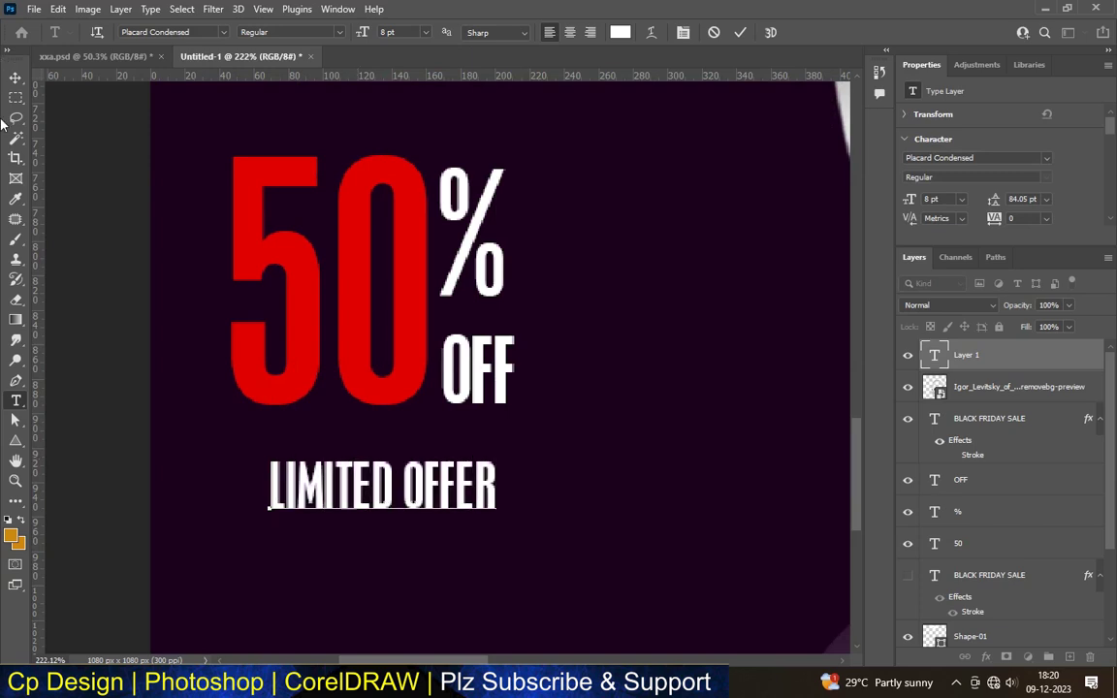
pyautogui.click(15, 77)
# Move the LIMITED OFFER line up so it sits just beneath the 50
pyautogui.scroll(2, 417, 488)
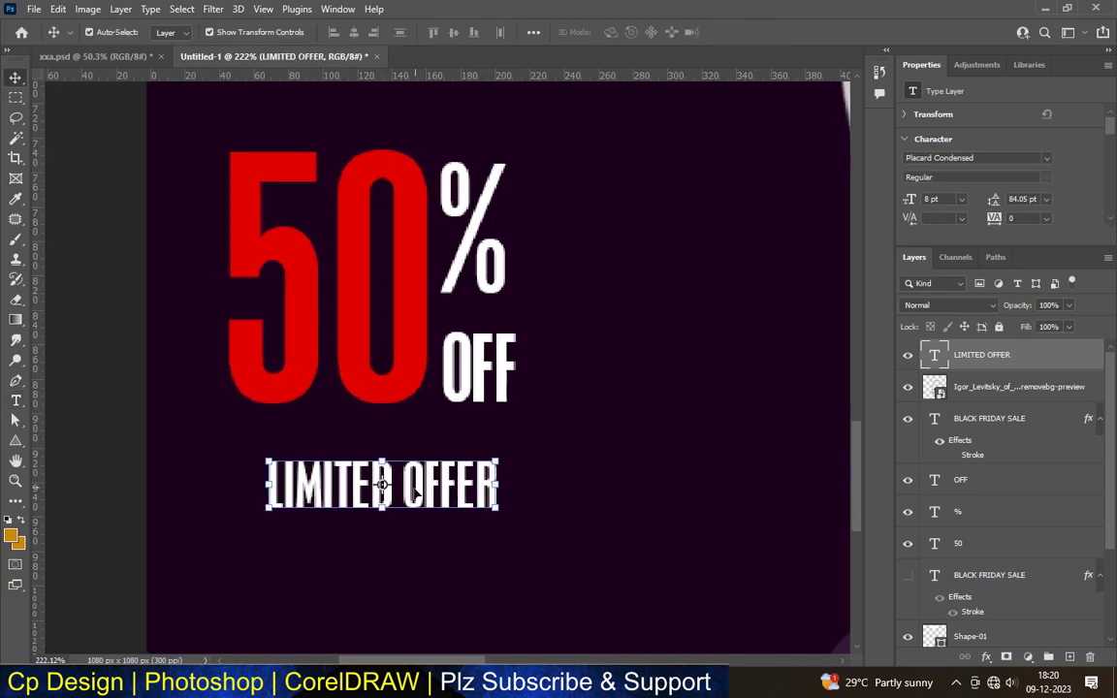
pyautogui.moveTo(375, 482); pyautogui.dragTo(352, 427)
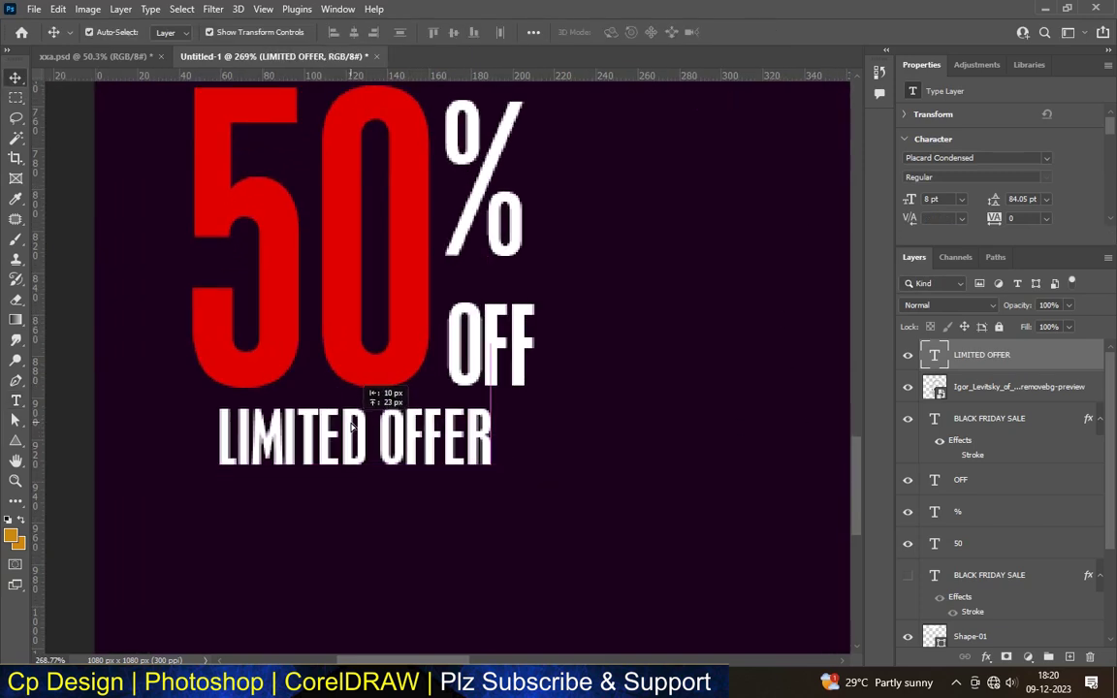
pyautogui.scroll(-1, 363, 456)
pyautogui.scroll(-1, 364, 455)
pyautogui.scroll(-1, 364, 456)
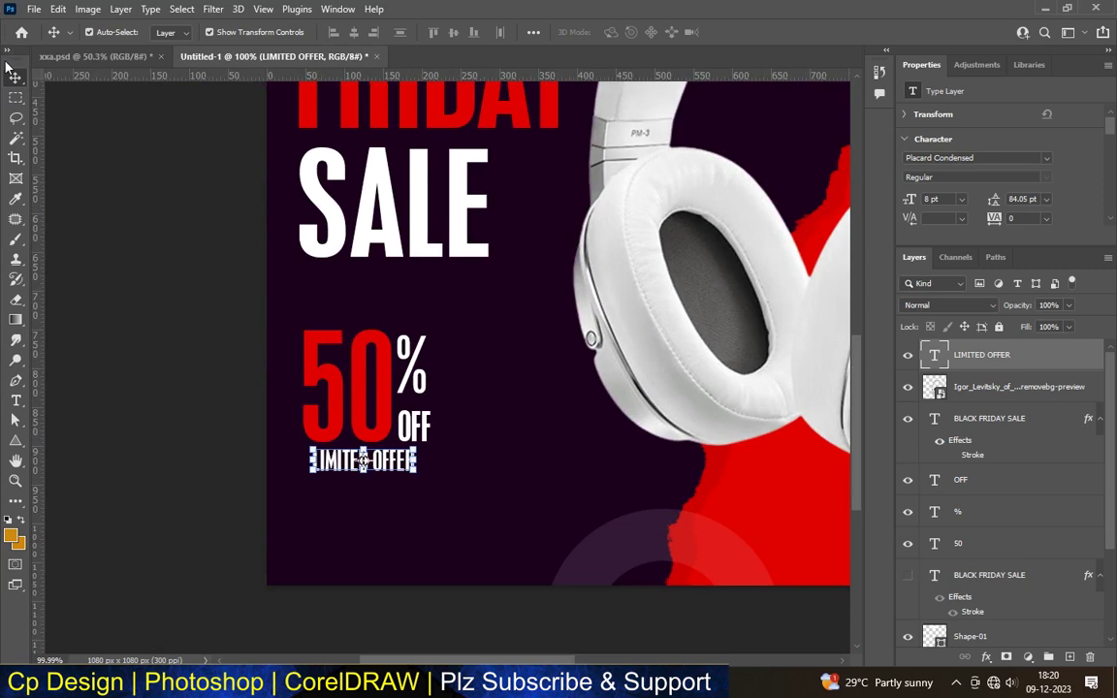
pyautogui.scroll(-2, 294, 350)
pyautogui.scroll(-2, 408, 310)
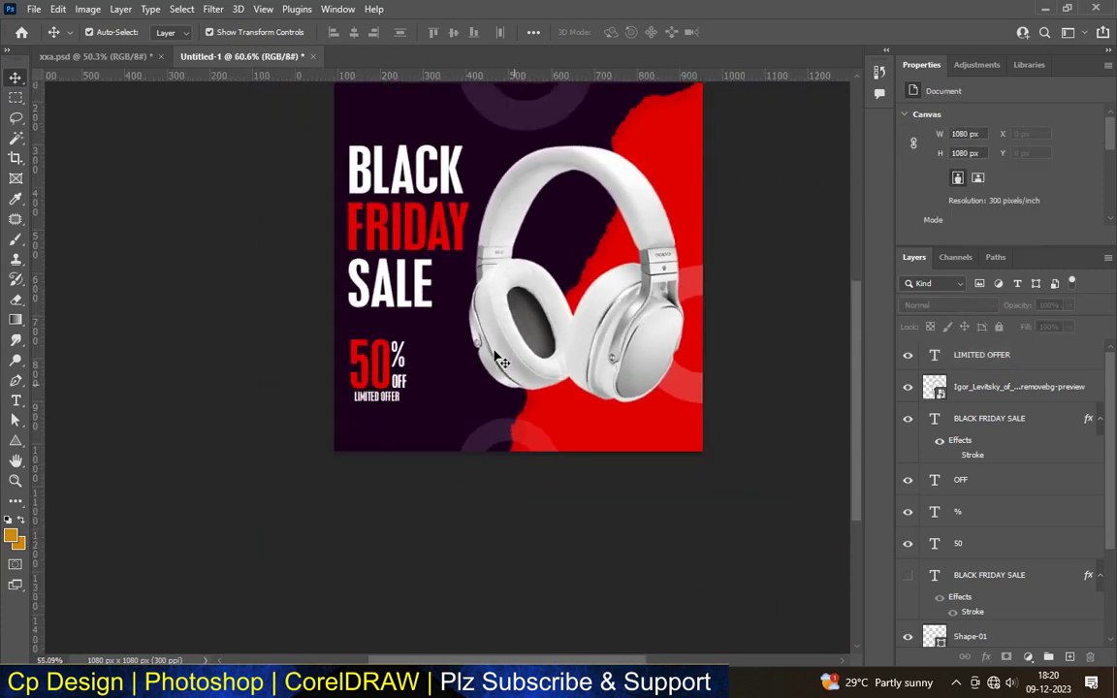
pyautogui.scroll(-1, 533, 271)
pyautogui.scroll(2, 549, 213)
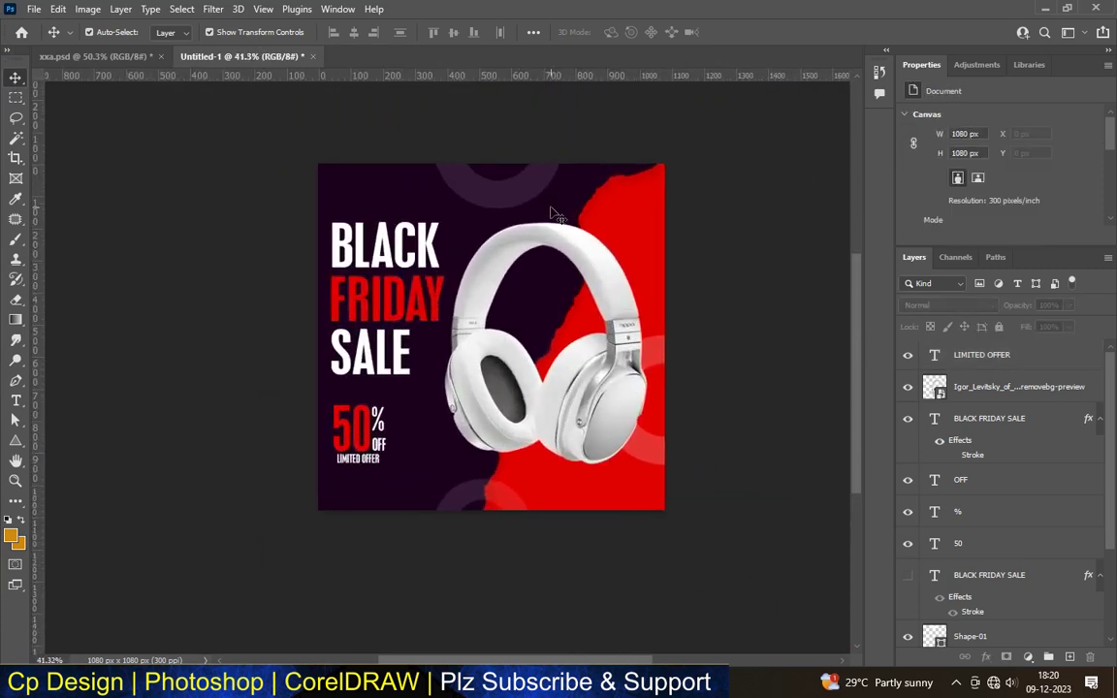
pyautogui.scroll(-1, 387, 192)
pyautogui.scroll(1, 387, 192)
pyautogui.scroll(2, 387, 192)
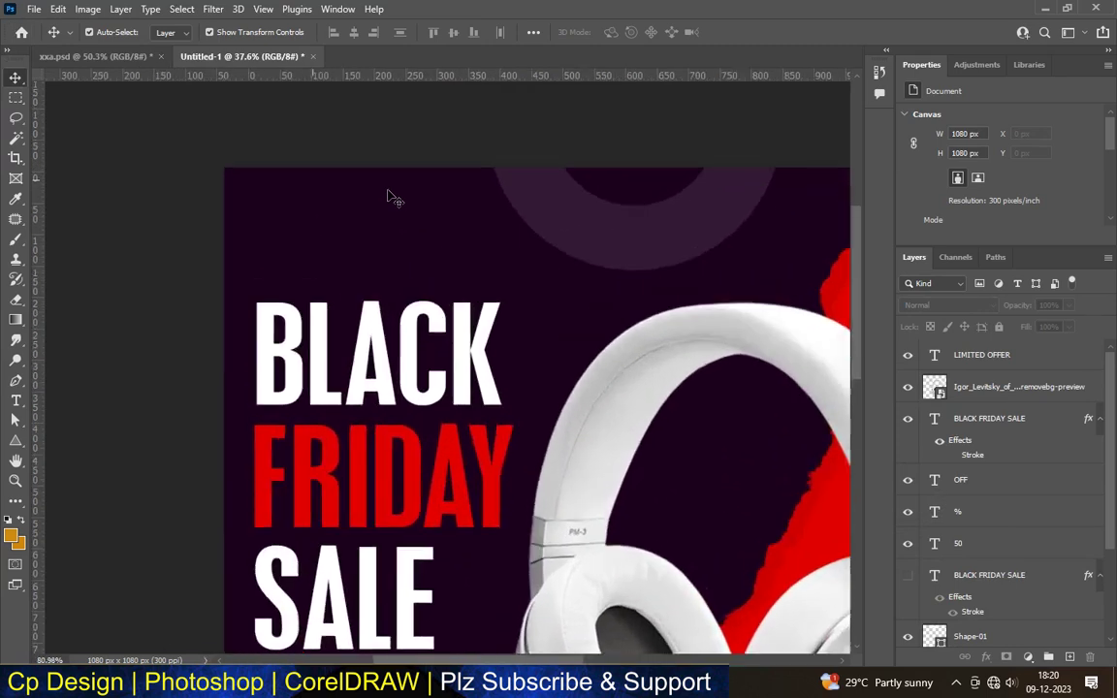
pyautogui.scroll(2, 387, 192)
# Type LOGO HERE as a new text line near the top-left corner
pyautogui.click(15, 401)
pyautogui.scroll(1, 222, 181)
pyautogui.scroll(2, 222, 181)
pyautogui.click(203, 230)
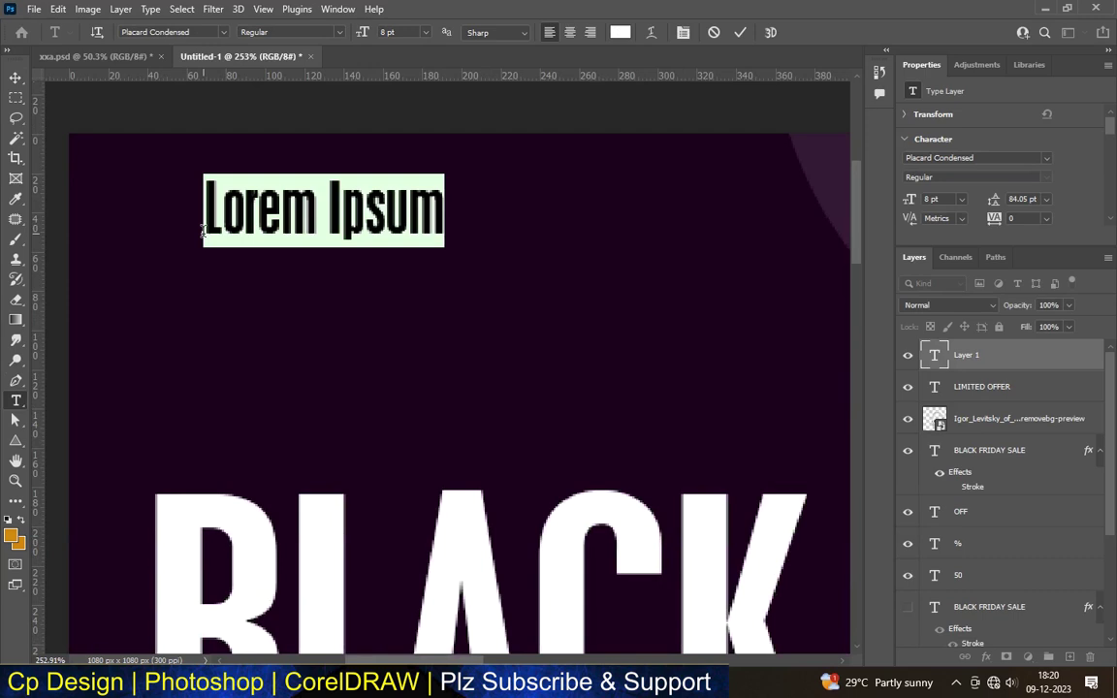
pyautogui.write('LOGO HERE')
pyautogui.scroll(-3, 406, 259)
pyautogui.scroll(2, 291, 212)
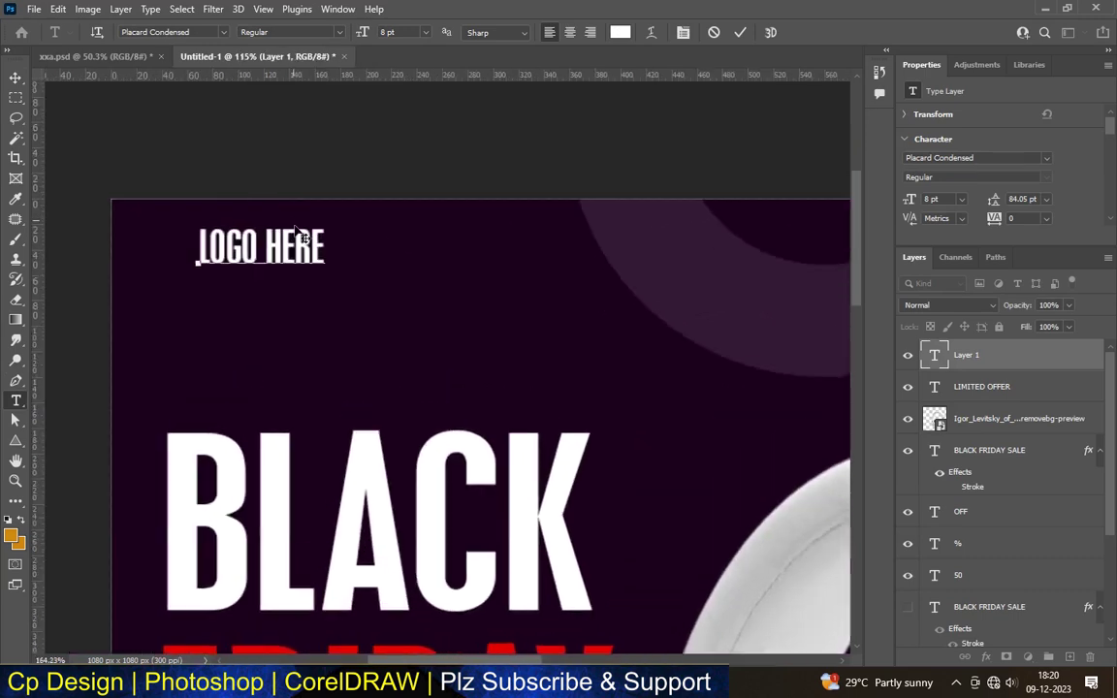
pyautogui.moveTo(260, 237); pyautogui.dragTo(351, 251)
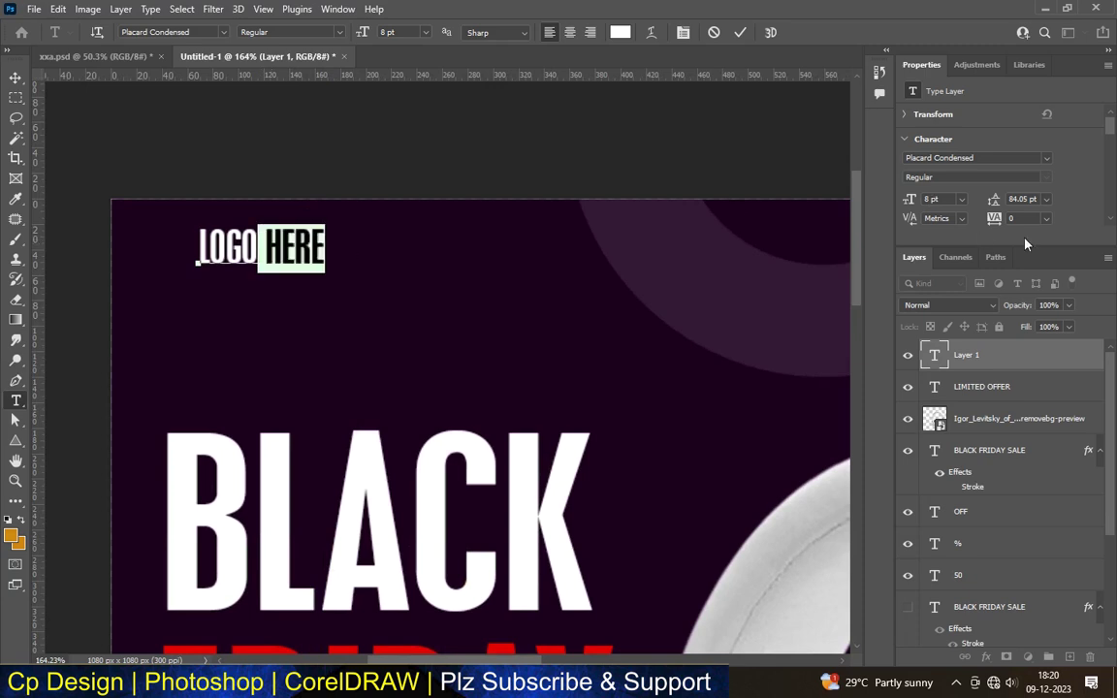
pyautogui.click(212, 238)
# Set the LOGO HERE leading to Auto and break it onto two lines
pyautogui.hotkey('ctrl', 'a')
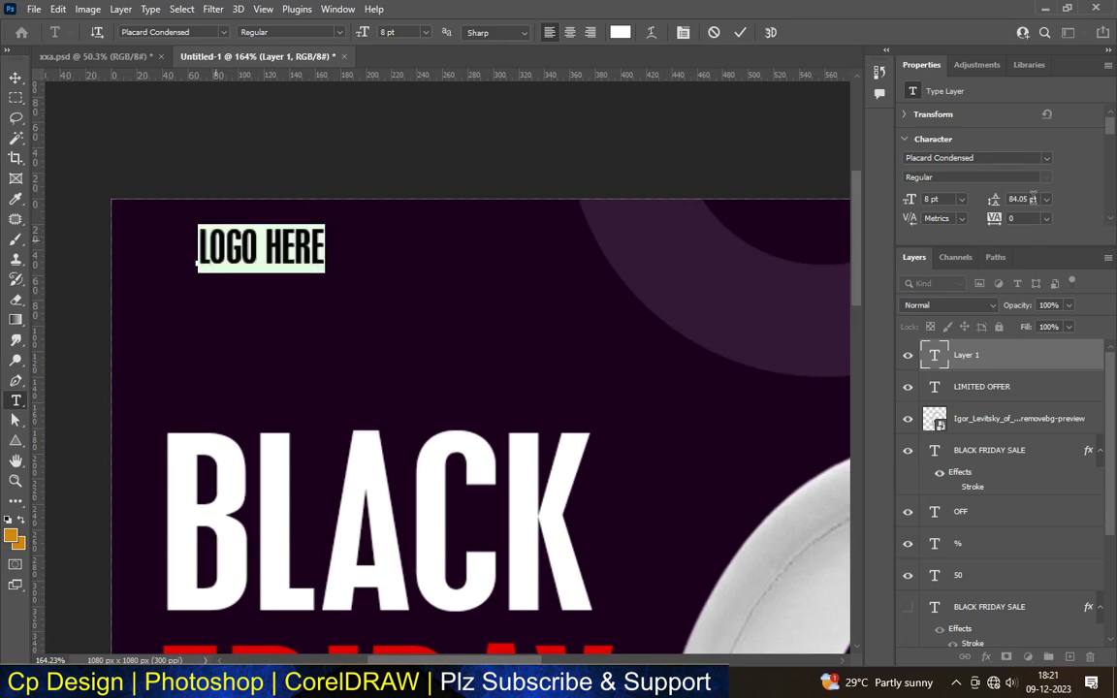
pyautogui.click(1047, 201)
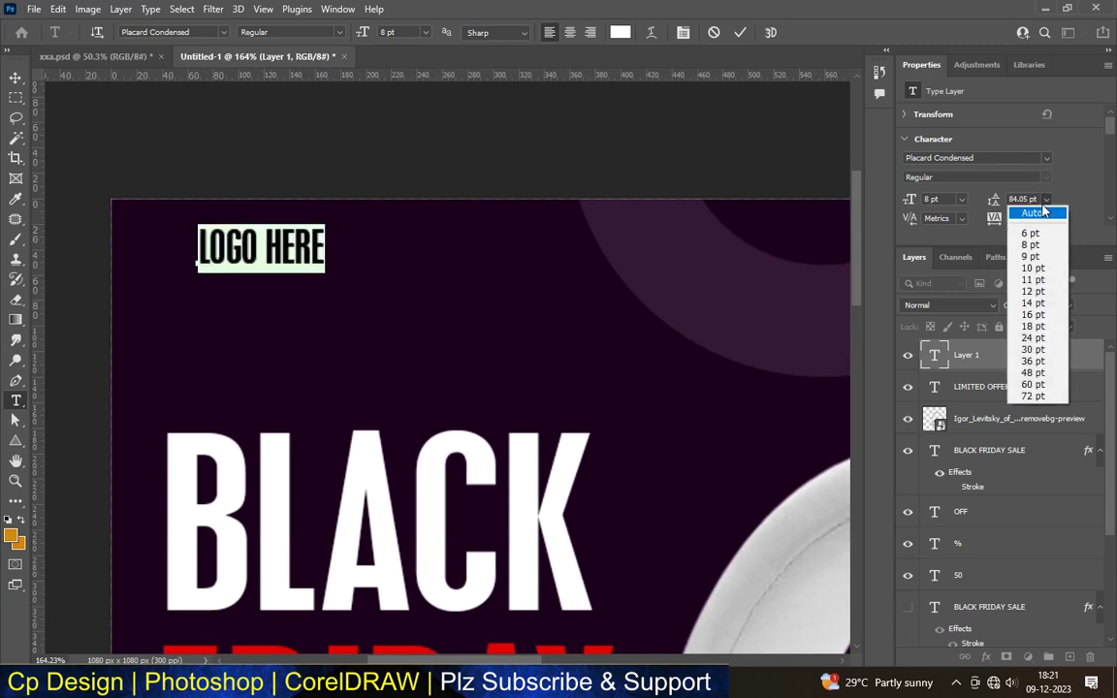
pyautogui.click(268, 251)
pyautogui.press('Return')
pyautogui.scroll(3, 213, 262)
pyautogui.click(17, 81)
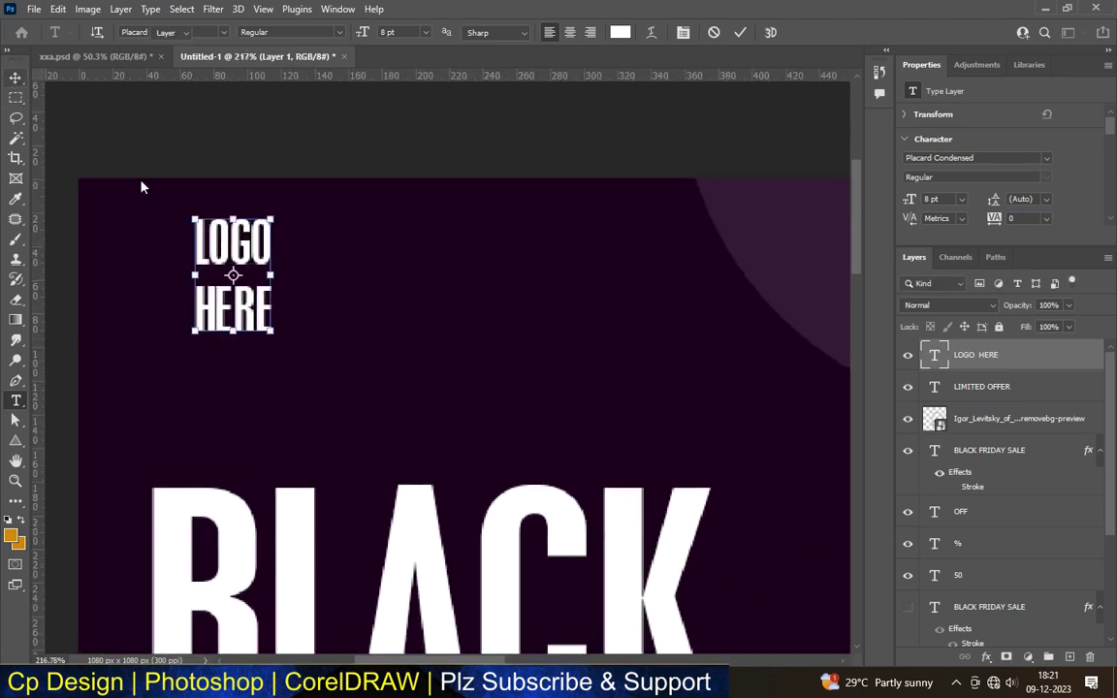
# Position LOGO HERE in the top-left corner and scale it down slightly
pyautogui.scroll(1, 161, 183)
pyautogui.moveTo(197, 248); pyautogui.dragTo(176, 250)
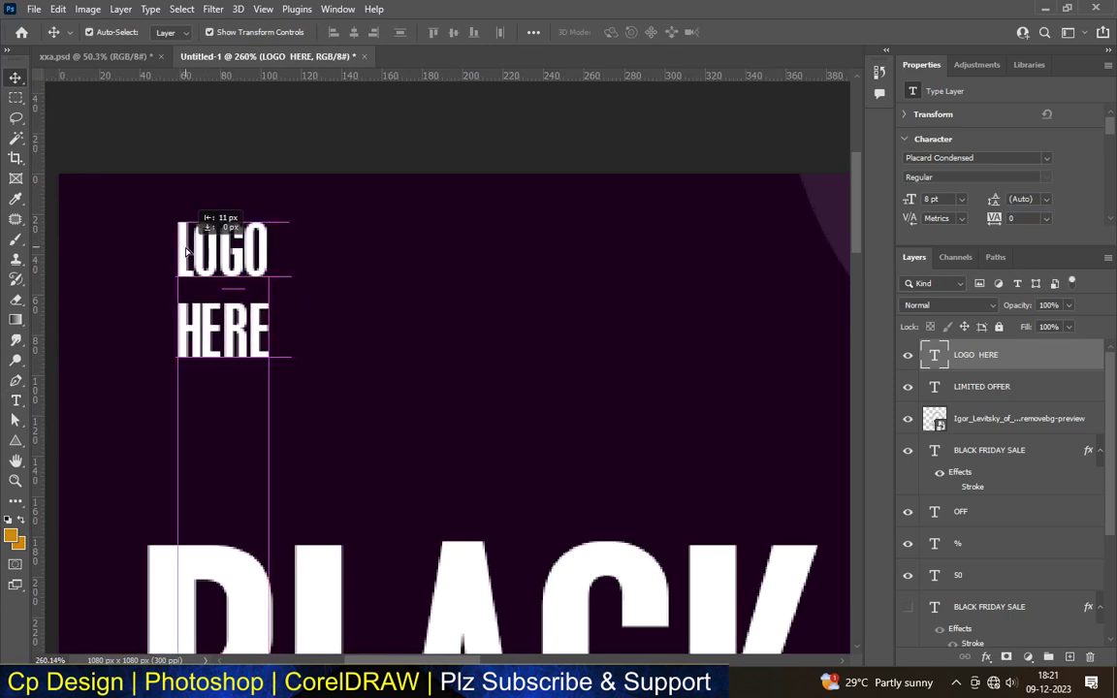
pyautogui.moveTo(268, 355); pyautogui.dragTo(274, 360)
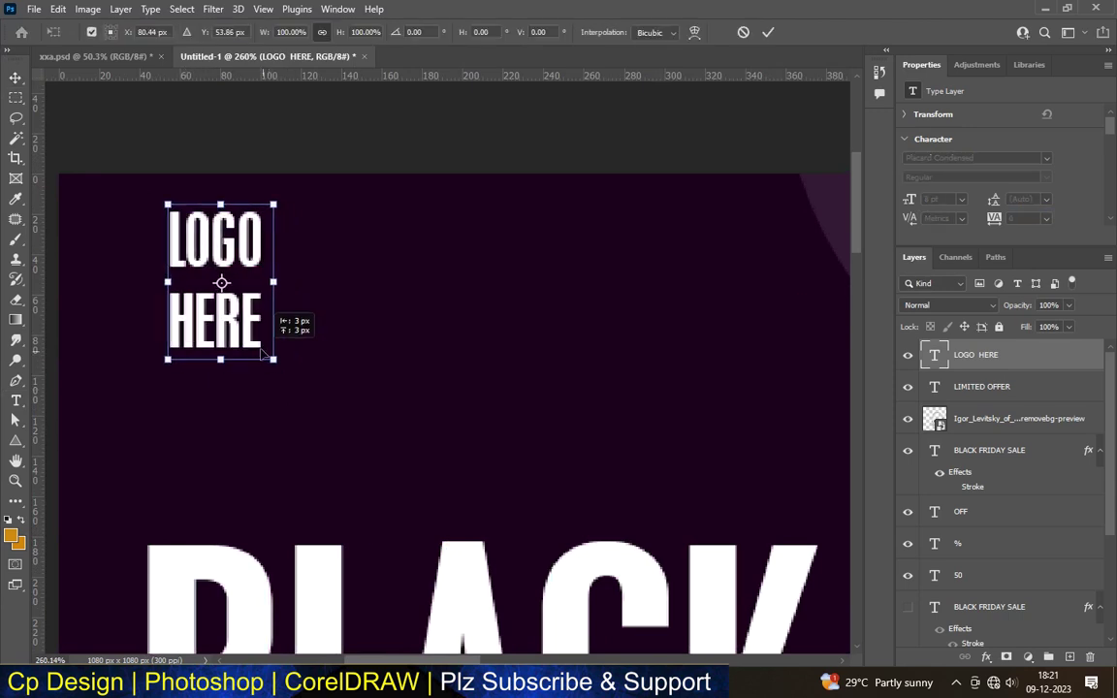
pyautogui.moveTo(175, 215); pyautogui.dragTo(192, 234)
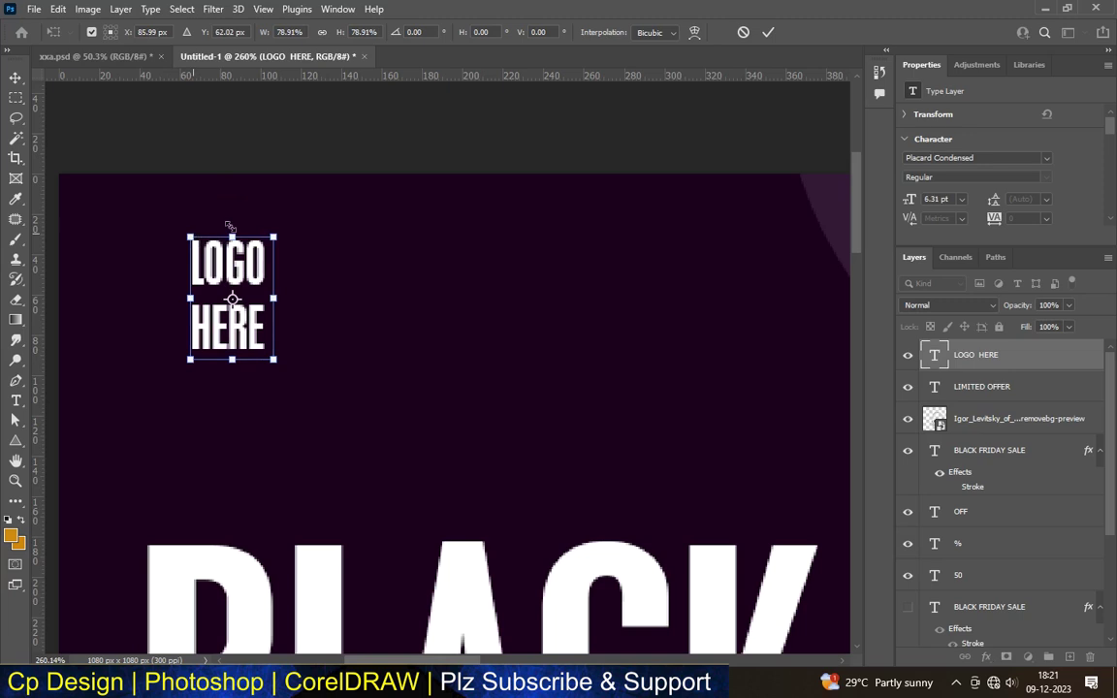
pyautogui.press('Return')
pyautogui.scroll(-2, 194, 223)
# Paste the red cart icon and place it left of LOGO HERE
pyautogui.hotkey('ctrl', 'v')
pyautogui.scroll(3, 189, 198)
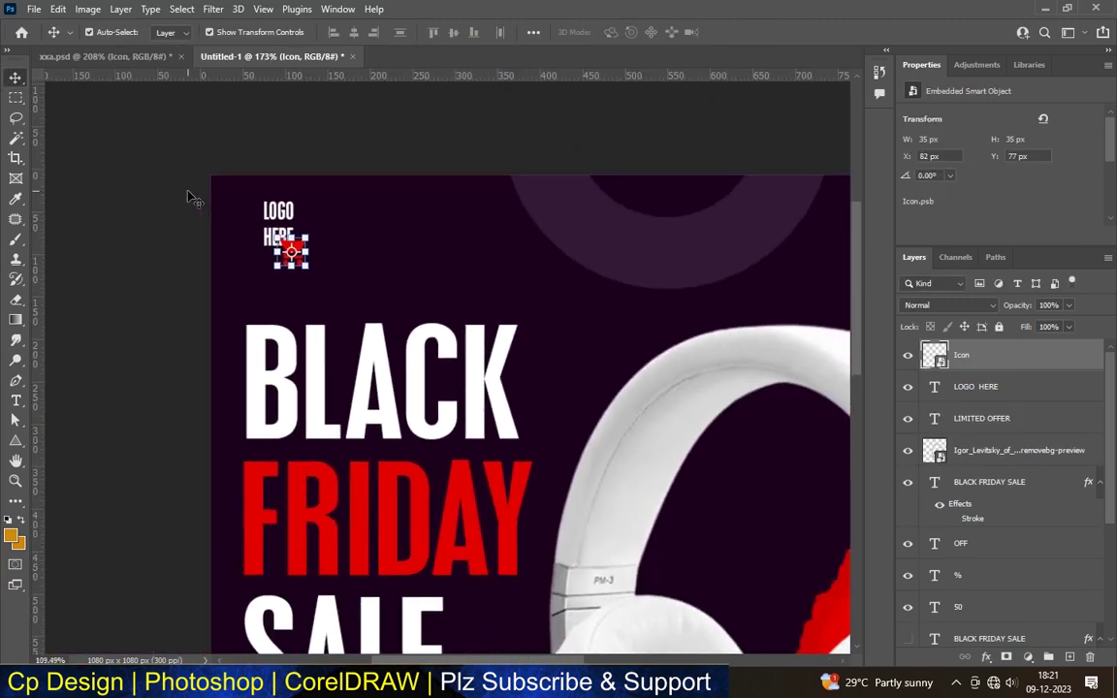
pyautogui.moveTo(354, 265); pyautogui.dragTo(257, 195)
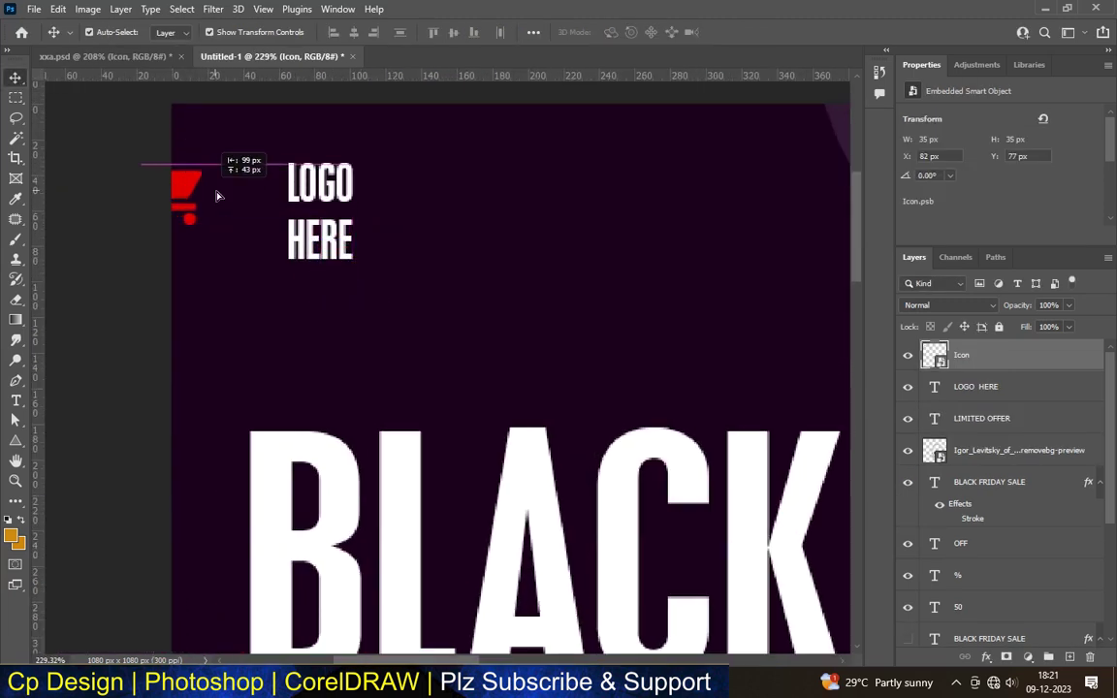
# Set the LOGO HERE line spacing to 6 pt
pyautogui.click(323, 179)
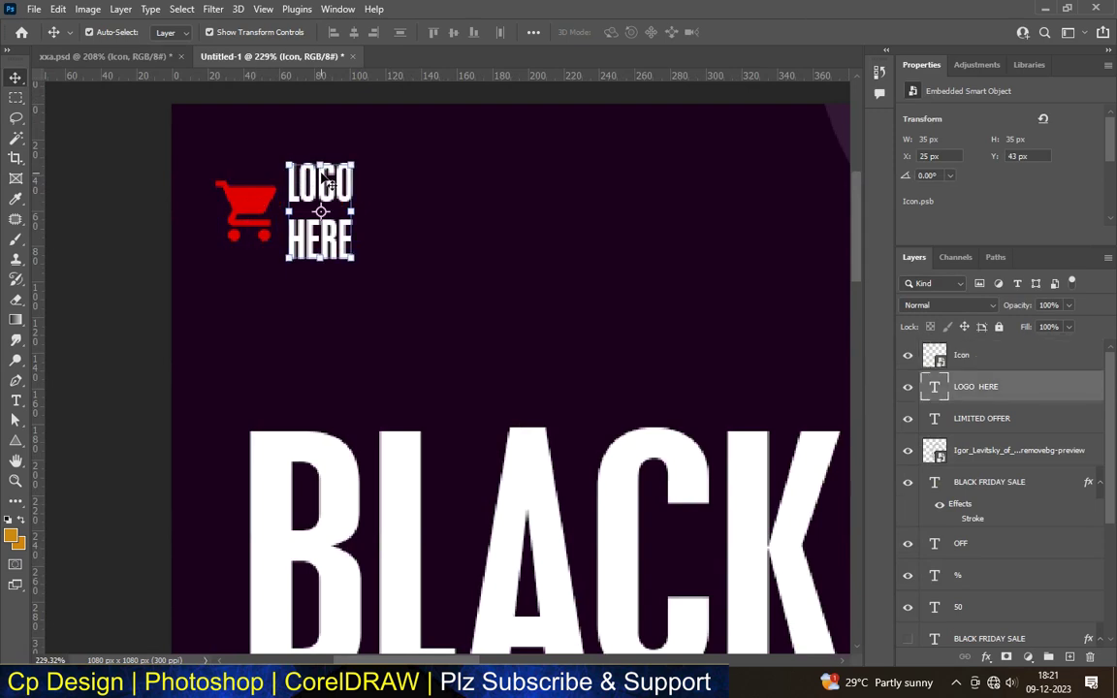
pyautogui.scroll(2, 323, 179)
pyautogui.doubleClick(320, 184)
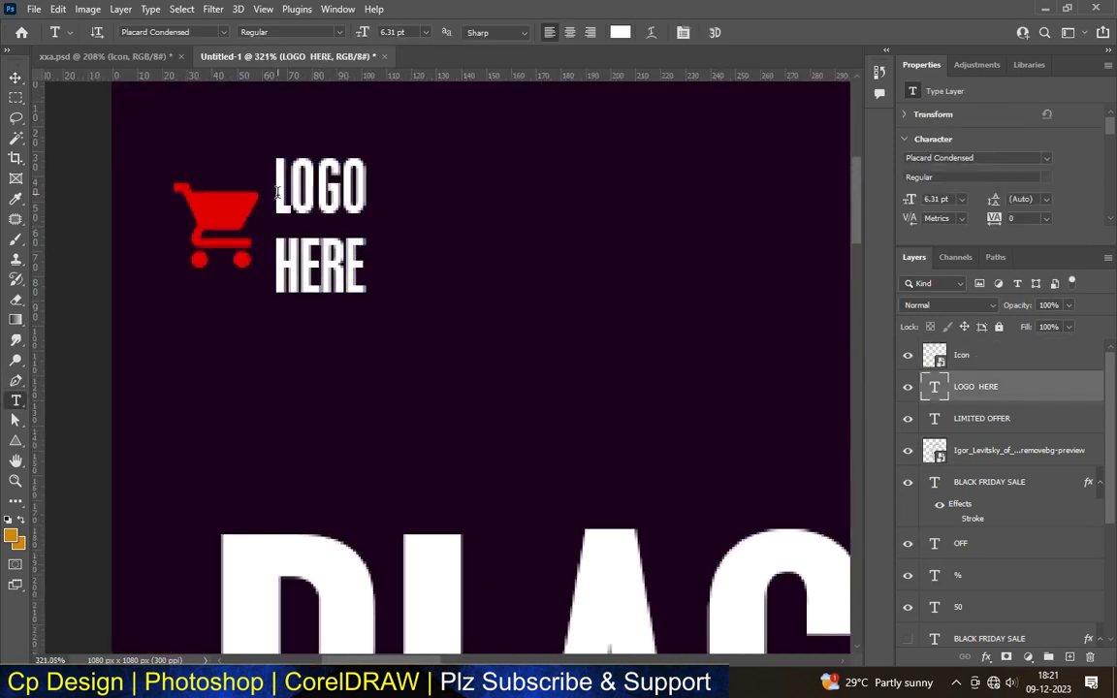
pyautogui.hotkey('ctrl', 'a')
pyautogui.click(1045, 198)
pyautogui.click(1028, 230)
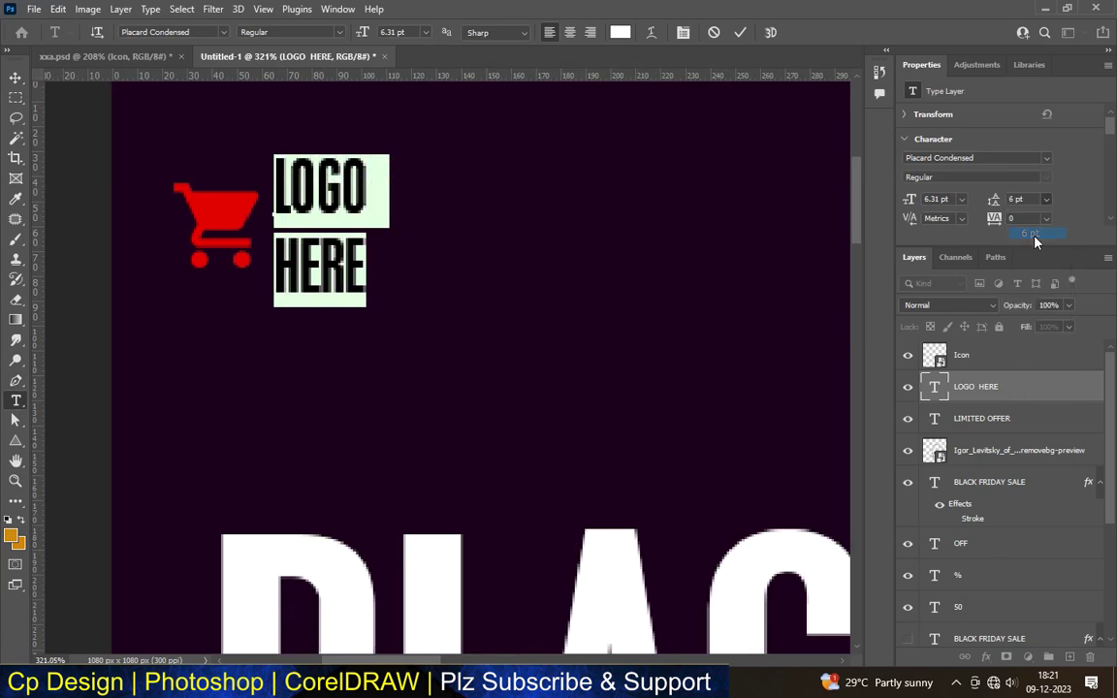
pyautogui.click(15, 77)
# Enlarge the cart icon to 40 px and nudge it up and left
pyautogui.scroll(2, 258, 155)
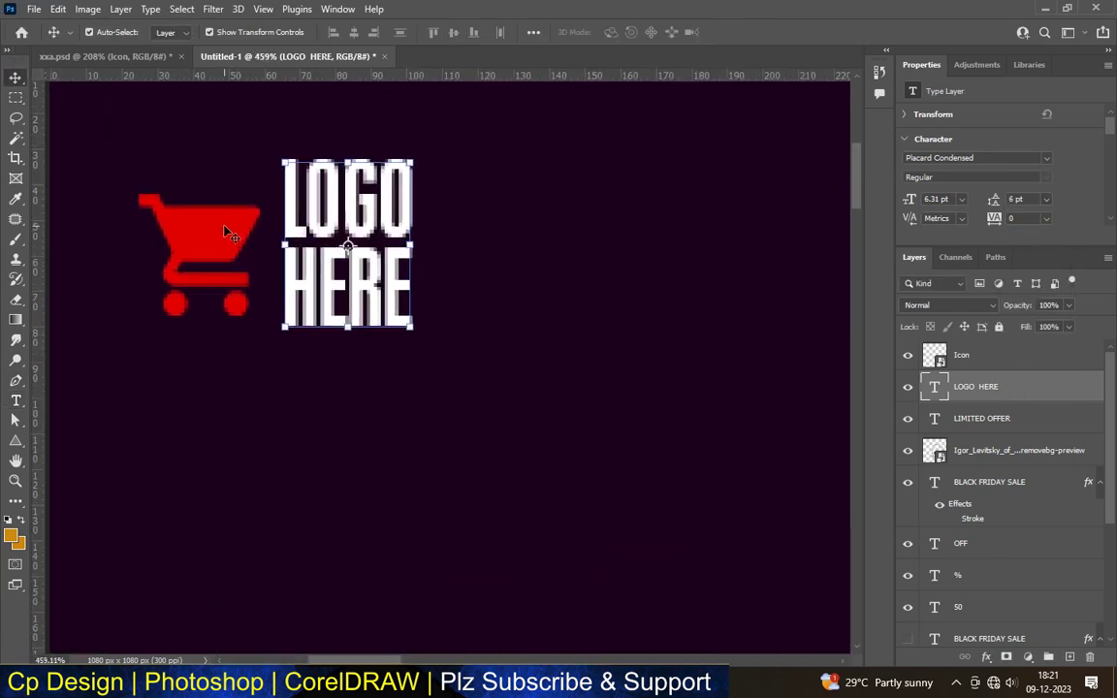
pyautogui.moveTo(225, 233); pyautogui.dragTo(225, 217)
pyautogui.moveTo(200, 296); pyautogui.dragTo(200, 321)
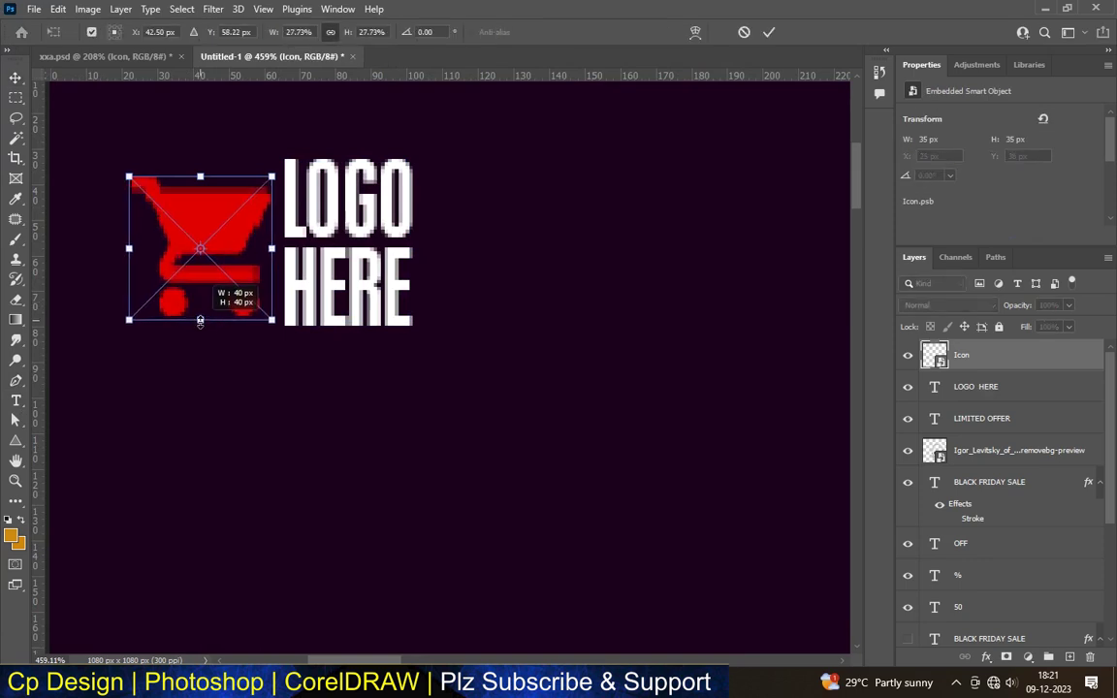
pyautogui.moveTo(187, 178); pyautogui.dragTo(205, 200)
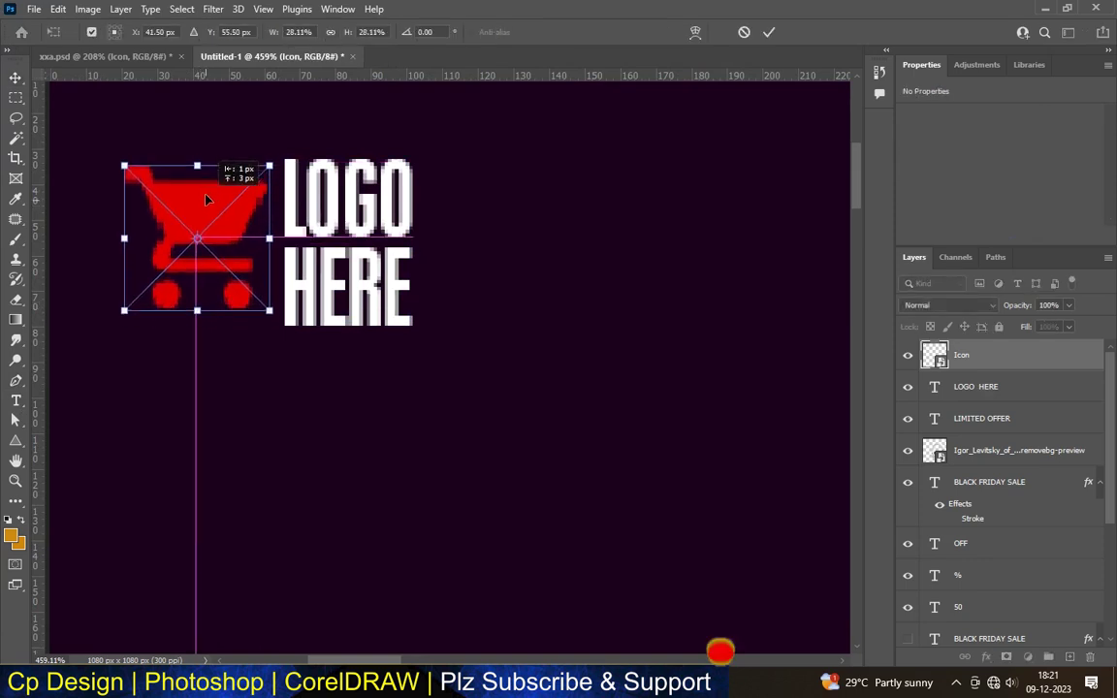
pyautogui.click(351, 213)
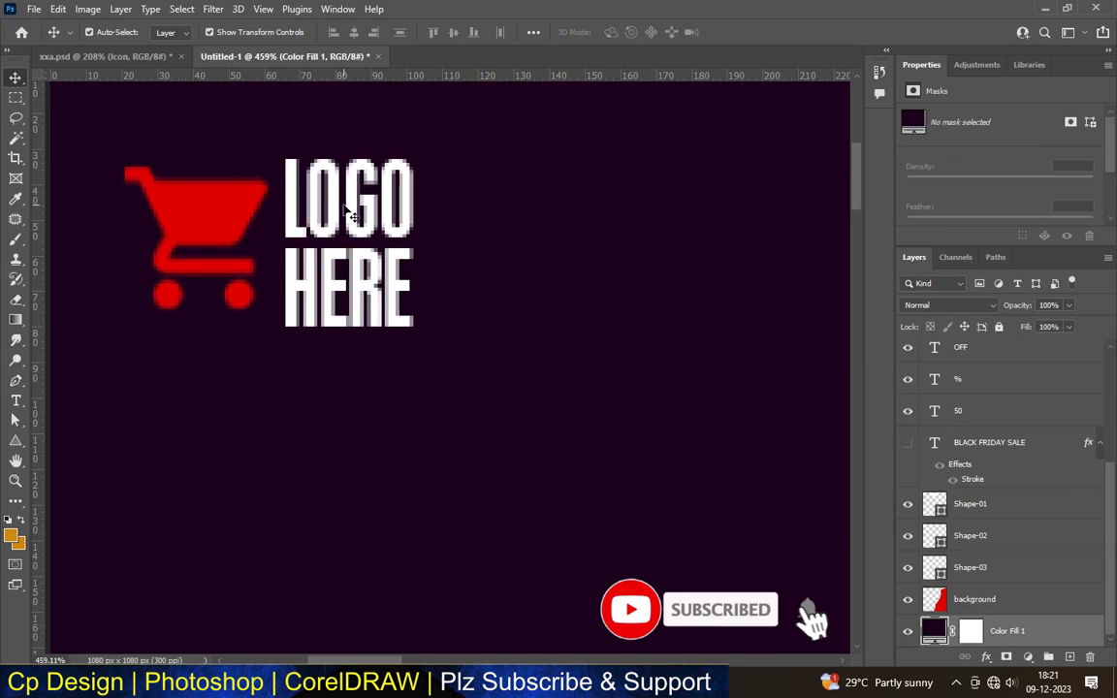
pyautogui.scroll(-5, 351, 213)
pyautogui.scroll(-5, 320, 218)
pyautogui.scroll(-5, 282, 223)
pyautogui.scroll(-3, 260, 228)
pyautogui.scroll(-3, 257, 230)
pyautogui.scroll(3, 440, 421)
# Draw a rectangle below LIMITED OFFER with the Rectangle Tool
pyautogui.click(16, 442)
pyautogui.rightClick(16, 442)
pyautogui.click(63, 439)
pyautogui.scroll(1, 407, 523)
pyautogui.scroll(1, 407, 524)
pyautogui.scroll(1, 405, 519)
pyautogui.scroll(3, 327, 532)
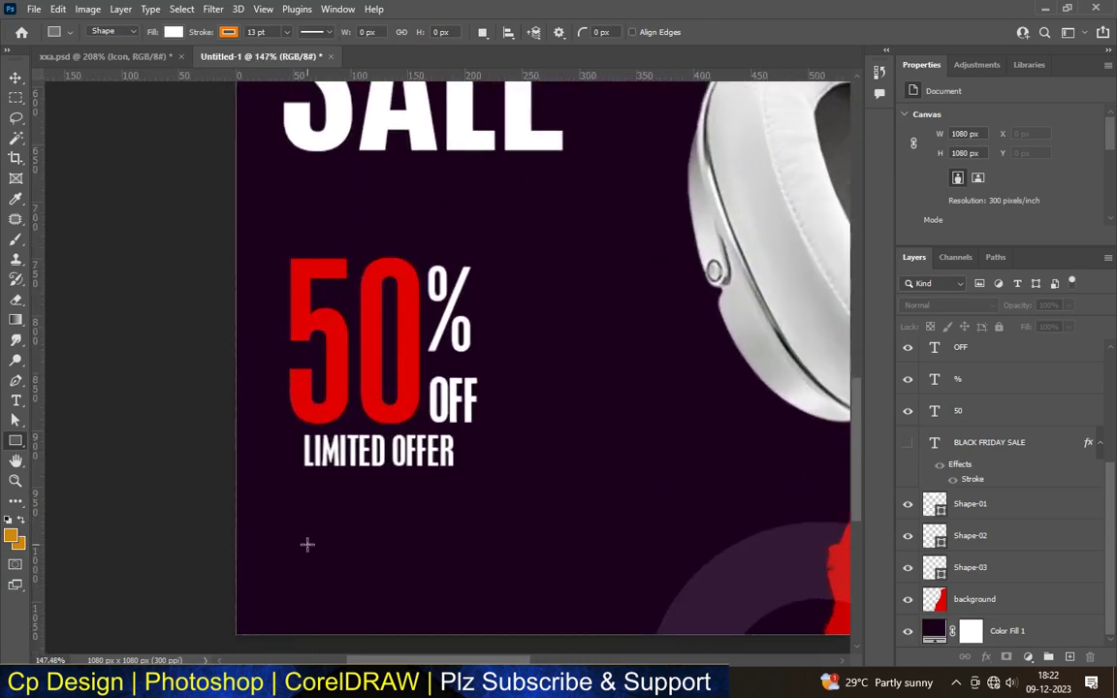
pyautogui.moveTo(307, 544); pyautogui.dragTo(453, 578)
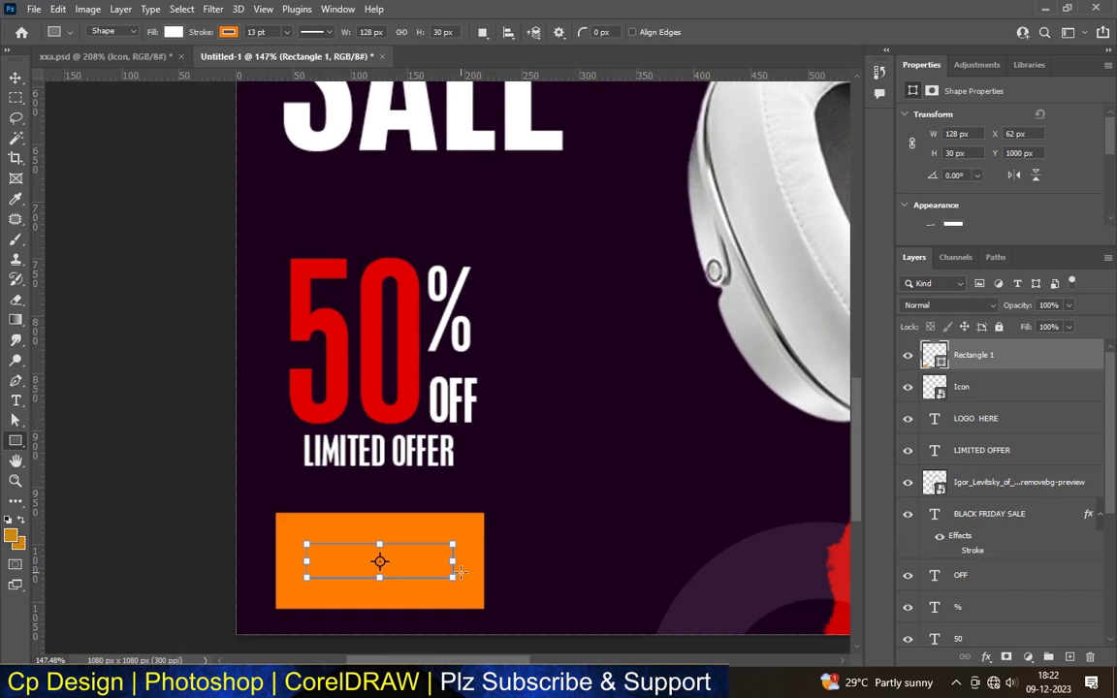
# Give the rectangle no stroke and a red fill
pyautogui.click(286, 32)
pyautogui.click(233, 32)
pyautogui.click(141, 63)
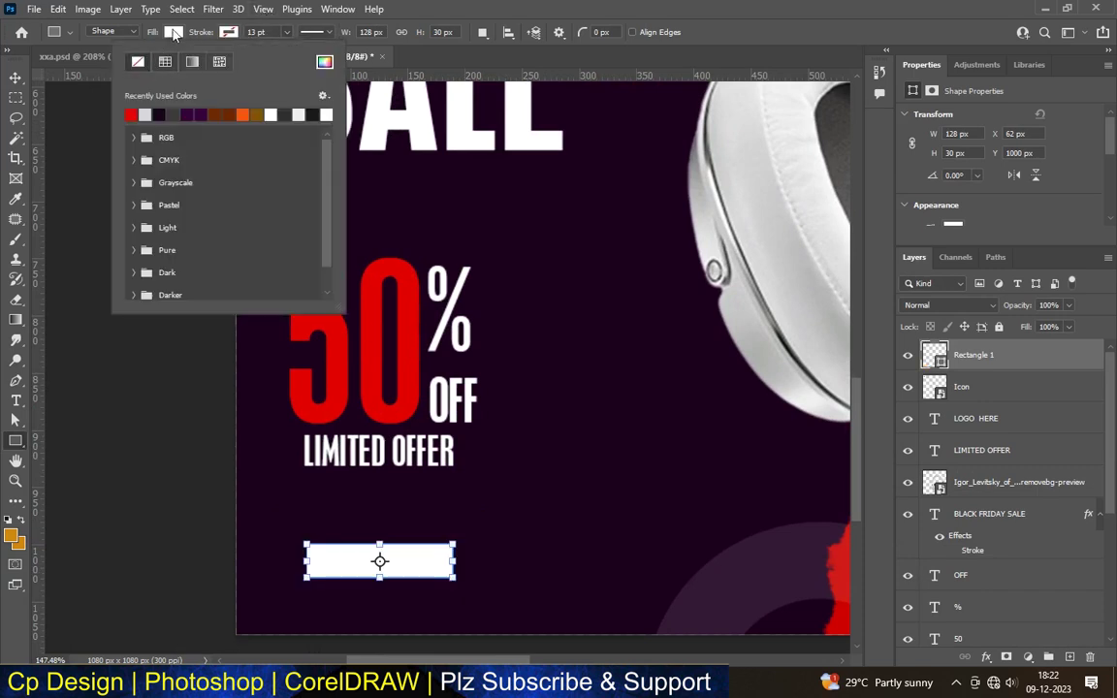
pyautogui.click(173, 32)
pyautogui.click(78, 113)
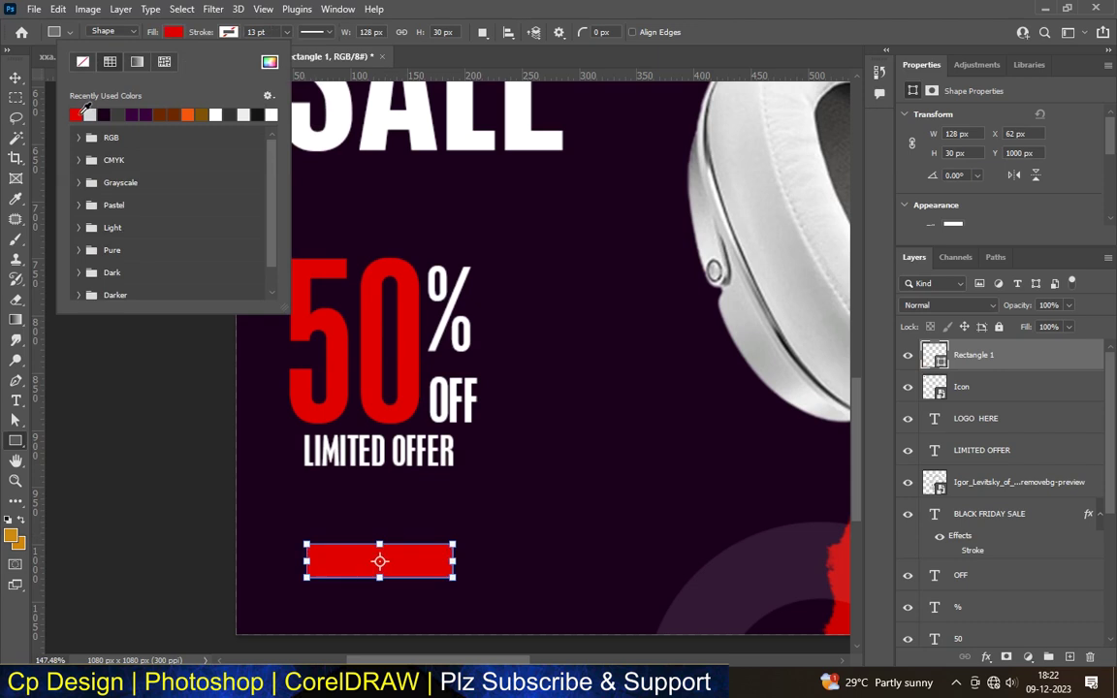
pyautogui.click(16, 77)
# Round the rectangle's corners fully into a pill shape
pyautogui.scroll(4, 407, 567)
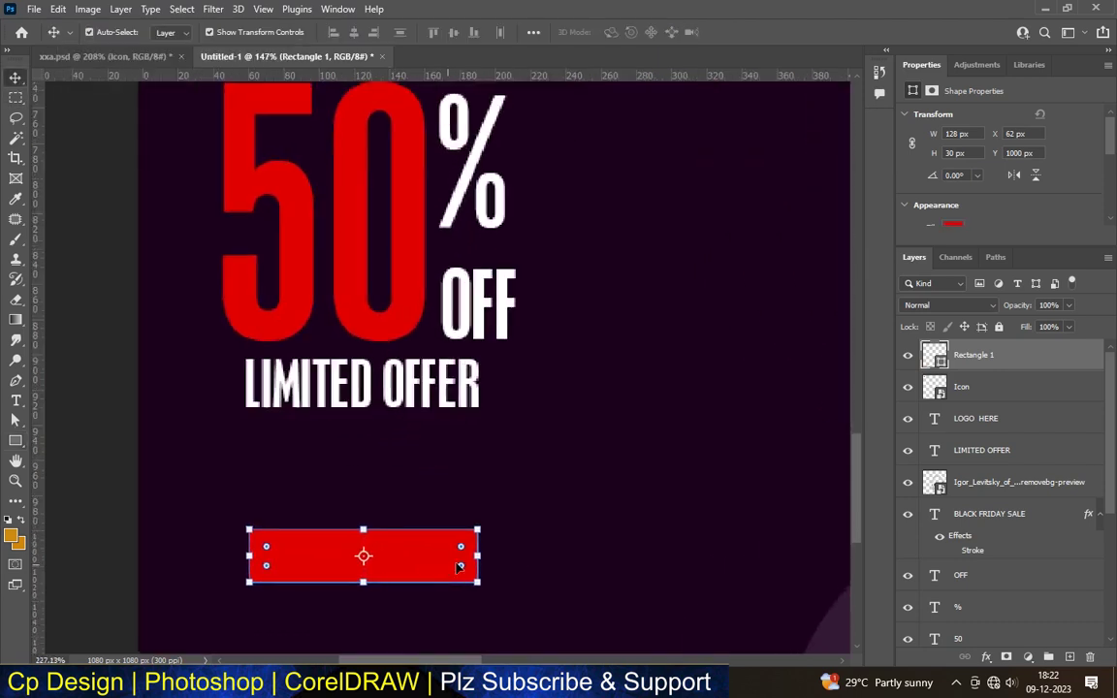
pyautogui.moveTo(491, 532); pyautogui.dragTo(494, 571)
pyautogui.scroll(-3, 311, 471)
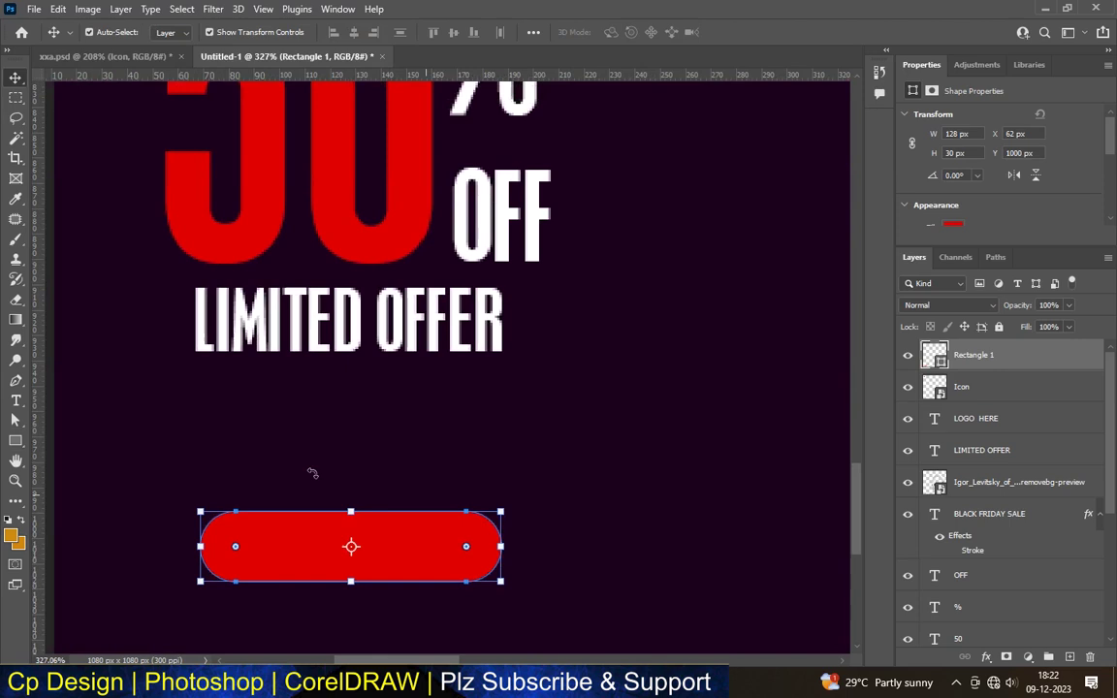
pyautogui.click(17, 401)
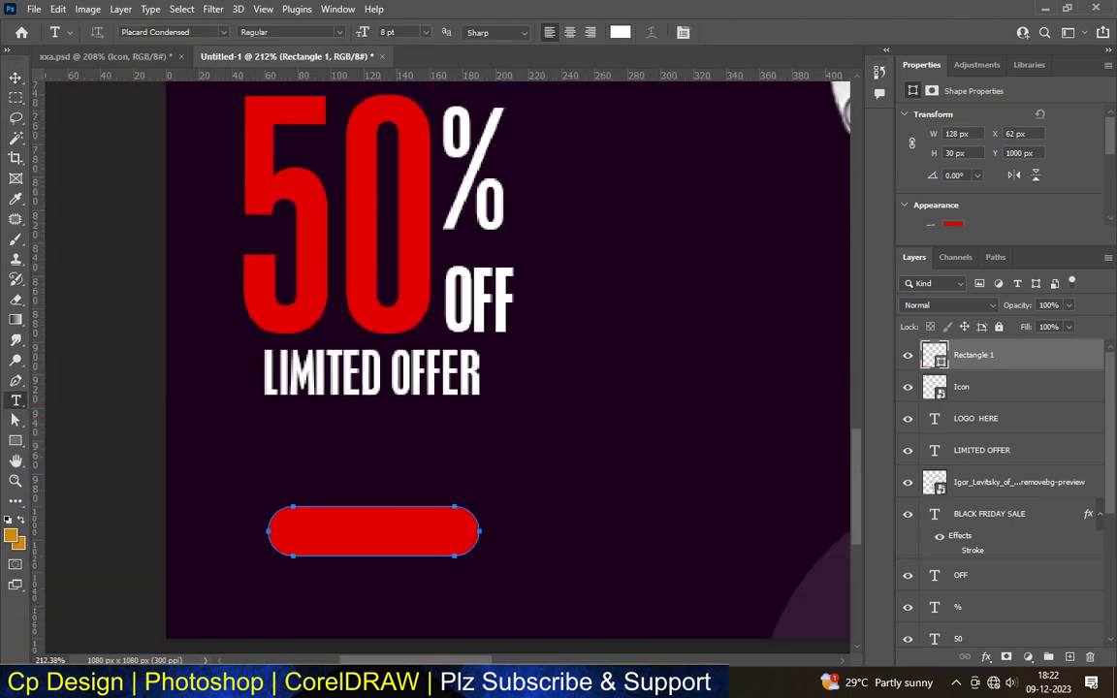
# Type ORDER NOW as a new text layer above the button, fixing a typo
pyautogui.scroll(2, 319, 495)
pyautogui.click(319, 476)
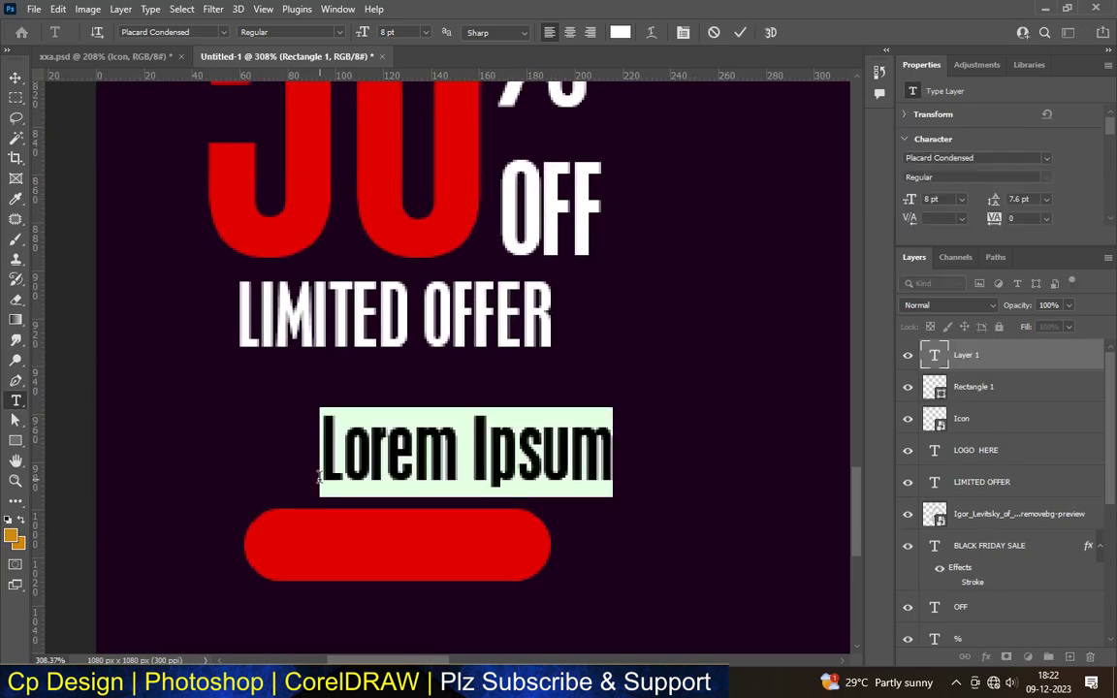
pyautogui.write('ORDE')
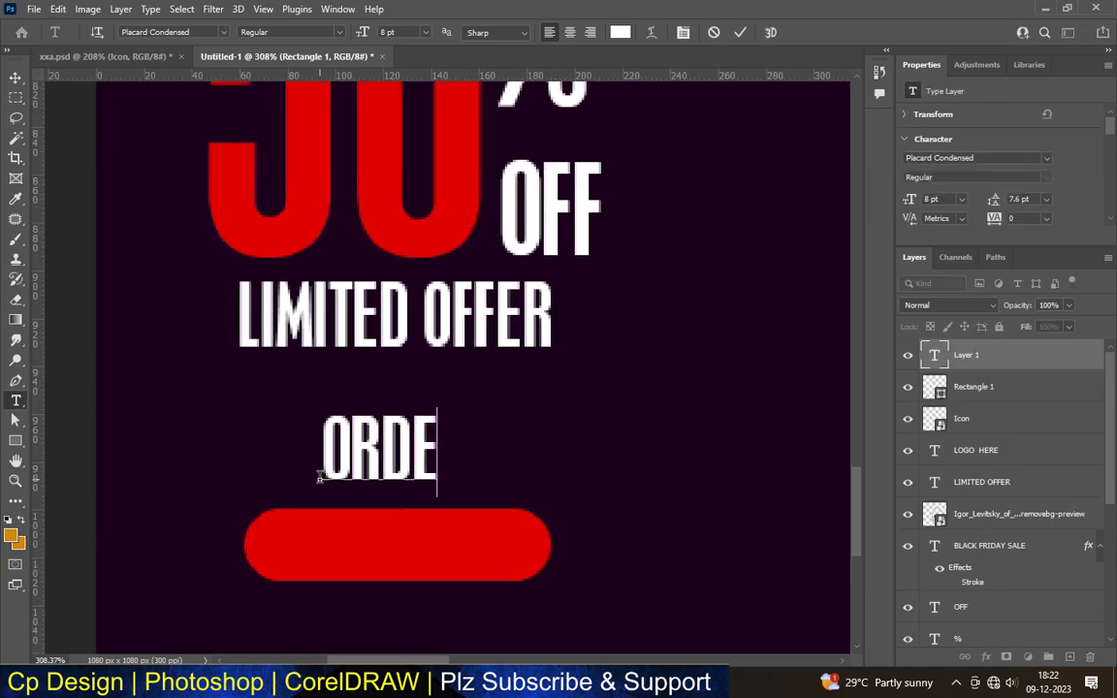
pyautogui.write('R OW')
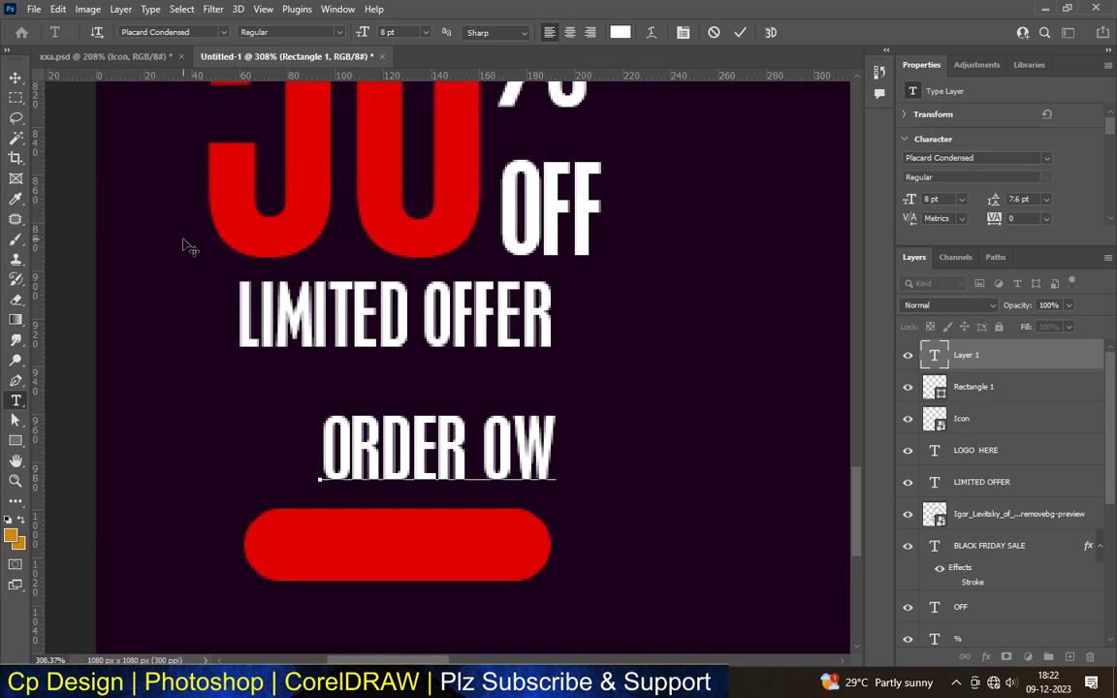
pyautogui.press('BackSpace')
pyautogui.press('BackSpace')
pyautogui.write('NOW')
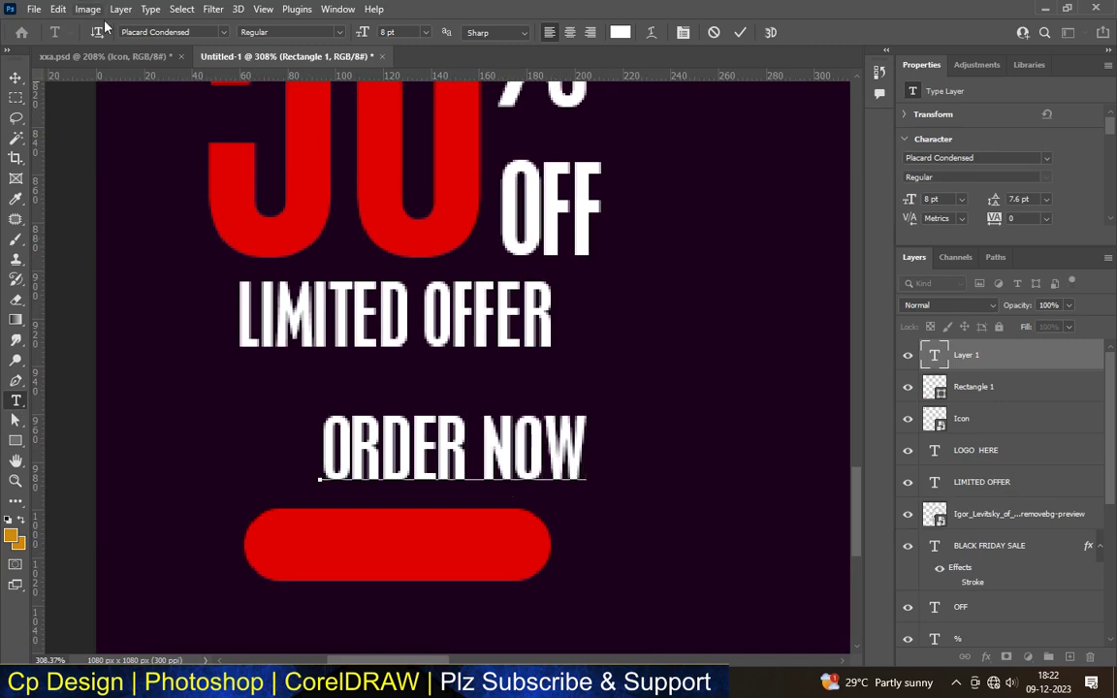
pyautogui.click(16, 77)
# Move ORDER NOW onto the red button and scale it down to fit
pyautogui.scroll(2, 310, 438)
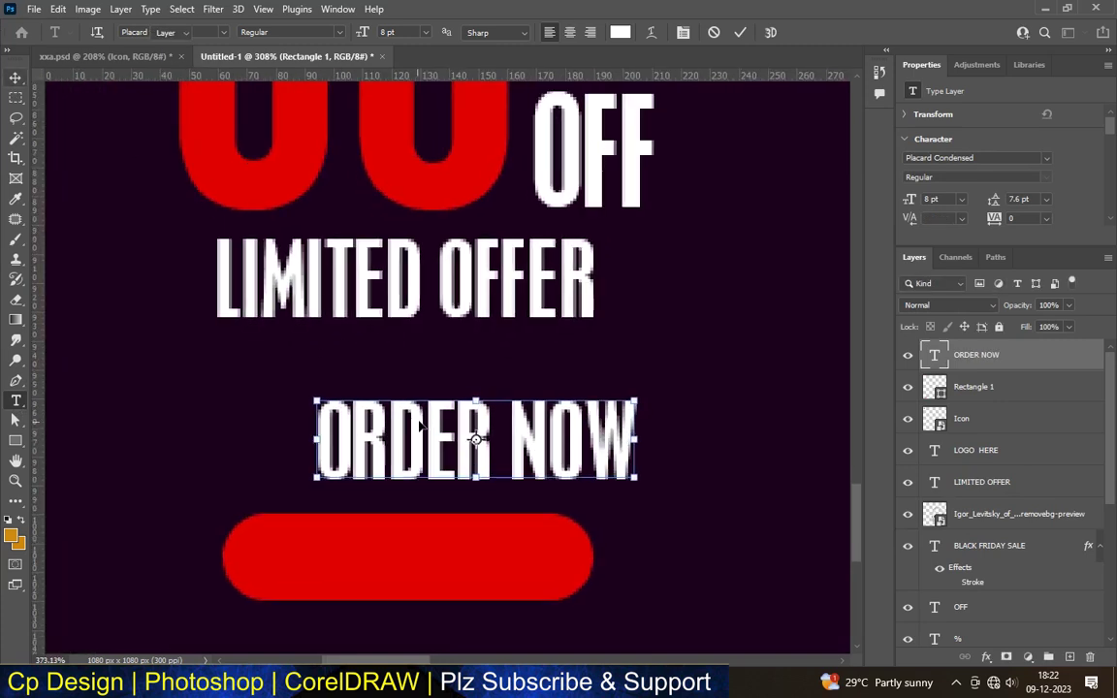
pyautogui.moveTo(437, 435); pyautogui.dragTo(373, 553)
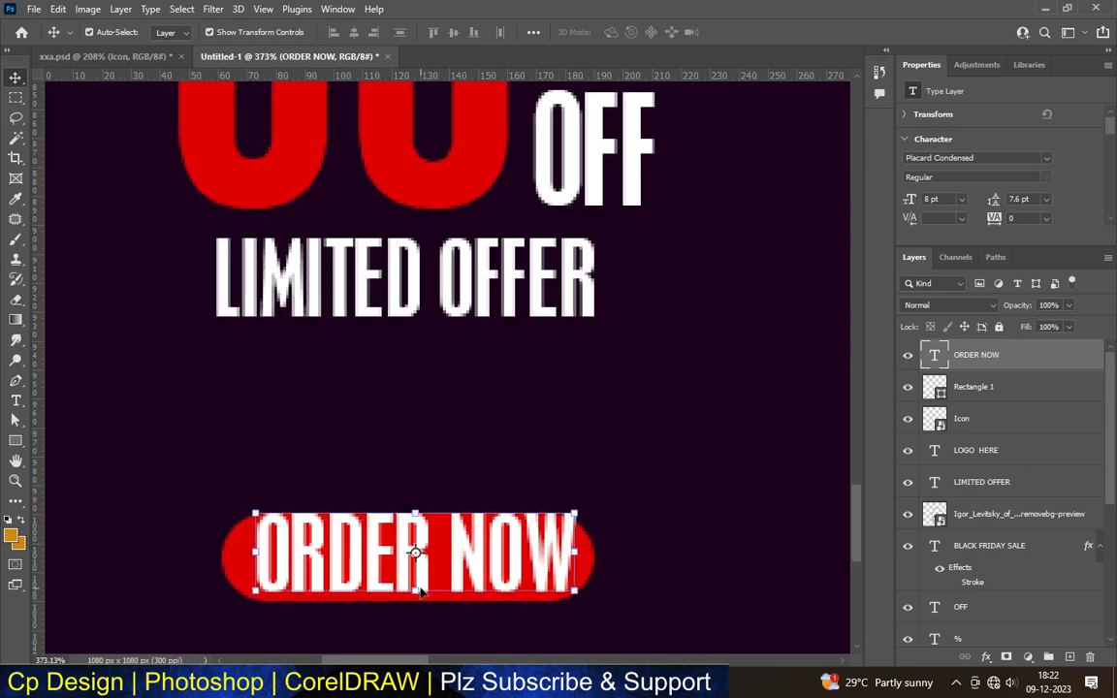
pyautogui.scroll(3, 436, 586)
pyautogui.moveTo(658, 474); pyautogui.dragTo(552, 476)
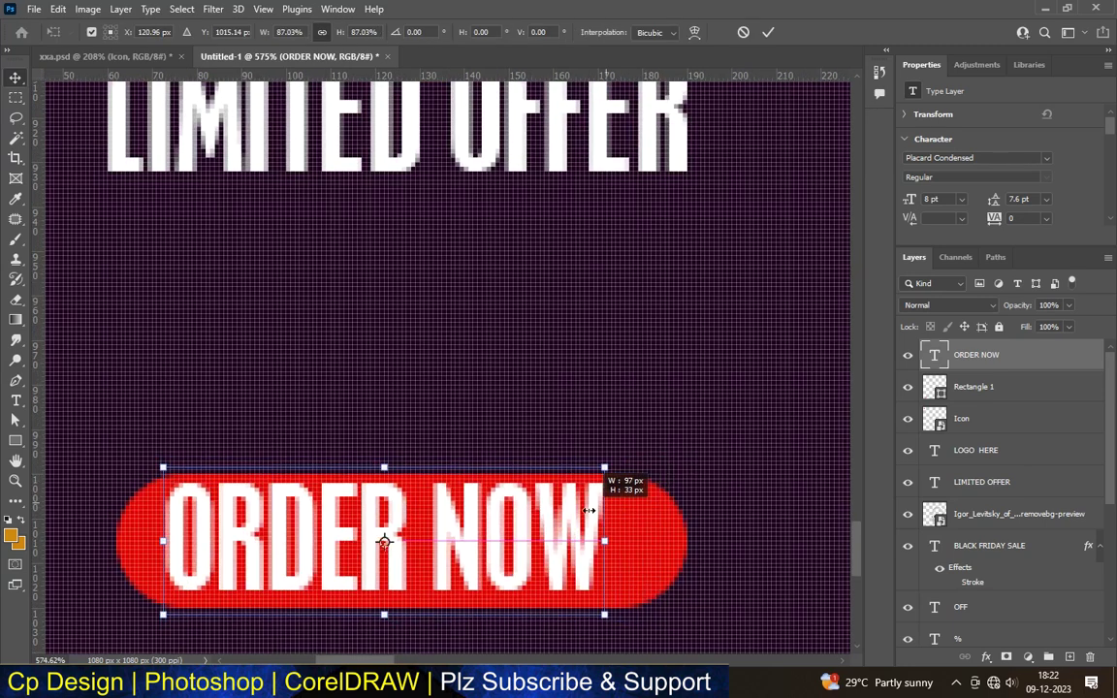
pyautogui.scroll(-1, 359, 469)
pyautogui.scroll(-2, 359, 468)
pyautogui.moveTo(355, 509); pyautogui.dragTo(373, 506)
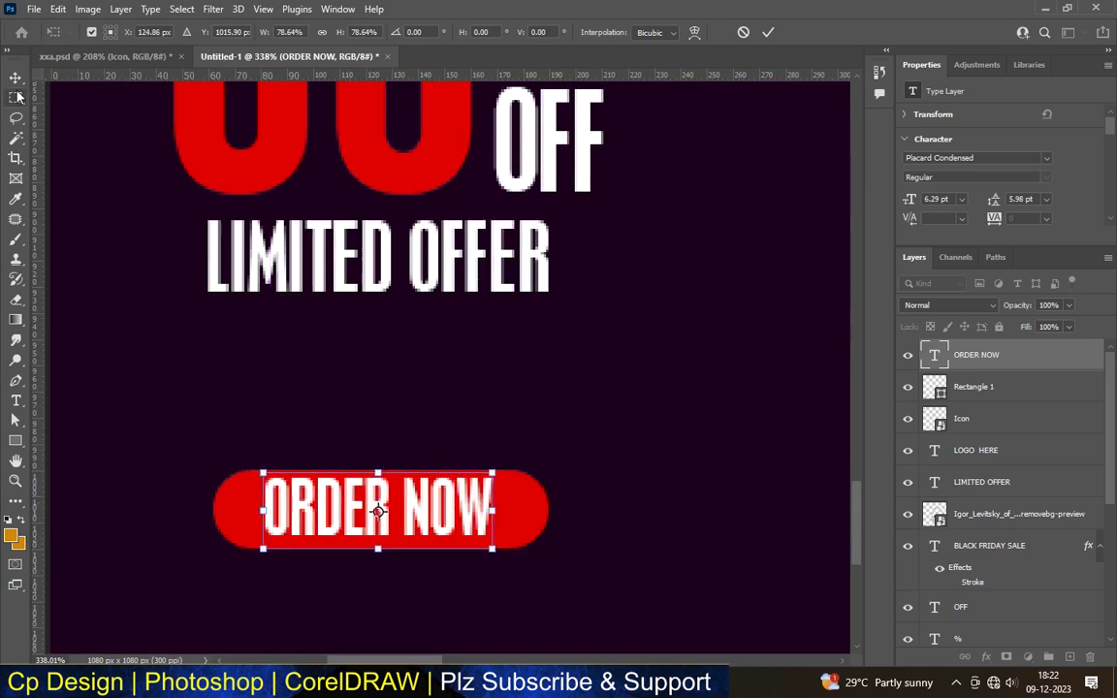
pyautogui.press('Return')
# Narrow the red button to 110 × 30 px by pulling both sides inward
pyautogui.click(519, 510)
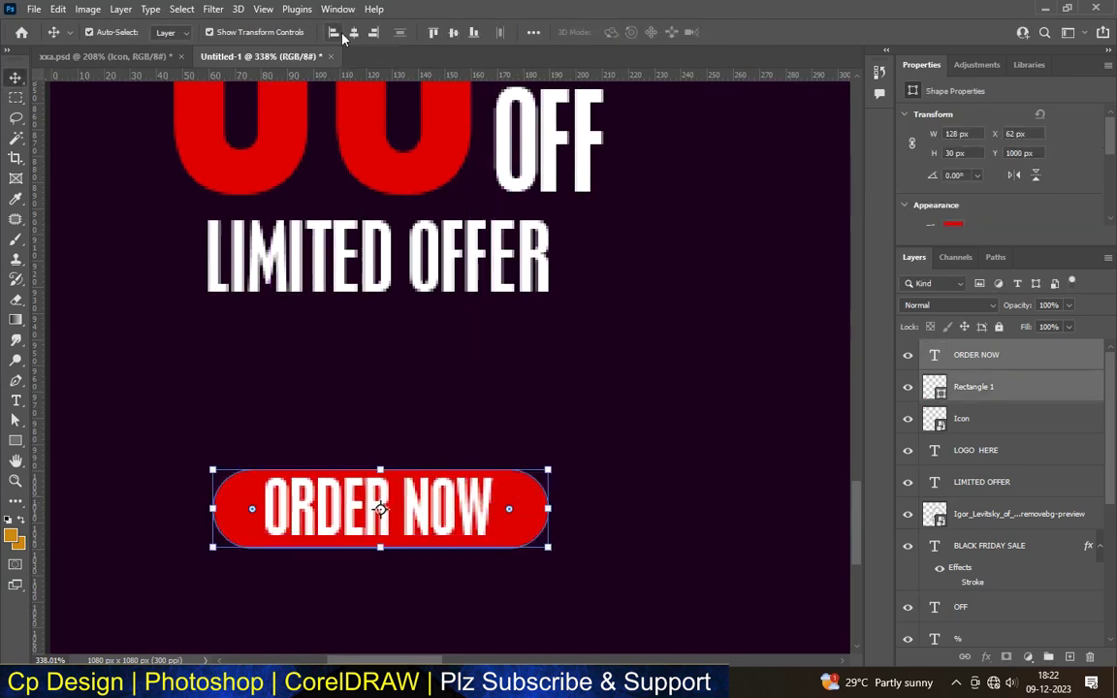
pyautogui.press('Right')
pyautogui.click(524, 498)
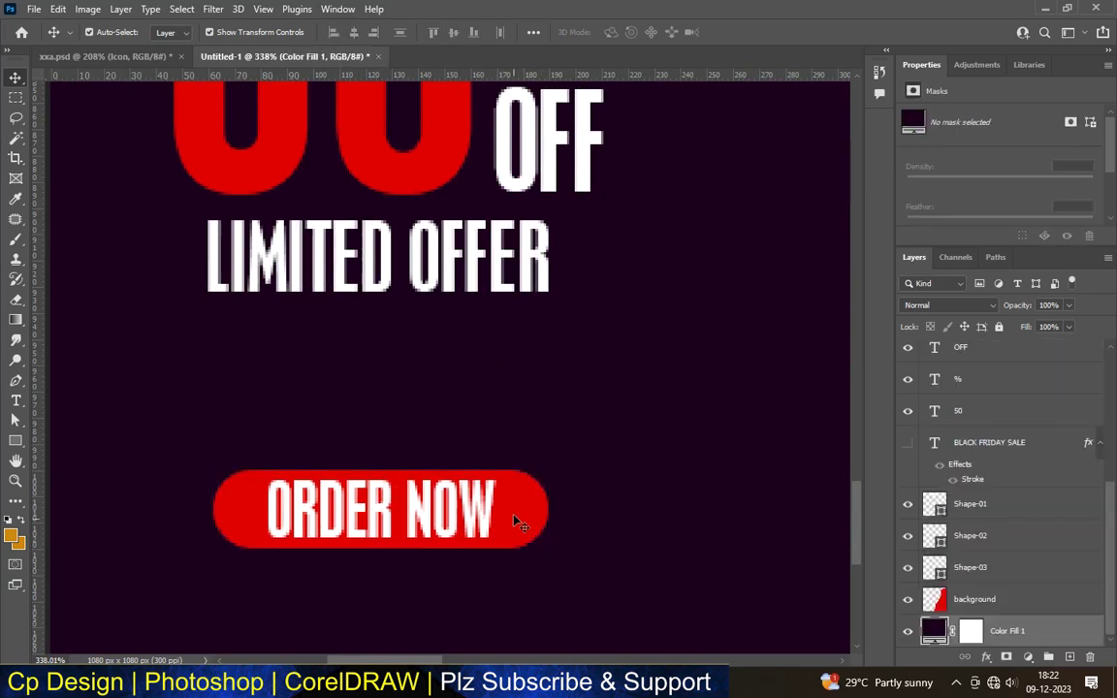
pyautogui.hotkey('ctrl', 't')
pyautogui.moveTo(548, 509); pyautogui.dragTo(527, 508)
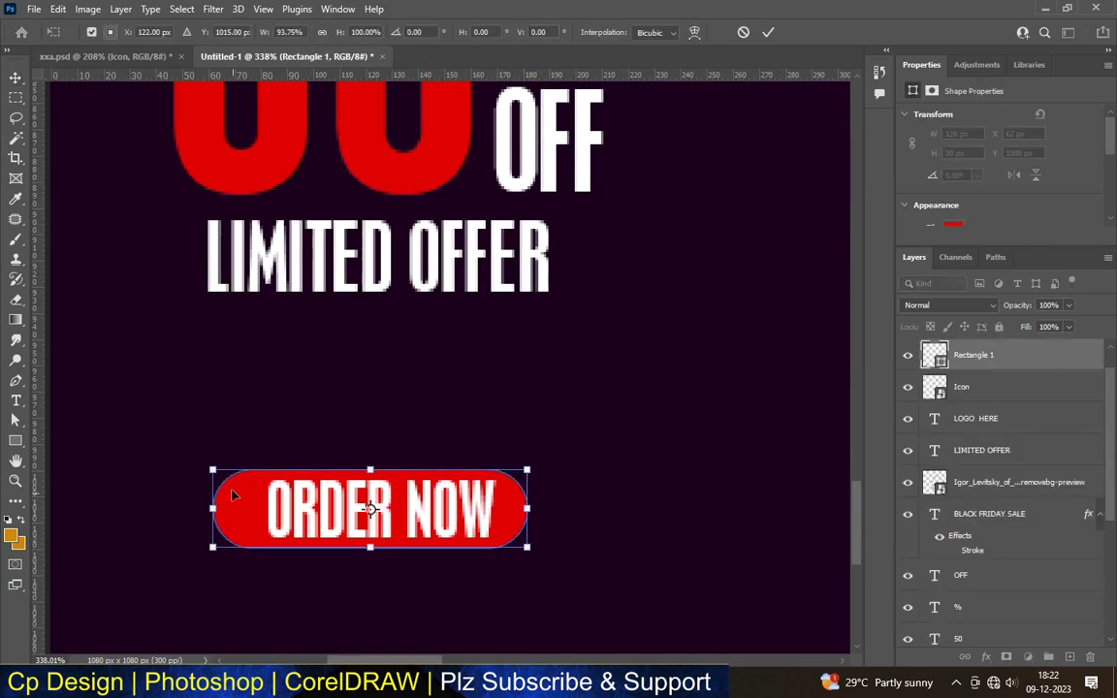
pyautogui.moveTo(213, 509); pyautogui.dragTo(239, 509)
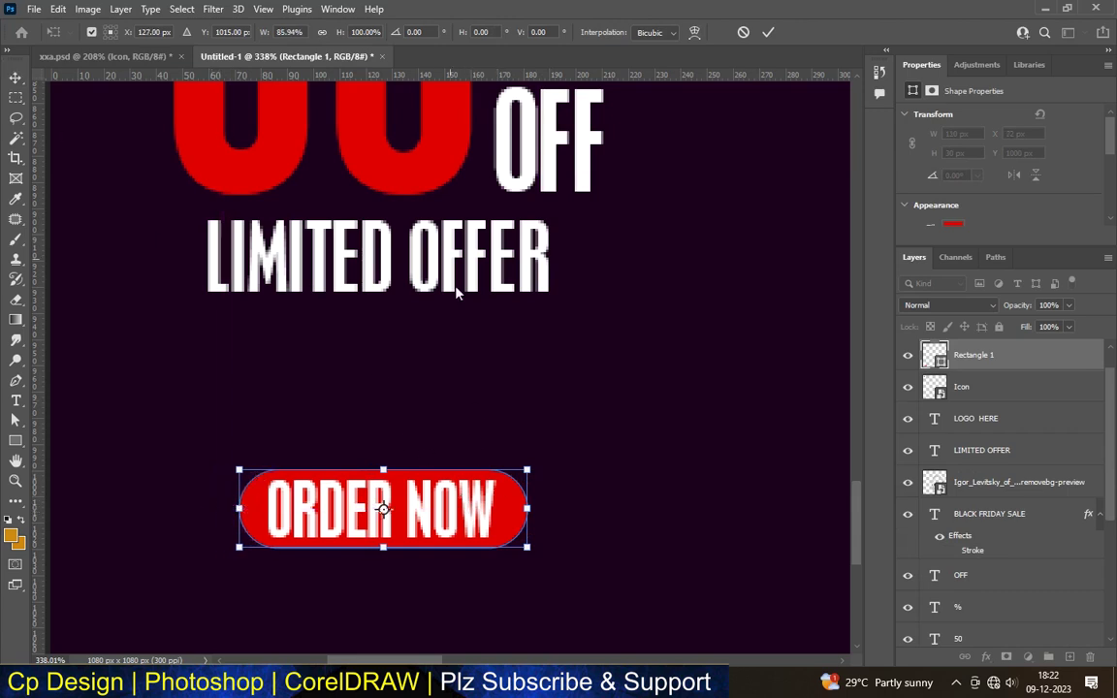
pyautogui.press('Return')
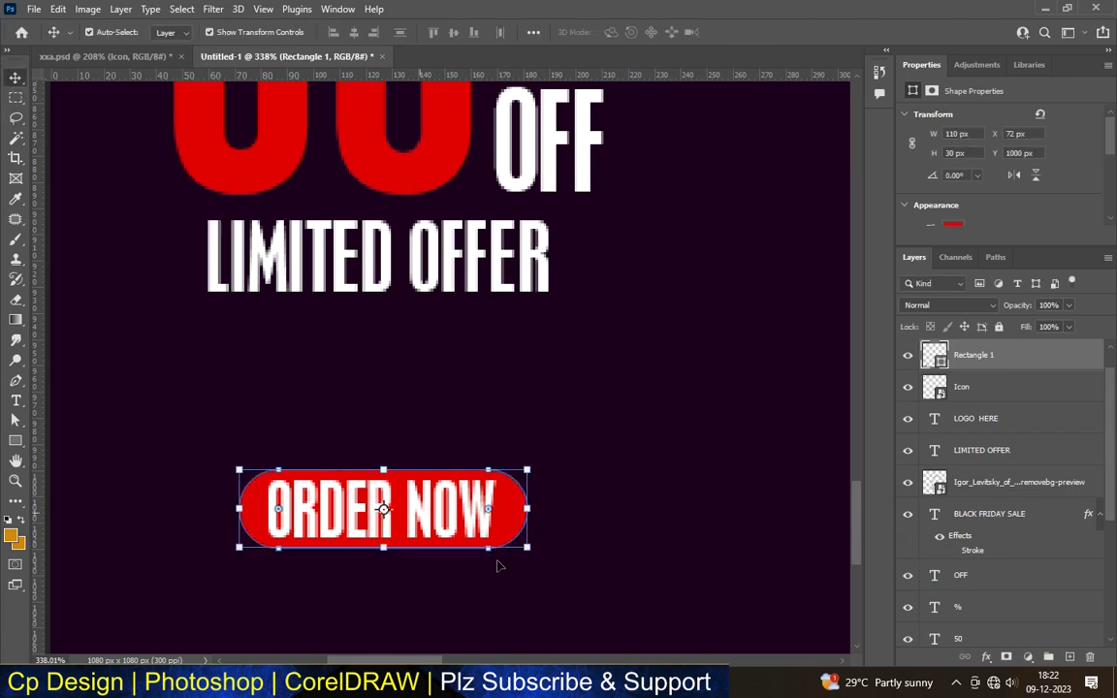
# Align ORDER NOW and the red button by their horizontal centres
pyautogui.click(490, 520)
pyautogui.scroll(3, 457, 468)
pyautogui.hotkey('ctrl', 't')
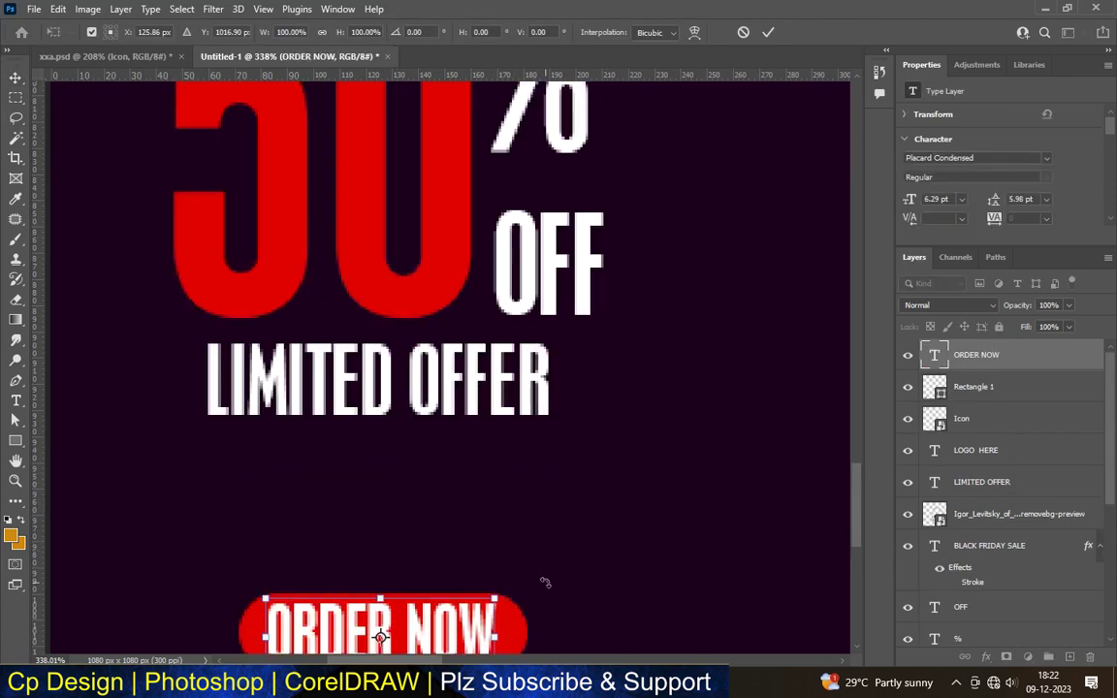
pyautogui.scroll(-1, 545, 582)
pyautogui.press('Return')
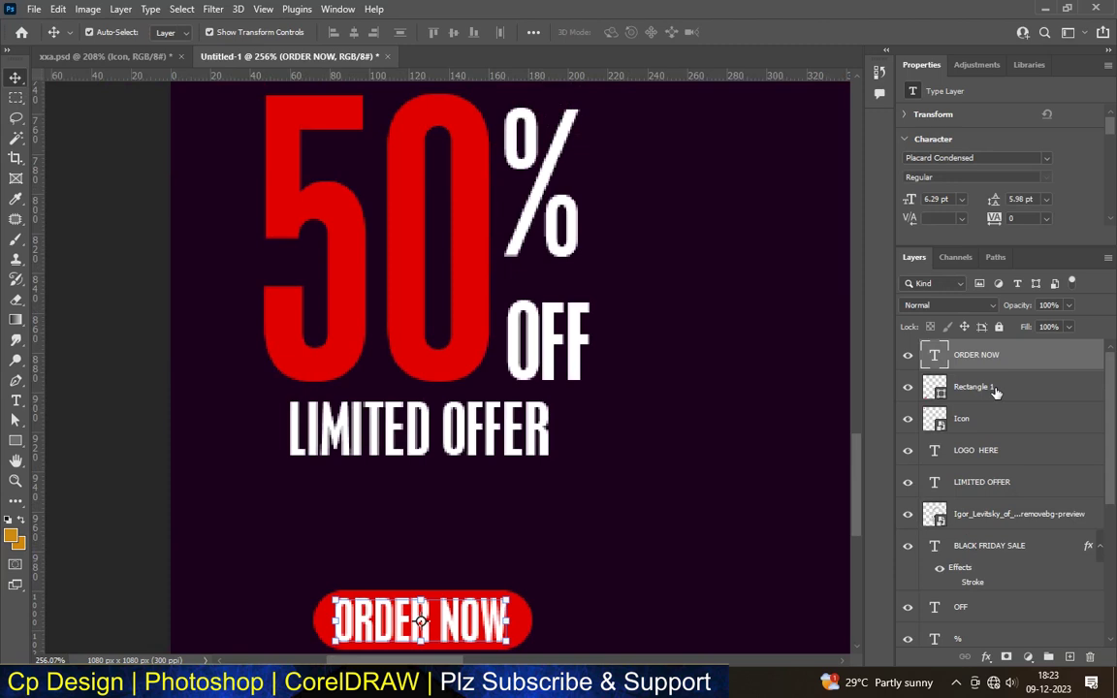
pyautogui.keyDown('ctrl'); pyautogui.click(974, 386); pyautogui.keyUp('ctrl')
pyautogui.click(353, 33)
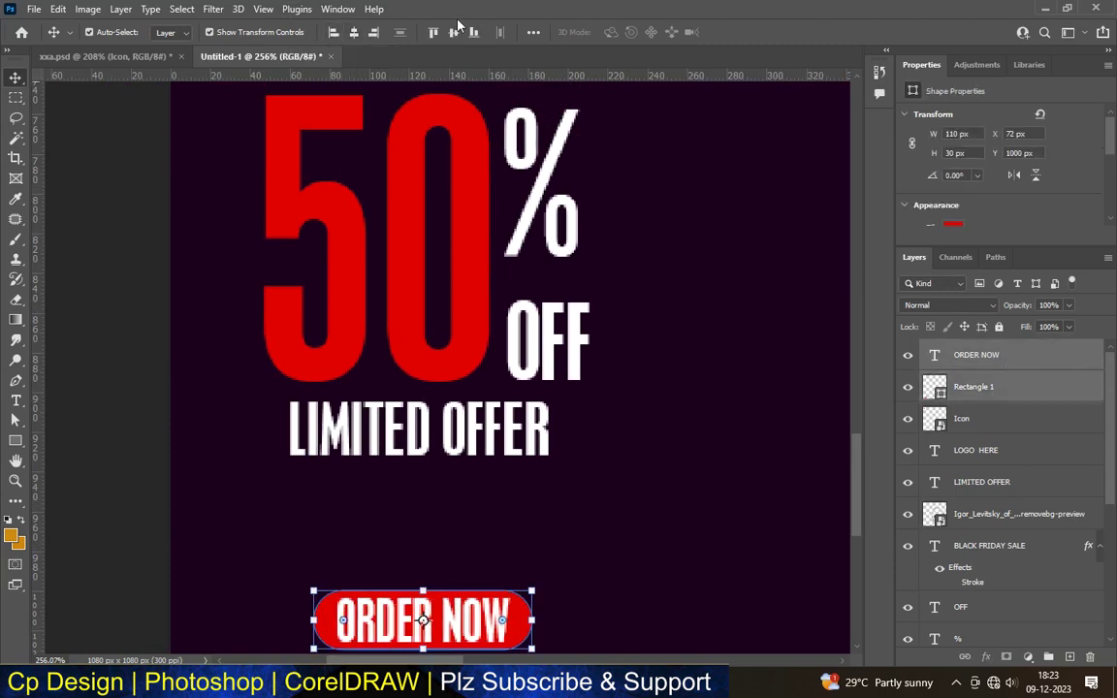
# Select ORDER NOW with Rectangle 1 and move them down-left toward the corner
pyautogui.scroll(-3, 182, 393)
pyautogui.scroll(-2, 181, 394)
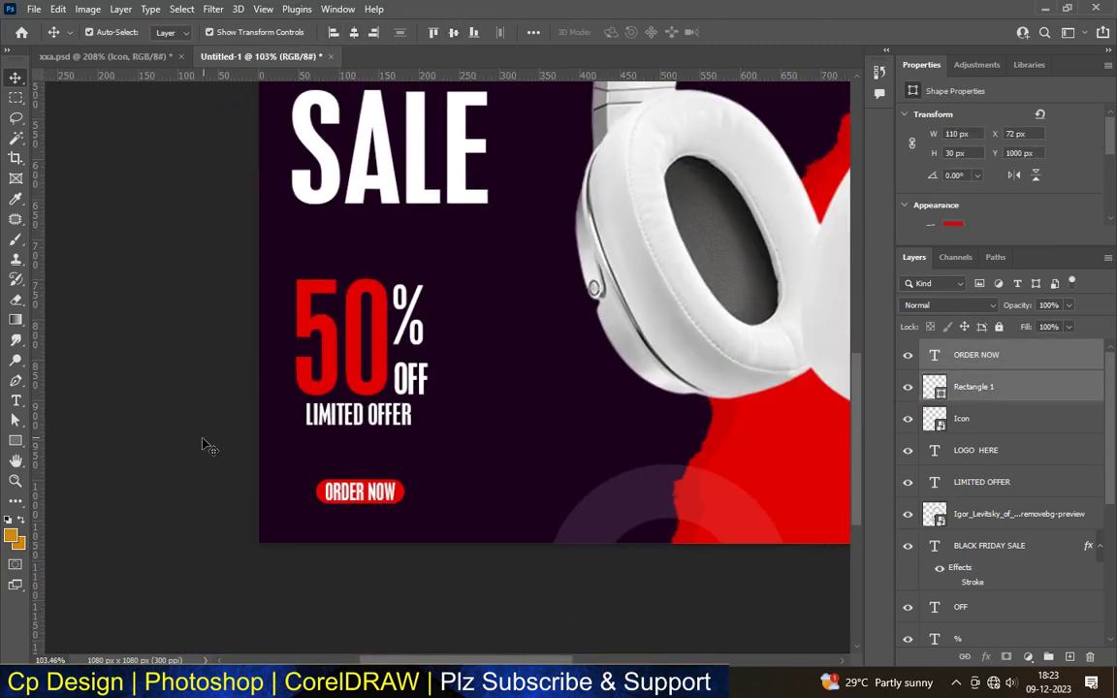
pyautogui.scroll(-1, 181, 394)
pyautogui.scroll(-3, 114, 97)
pyautogui.press('t')
pyautogui.scroll(2, 666, 467)
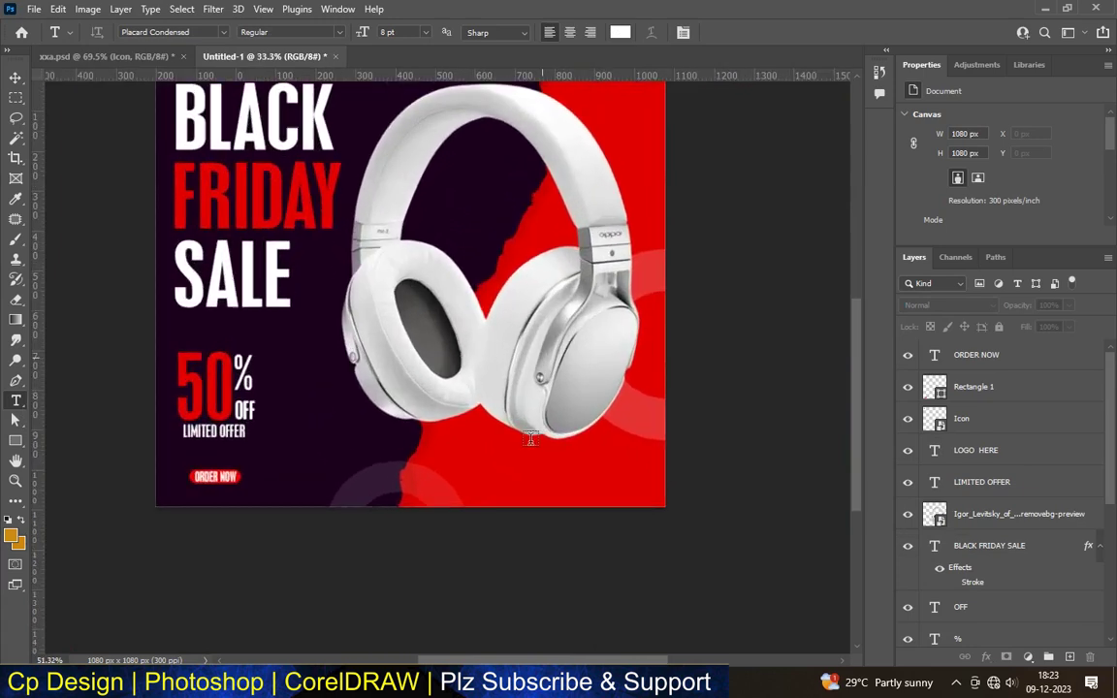
pyautogui.scroll(2, 530, 438)
pyautogui.click(16, 78)
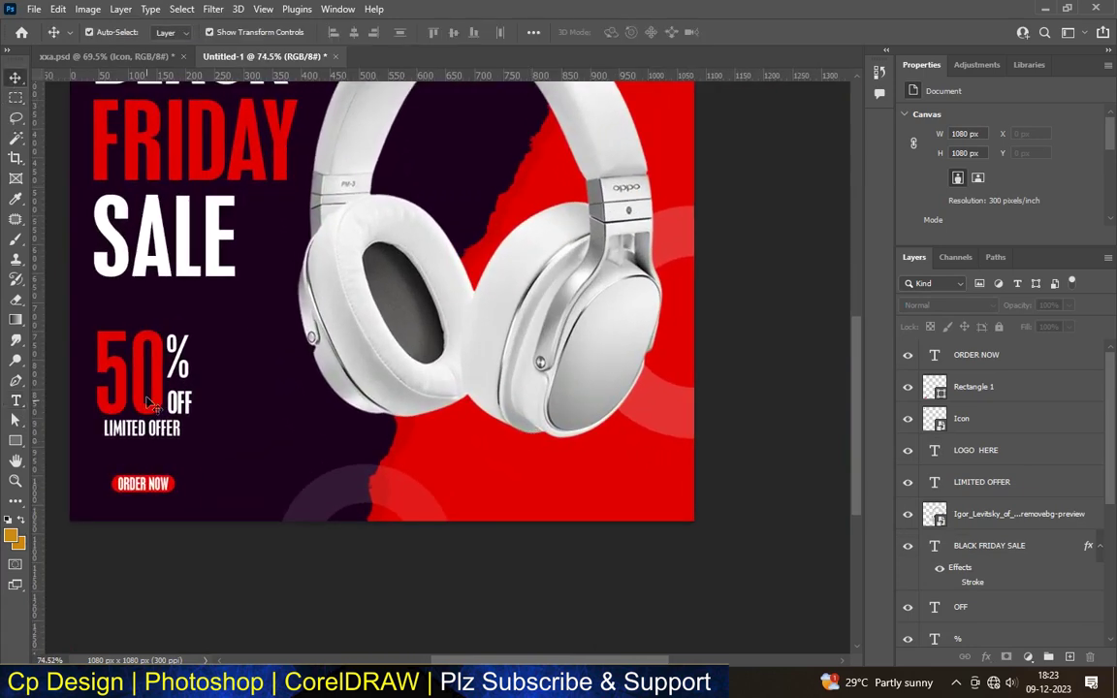
pyautogui.scroll(2, 125, 485)
pyautogui.scroll(2, 124, 485)
pyautogui.click(1020, 389)
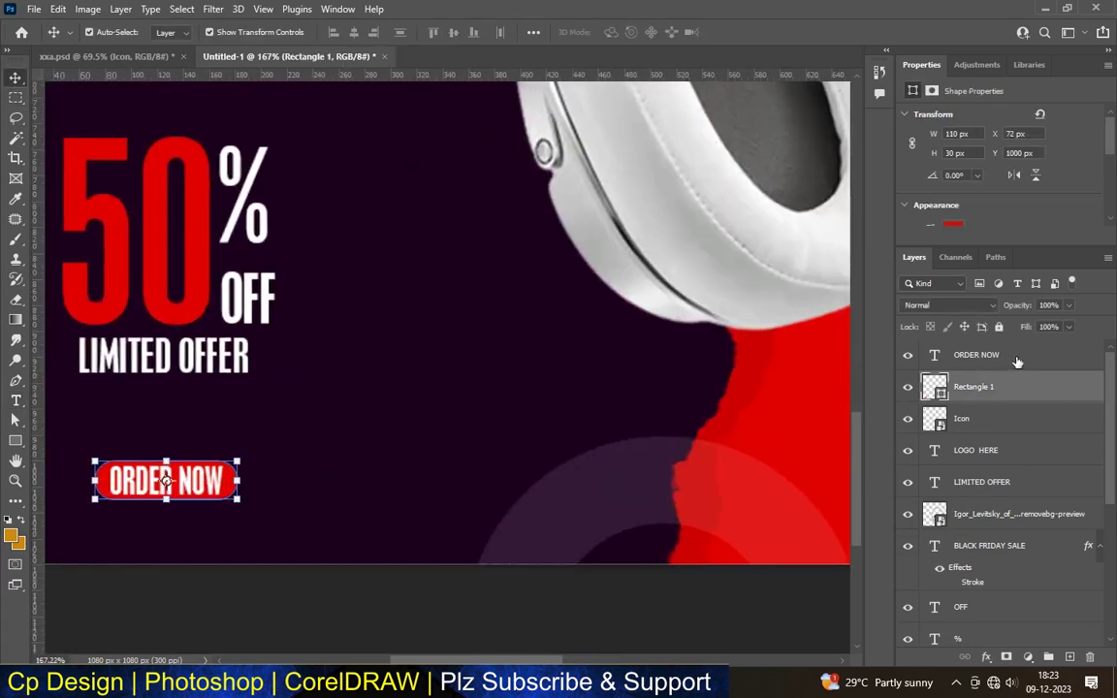
pyautogui.click(1017, 359)
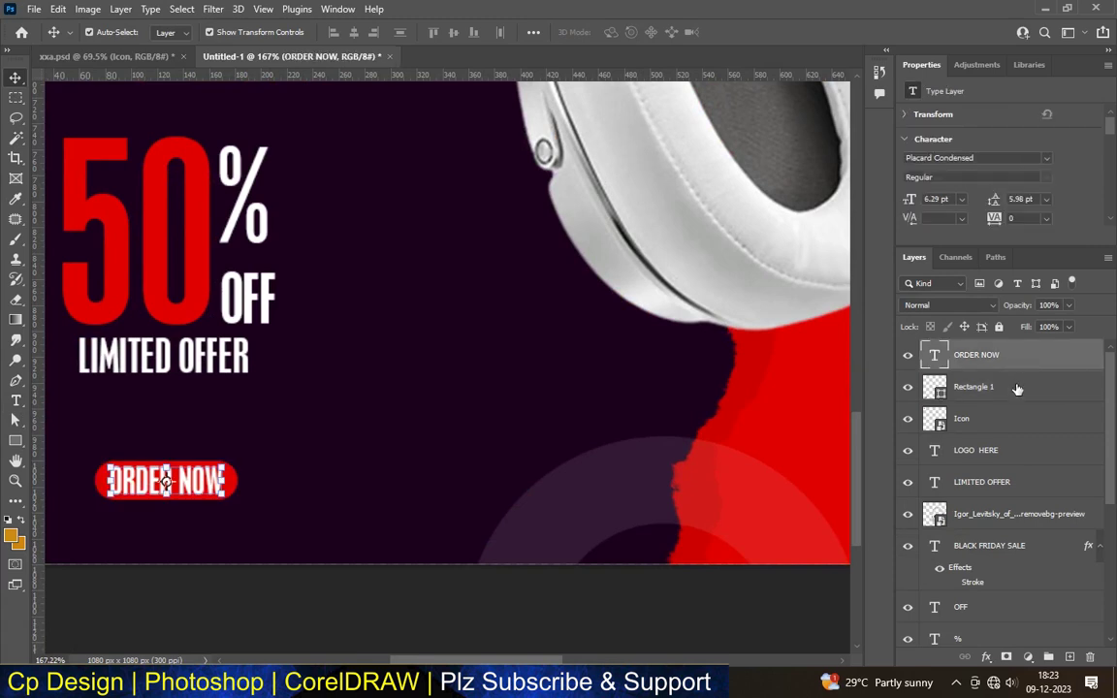
pyautogui.keyDown('shift'); pyautogui.click(1016, 389); pyautogui.keyUp('shift')
pyautogui.scroll(-2, 938, 424)
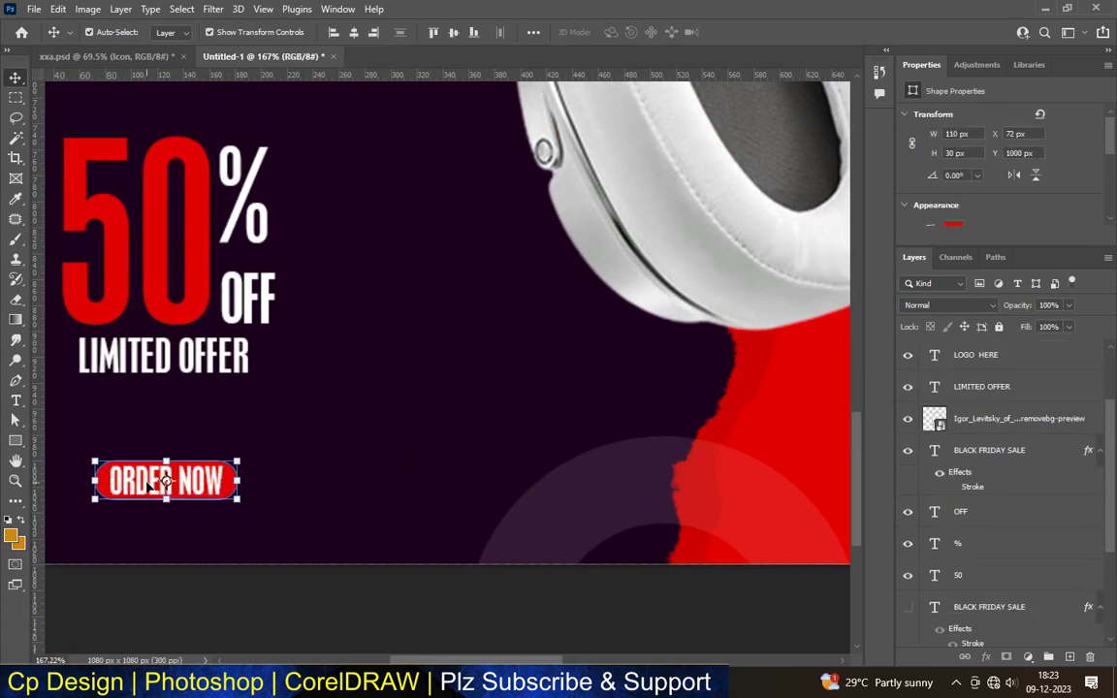
pyautogui.scroll(-1, 148, 485)
pyautogui.scroll(-1, 148, 485)
pyautogui.moveTo(142, 486); pyautogui.dragTo(120, 500)
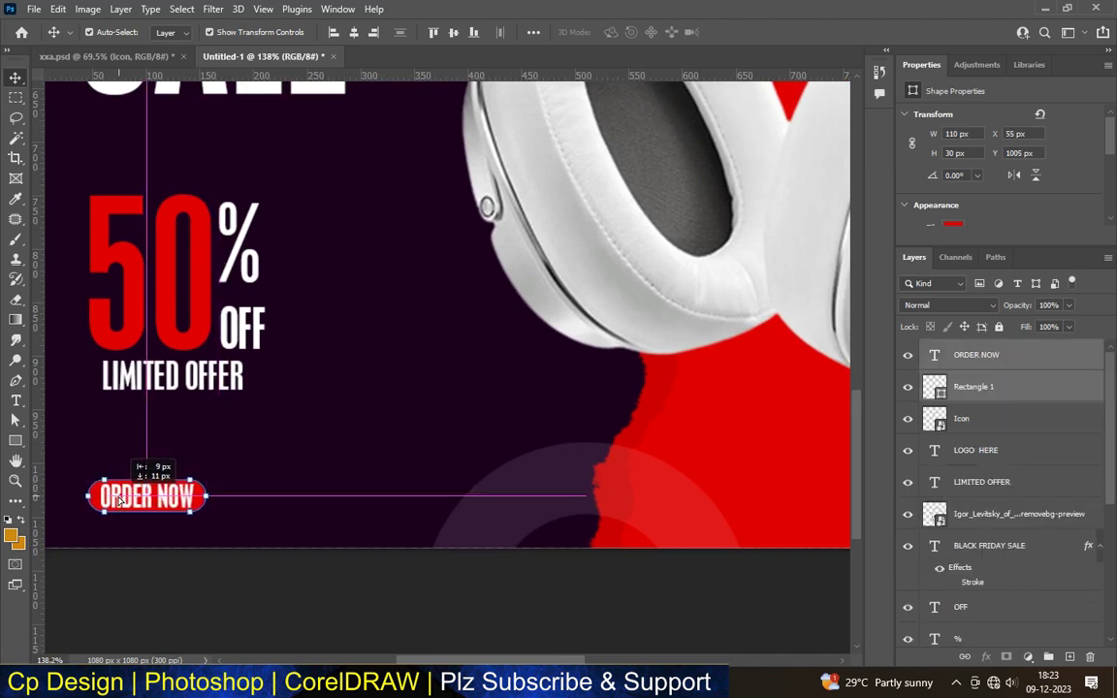
pyautogui.moveTo(120, 500); pyautogui.dragTo(125, 499)
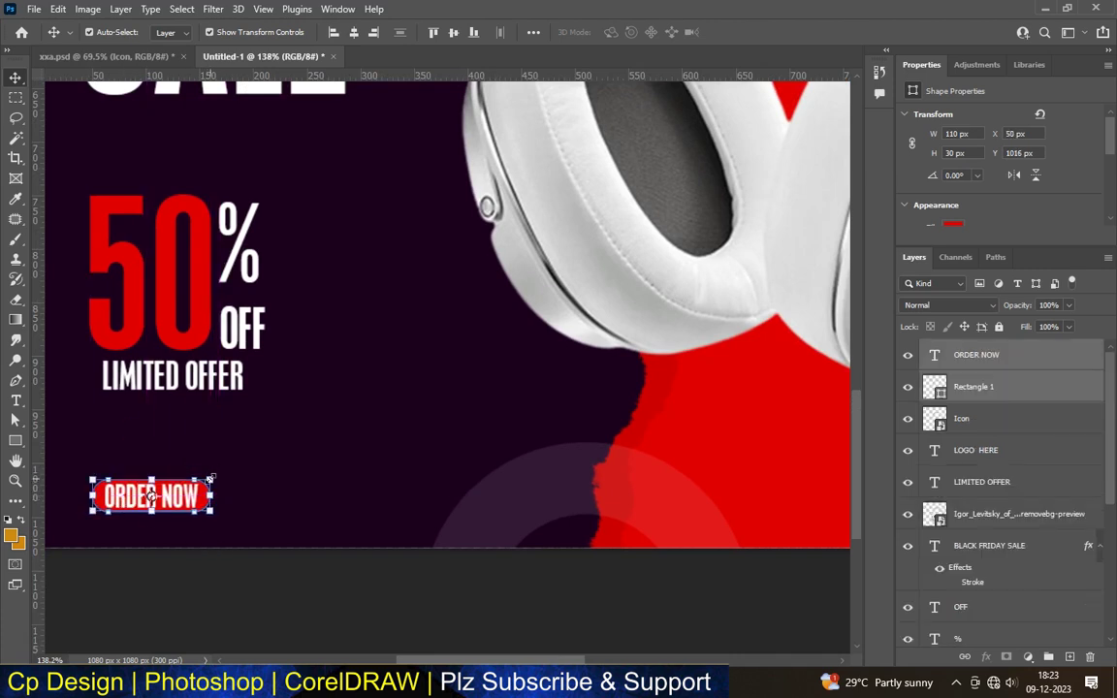
# Scale the ORDER NOW button and text up together to 128 × 35 px
pyautogui.hotkey('ctrl', 't')
pyautogui.moveTo(210, 479)
pyautogui.mouseDown()
pyautogui.moveTo(228, 470)
pyautogui.moveTo(191, 489)
pyautogui.mouseUp()
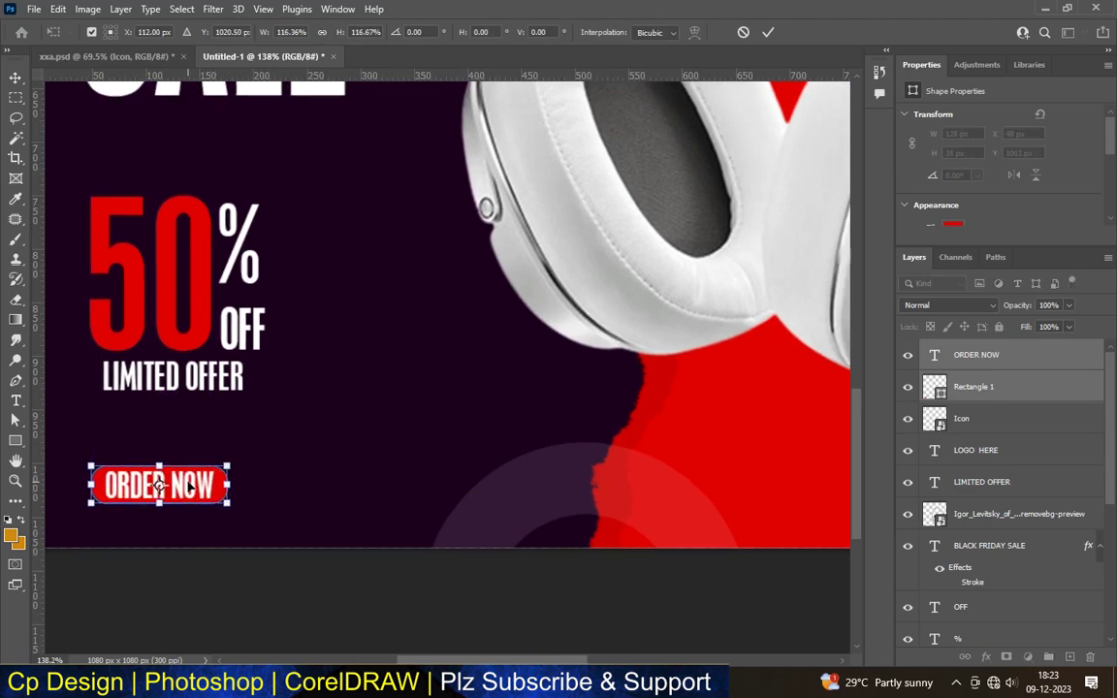
pyautogui.scroll(-5, 192, 485)
pyautogui.press('Return')
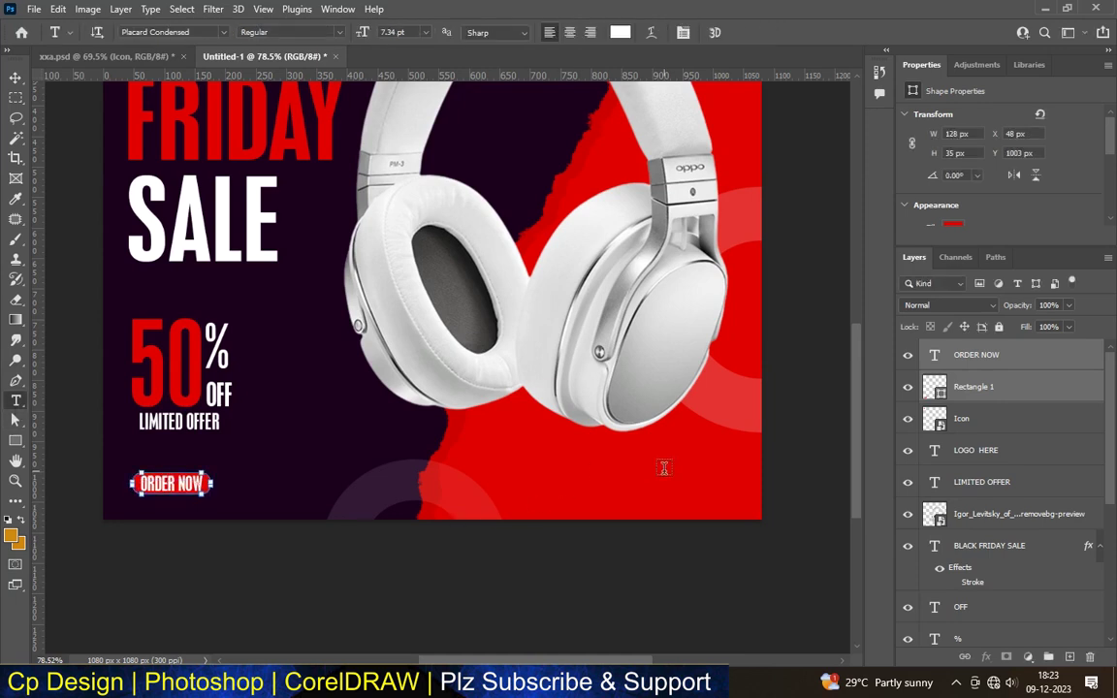
pyautogui.scroll(1, 673, 474)
pyautogui.scroll(2, 673, 476)
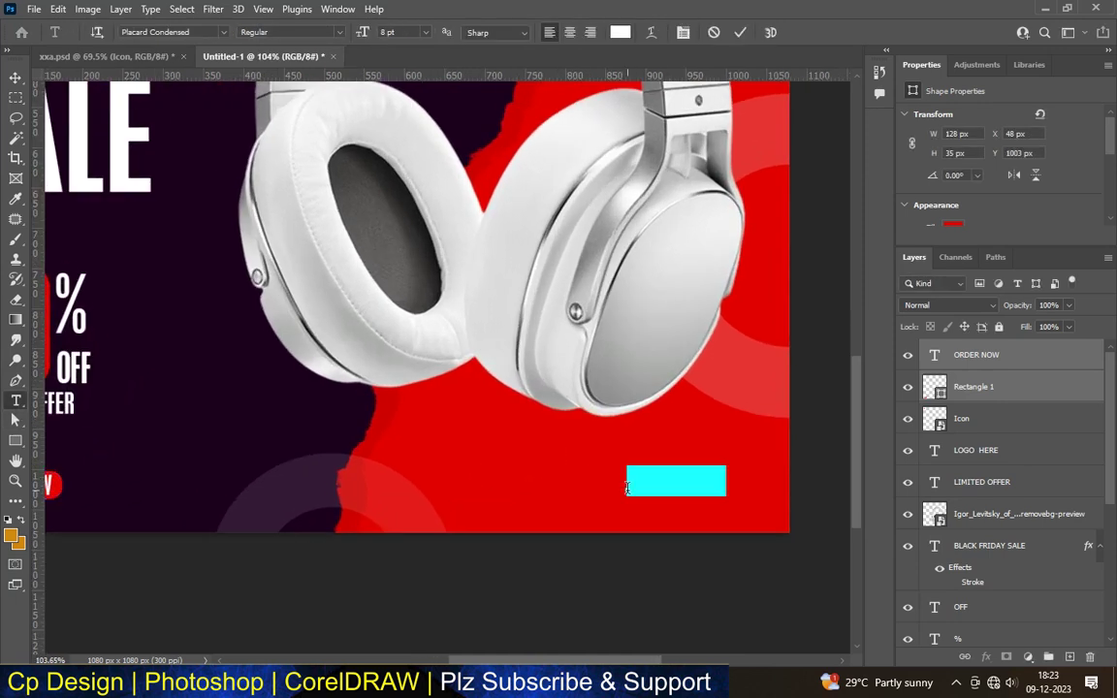
pyautogui.click(627, 488)
pyautogui.write('+000 123 456 789')
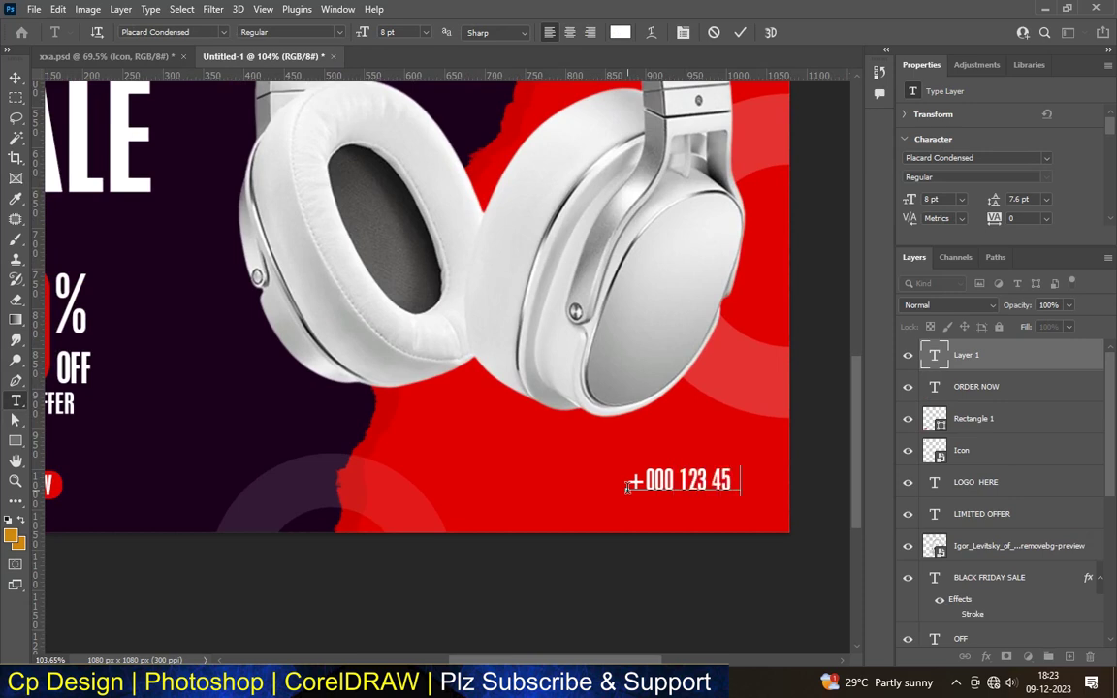
pyautogui.click(15, 77)
pyautogui.hotkey('ctrl', 't')
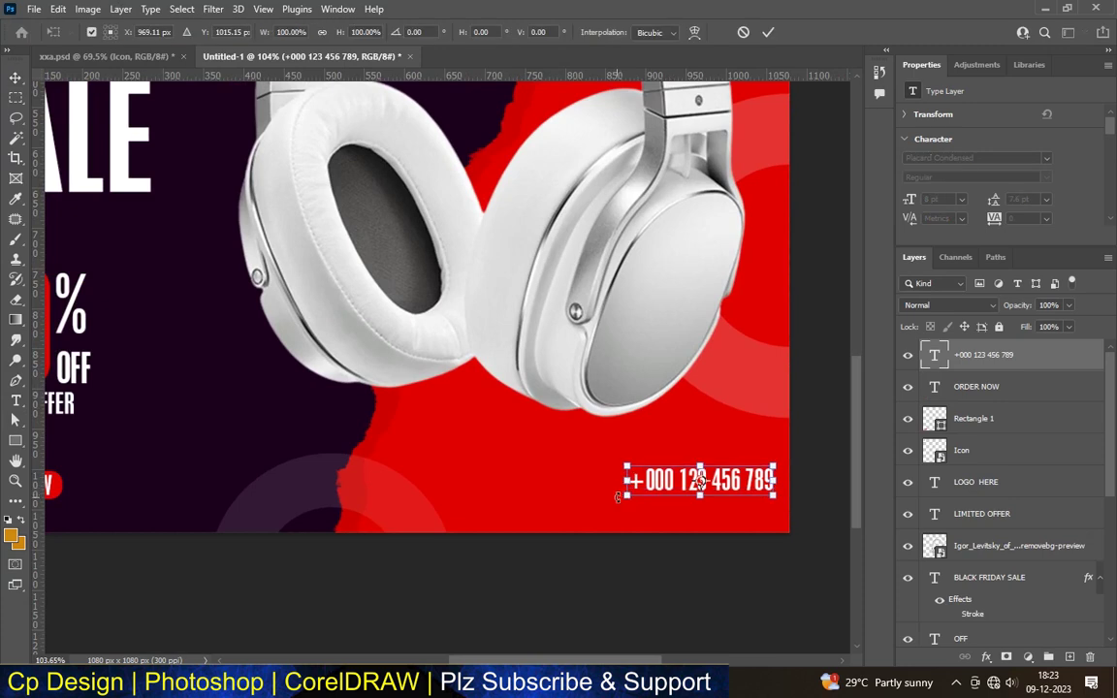
pyautogui.moveTo(627, 498); pyautogui.dragTo(607, 509)
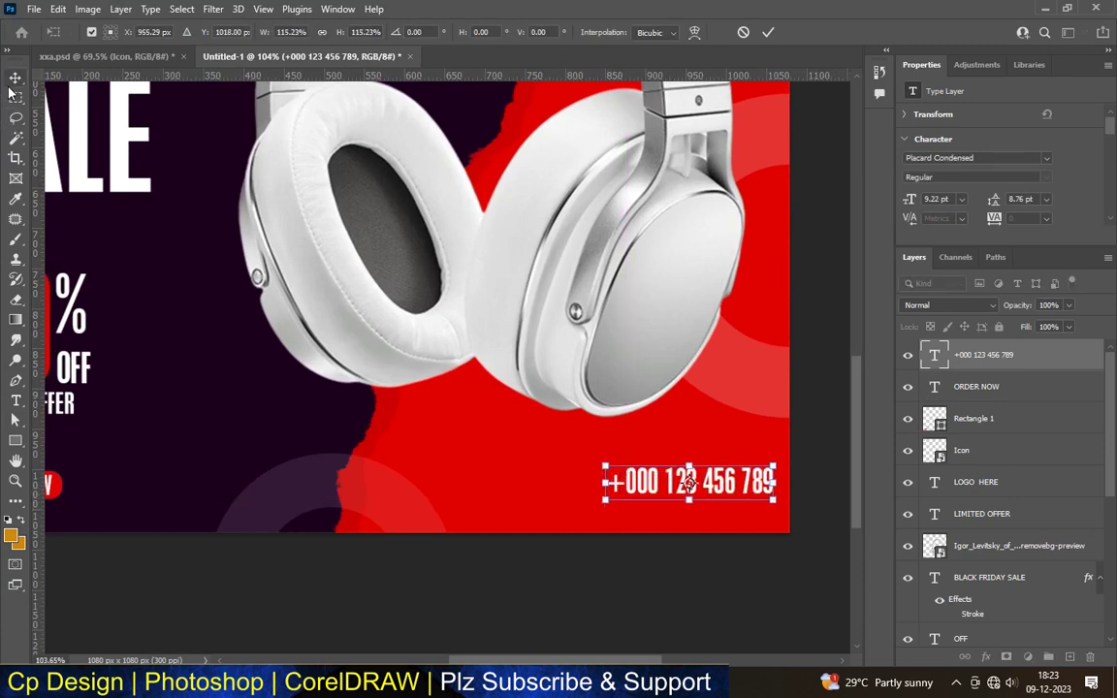
pyautogui.press('Return')
pyautogui.moveTo(718, 478); pyautogui.dragTo(684, 472)
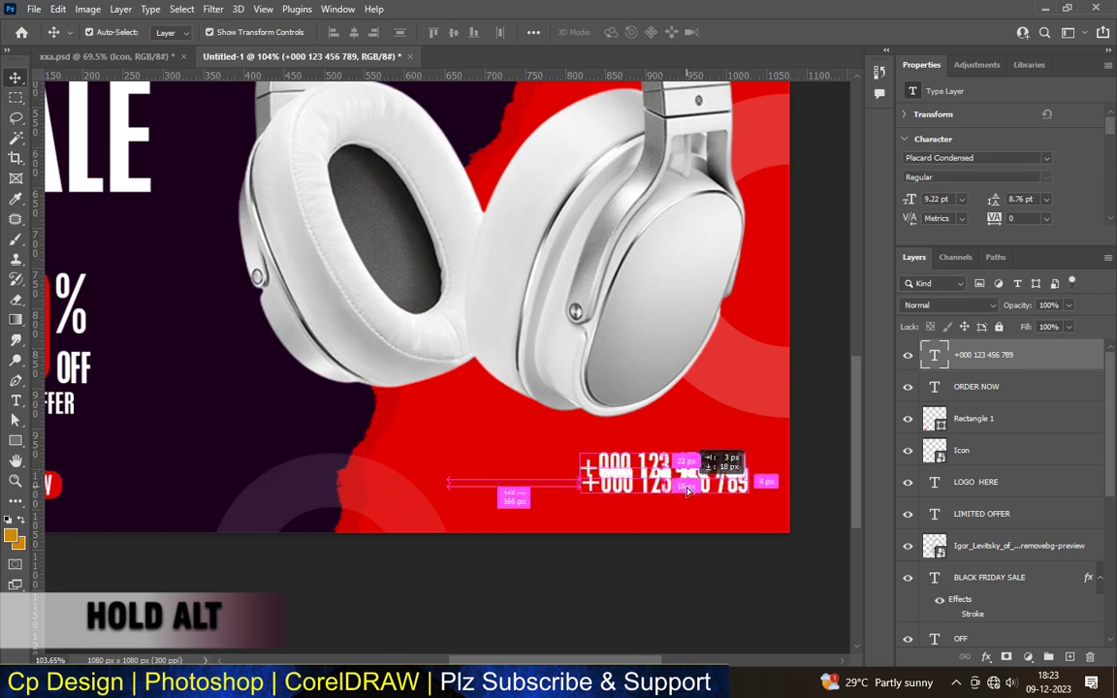
pyautogui.moveTo(684, 471); pyautogui.dragTo(684, 500)
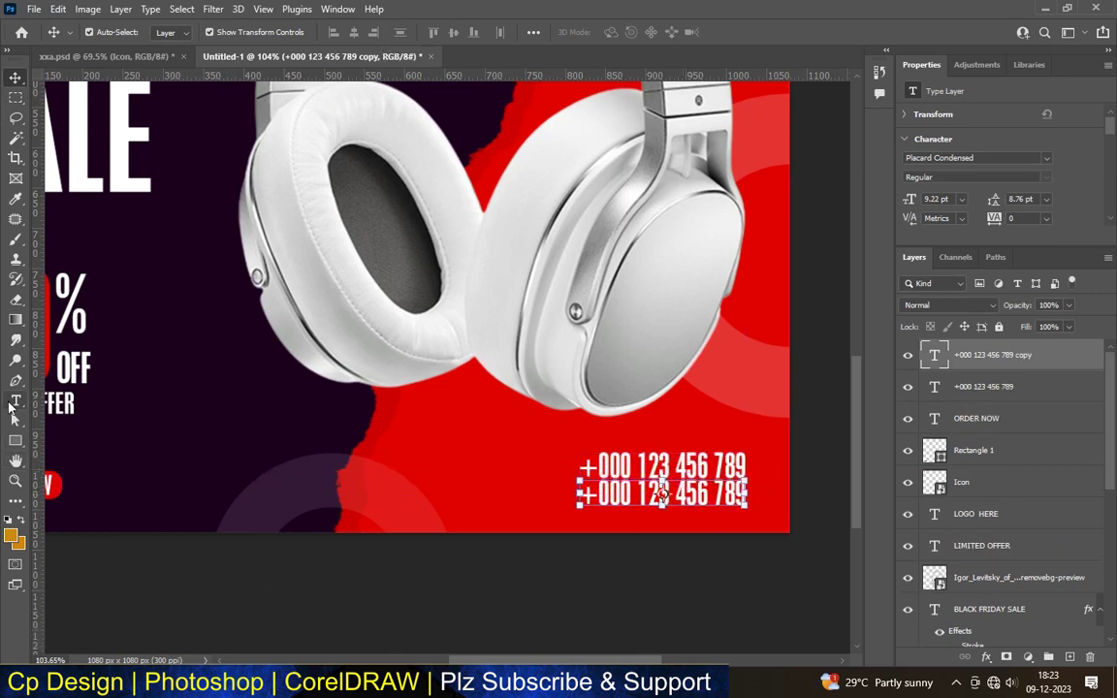
pyautogui.click(13, 402)
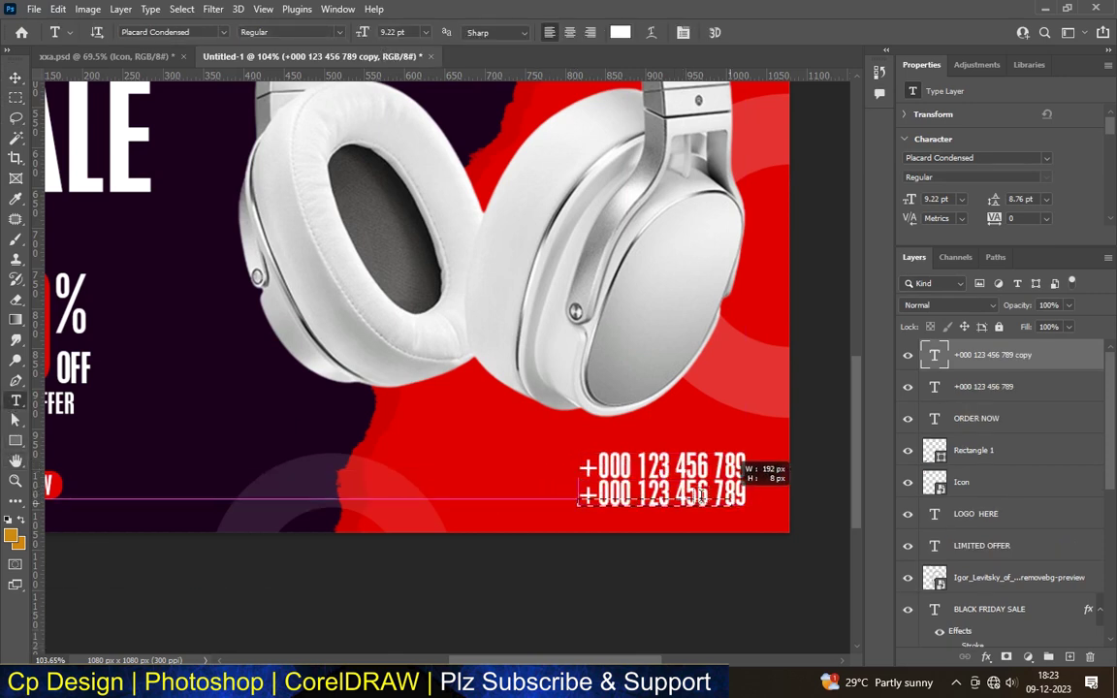
pyautogui.click(578, 499)
pyautogui.press('Escape')
pyautogui.click(16, 77)
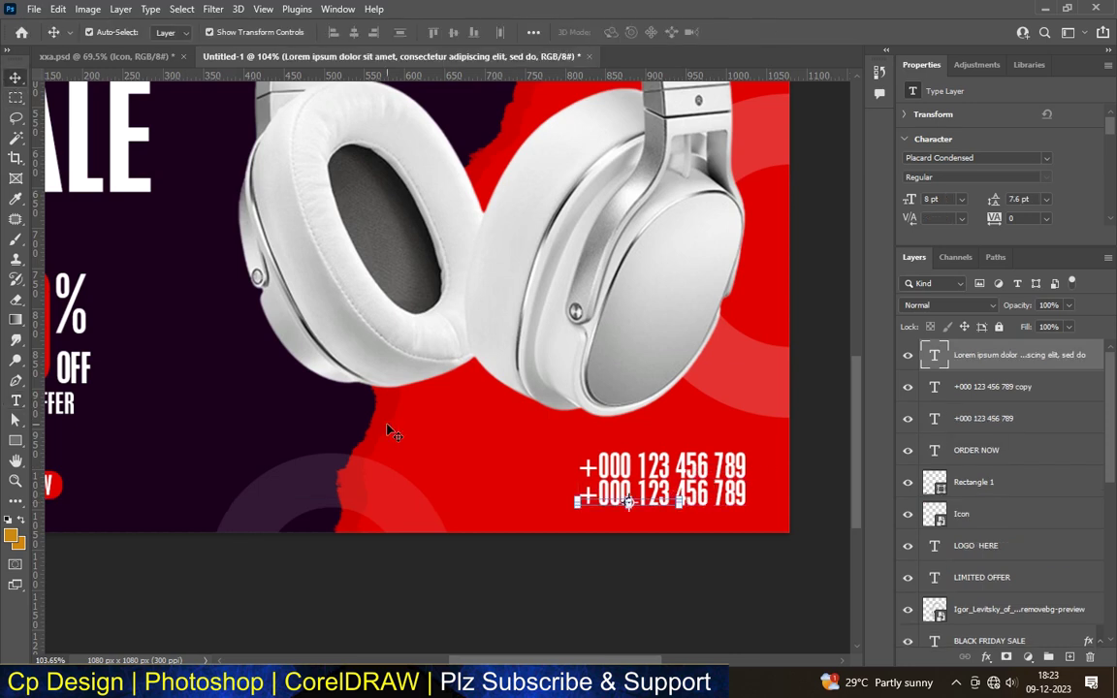
pyautogui.click(16, 401)
pyautogui.scroll(3, 492, 468)
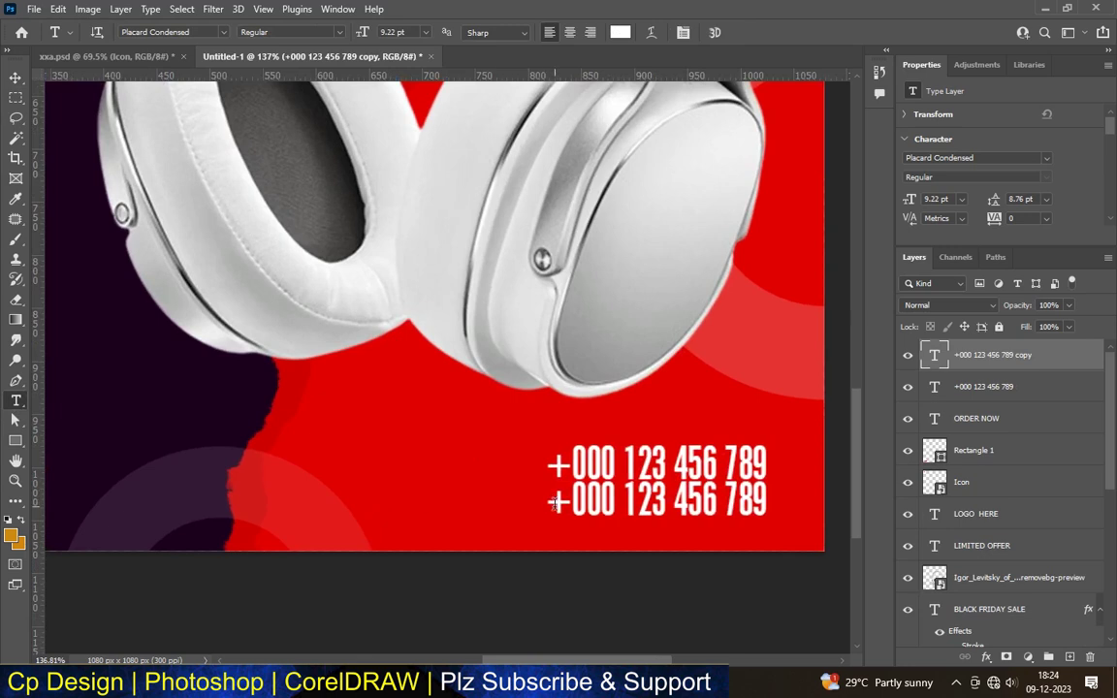
pyautogui.click(553, 502)
pyautogui.hotkey('ctrl', 'a')
pyautogui.write('www')
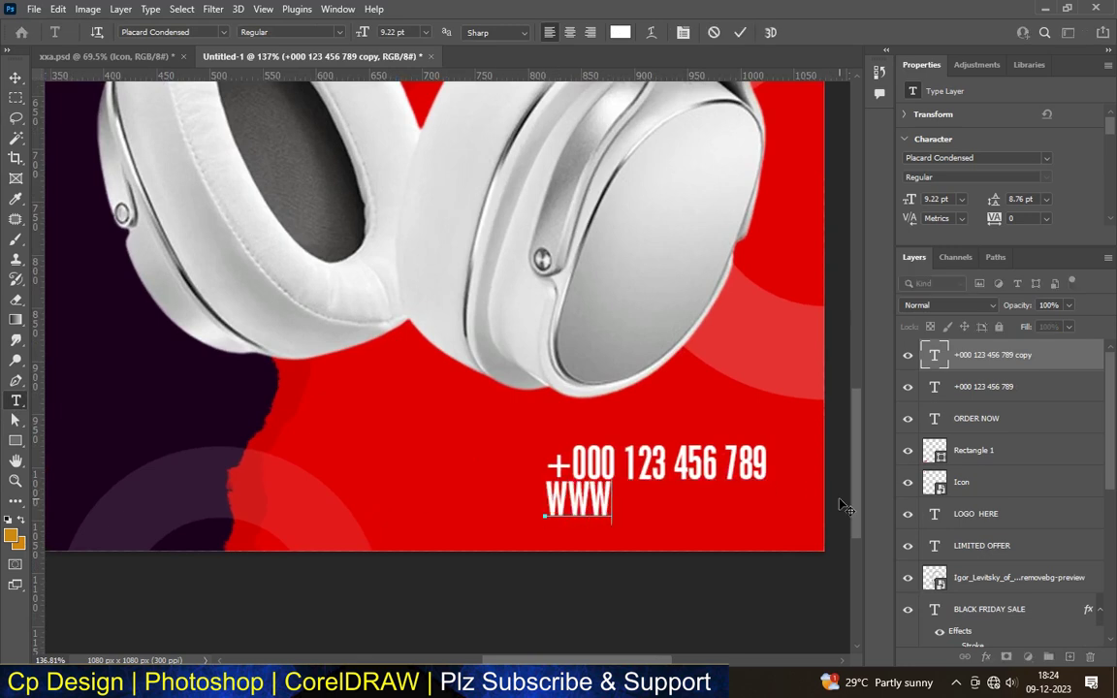
pyautogui.write('urwebsi')
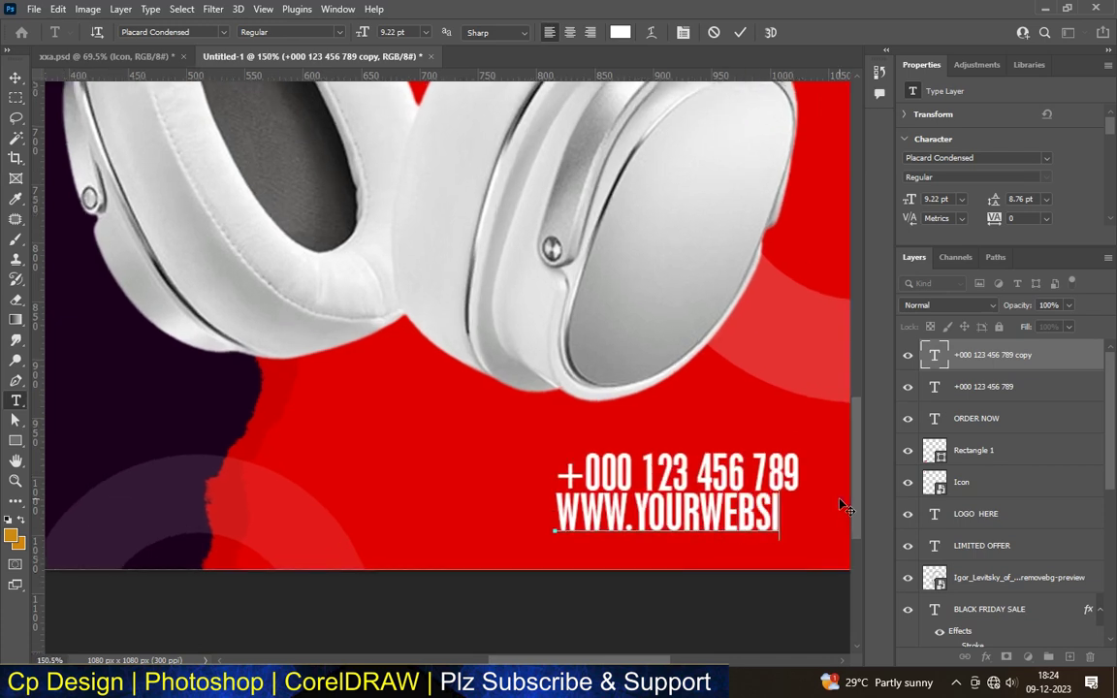
pyautogui.write('te')
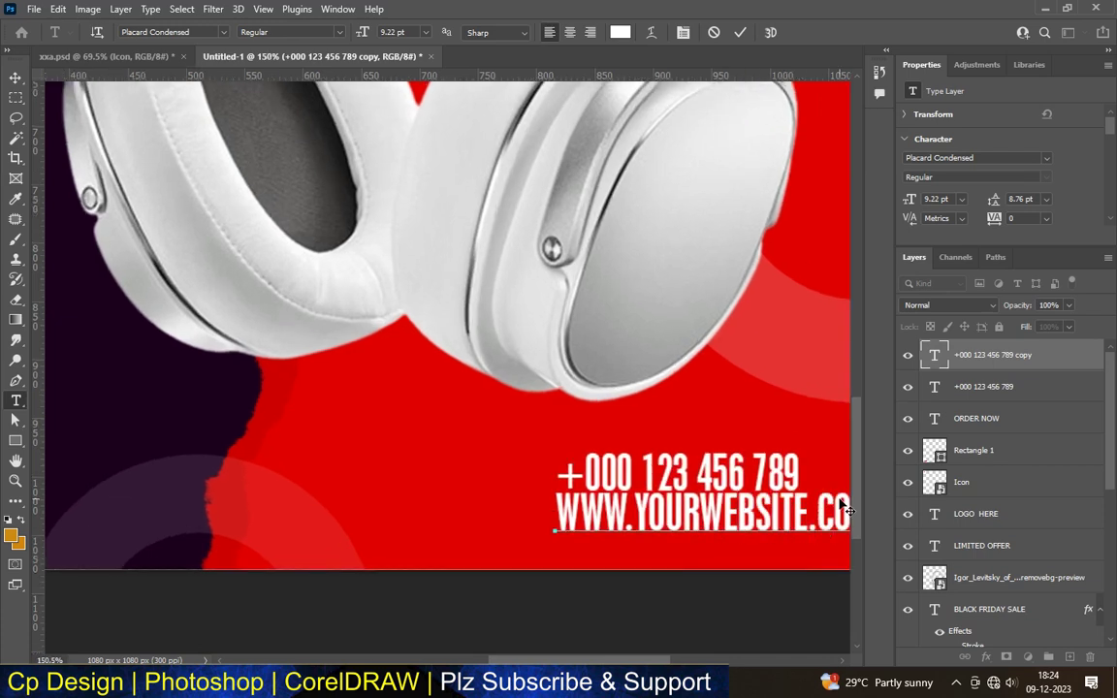
pyautogui.click(19, 78)
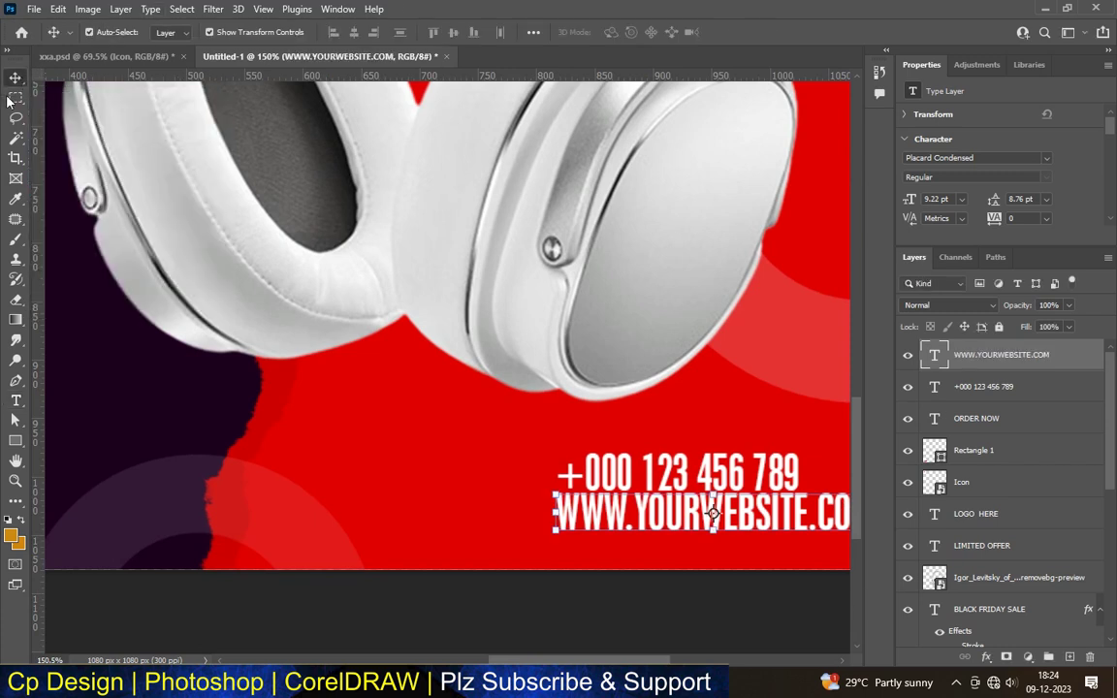
# Shrink the website line to about 7.37 pt so it fits beneath the phone number
pyautogui.scroll(-2, 356, 387)
pyautogui.scroll(-4, 592, 406)
pyautogui.scroll(2, 593, 405)
pyautogui.scroll(1, 701, 479)
pyautogui.moveTo(700, 479); pyautogui.dragTo(686, 481)
pyautogui.moveTo(581, 491); pyautogui.dragTo(554, 491)
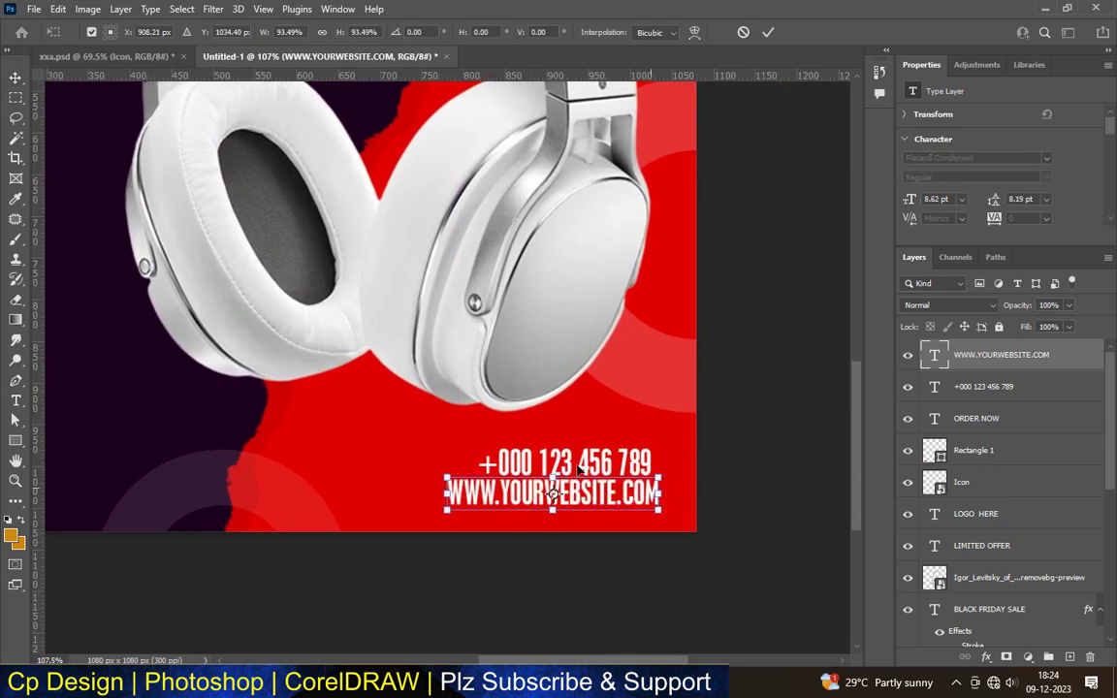
pyautogui.scroll(2, 577, 464)
pyautogui.scroll(1, 577, 465)
pyautogui.moveTo(308, 560); pyautogui.dragTo(370, 549)
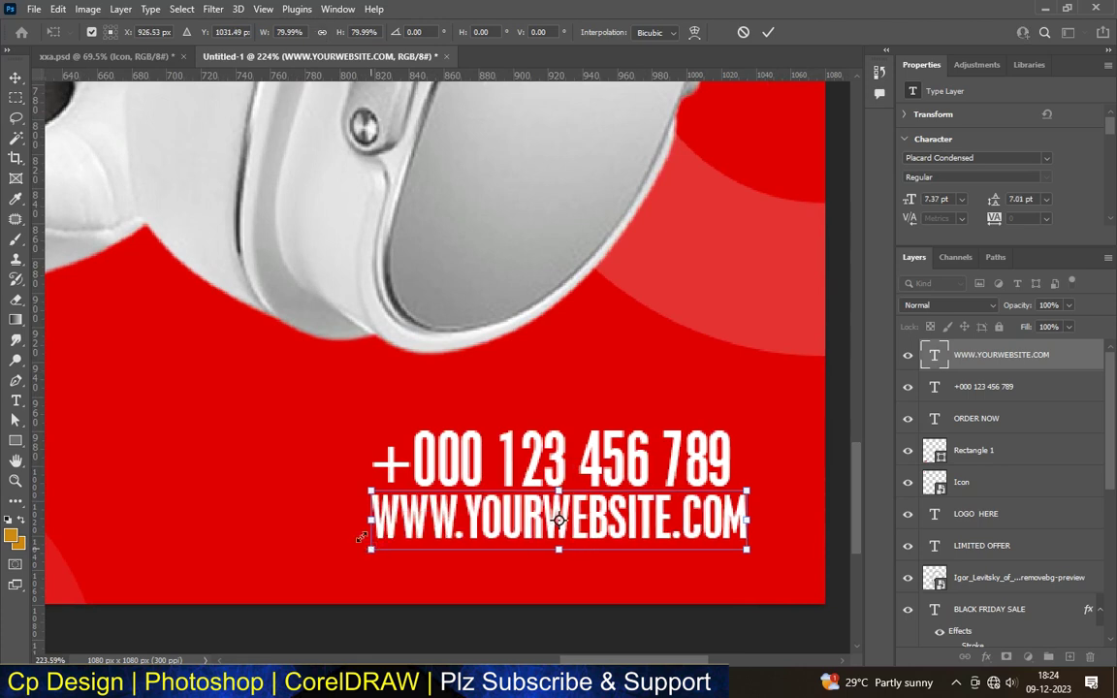
pyautogui.click(14, 75)
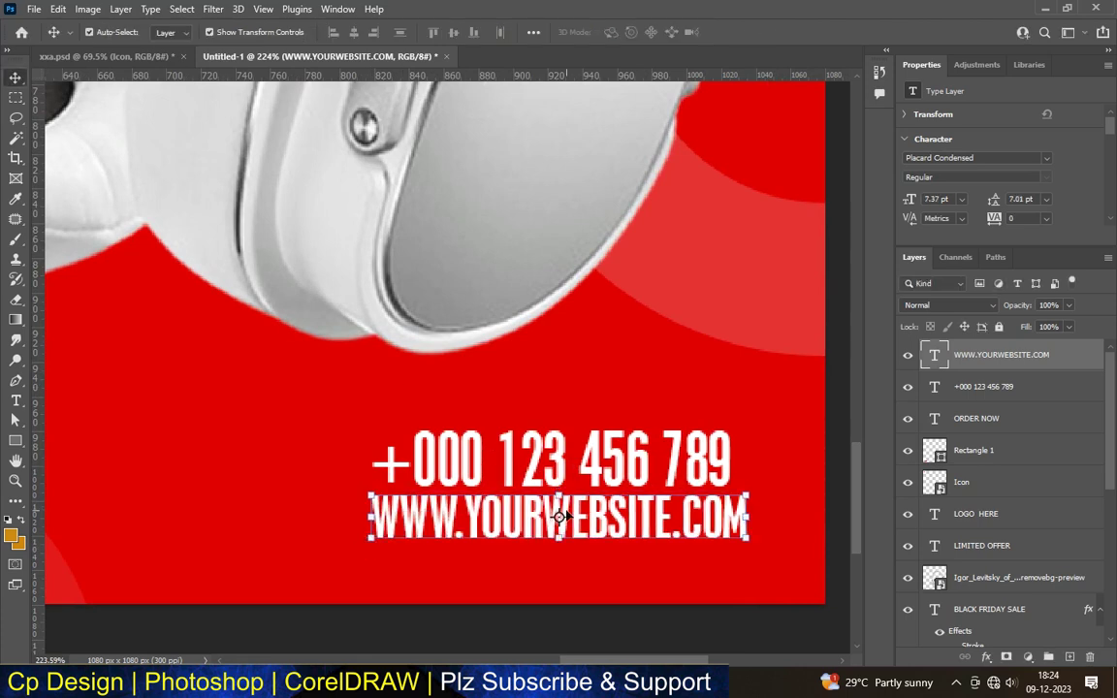
pyautogui.keyDown('alt'); pyautogui.scroll(-3, 560, 516); pyautogui.keyUp('alt')
pyautogui.scroll(-5, 651, 531)
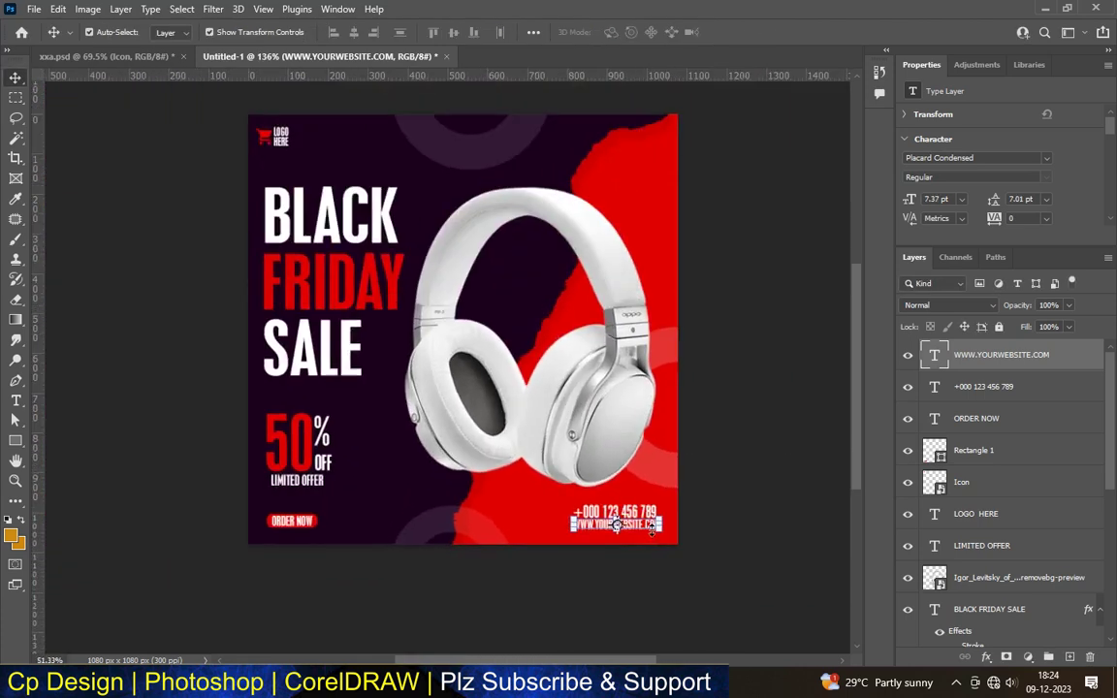
# Move the headphones image up 19 px on the poster
pyautogui.click(736, 354)
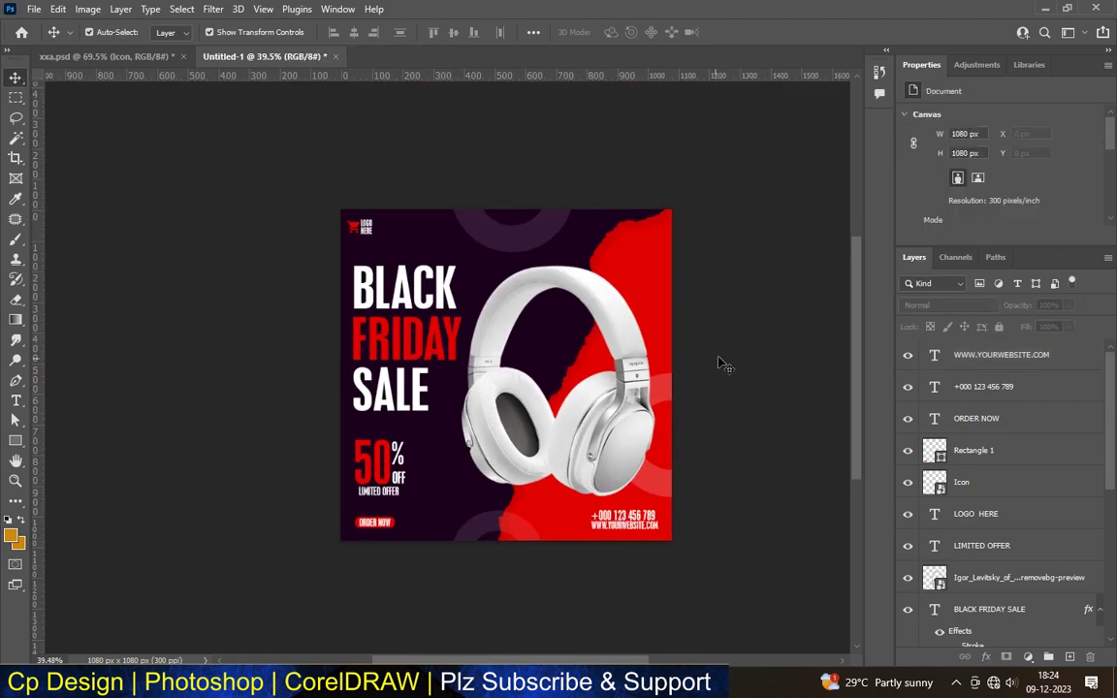
pyautogui.scroll(3, 635, 309)
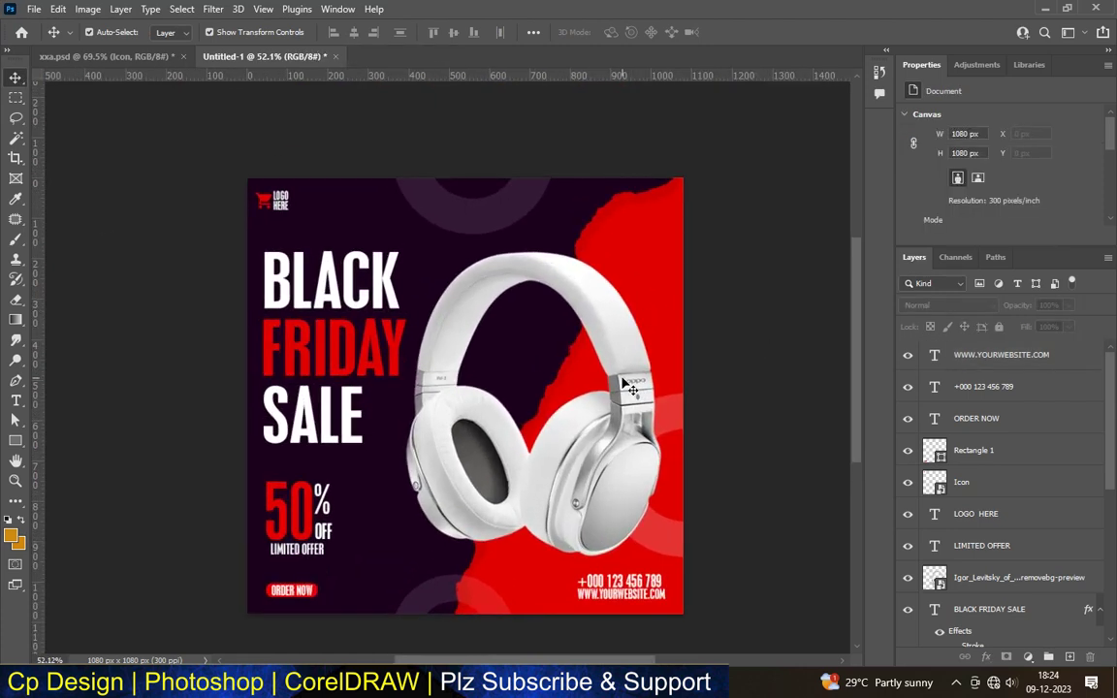
pyautogui.moveTo(535, 444); pyautogui.dragTo(597, 504)
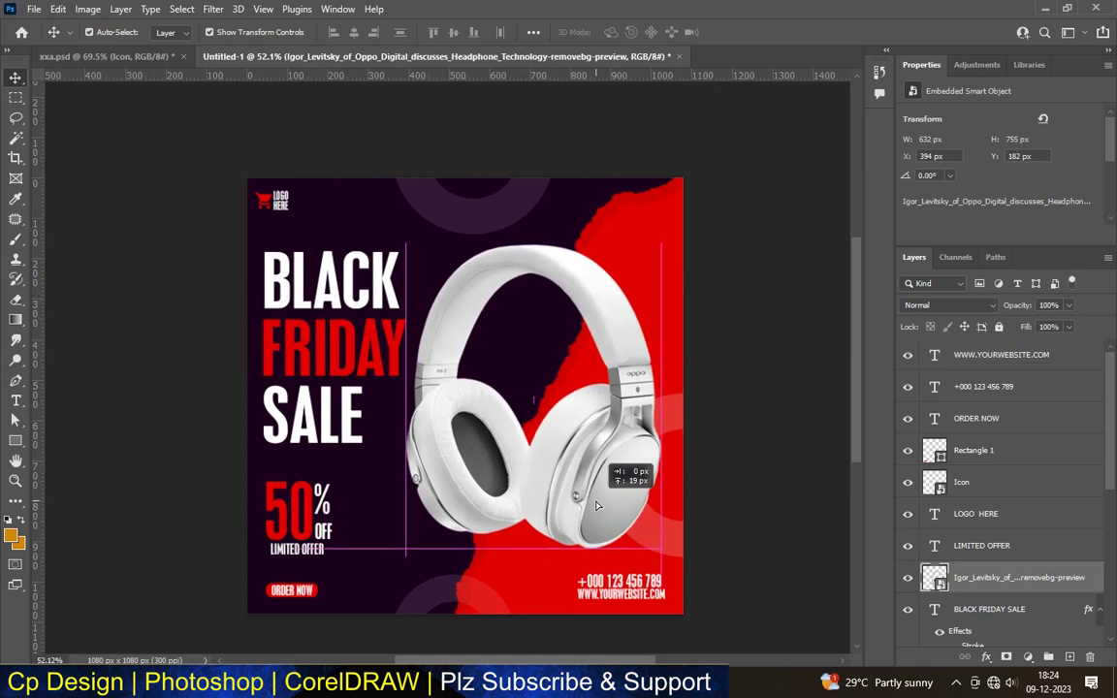
pyautogui.click(711, 475)
# Compare with the xxa.psd reference, then return to Untitled-1 and reselect the headphones
pyautogui.click(68, 57)
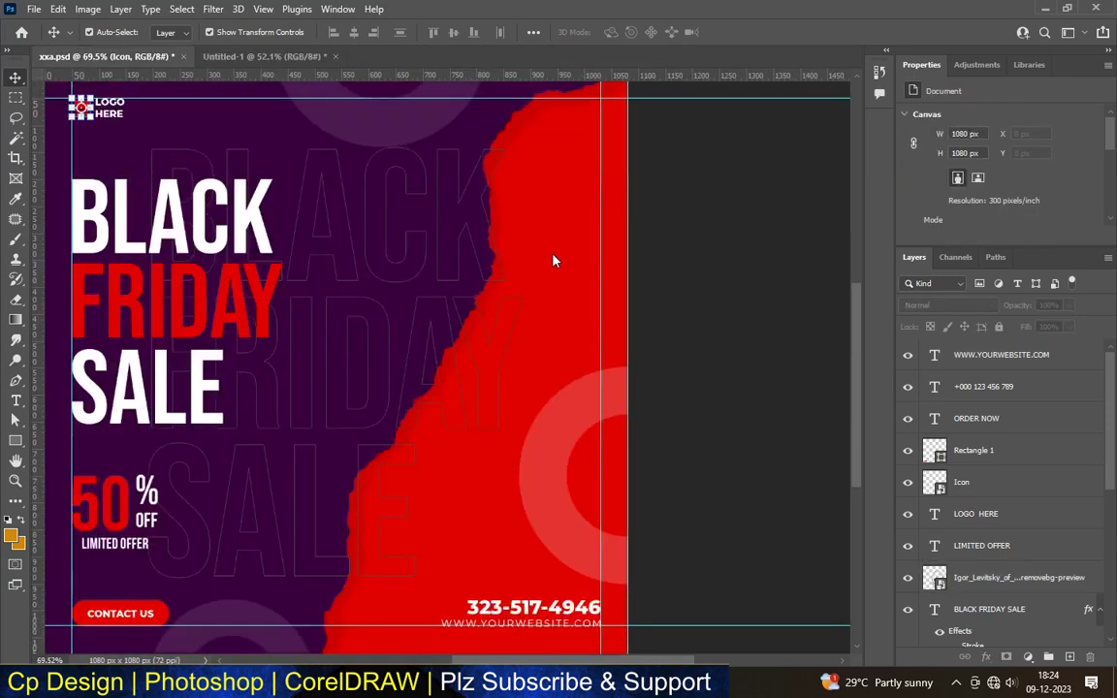
pyautogui.scroll(-2, 550, 305)
pyautogui.scroll(-3, 550, 305)
pyautogui.click(221, 61)
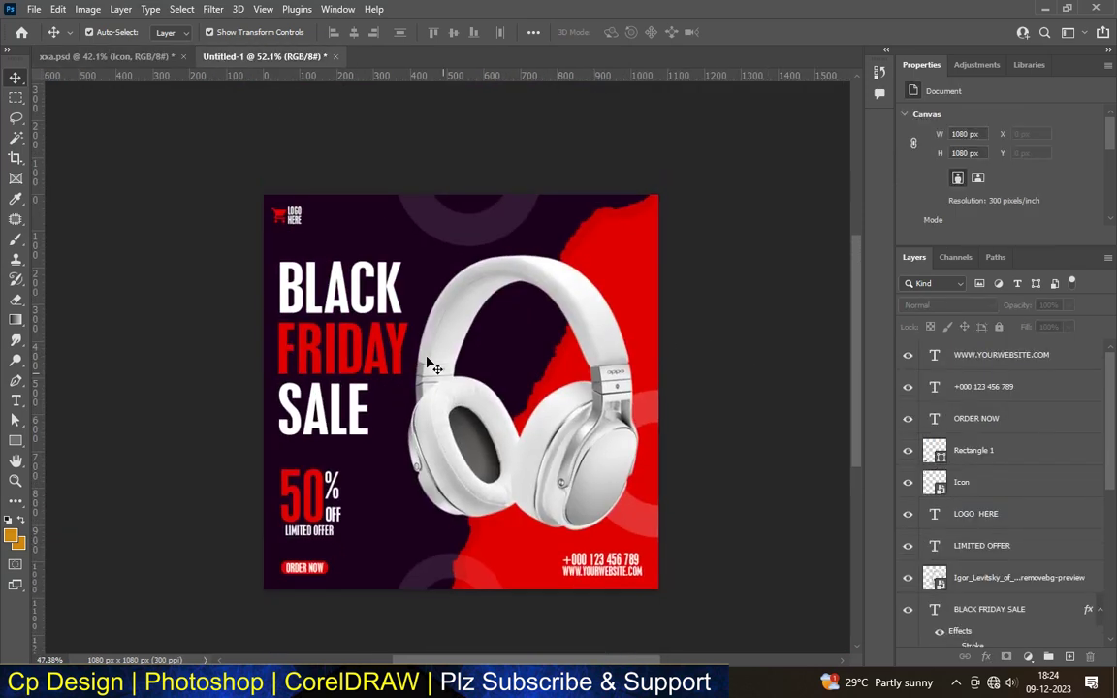
pyautogui.scroll(-3, 428, 362)
pyautogui.scroll(2, 562, 388)
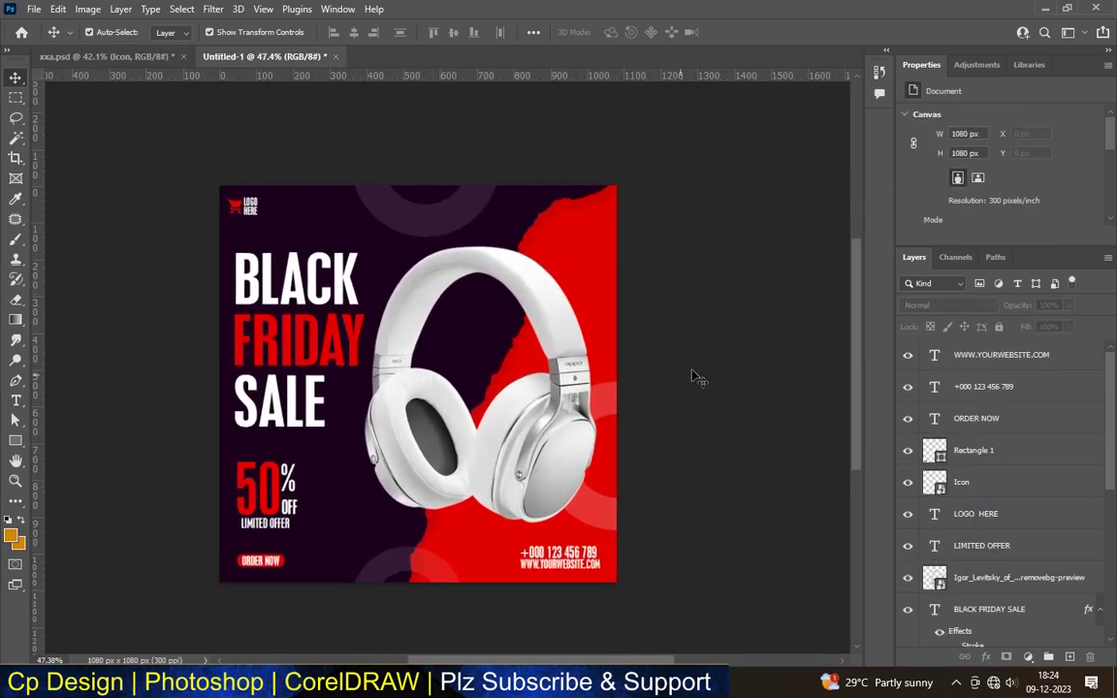
pyautogui.click(582, 419)
# Bring in the Texture layer beneath the headphones and set its blend mode to Overlay
pyautogui.moveTo(1037, 587)
pyautogui.mouseDown()
pyautogui.moveTo(984, 365)
pyautogui.moveTo(1004, 374)
pyautogui.mouseUp()
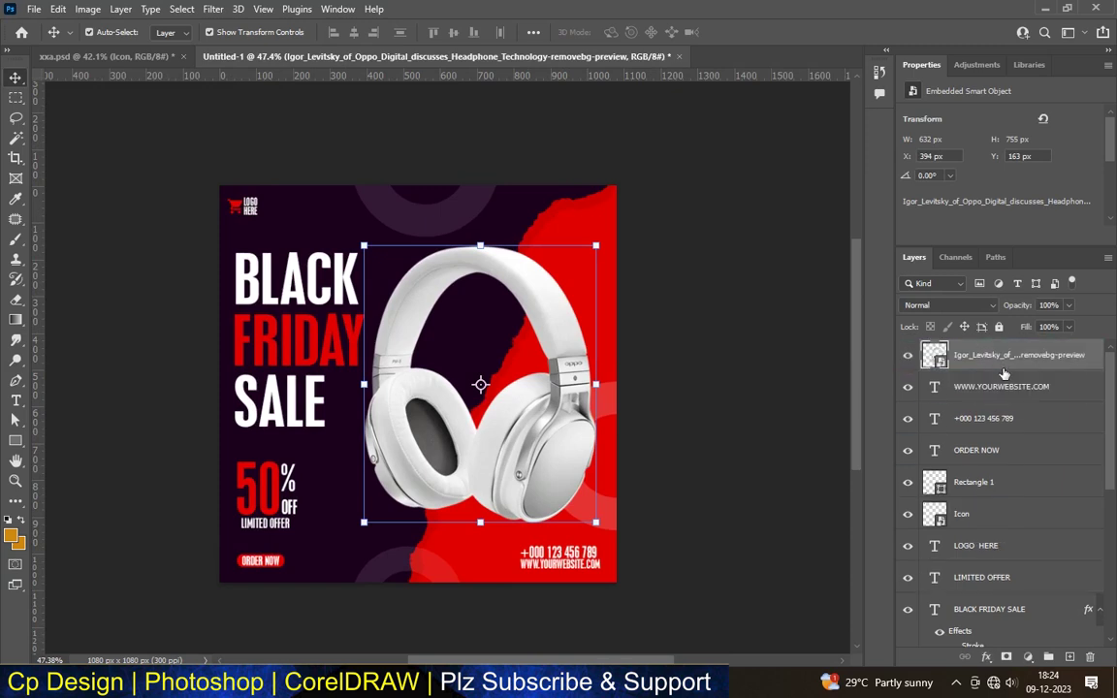
pyautogui.moveTo(713, 322)
pyautogui.mouseDown()
pyautogui.moveTo(281, 476)
pyautogui.moveTo(196, 407)
pyautogui.mouseUp()
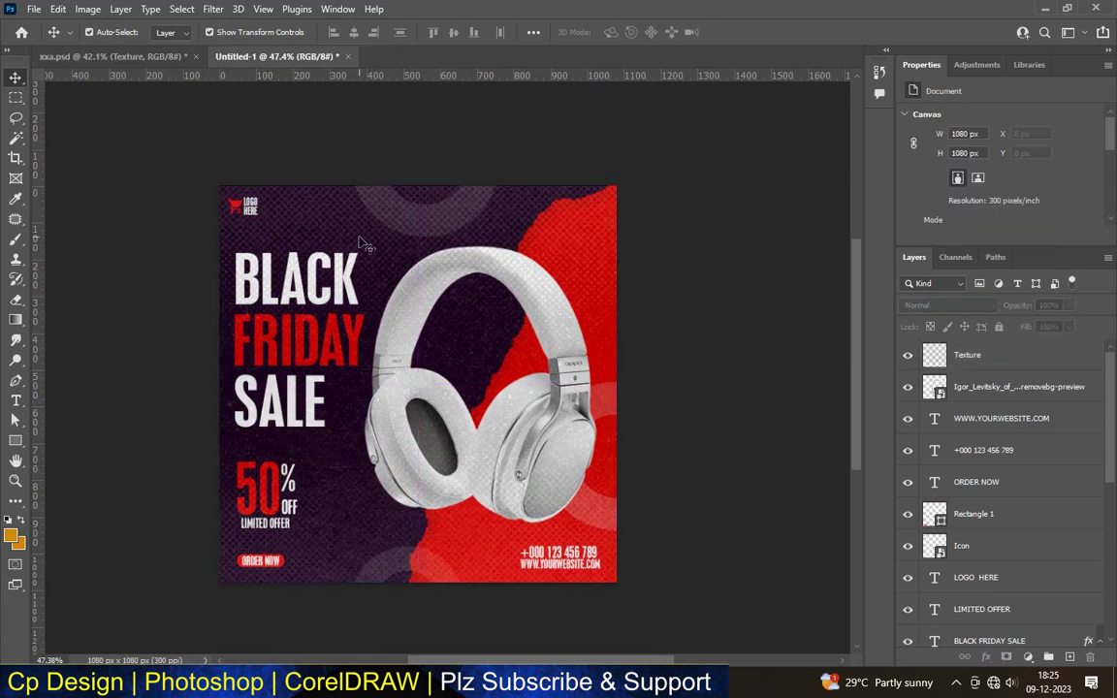
pyautogui.moveTo(992, 357); pyautogui.dragTo(987, 403)
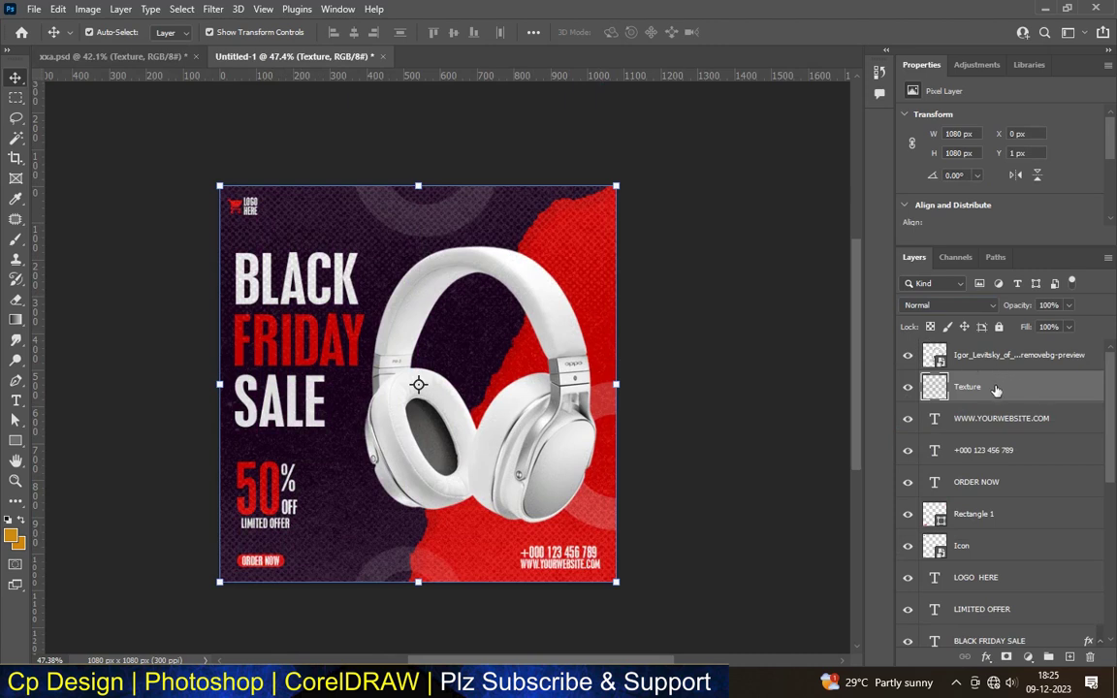
pyautogui.click(960, 305)
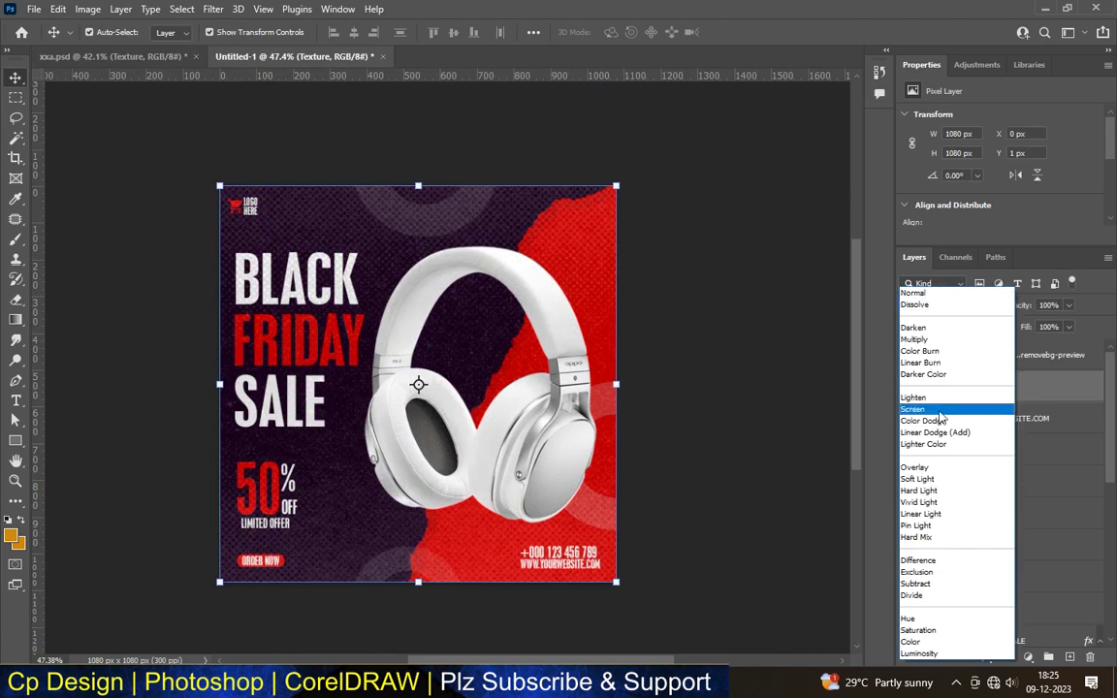
pyautogui.click(918, 468)
pyautogui.click(650, 275)
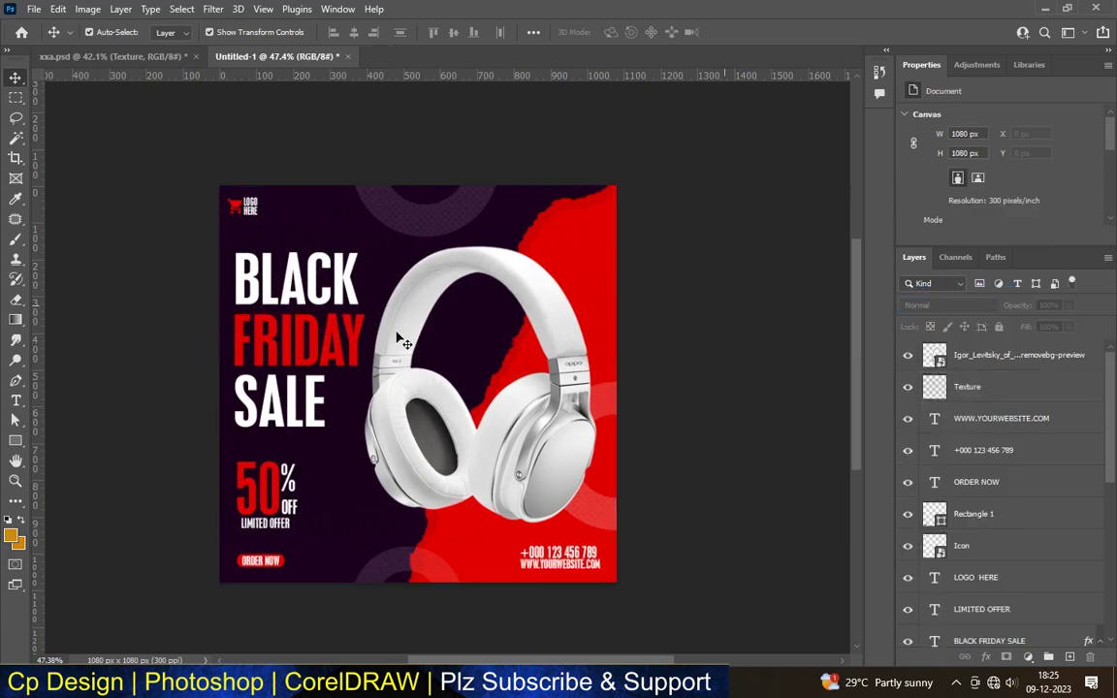
pyautogui.scroll(3, 438, 247)
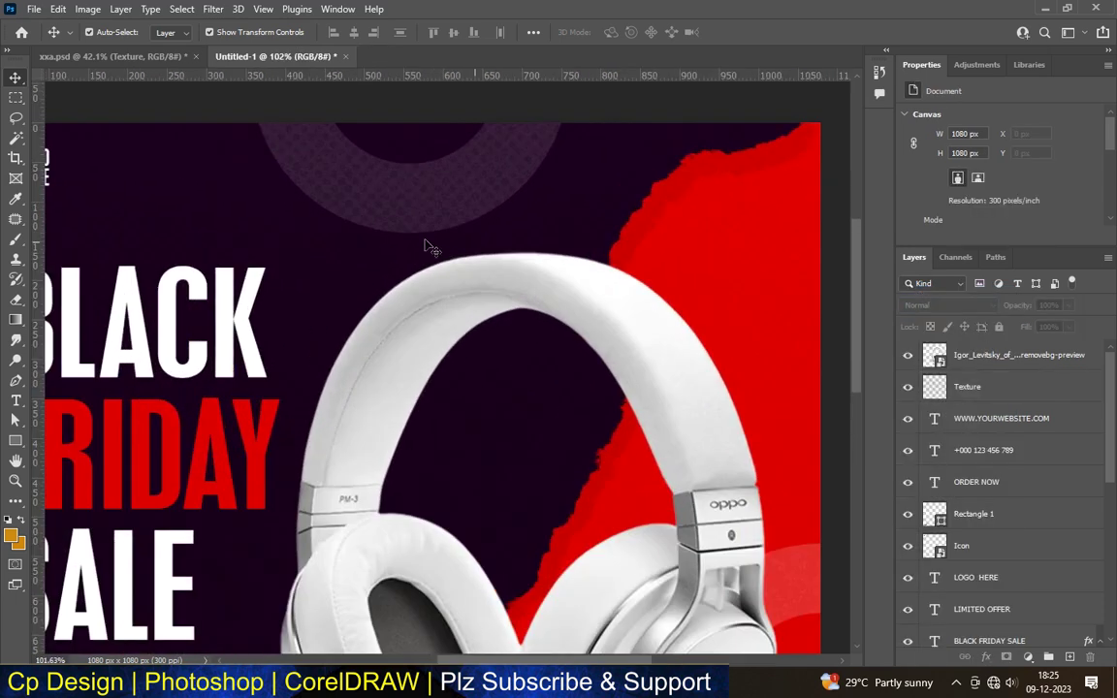
pyautogui.scroll(-2, 429, 247)
pyautogui.scroll(-2, 429, 246)
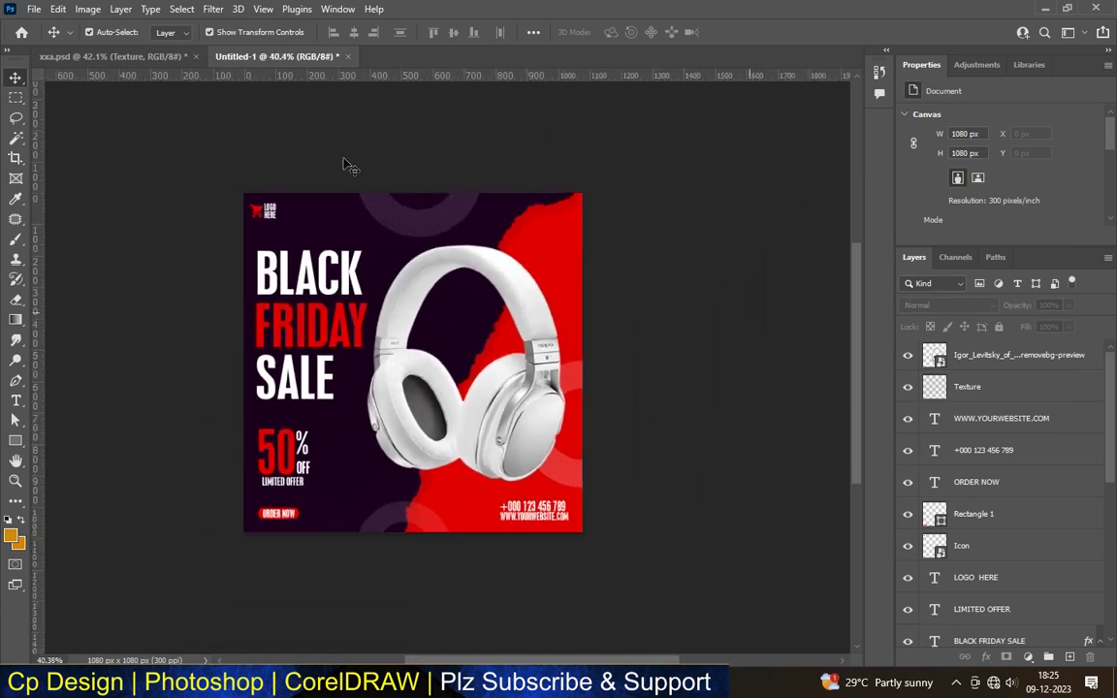
# Bring Paper-Texture from xxa.psd into the poster, aligned to the canvas, below the headphones
pyautogui.click(147, 55)
pyautogui.moveTo(970, 319); pyautogui.dragTo(429, 354)
pyautogui.moveTo(447, 218); pyautogui.dragTo(442, 257)
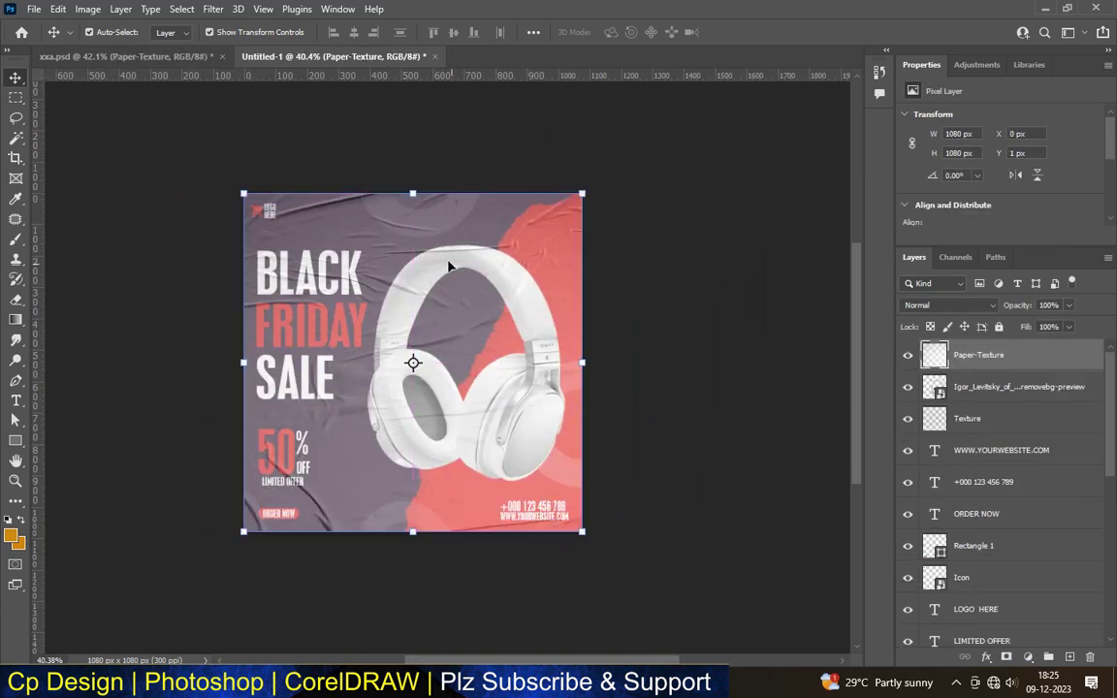
pyautogui.moveTo(962, 355)
pyautogui.mouseDown()
pyautogui.moveTo(961, 393)
pyautogui.moveTo(970, 391)
pyautogui.mouseUp()
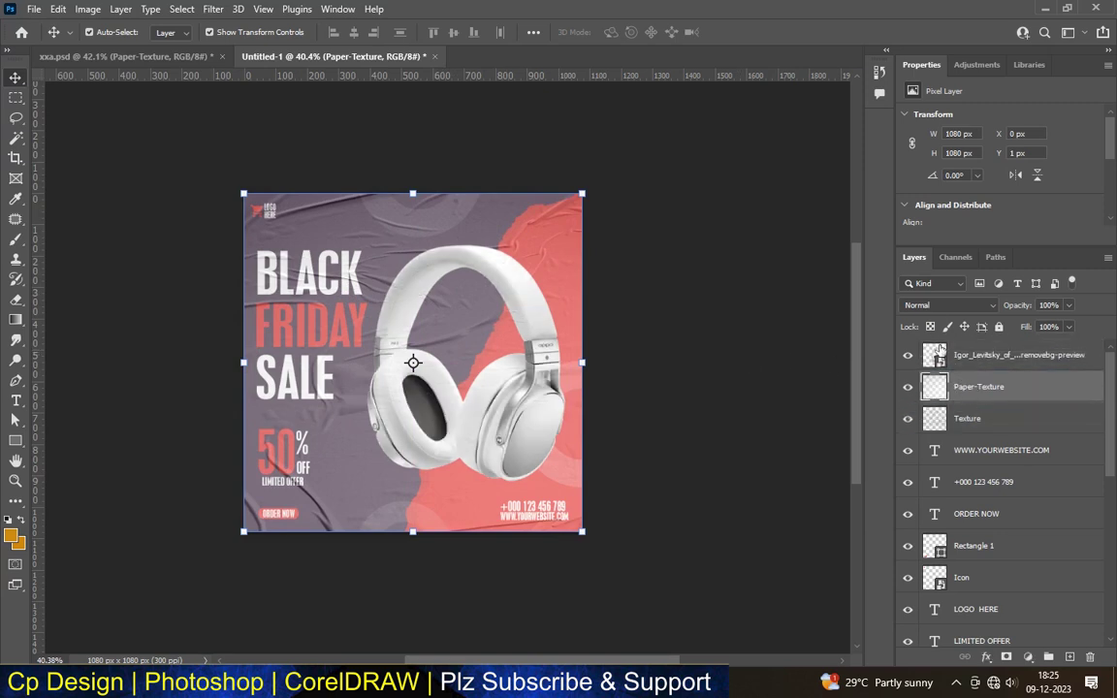
# Set the Paper-Texture layer's blend mode to Linear Burn
pyautogui.click(945, 304)
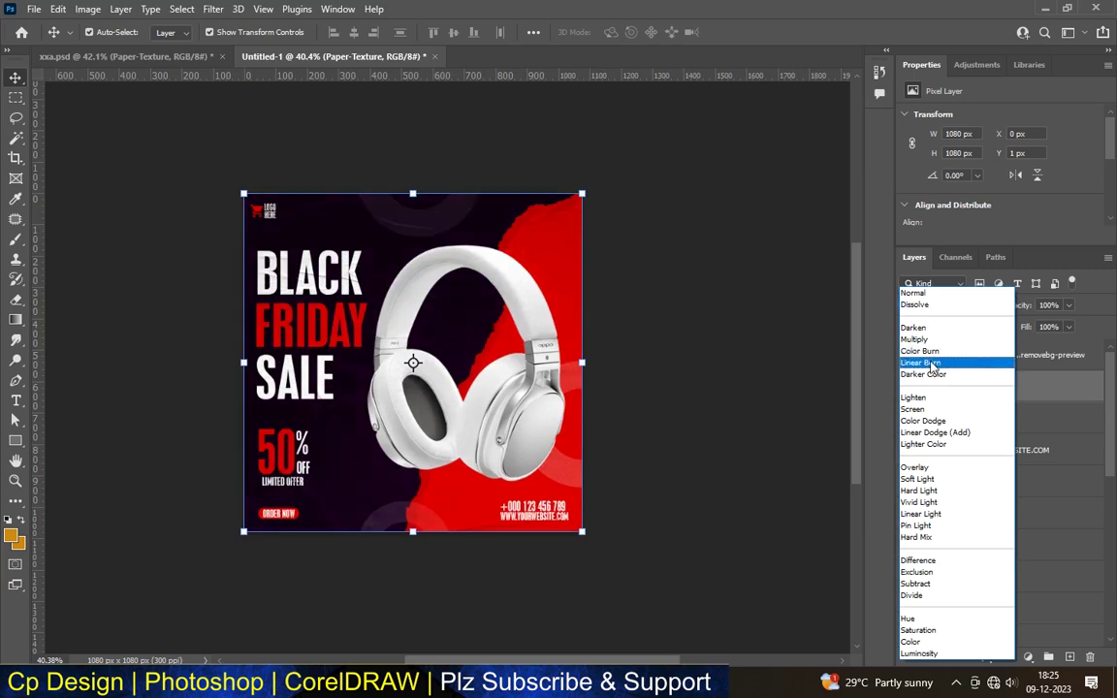
pyautogui.click(931, 364)
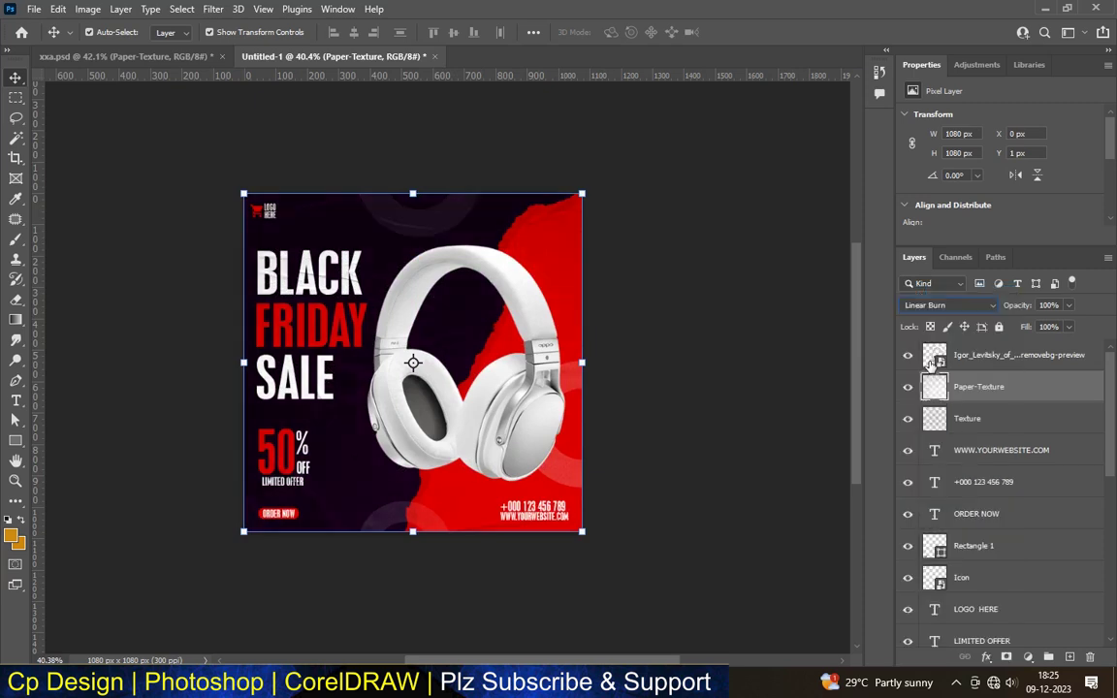
pyautogui.click(780, 392)
pyautogui.scroll(2, 464, 456)
pyautogui.scroll(2, 464, 455)
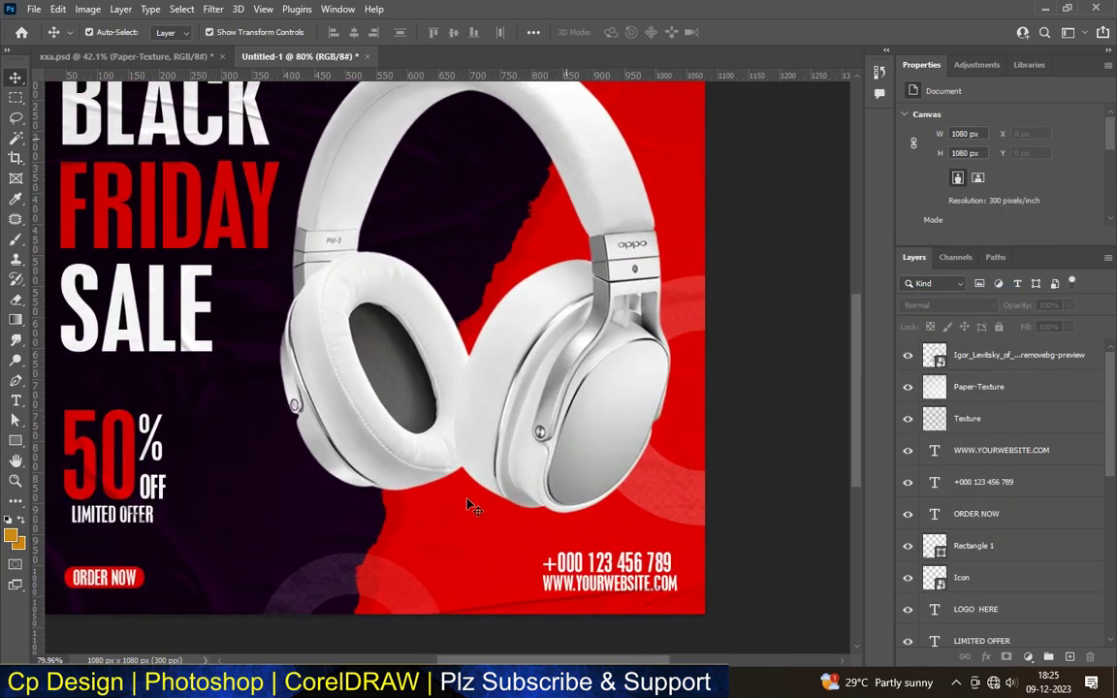
pyautogui.scroll(-2, 472, 511)
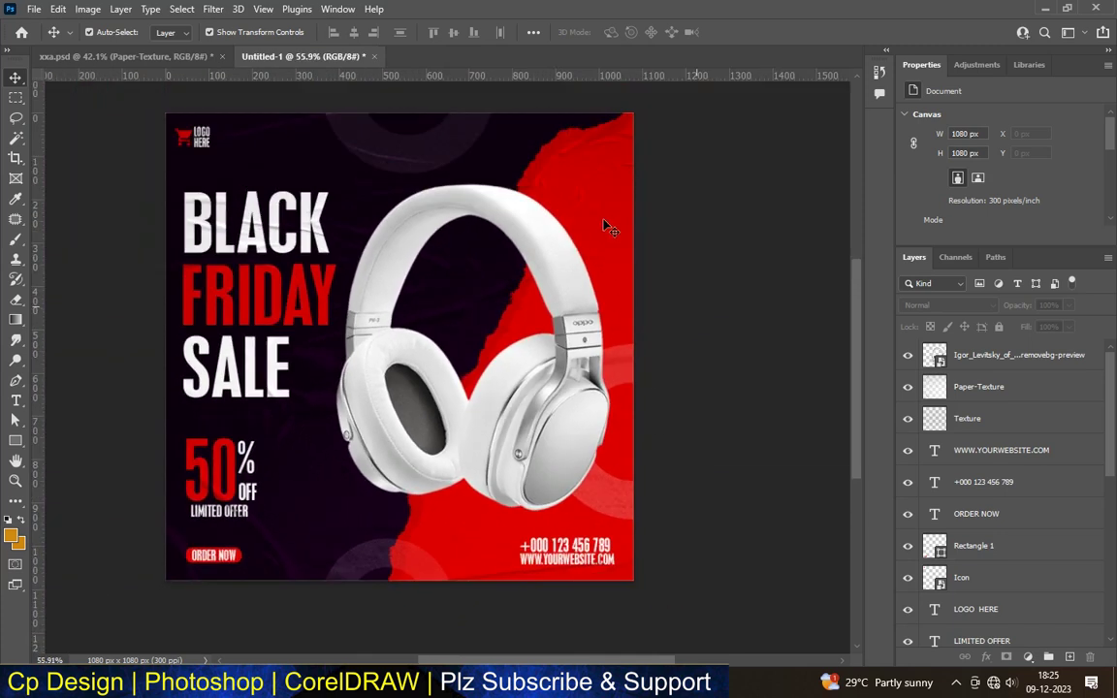
pyautogui.scroll(2, 606, 226)
pyautogui.scroll(2, 606, 218)
pyautogui.scroll(-1, 607, 217)
pyautogui.scroll(-2, 607, 218)
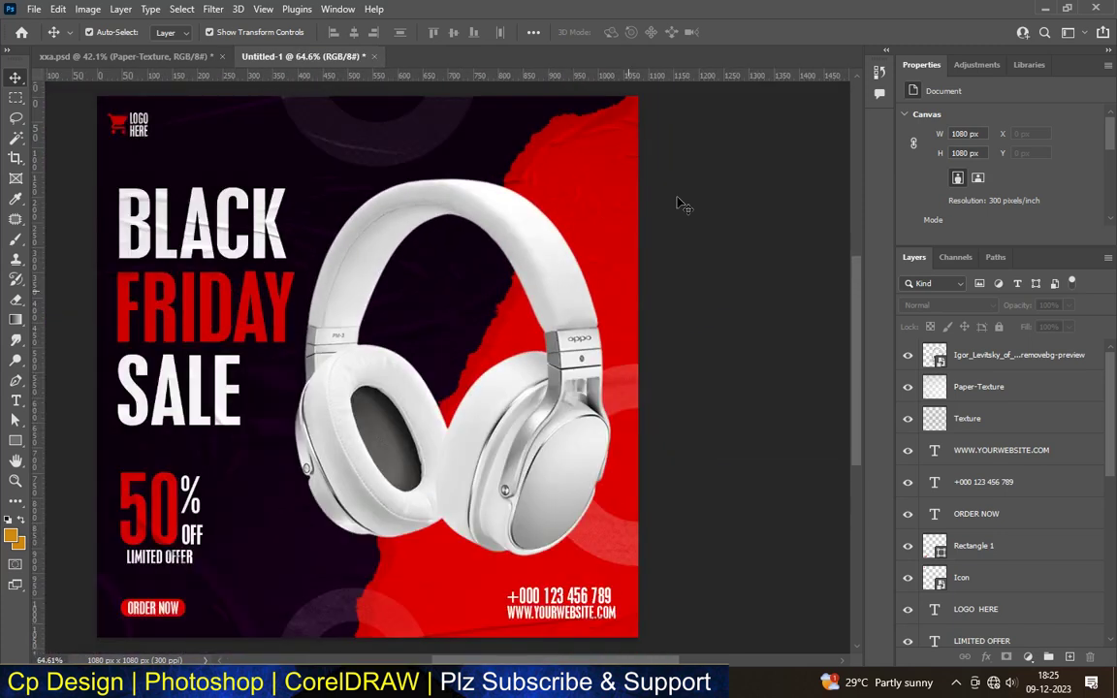
pyautogui.scroll(-2, 570, 297)
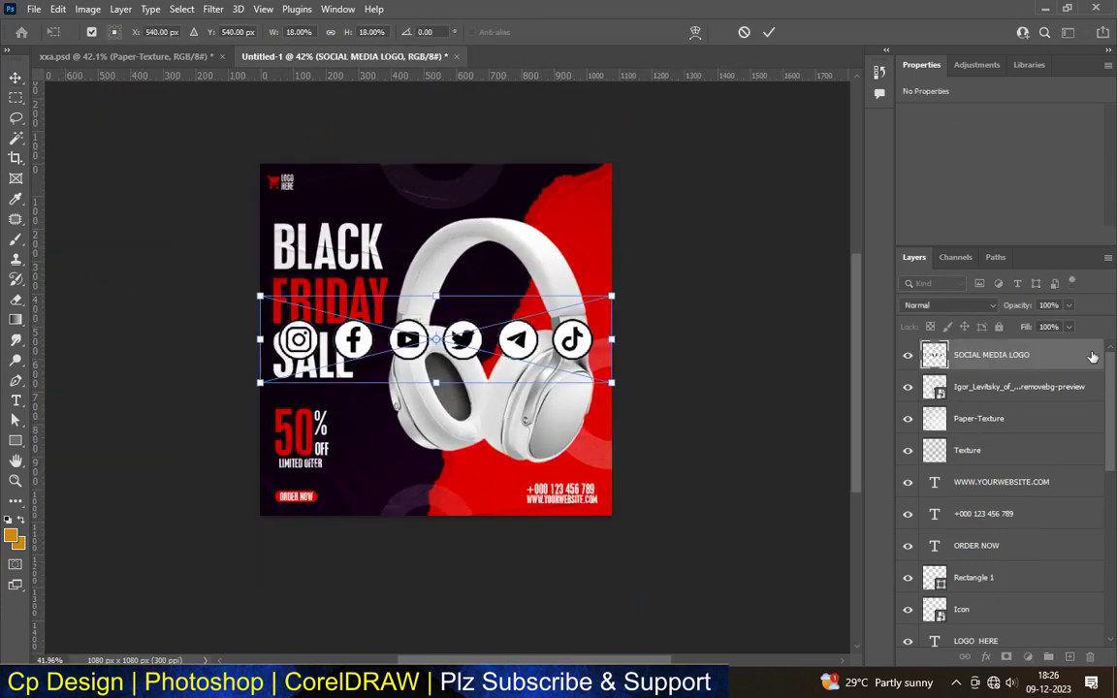
# Rasterize the SOCIAL MEDIA LOGO layer and delete the Twitter, Telegram and TikTok icons
pyautogui.press('Return')
pyautogui.rightClick(1082, 360)
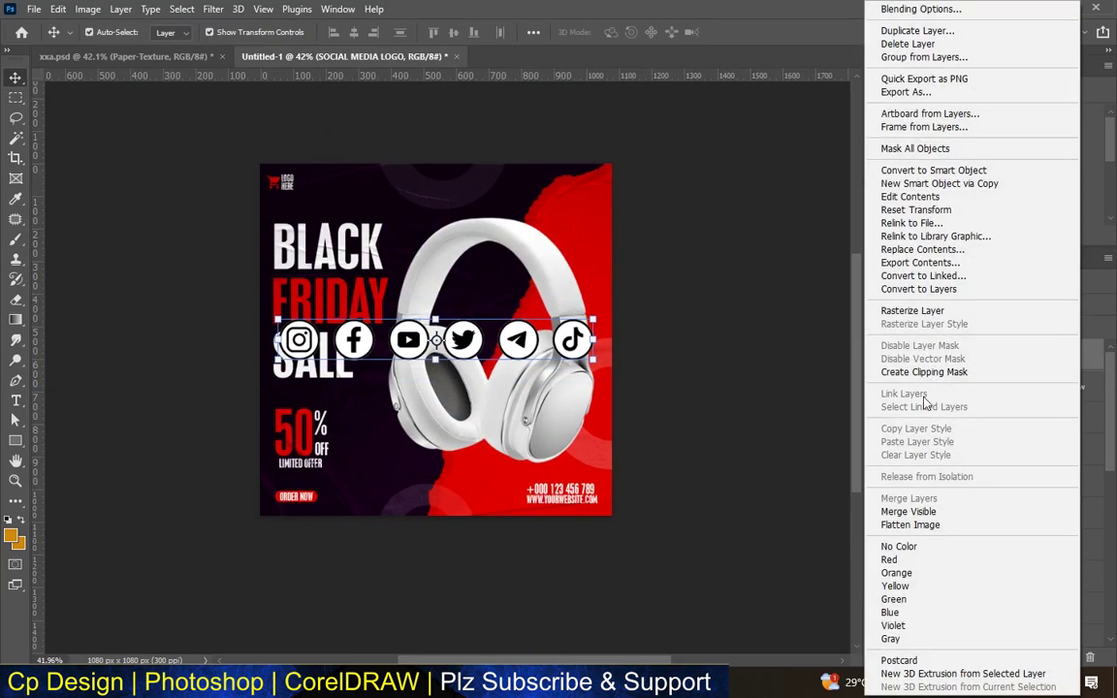
pyautogui.click(907, 310)
pyautogui.press('m')
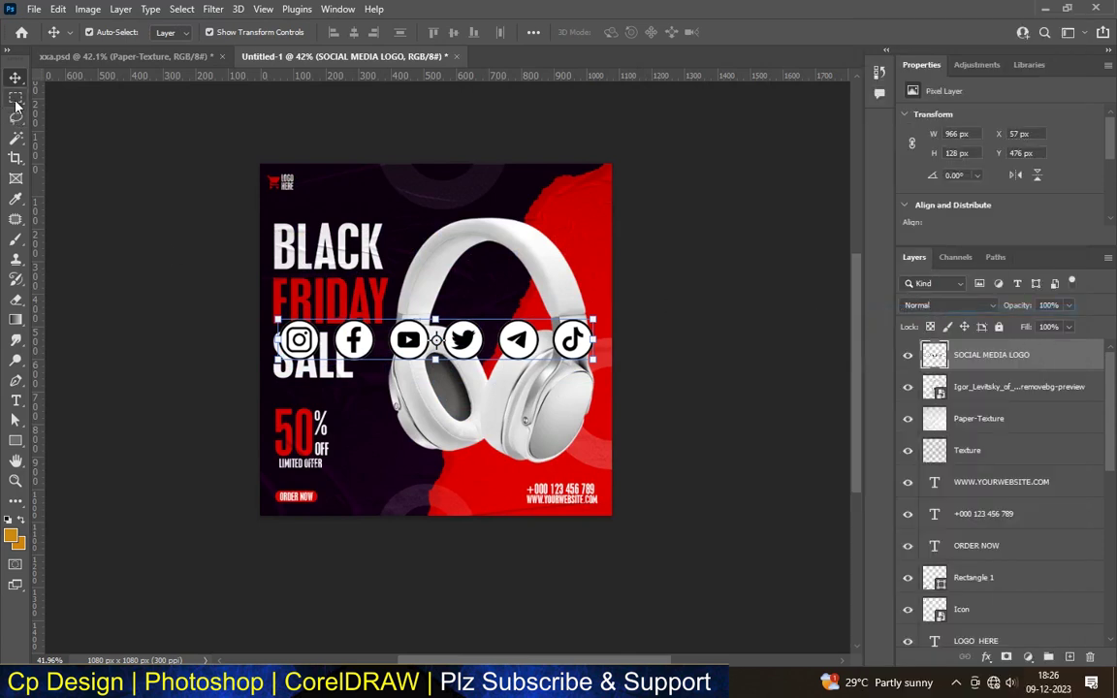
pyautogui.scroll(2, 445, 298)
pyautogui.scroll(2, 445, 298)
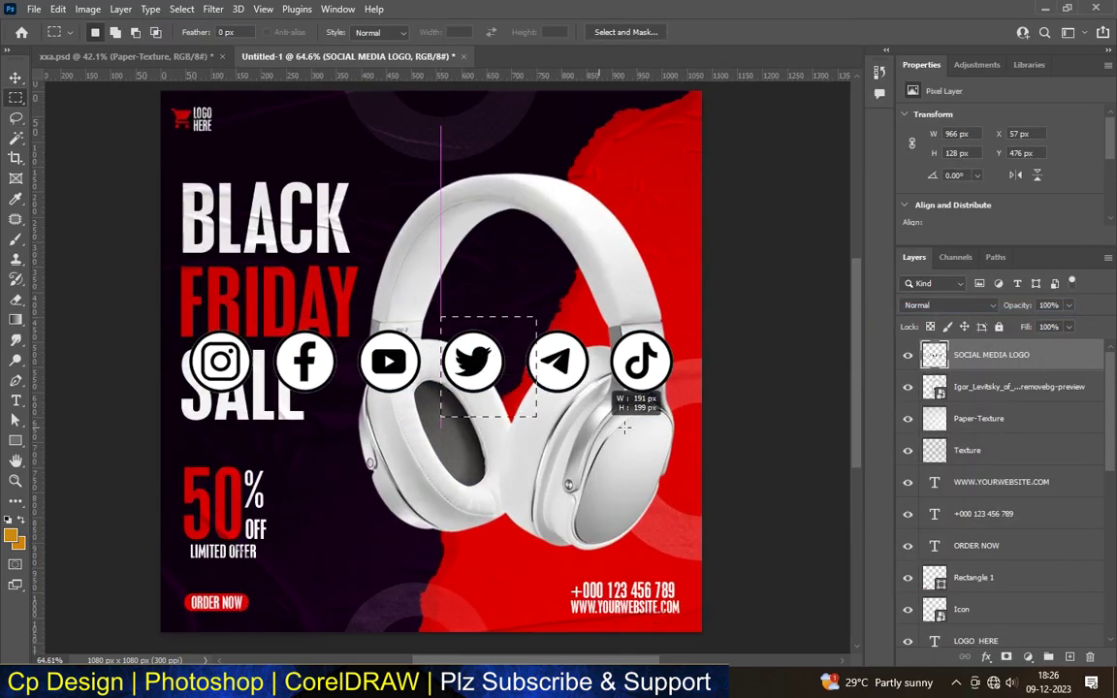
pyautogui.moveTo(441, 317); pyautogui.dragTo(677, 424)
pyautogui.press('Delete')
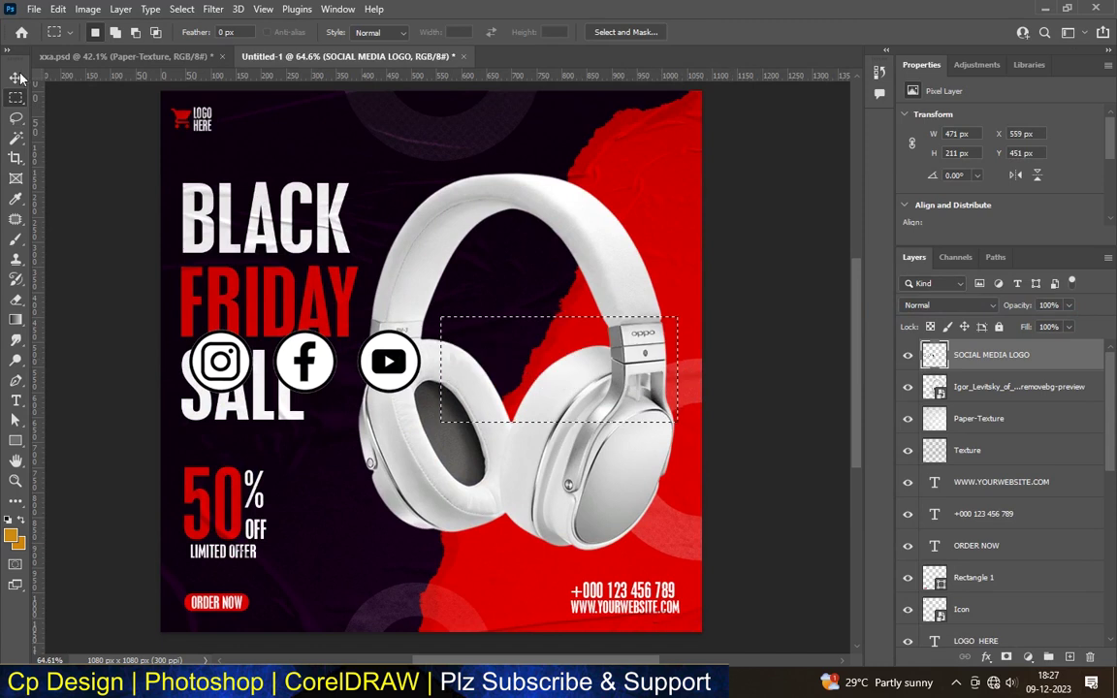
pyautogui.hotkey('ctrl', 'd')
# Move the remaining icons to the poster's top edge and shrink them to about 170 × 47 px
pyautogui.press('v')
pyautogui.scroll(-2, 357, 417)
pyautogui.moveTo(320, 375); pyautogui.dragTo(521, 230)
pyautogui.scroll(3, 523, 232)
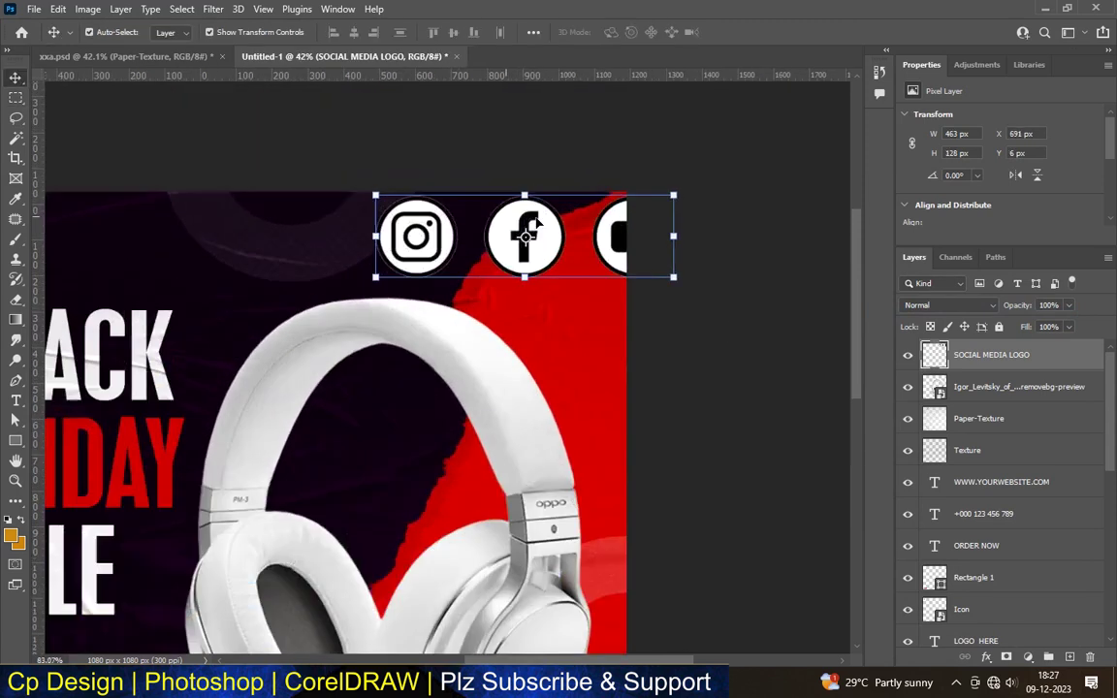
pyautogui.scroll(1, 522, 240)
pyautogui.scroll(1, 520, 245)
pyautogui.moveTo(733, 186); pyautogui.dragTo(453, 230)
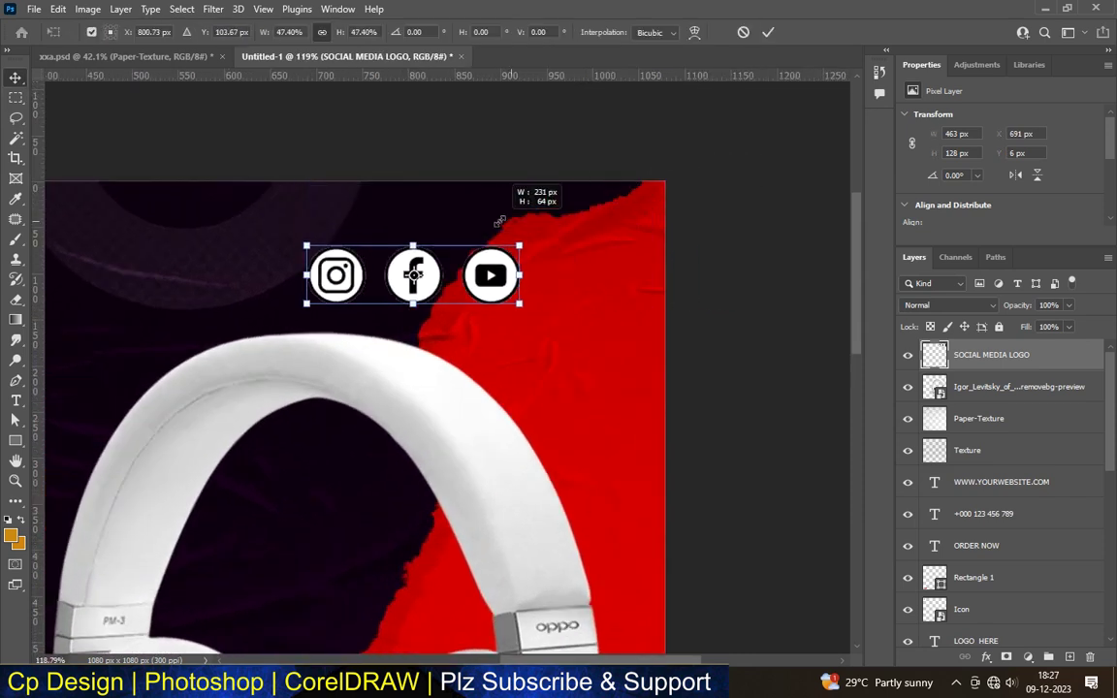
pyautogui.click(16, 76)
# Place the icons in the top-right corner with Screen blending
pyautogui.click(217, 107)
pyautogui.moveTo(442, 289); pyautogui.dragTo(602, 241)
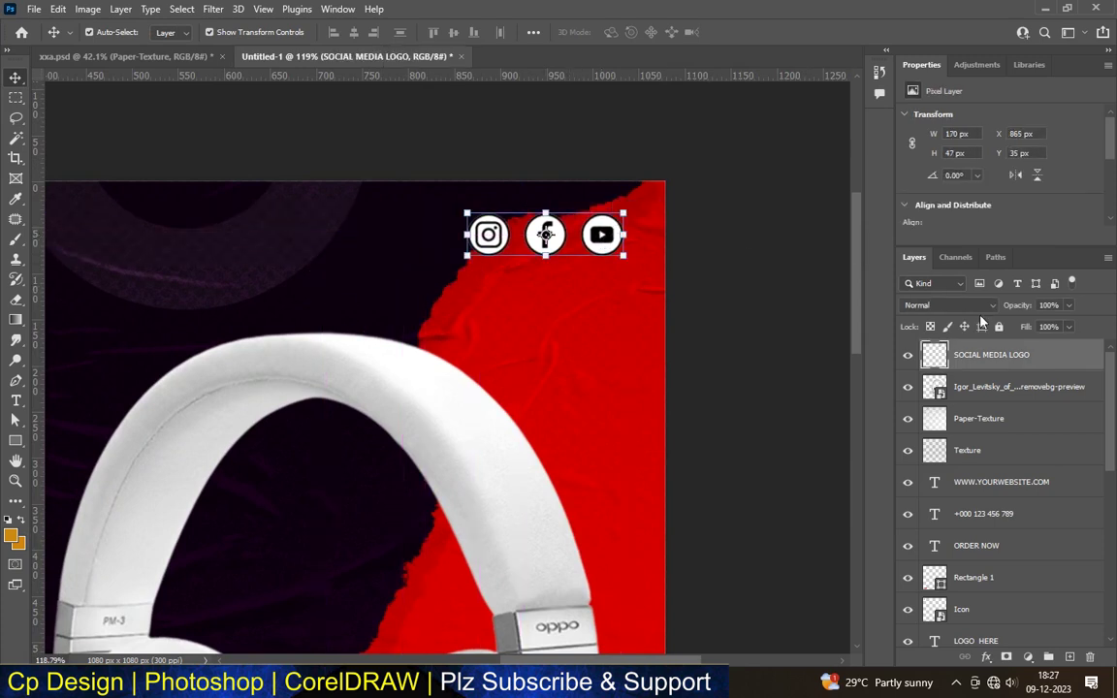
pyautogui.click(948, 304)
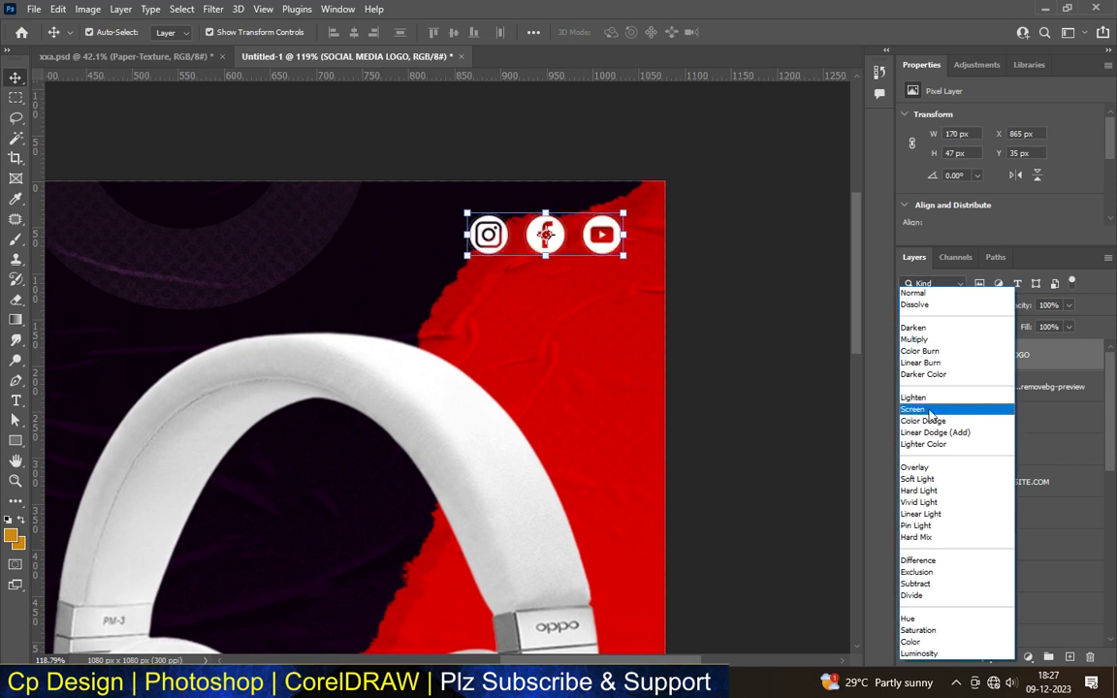
pyautogui.click(929, 409)
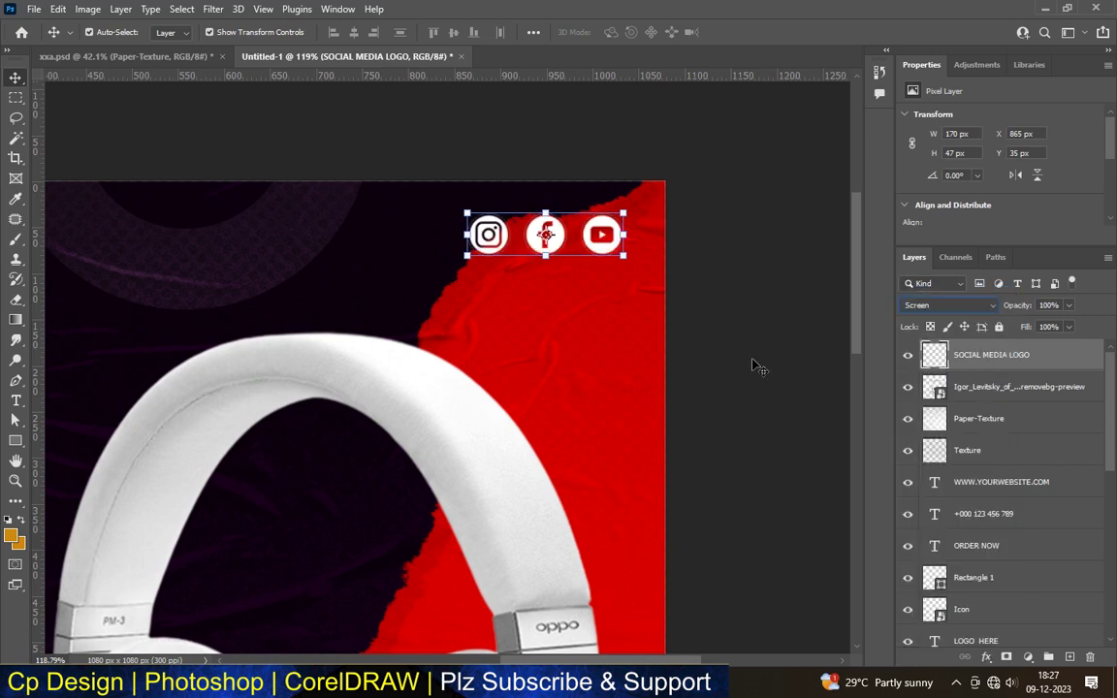
pyautogui.click(146, 112)
pyautogui.scroll(-2, 585, 189)
pyautogui.scroll(-2, 596, 199)
pyautogui.scroll(-2, 611, 208)
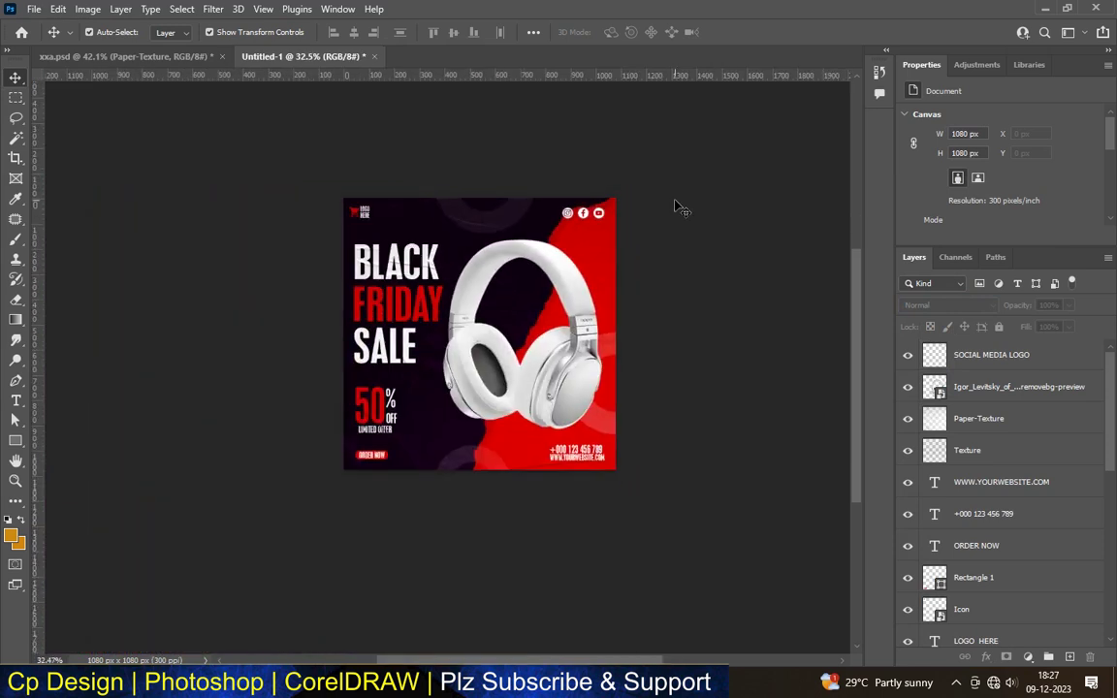
# Scale the social icons down to about 140 × 39 px and nudge them up and right
pyautogui.scroll(1, 601, 208)
pyautogui.scroll(2, 582, 194)
pyautogui.scroll(3, 582, 194)
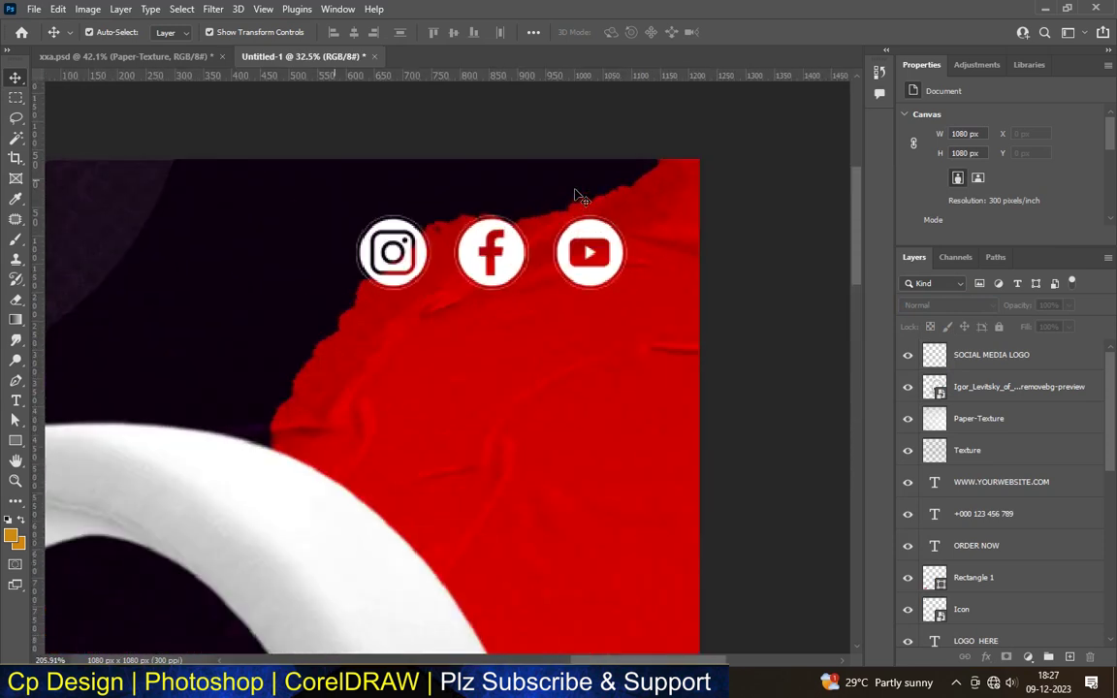
pyautogui.click(586, 251)
pyautogui.hotkey('ctrl', 't')
pyautogui.moveTo(626, 215); pyautogui.dragTo(578, 227)
pyautogui.press('Return')
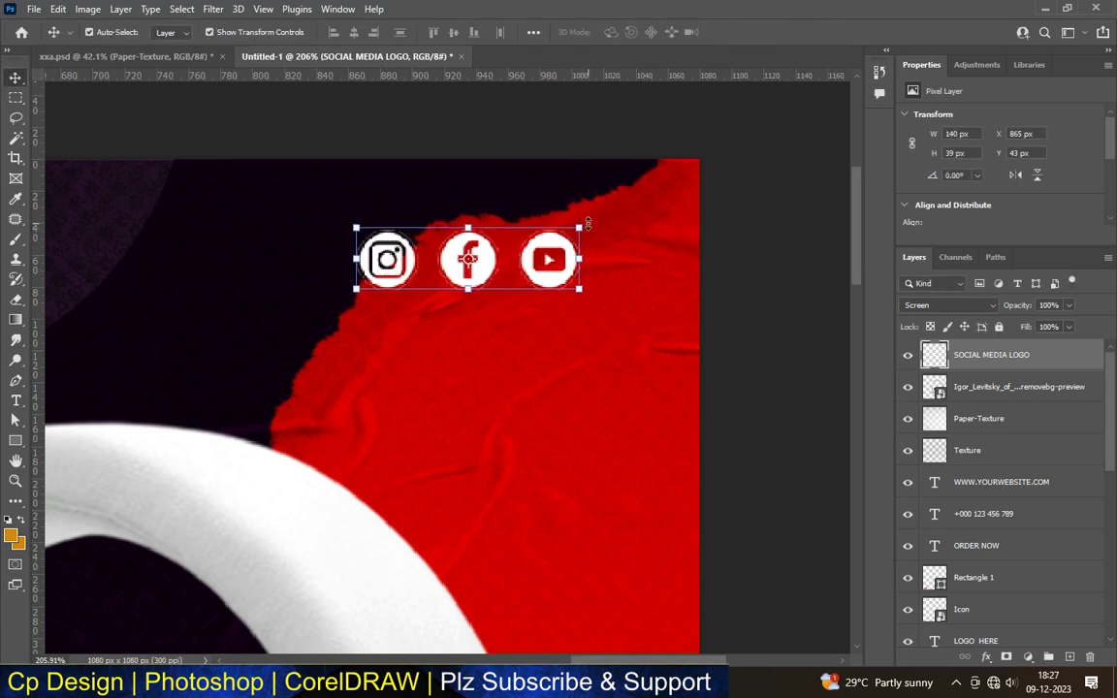
pyautogui.moveTo(550, 250); pyautogui.dragTo(596, 252)
# Return to the Move tool and select the headphone layer, then the Paper-Texture layer
pyautogui.scroll(-5, 692, 206)
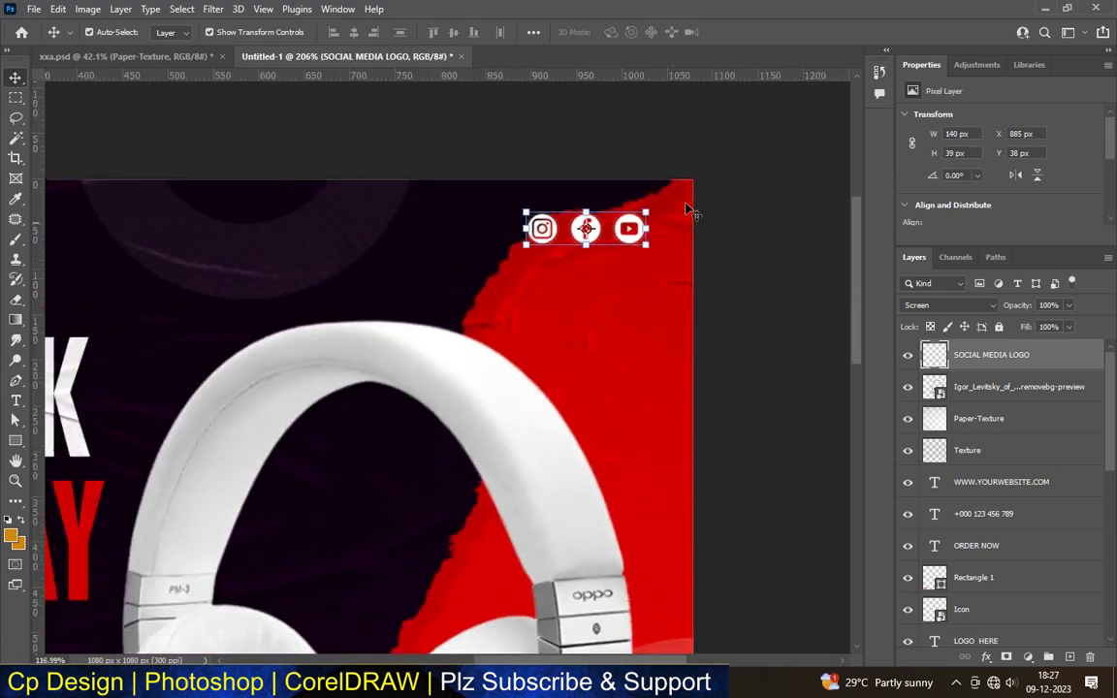
pyautogui.scroll(1, 700, 206)
pyautogui.press('b')
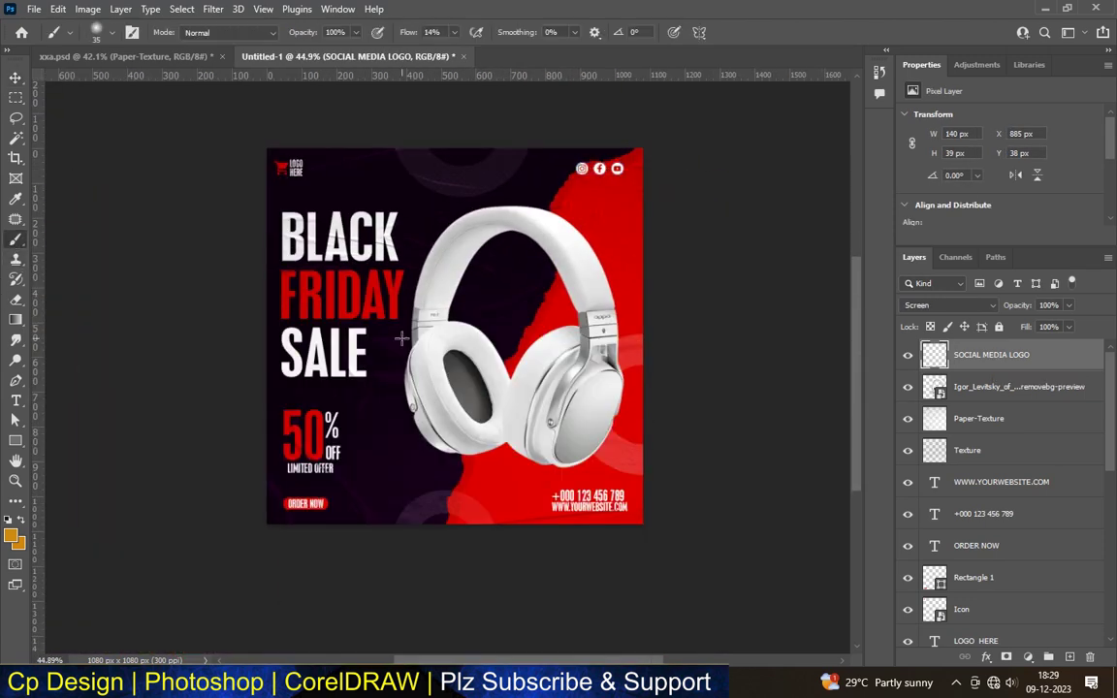
pyautogui.scroll(3, 590, 447)
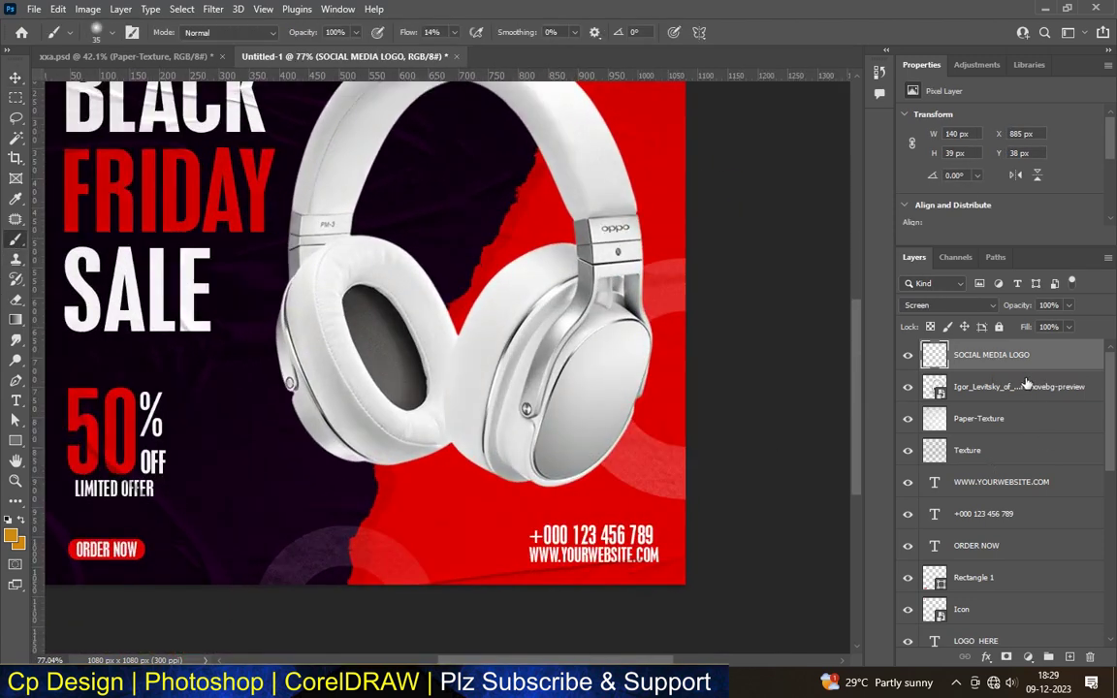
pyautogui.click(14, 76)
pyautogui.click(519, 332)
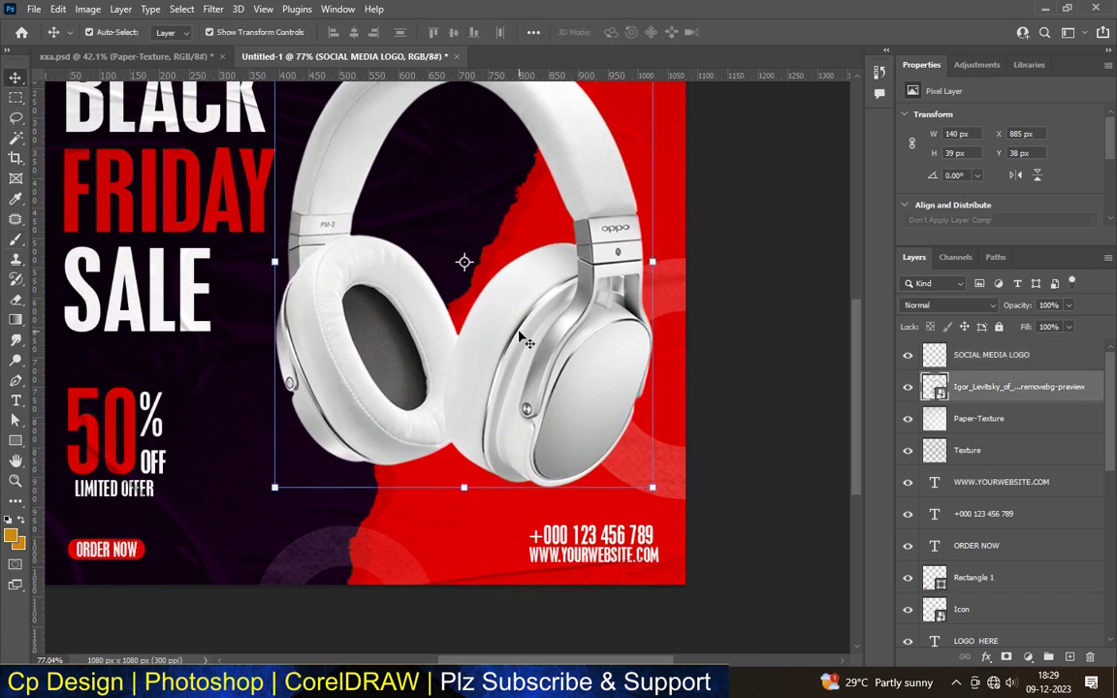
pyautogui.click(363, 261)
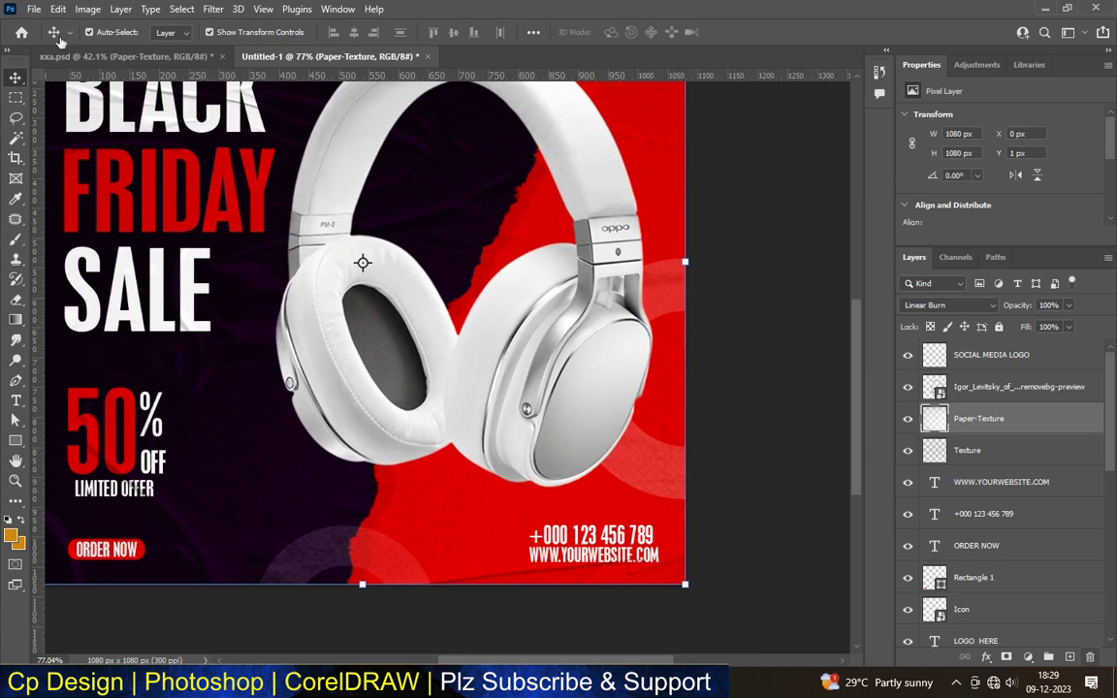
# Add an empty layer above Paper-Texture and flatten the Soft Round brush tip into a thin ellipse
pyautogui.hotkey('ctrl', 'shift', 'alt', 'n')
pyautogui.click(14, 240)
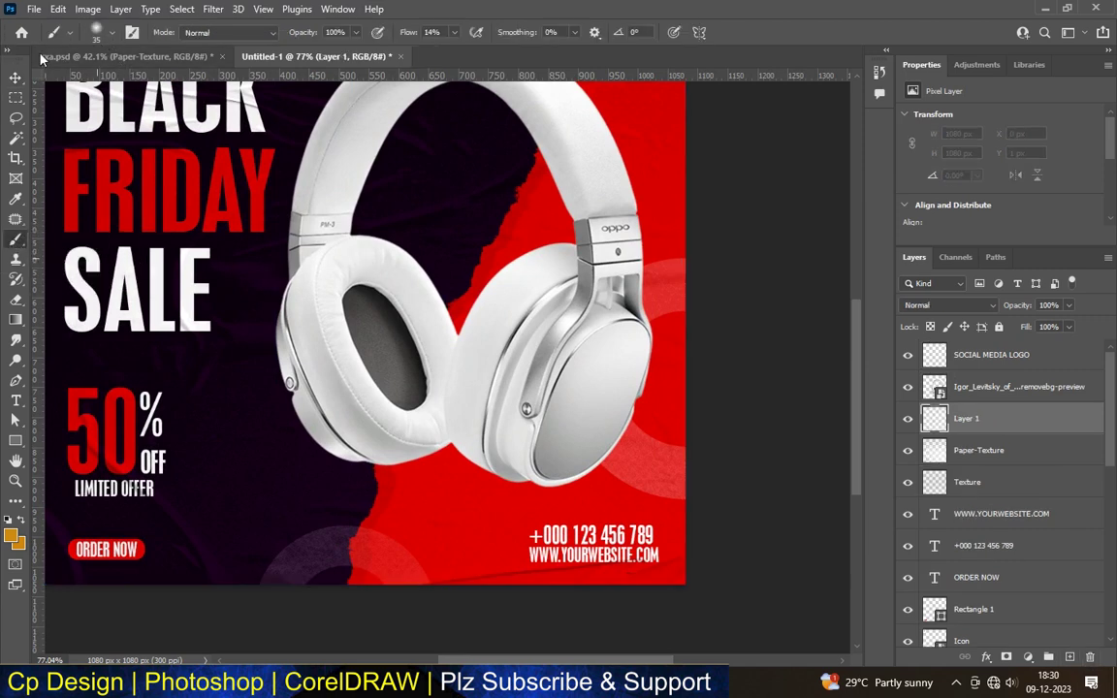
pyautogui.click(102, 36)
pyautogui.click(47, 71)
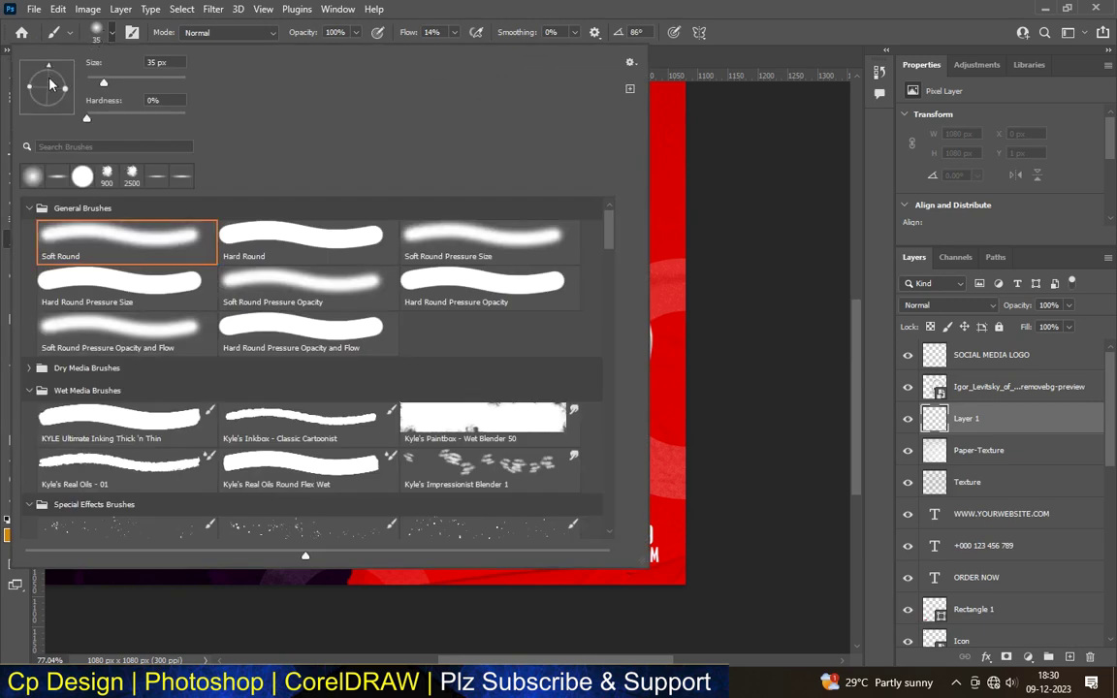
pyautogui.moveTo(54, 69)
pyautogui.mouseDown()
pyautogui.moveTo(70, 89)
pyautogui.moveTo(52, 88)
pyautogui.mouseUp()
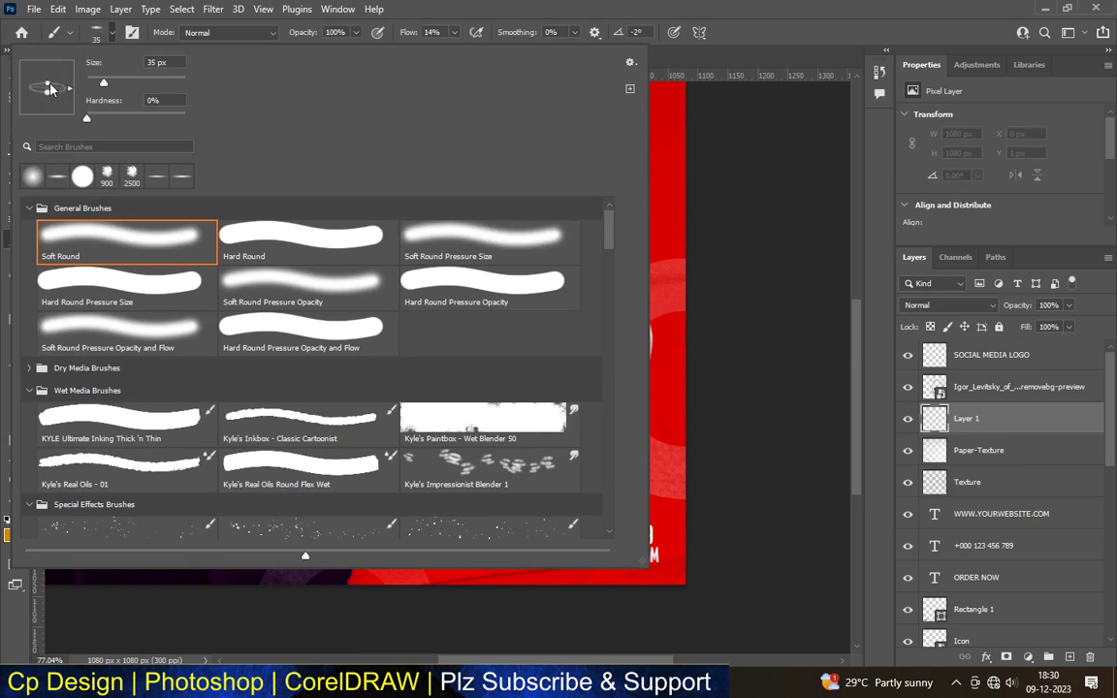
pyautogui.click(756, 287)
pyautogui.moveTo(566, 509); pyautogui.dragTo(586, 500)
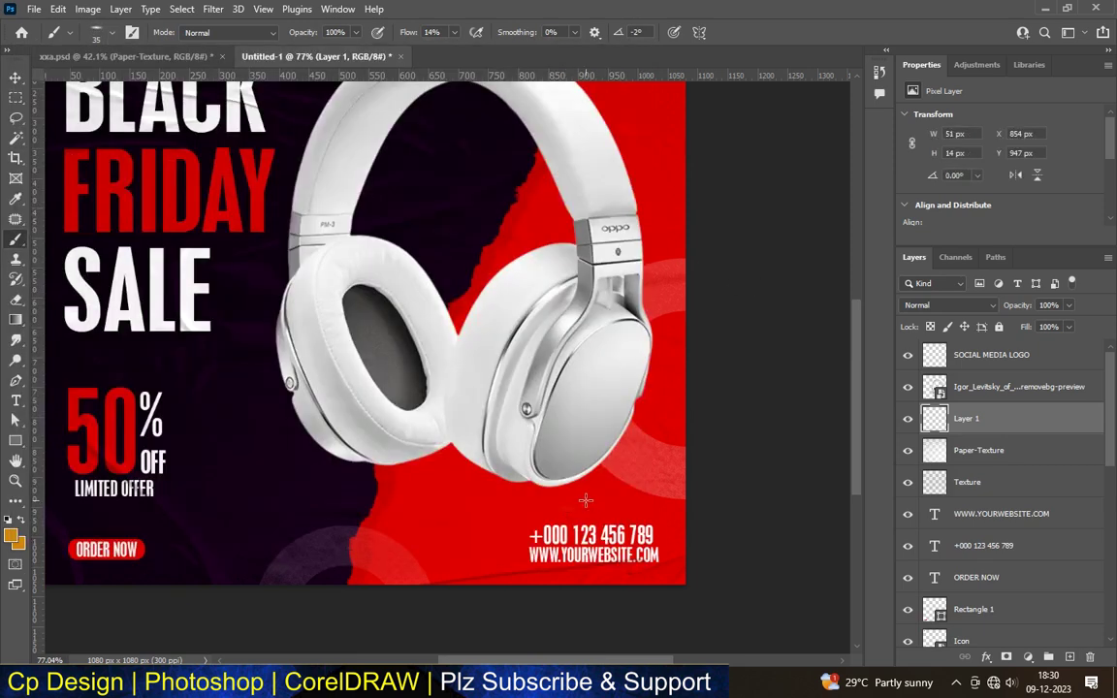
pyautogui.hotkey('ctrl', 'z')
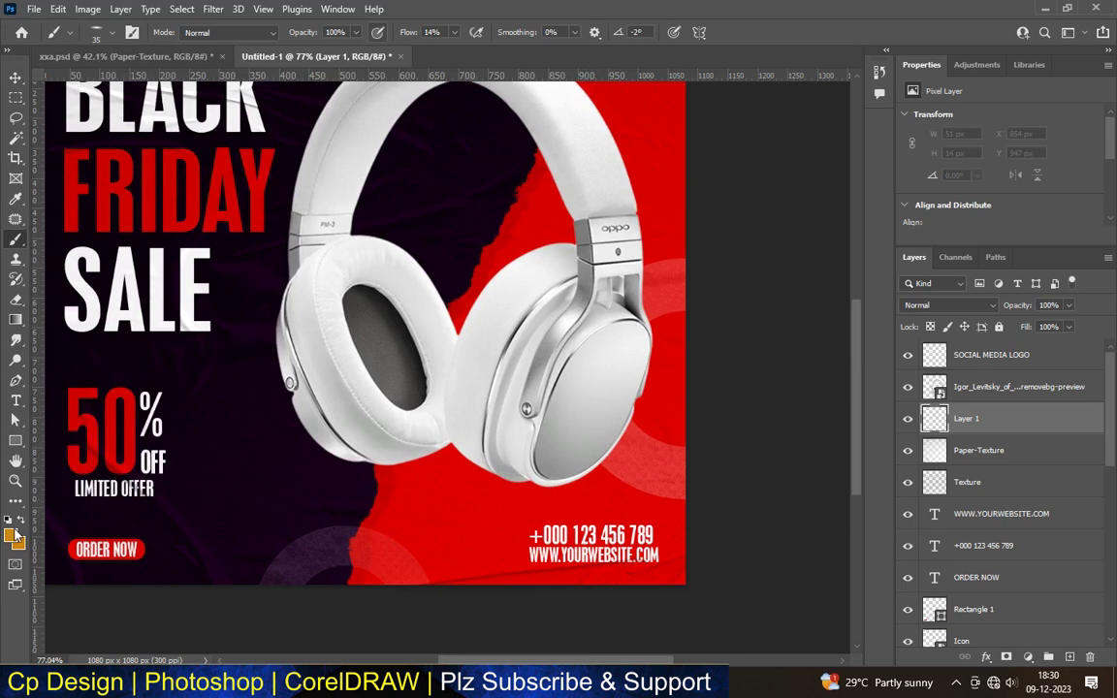
# Set the foreground colour to dark red 3a0101 for the brush
pyautogui.click(13, 533)
pyautogui.click(449, 562)
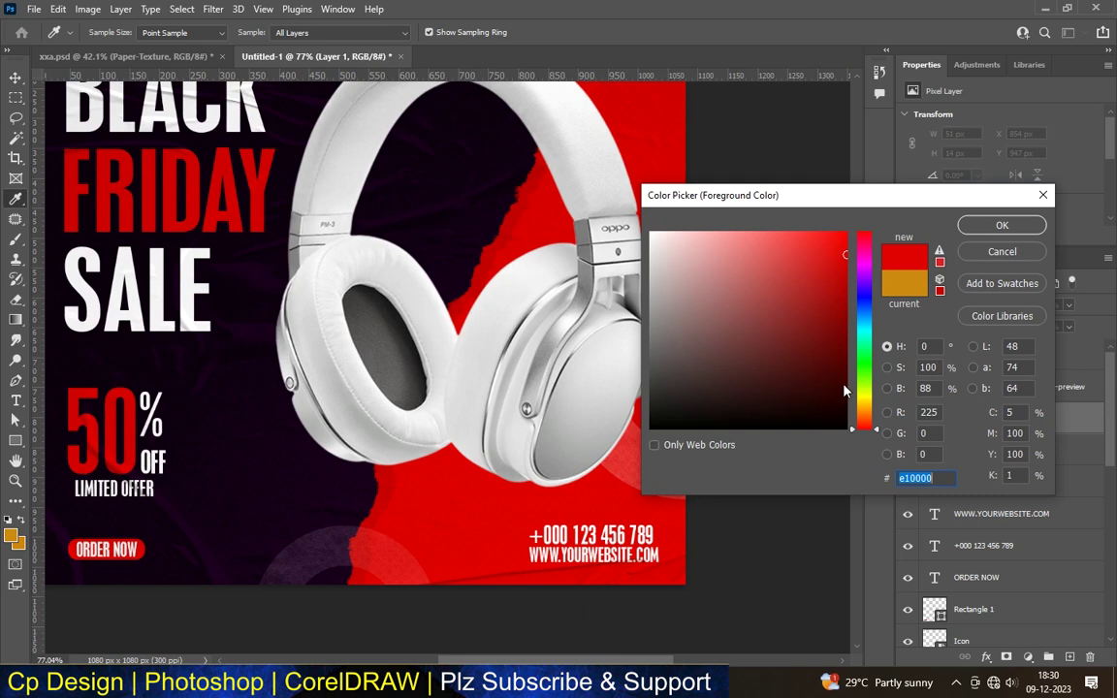
pyautogui.click(843, 386)
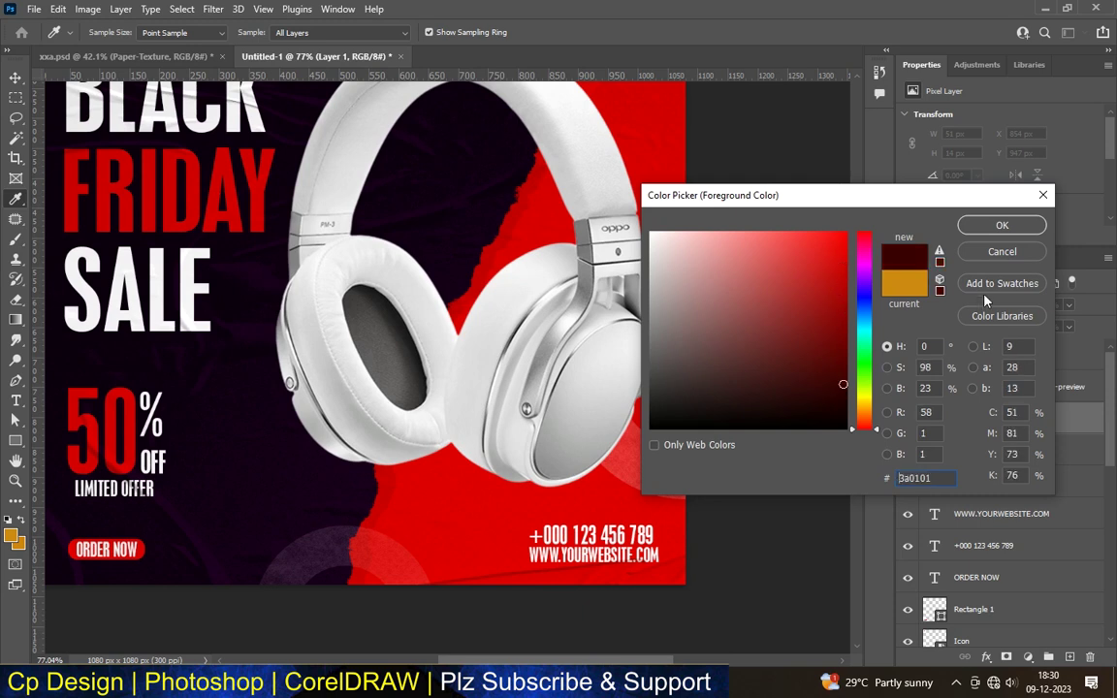
pyautogui.click(999, 225)
pyautogui.press('b')
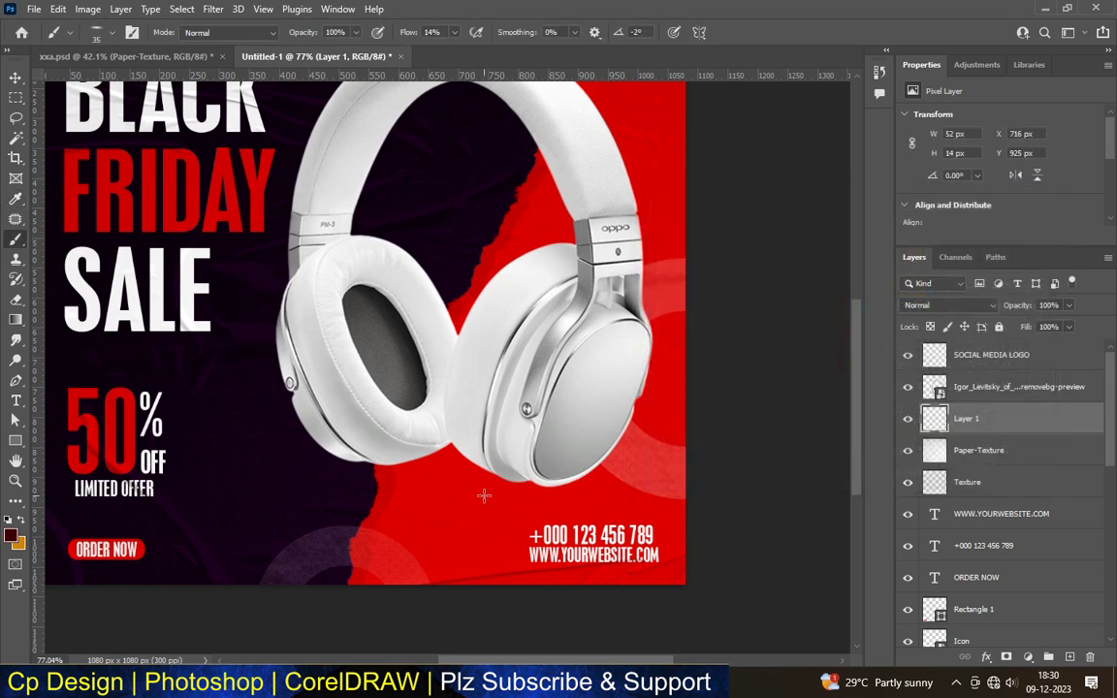
# Paint a soft dark red shadow under the headphones, using brush size 400 and 24% flow
pyautogui.moveTo(474, 574); pyautogui.dragTo(489, 509)
pyautogui.moveTo(489, 540); pyautogui.dragTo(489, 528)
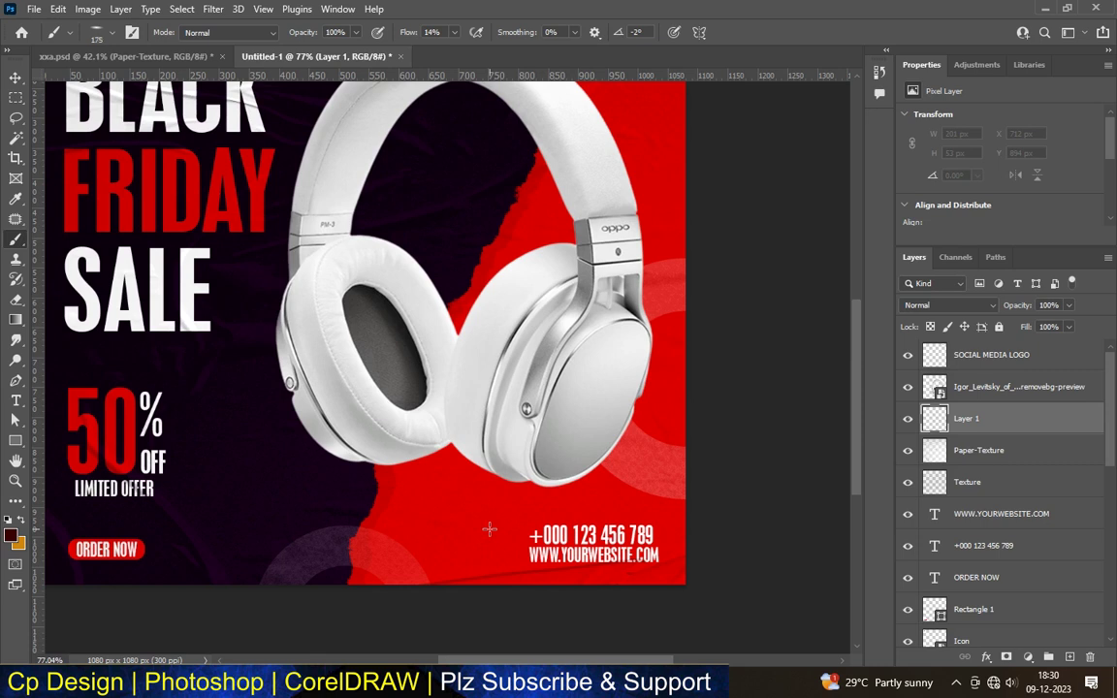
pyautogui.moveTo(470, 506); pyautogui.dragTo(491, 506)
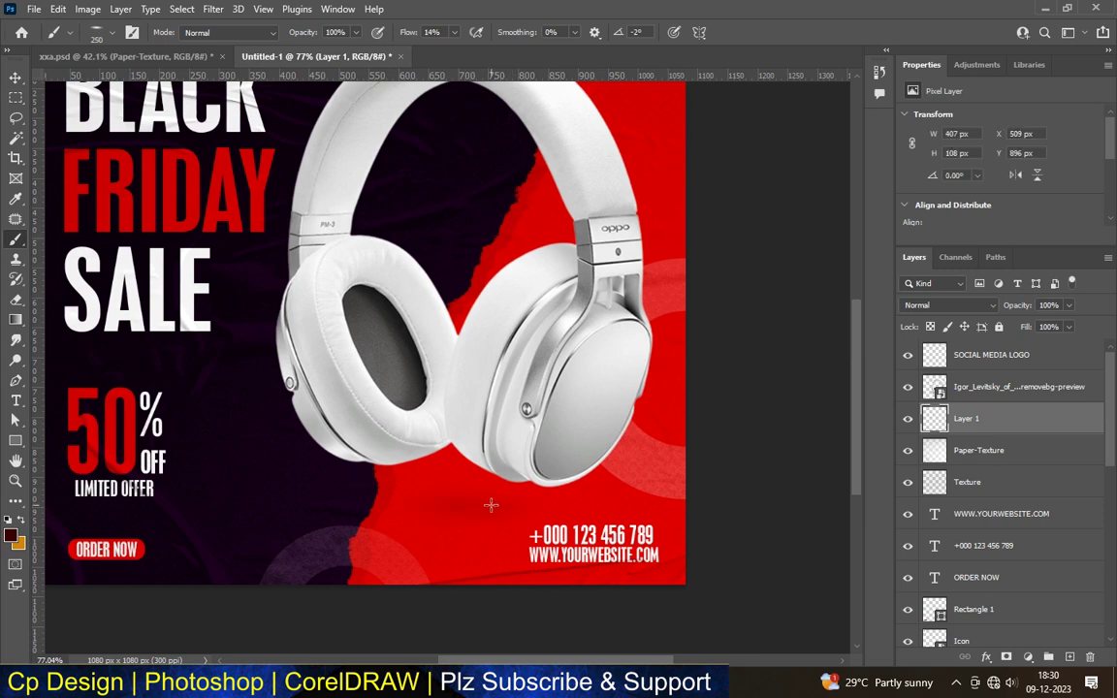
pyautogui.press(']')
pyautogui.press(']')
pyautogui.moveTo(515, 508); pyautogui.dragTo(516, 497)
pyautogui.click(453, 32)
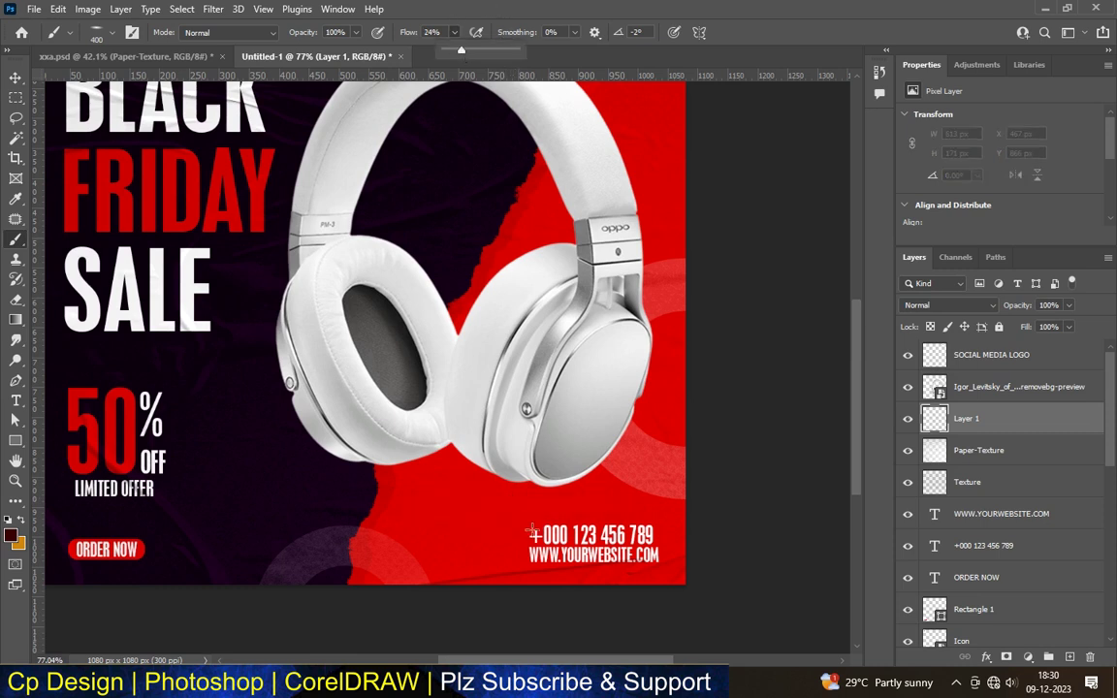
pyautogui.moveTo(521, 502); pyautogui.dragTo(515, 498)
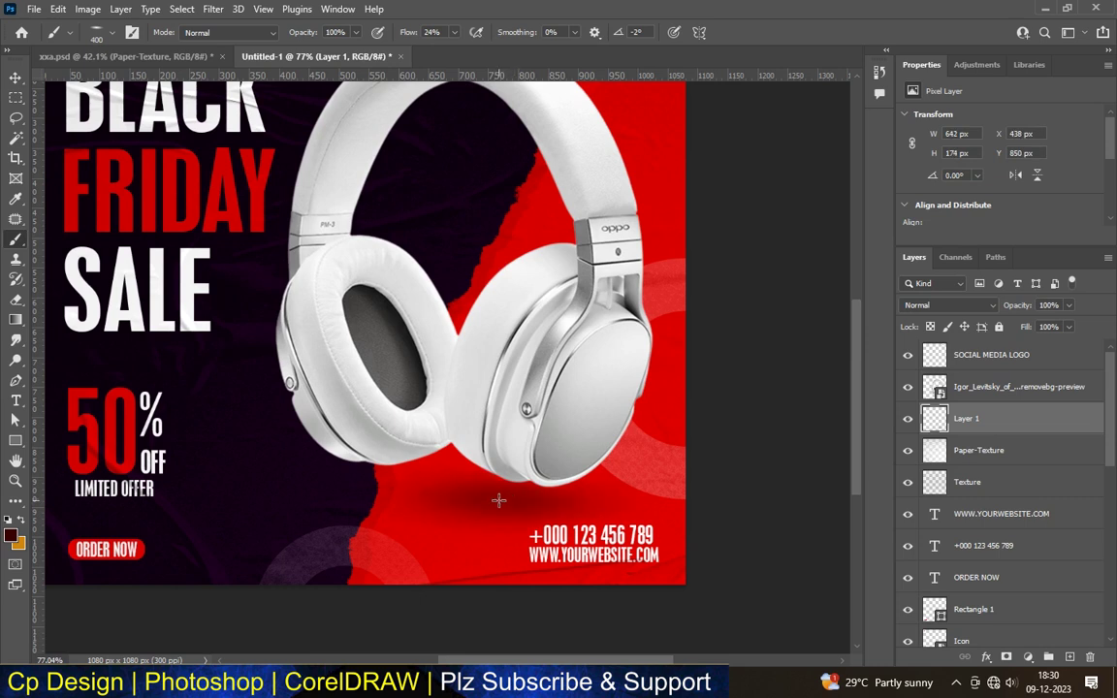
pyautogui.moveTo(535, 507); pyautogui.dragTo(517, 507)
# Set Layer 1's blend mode to Multiply and deselect the layer
pyautogui.click(940, 309)
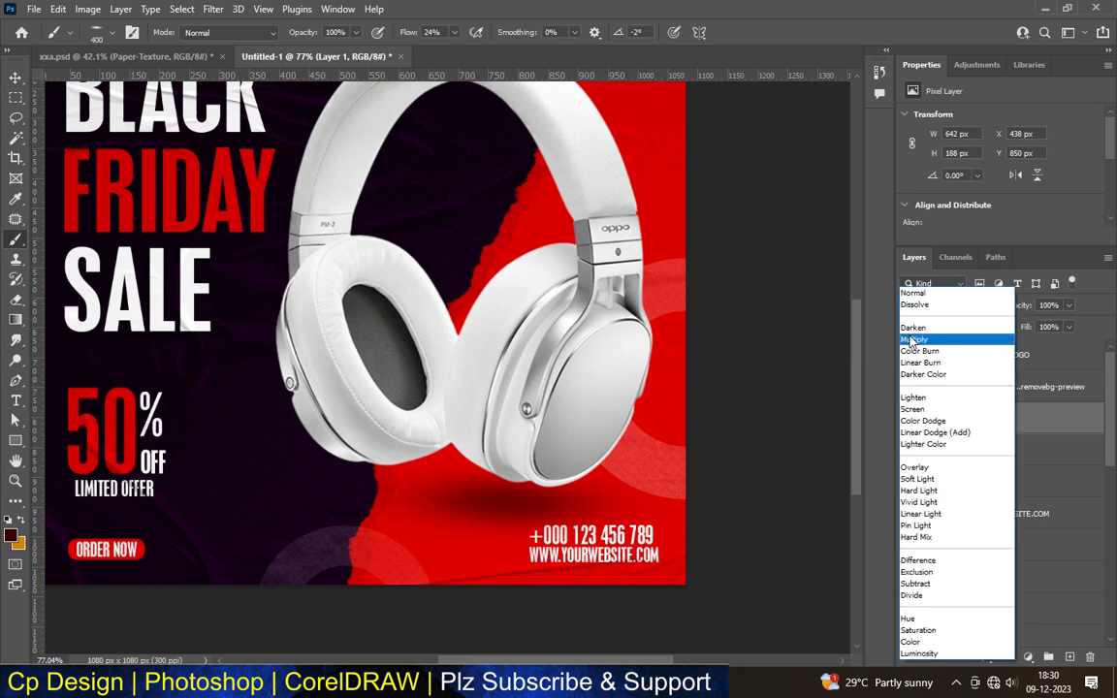
pyautogui.click(912, 341)
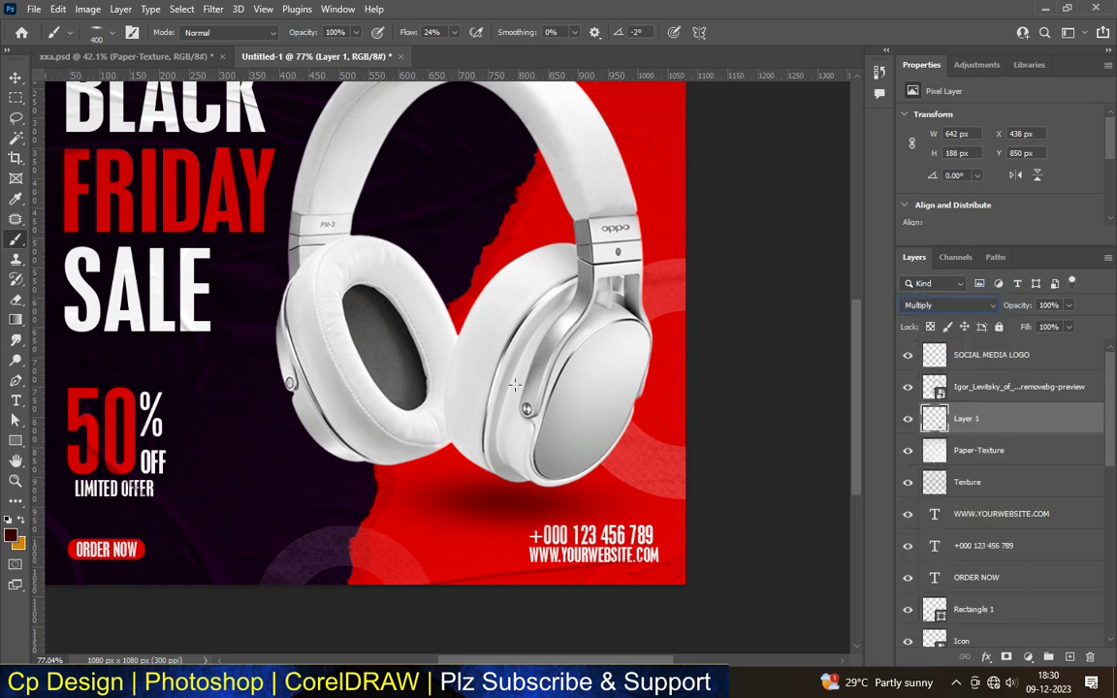
pyautogui.click(15, 78)
pyautogui.click(555, 423)
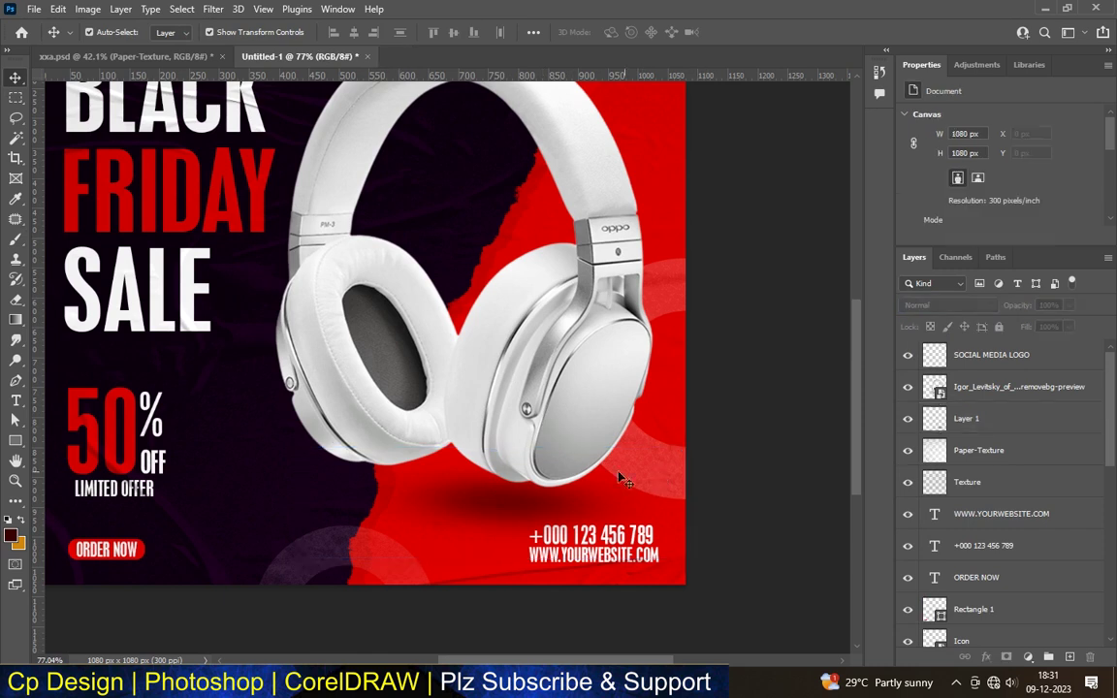
# Stretch Layer 1's shadow outward on both sides to about 118% width
pyautogui.scroll(-1, 553, 488)
pyautogui.scroll(-3, 551, 483)
pyautogui.scroll(-1, 553, 480)
pyautogui.scroll(-1, 555, 477)
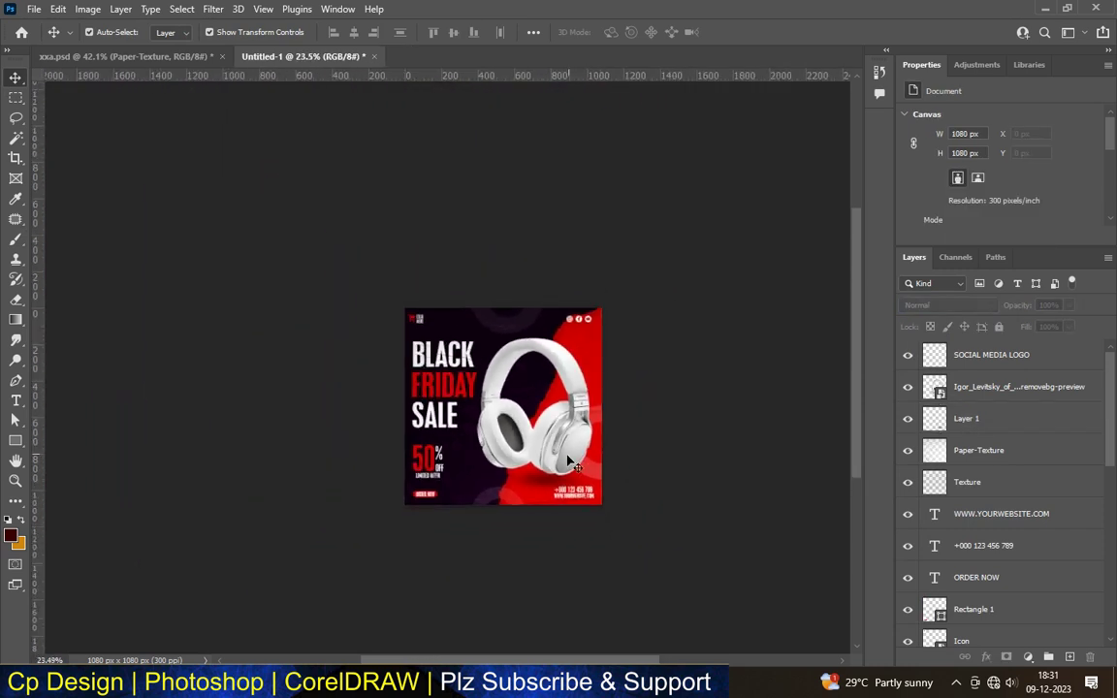
pyautogui.scroll(3, 558, 471)
pyautogui.scroll(2, 561, 470)
pyautogui.scroll(2, 561, 469)
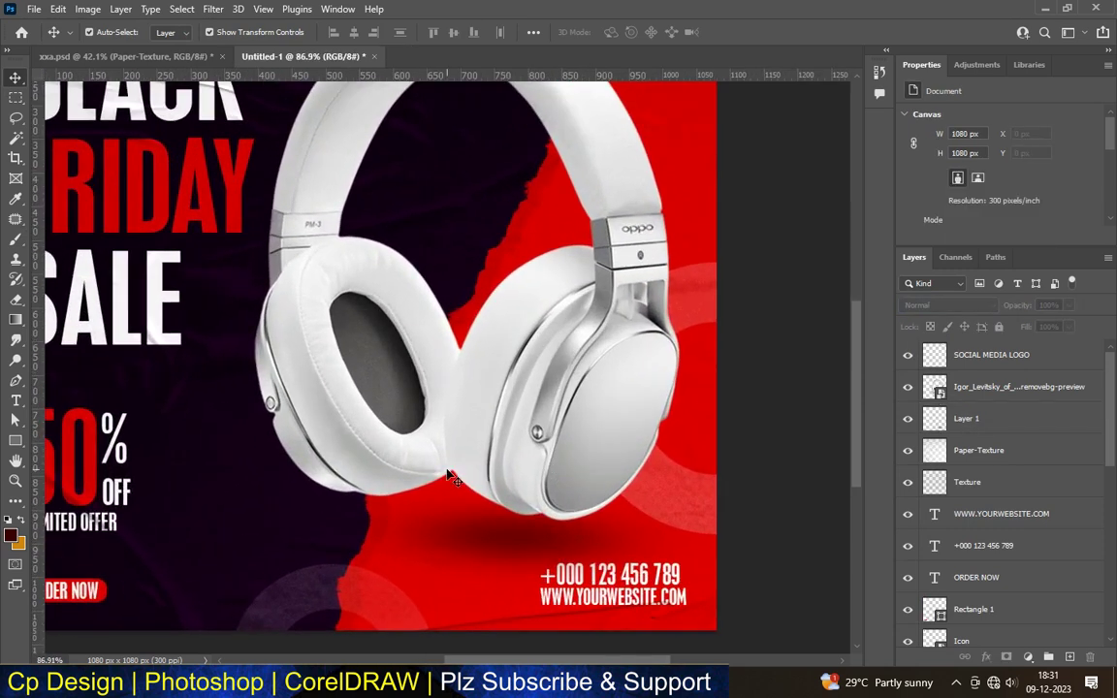
pyautogui.click(473, 543)
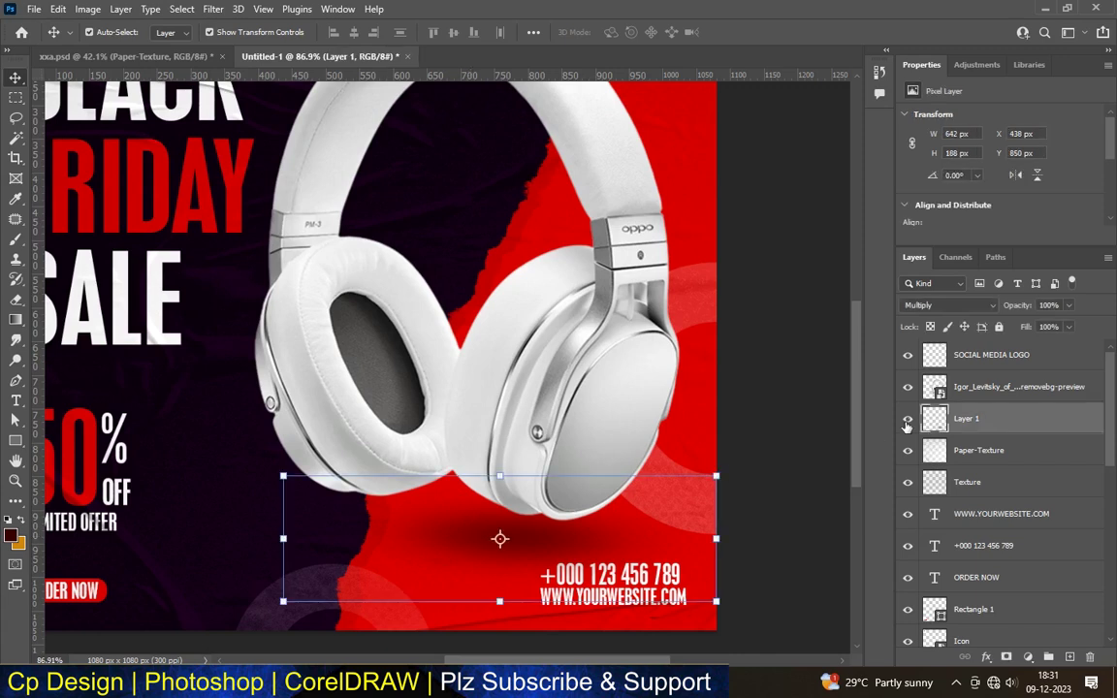
pyautogui.click(282, 540)
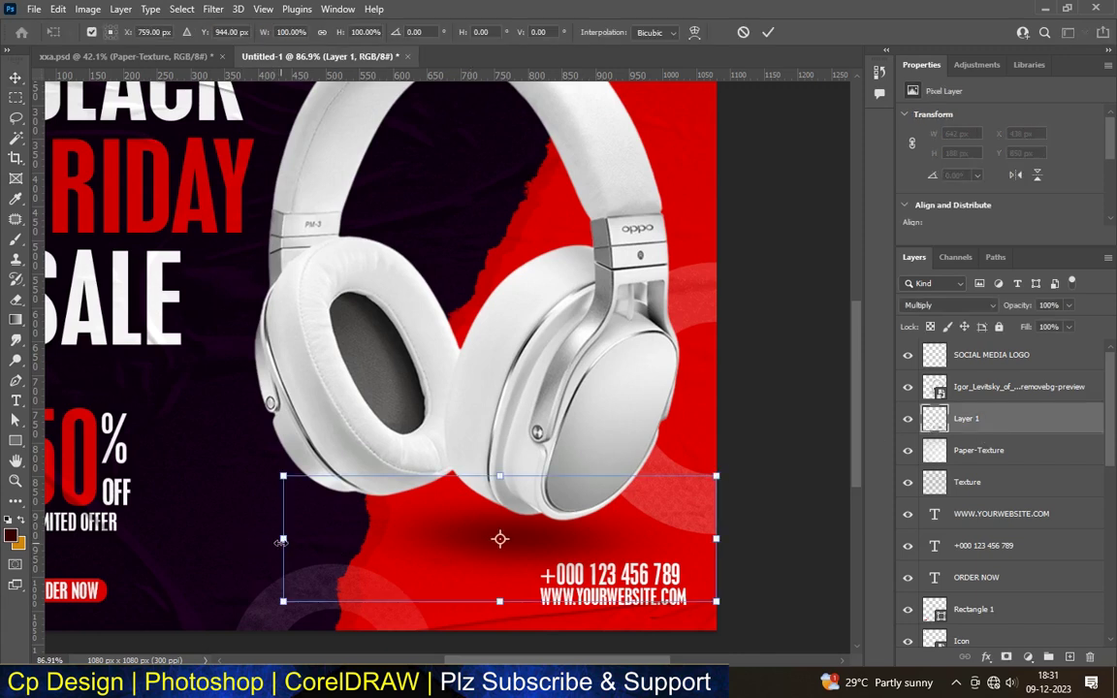
pyautogui.moveTo(282, 540); pyautogui.dragTo(243, 539)
pyautogui.moveTo(719, 538); pyautogui.dragTo(759, 539)
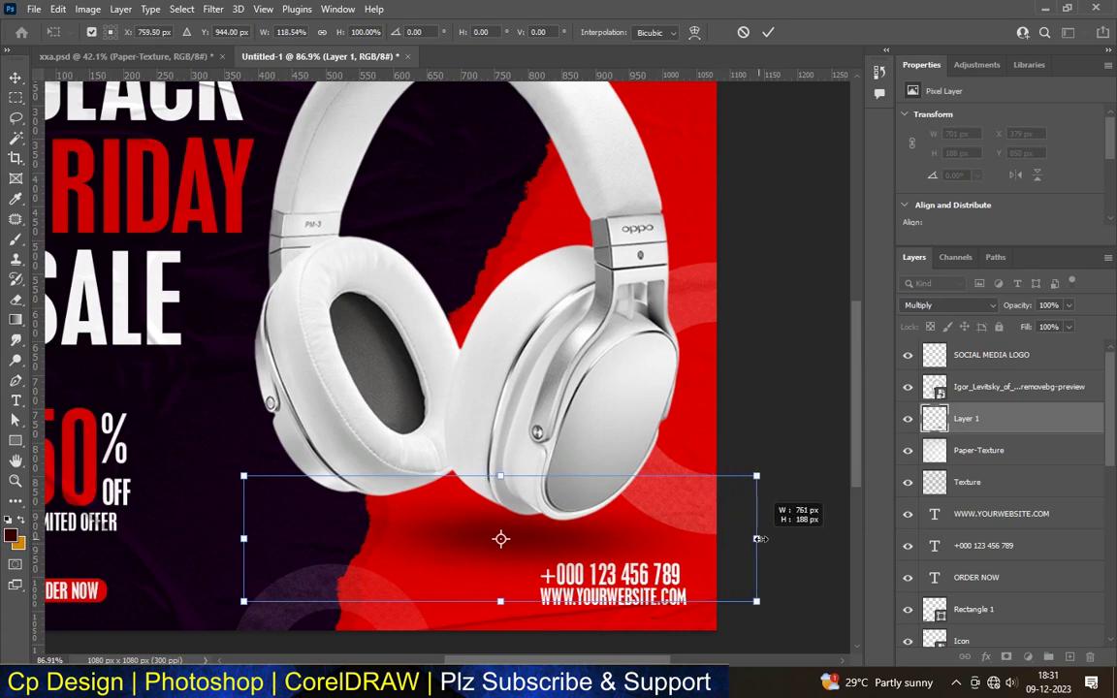
# Commit the shadow transform, then select the headphones image layer
pyautogui.scroll(-5, 476, 448)
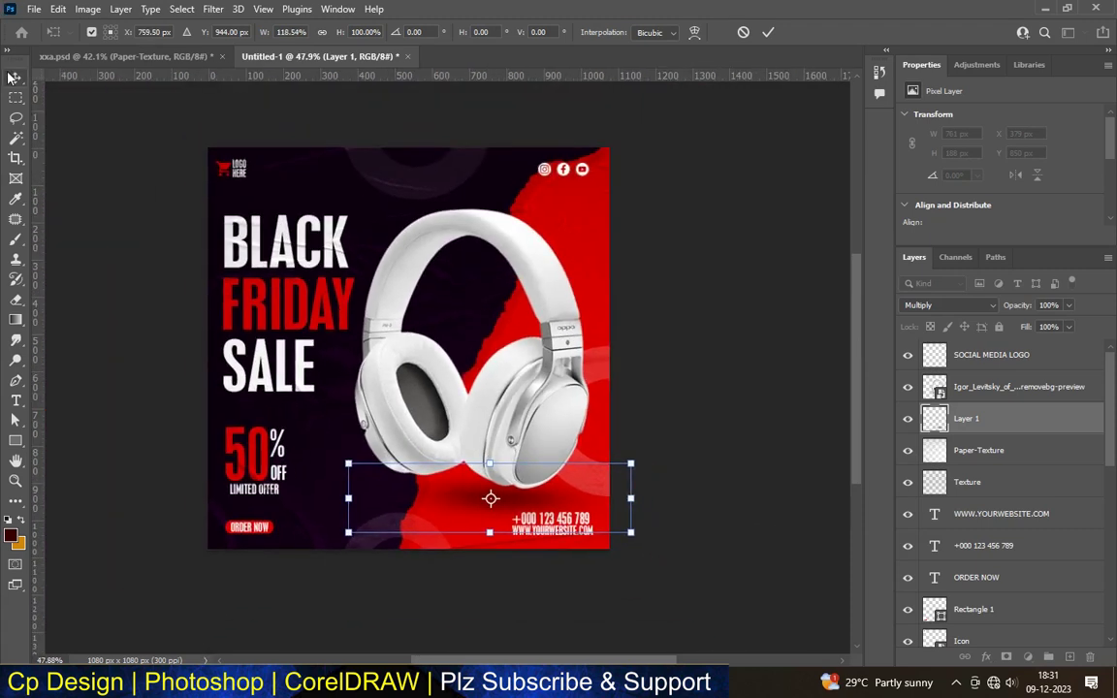
pyautogui.click(13, 77)
pyautogui.click(694, 334)
pyautogui.scroll(-3, 514, 349)
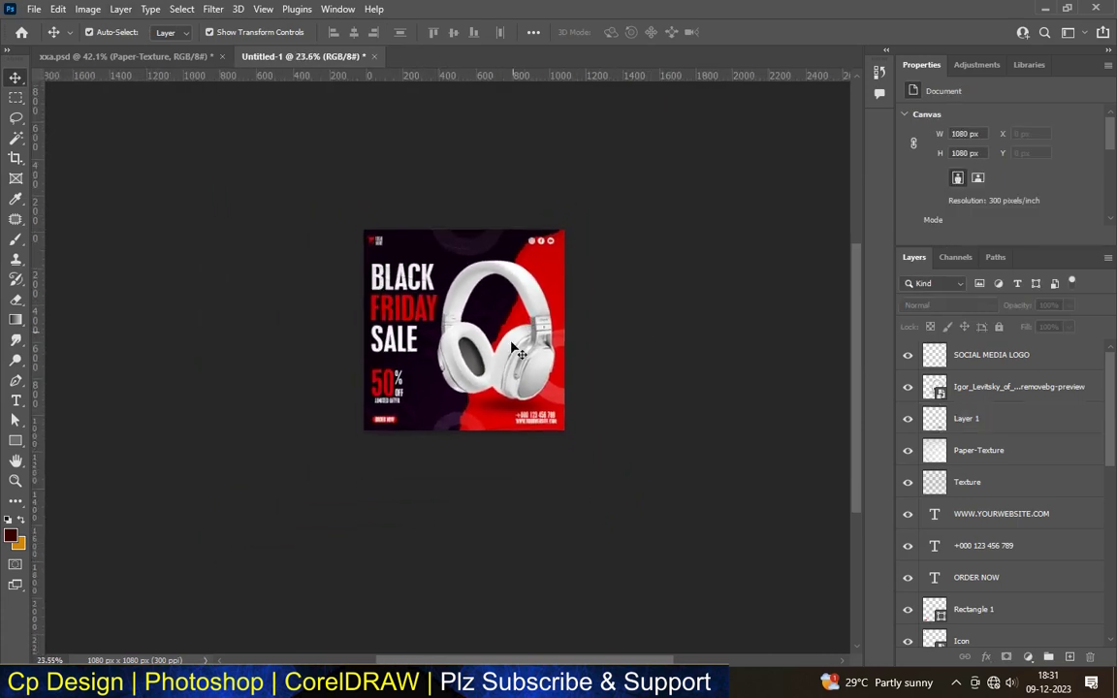
pyautogui.scroll(4, 516, 359)
pyautogui.click(521, 381)
# Add a Levels adjustment clipped to the headphones, with a lowered output white level
pyautogui.click(1028, 656)
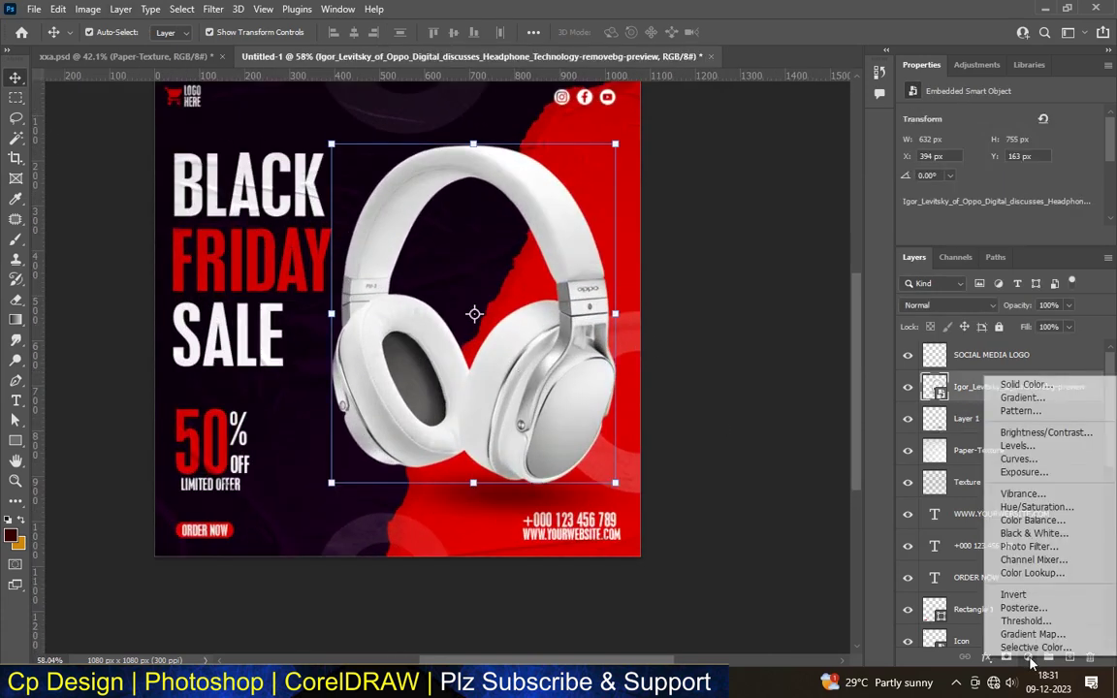
pyautogui.click(1016, 451)
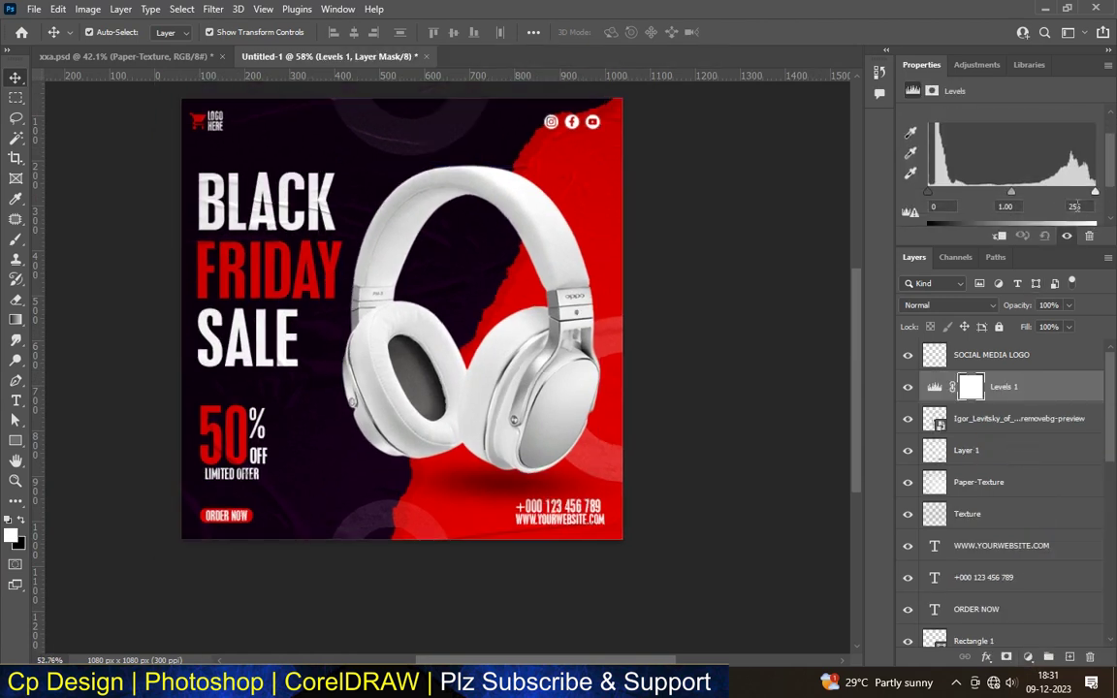
pyautogui.scroll(-2, 1076, 205)
pyautogui.moveTo(1096, 211)
pyautogui.mouseDown()
pyautogui.moveTo(1004, 211)
pyautogui.moveTo(999, 239)
pyautogui.mouseUp()
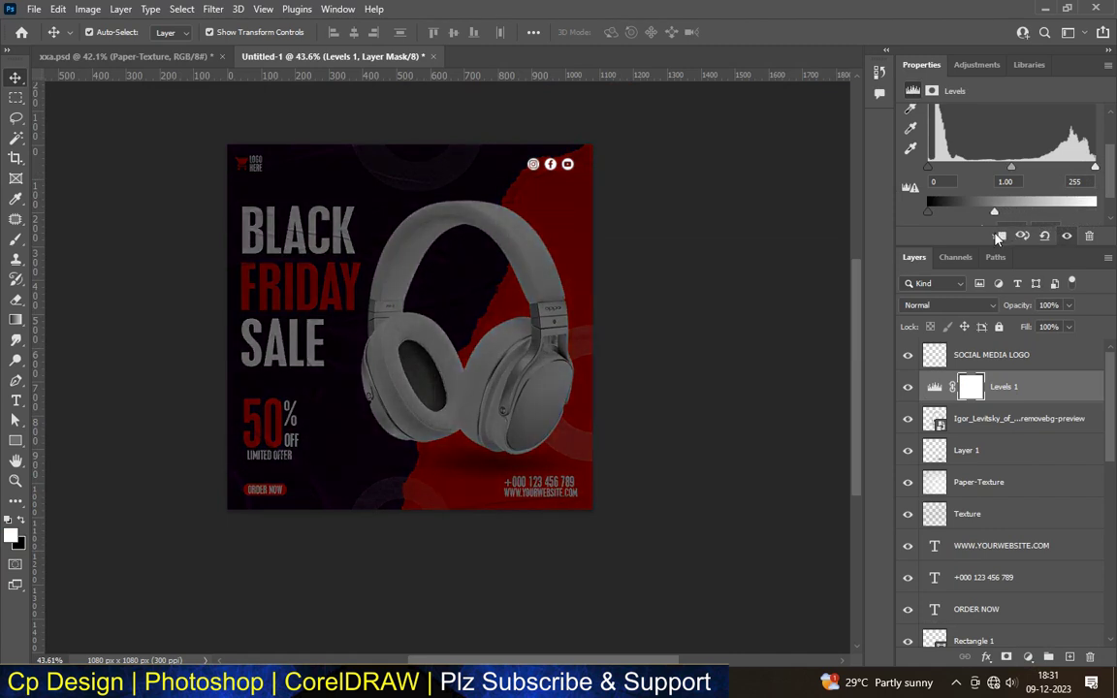
pyautogui.hotkey('ctrl', 'i')
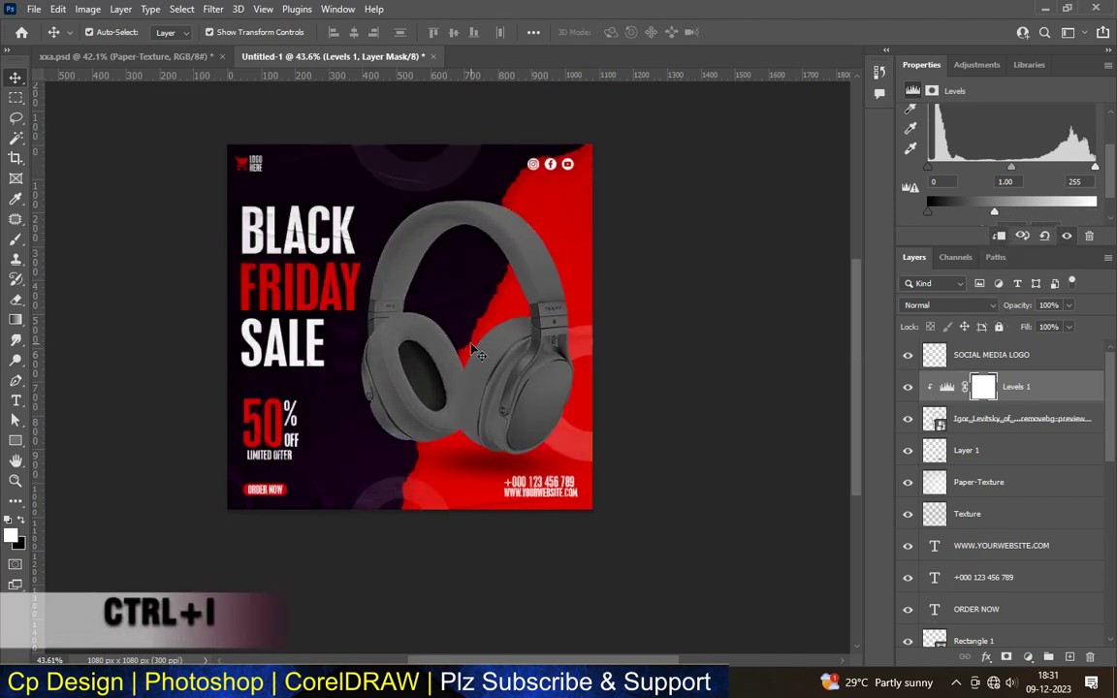
pyautogui.scroll(2, 404, 318)
# Invert the Levels 1 mask and paint the effect back onto the headphones with a Soft Round brush
pyautogui.click(984, 389)
pyautogui.hotkey('ctrl', 'i')
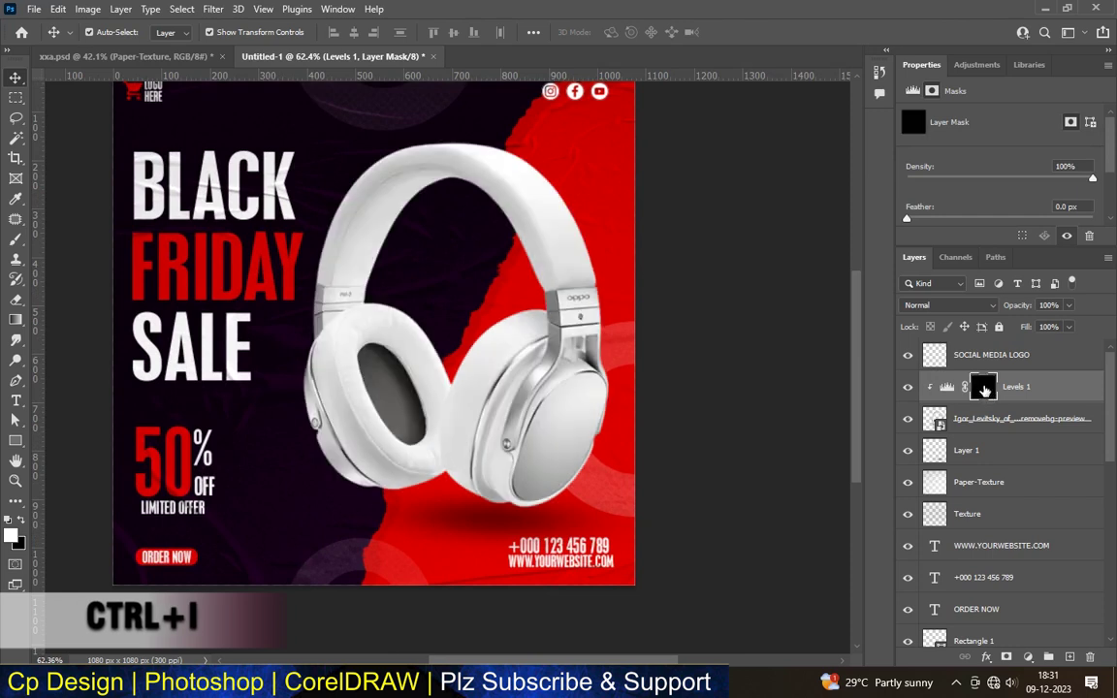
pyautogui.click(16, 240)
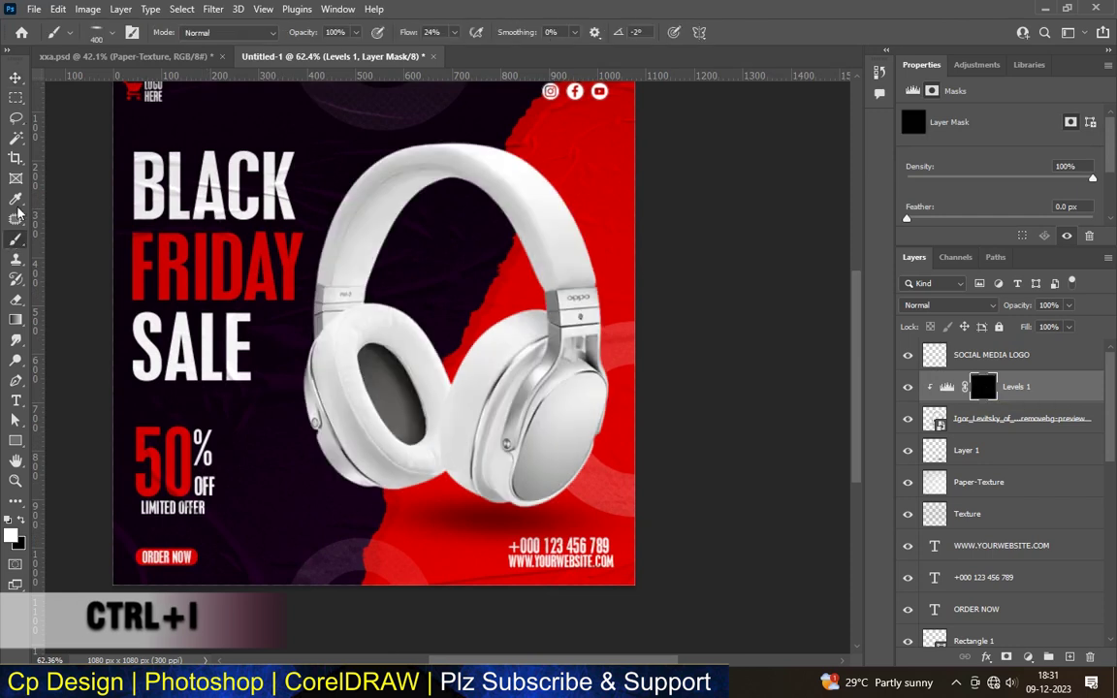
pyautogui.click(103, 36)
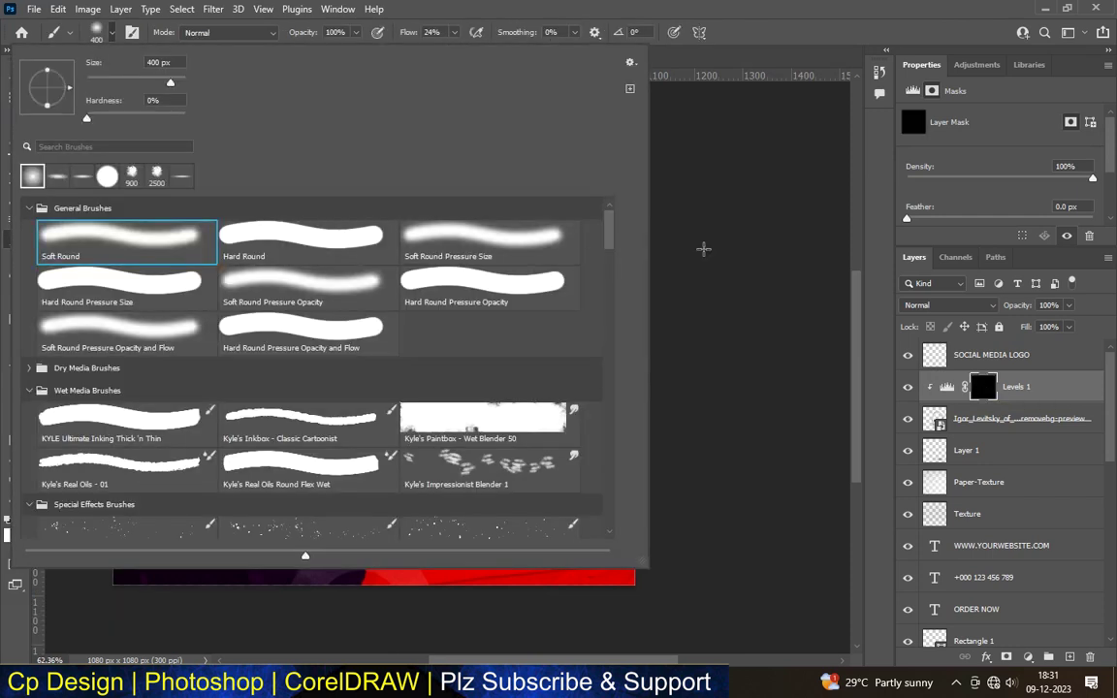
pyautogui.click(698, 237)
pyautogui.scroll(1, 559, 549)
pyautogui.scroll(1, 561, 549)
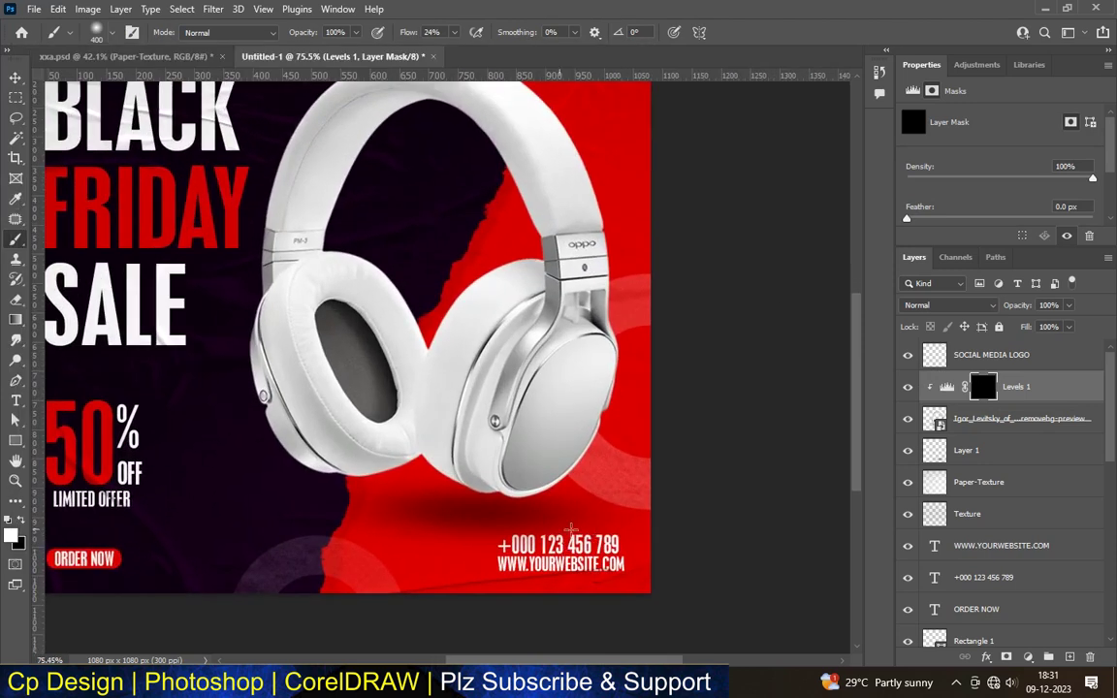
pyautogui.moveTo(194, 458)
pyautogui.mouseDown()
pyautogui.moveTo(536, 494)
pyautogui.moveTo(583, 418)
pyautogui.moveTo(400, 559)
pyautogui.mouseUp()
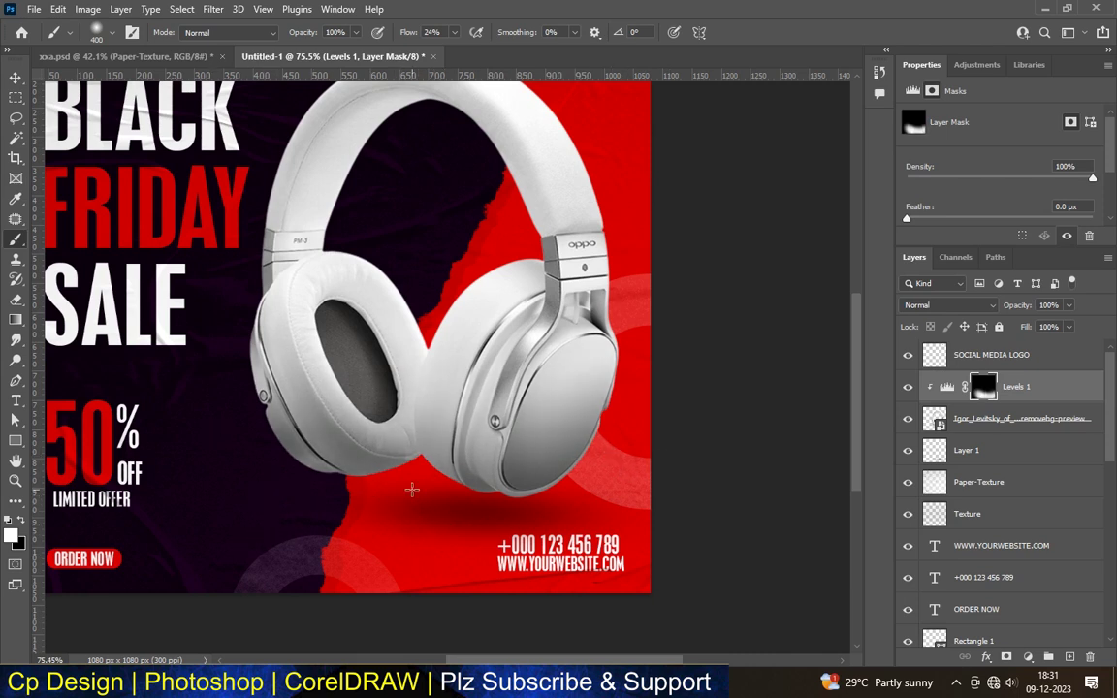
# Zoom out to the whole poster and deselect the Levels 1 layer
pyautogui.scroll(-3, 408, 485)
pyautogui.scroll(-2, 417, 388)
pyautogui.scroll(1, 414, 357)
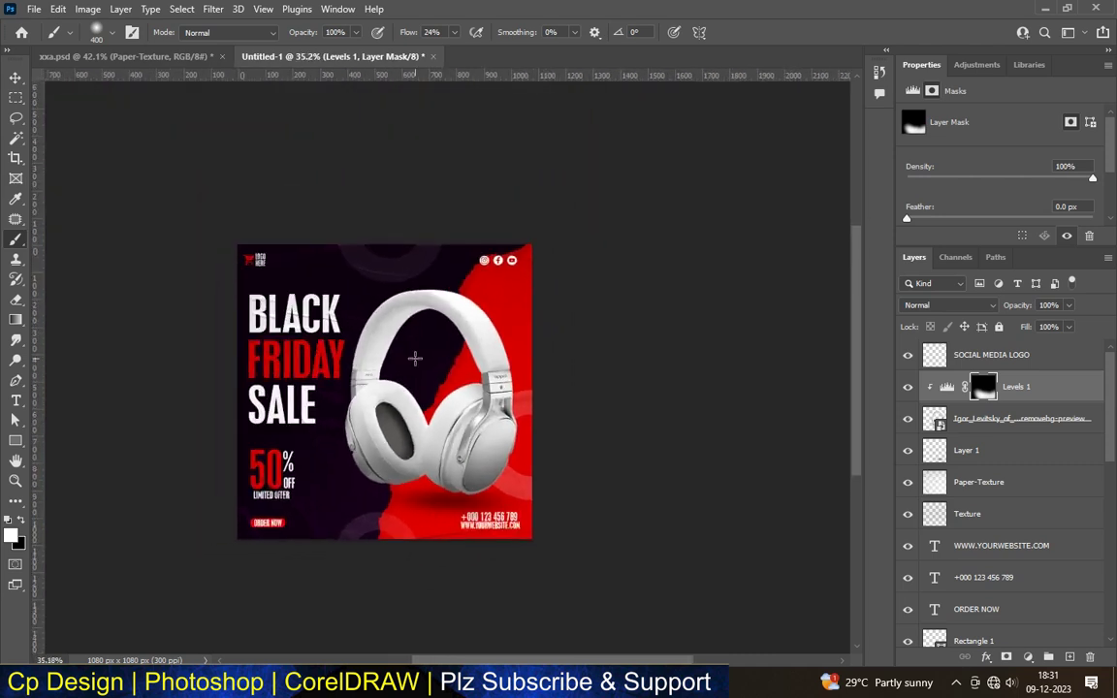
pyautogui.click(16, 76)
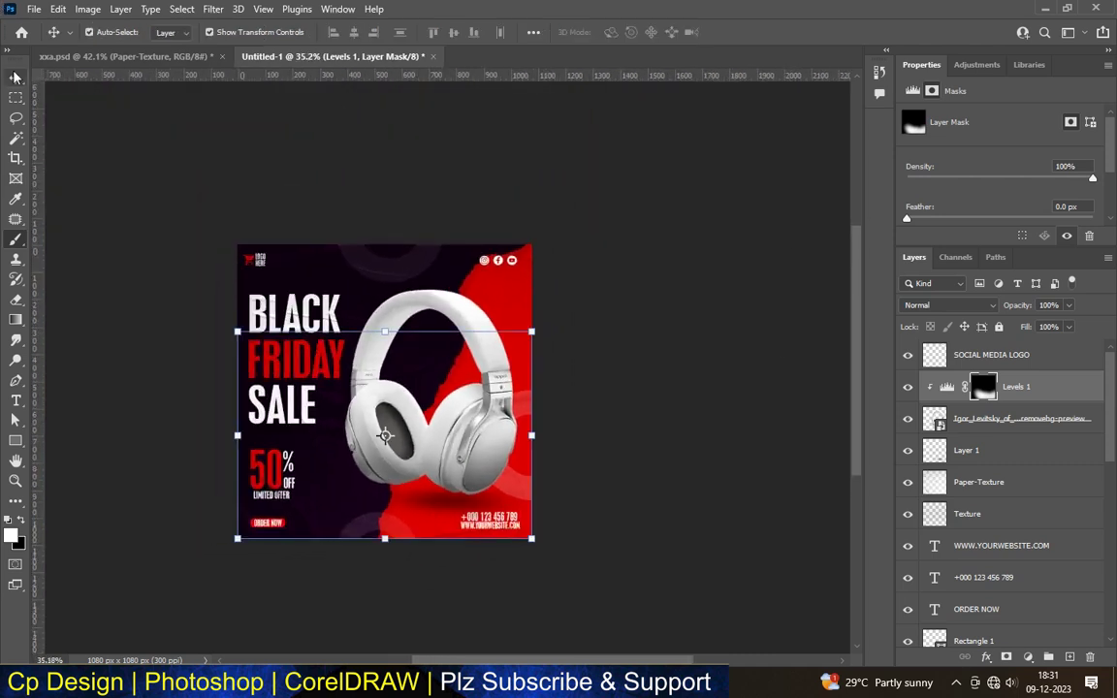
pyautogui.click(679, 301)
pyautogui.hotkey('ctrl', 'alt', 'a')
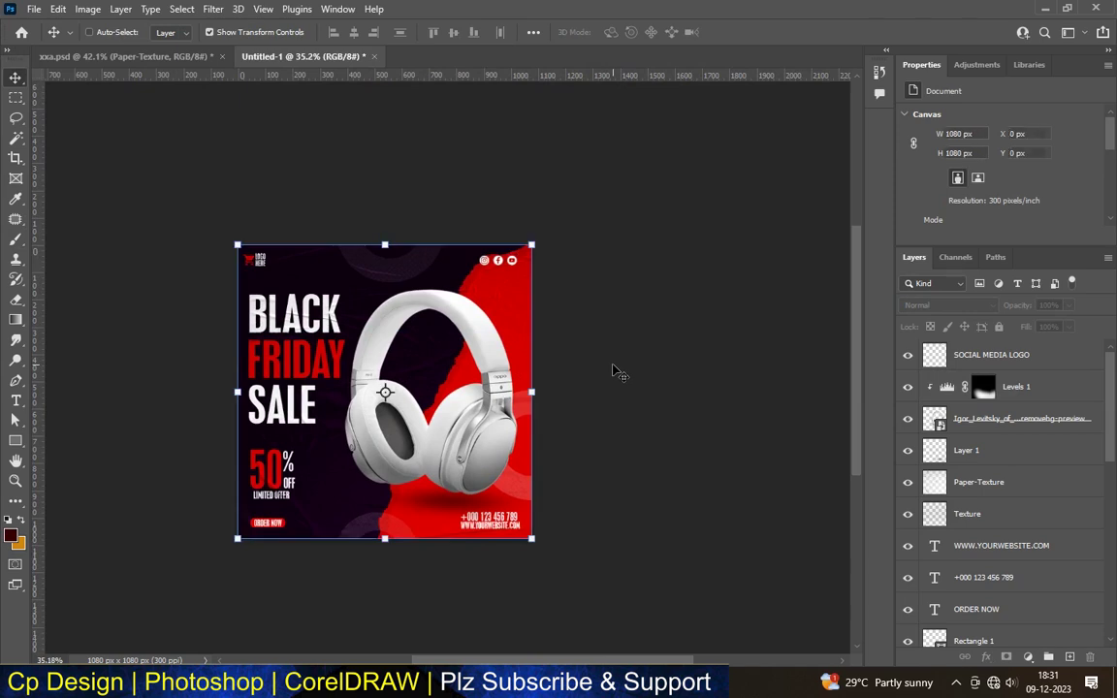
# Stamp all visible layers into Layer 2 and open Camera Raw's Basic panel on it
pyautogui.hotkey('ctrl', 'shift', 'alt', 'e')
pyautogui.click(216, 9)
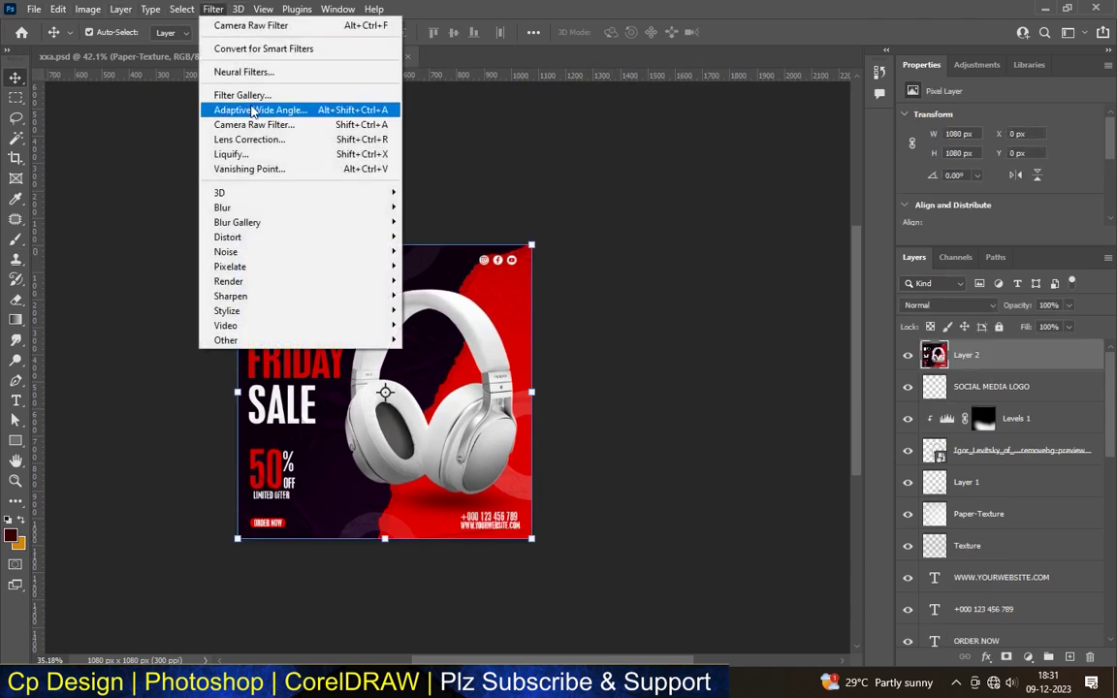
pyautogui.click(247, 120)
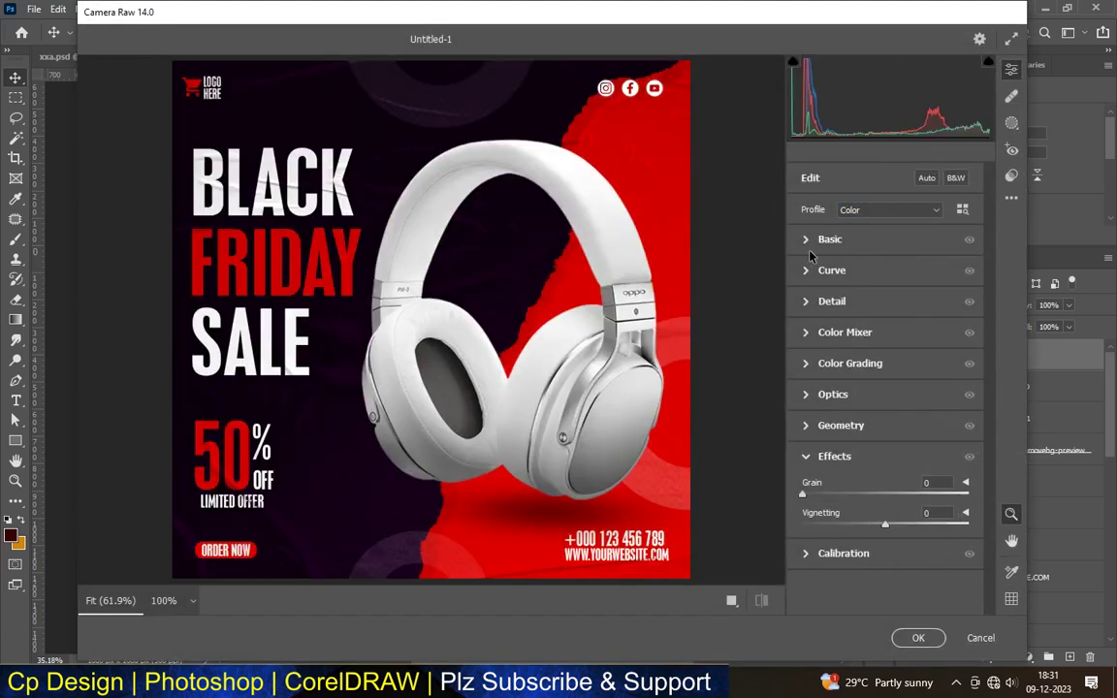
pyautogui.click(807, 240)
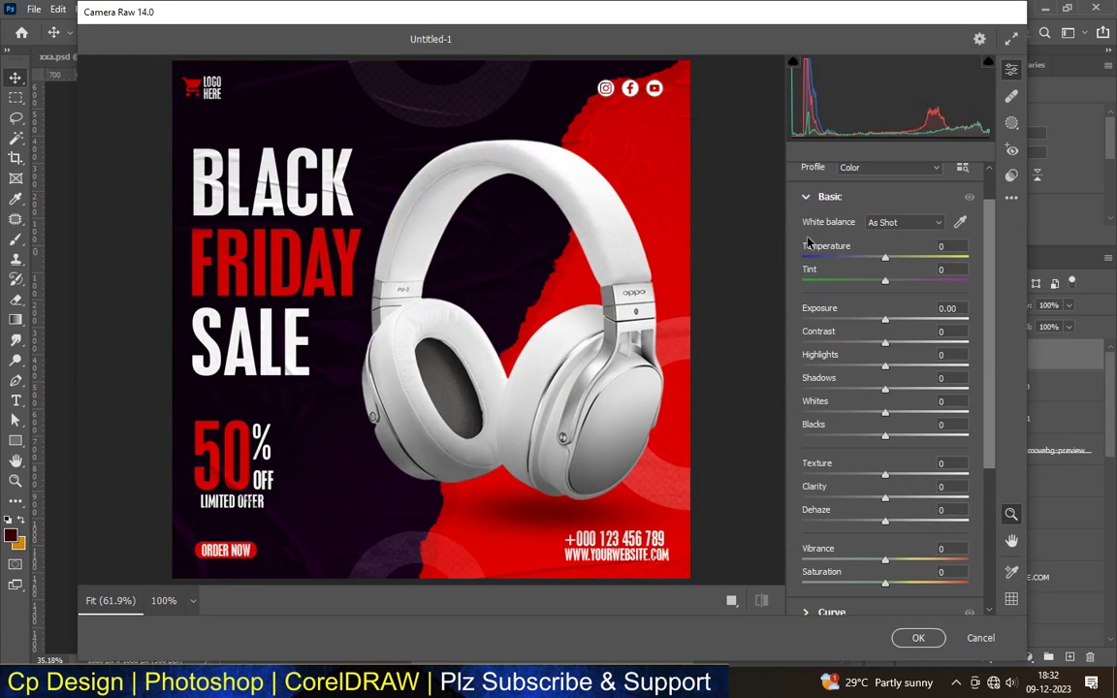
# Warm the poster slightly, with Exposure +0.10, Contrast +4, Highlights +3 and Texture +16
pyautogui.moveTo(886, 258); pyautogui.dragTo(887, 282)
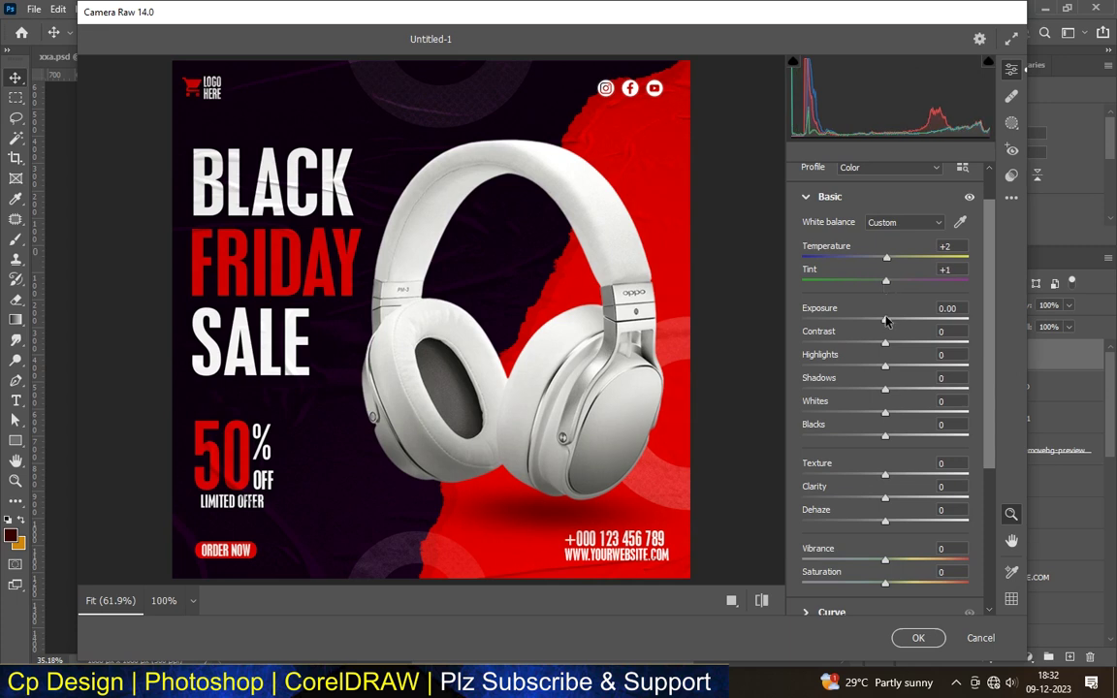
pyautogui.moveTo(886, 320); pyautogui.dragTo(887, 321)
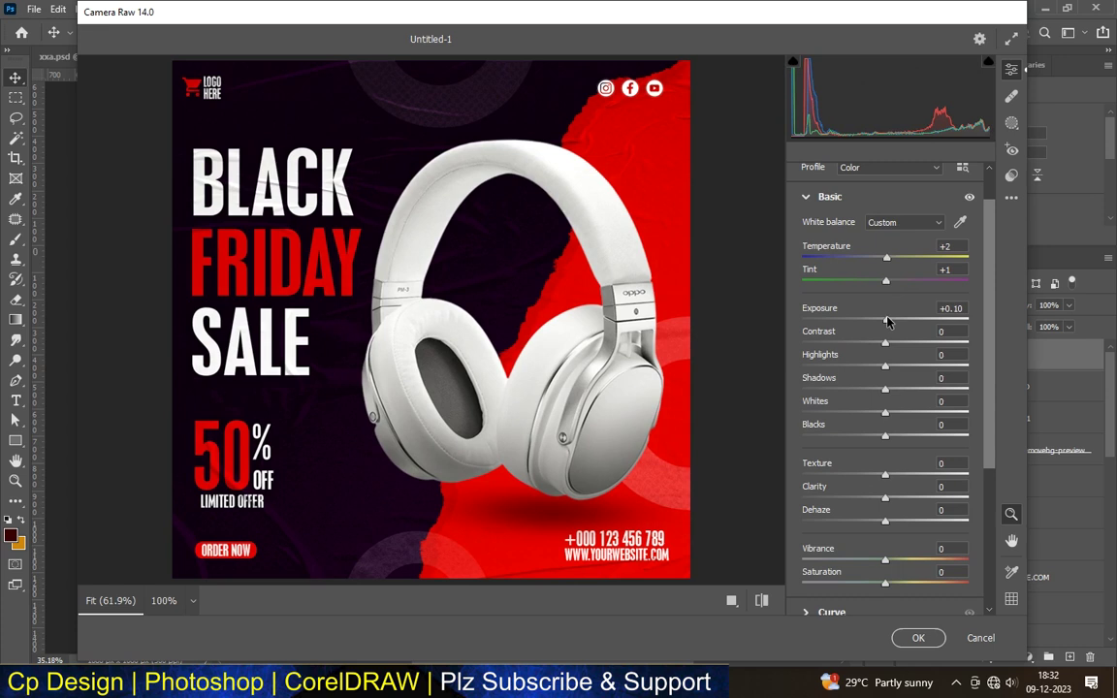
pyautogui.moveTo(886, 345); pyautogui.dragTo(887, 391)
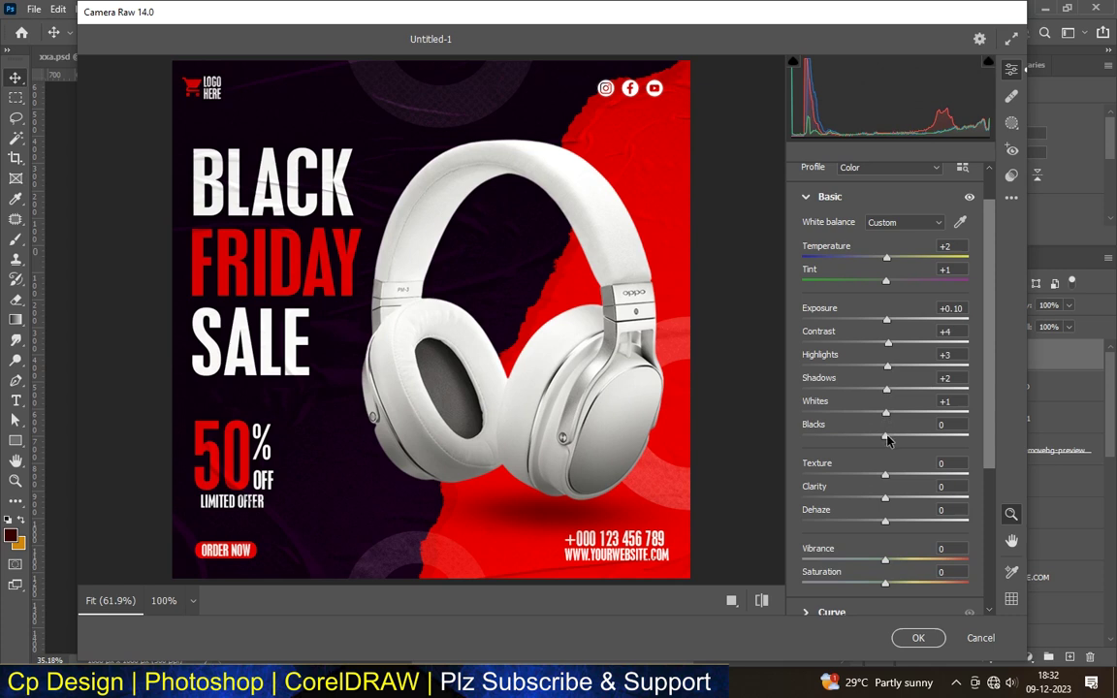
pyautogui.moveTo(886, 475)
pyautogui.mouseDown()
pyautogui.moveTo(948, 472)
pyautogui.moveTo(913, 480)
pyautogui.mouseUp()
pyautogui.press('Up')
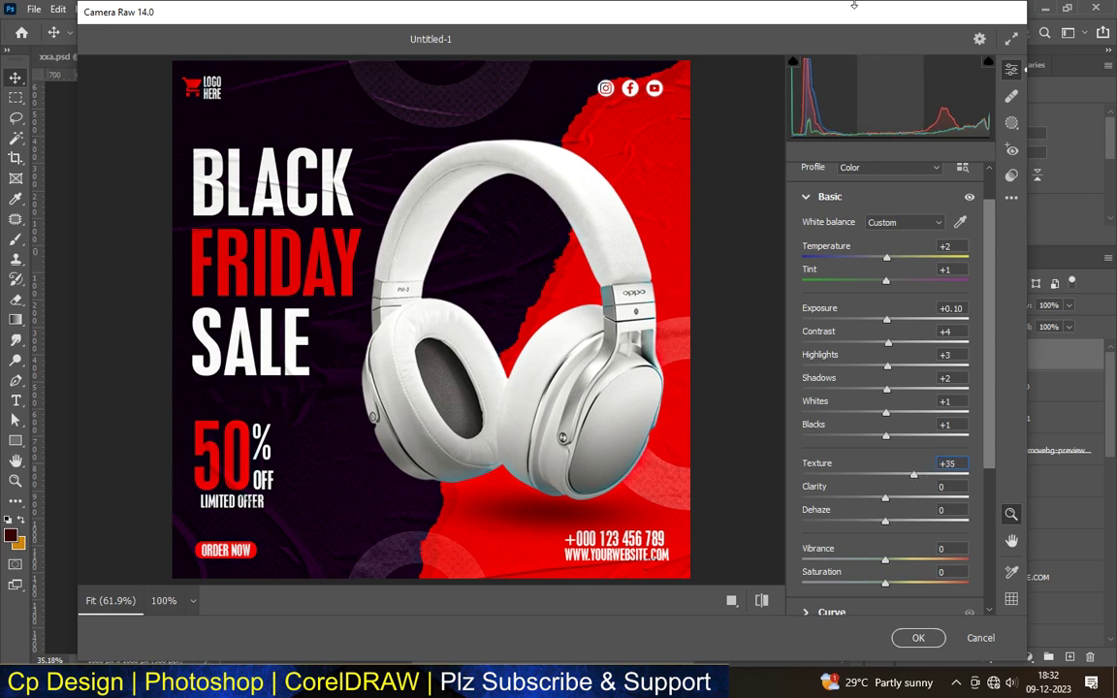
pyautogui.moveTo(916, 477); pyautogui.dragTo(873, 493)
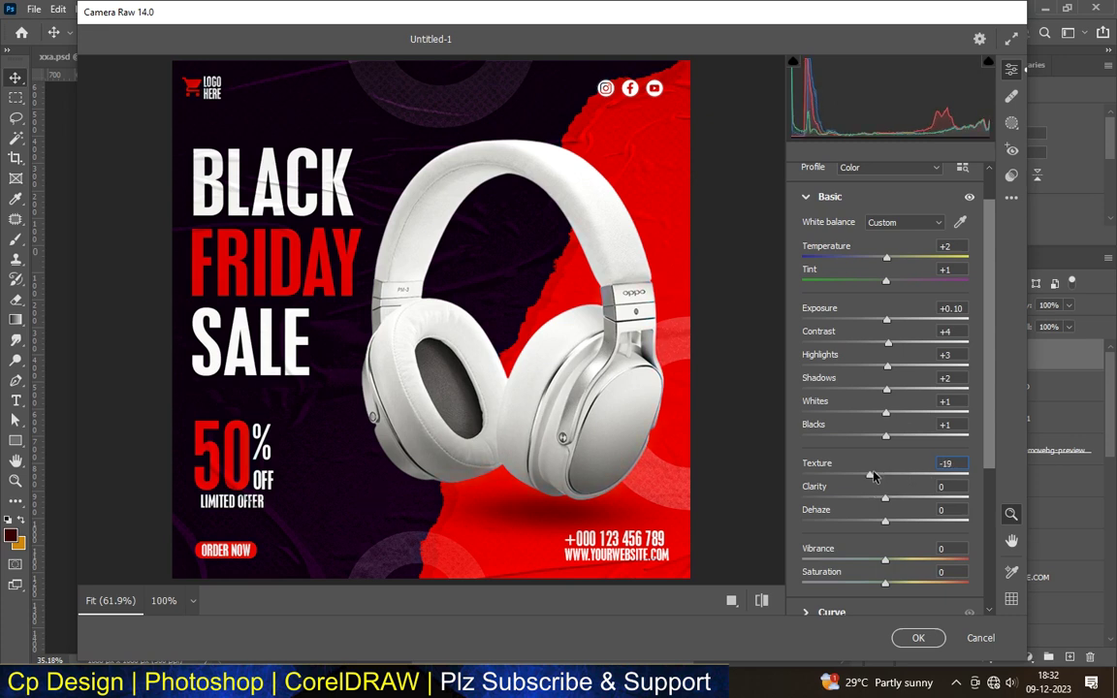
pyautogui.click(893, 475)
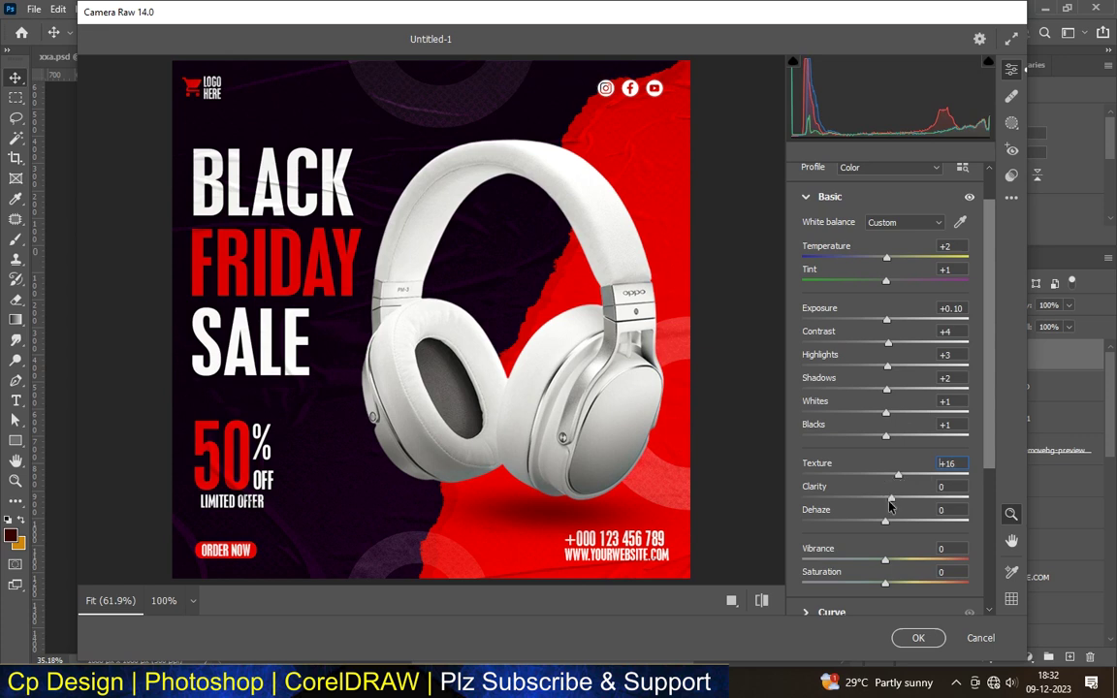
# Set Clarity to +19, Dehaze to +7 and give Vibrance a small +4 boost
pyautogui.moveTo(890, 498); pyautogui.dragTo(966, 496)
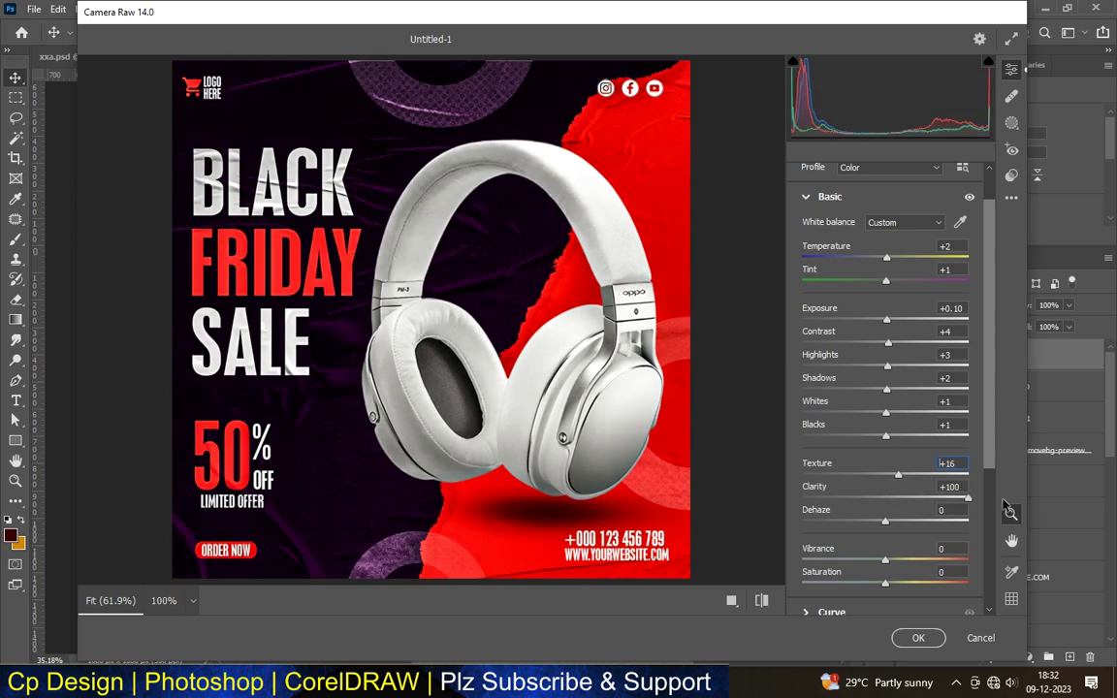
pyautogui.moveTo(978, 501); pyautogui.dragTo(899, 502)
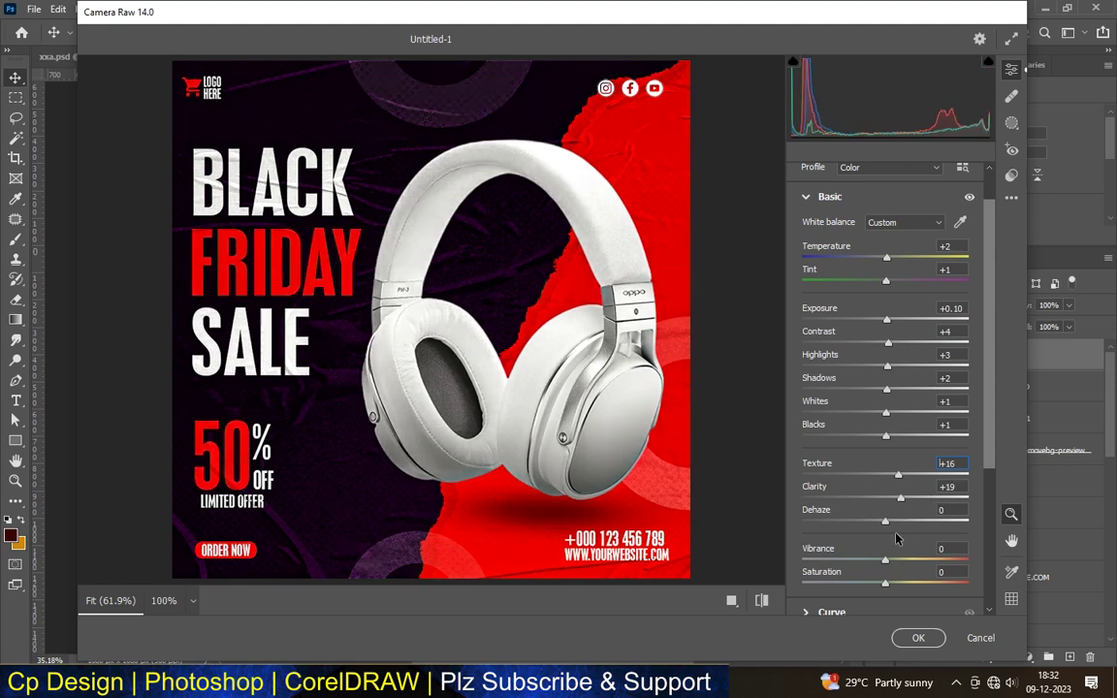
pyautogui.moveTo(885, 524); pyautogui.dragTo(912, 524)
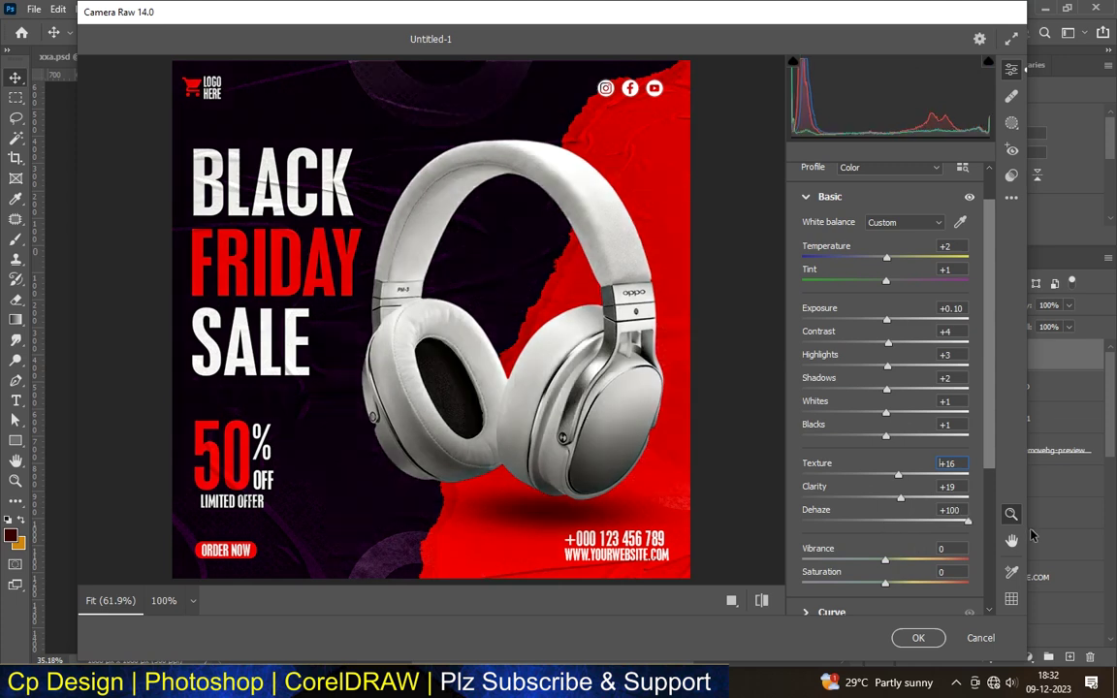
pyautogui.moveTo(911, 525); pyautogui.dragTo(891, 525)
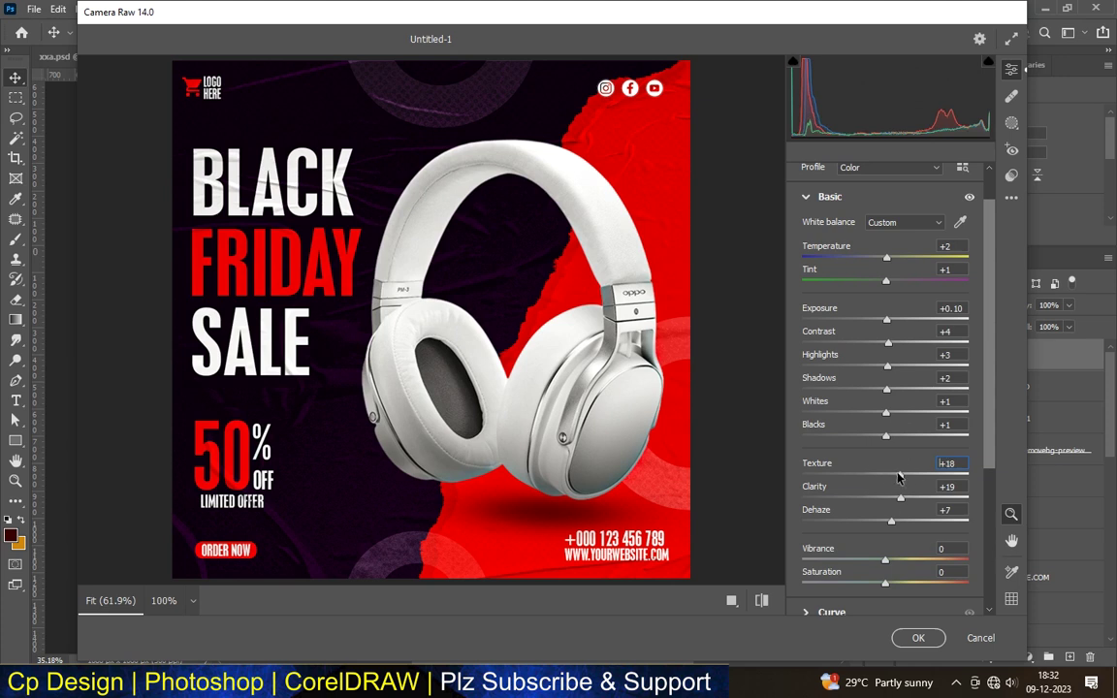
pyautogui.moveTo(887, 562); pyautogui.dragTo(969, 563)
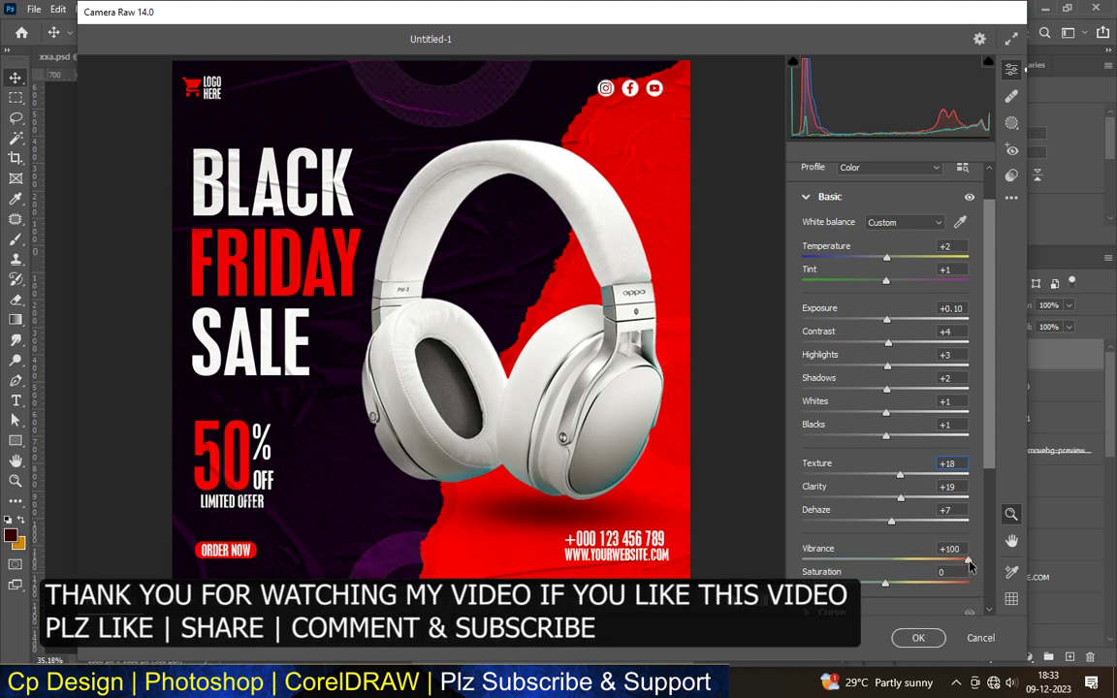
pyautogui.moveTo(969, 563)
pyautogui.mouseDown()
pyautogui.moveTo(888, 562)
pyautogui.moveTo(888, 583)
pyautogui.mouseUp()
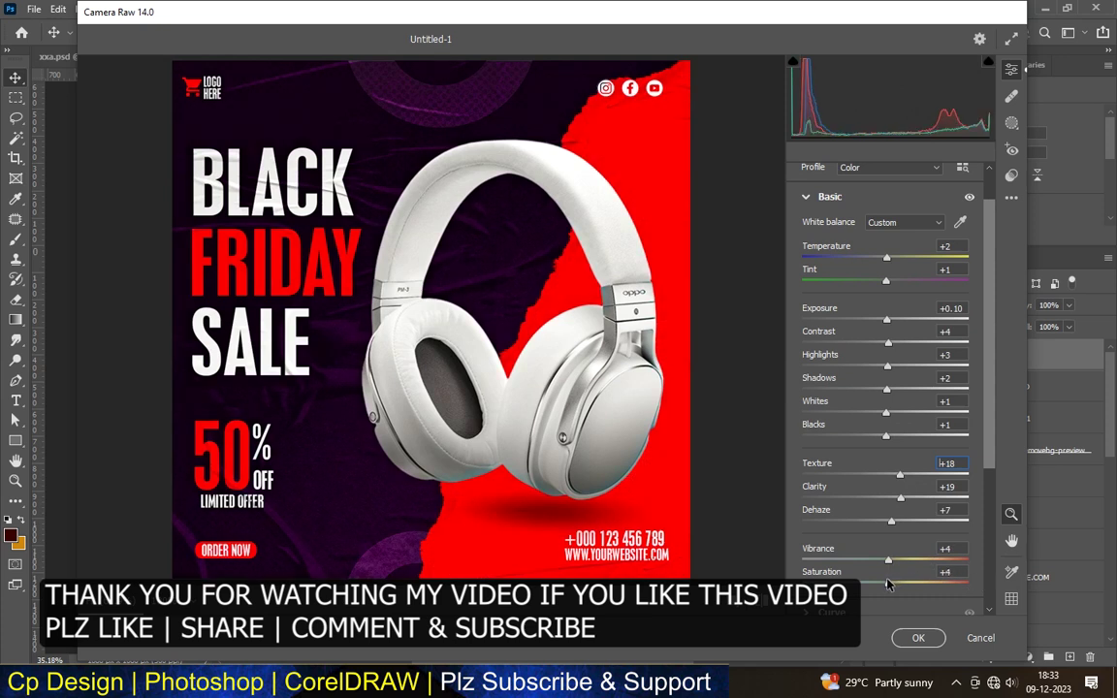
# Add a -17 vignette to darken the poster's edges
pyautogui.scroll(-2, 885, 580)
pyautogui.scroll(-3, 863, 567)
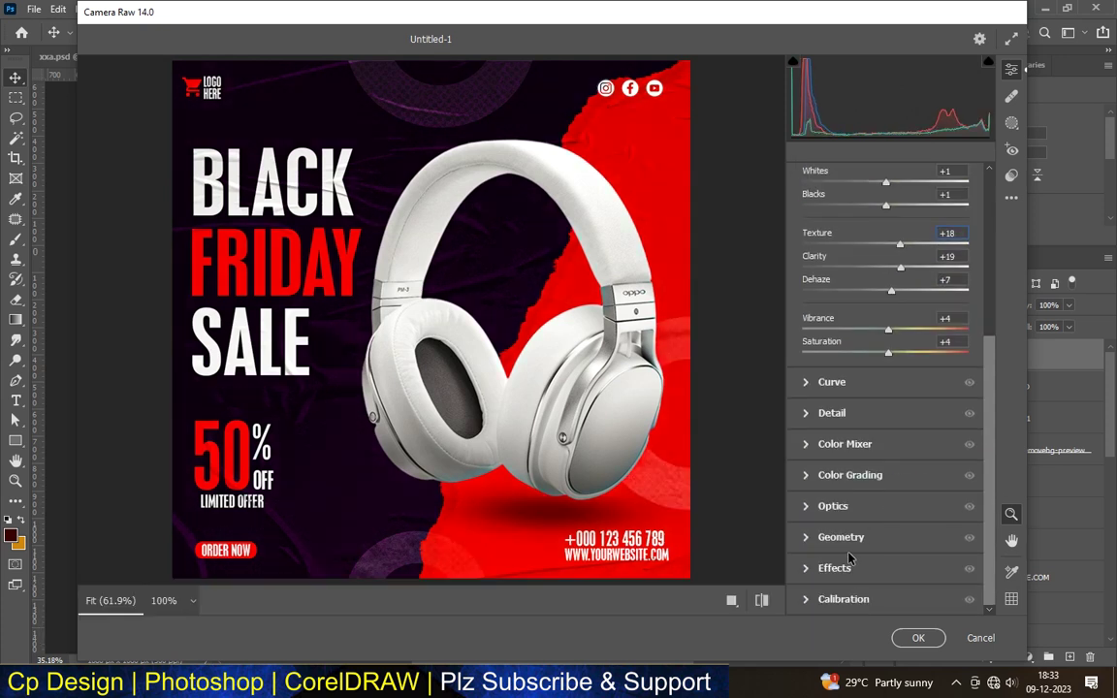
pyautogui.click(841, 571)
pyautogui.moveTo(885, 525); pyautogui.dragTo(870, 525)
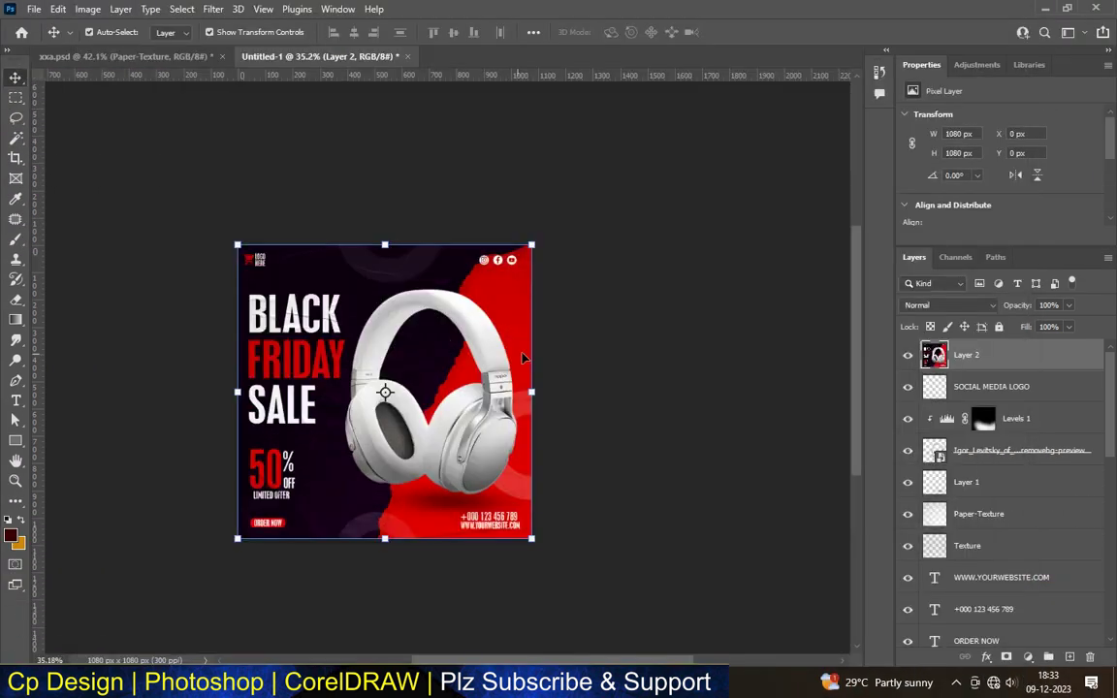
pyautogui.click(643, 341)
pyautogui.scroll(5, 254, 405)
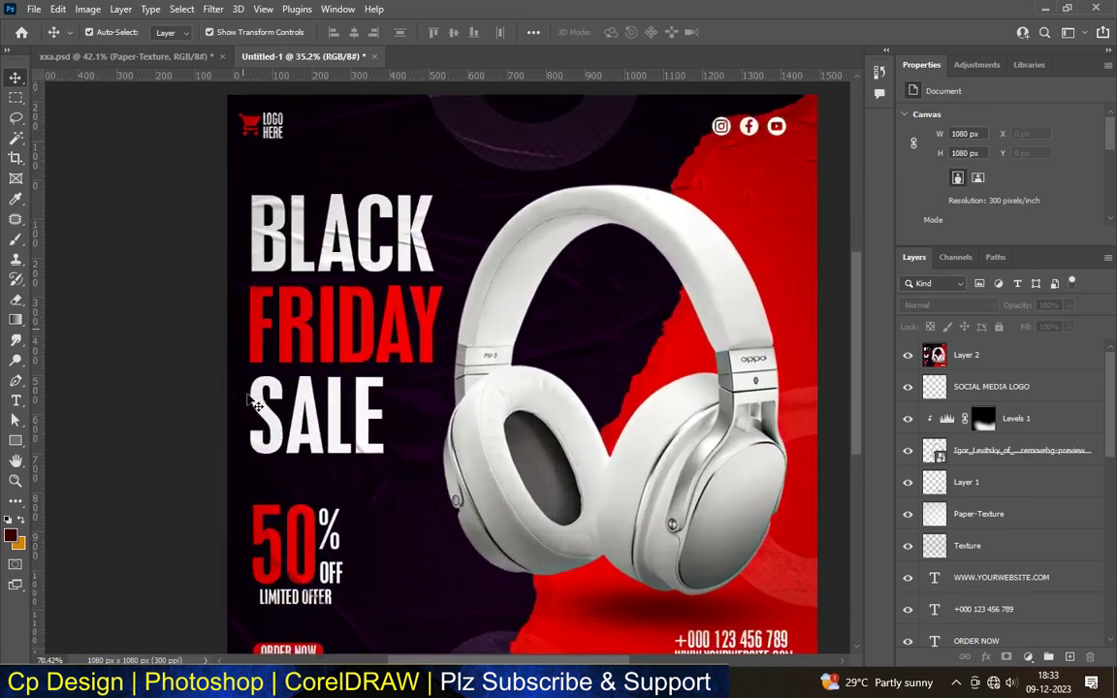
pyautogui.scroll(1, 260, 395)
pyautogui.scroll(-4, 484, 382)
pyautogui.scroll(-2, 489, 385)
pyautogui.scroll(1, 490, 385)
pyautogui.scroll(1, 514, 359)
pyautogui.scroll(2, 543, 341)
pyautogui.scroll(2, 582, 306)
pyautogui.scroll(-2, 582, 306)
pyautogui.scroll(-2, 572, 368)
pyautogui.scroll(-2, 558, 436)
pyautogui.scroll(1, 546, 500)
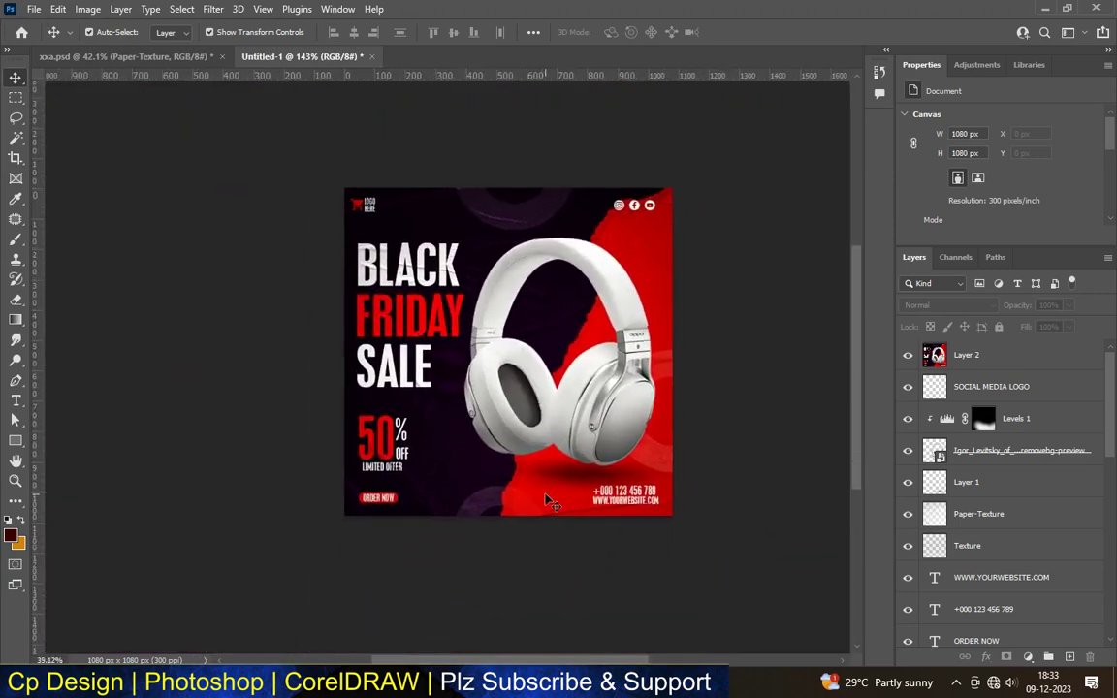
pyautogui.scroll(2, 548, 501)
pyautogui.scroll(2, 548, 500)
pyautogui.scroll(-1, 543, 499)
pyautogui.scroll(-2, 531, 511)
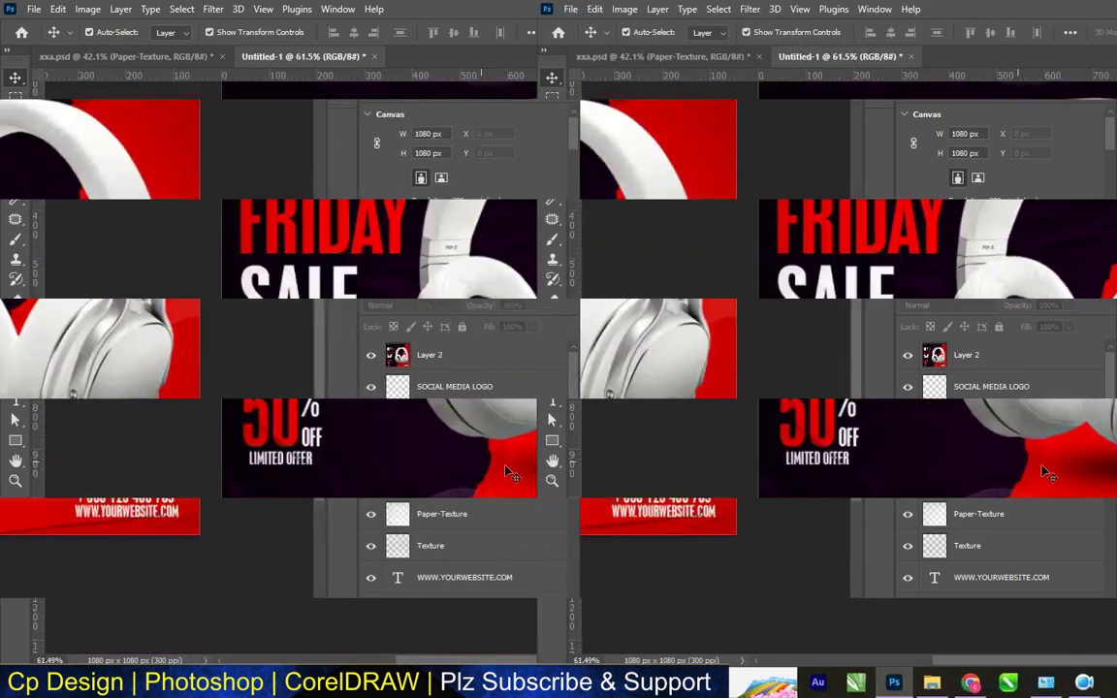
pyautogui.scroll(3, 417, 466)
pyautogui.scroll(2, 417, 466)
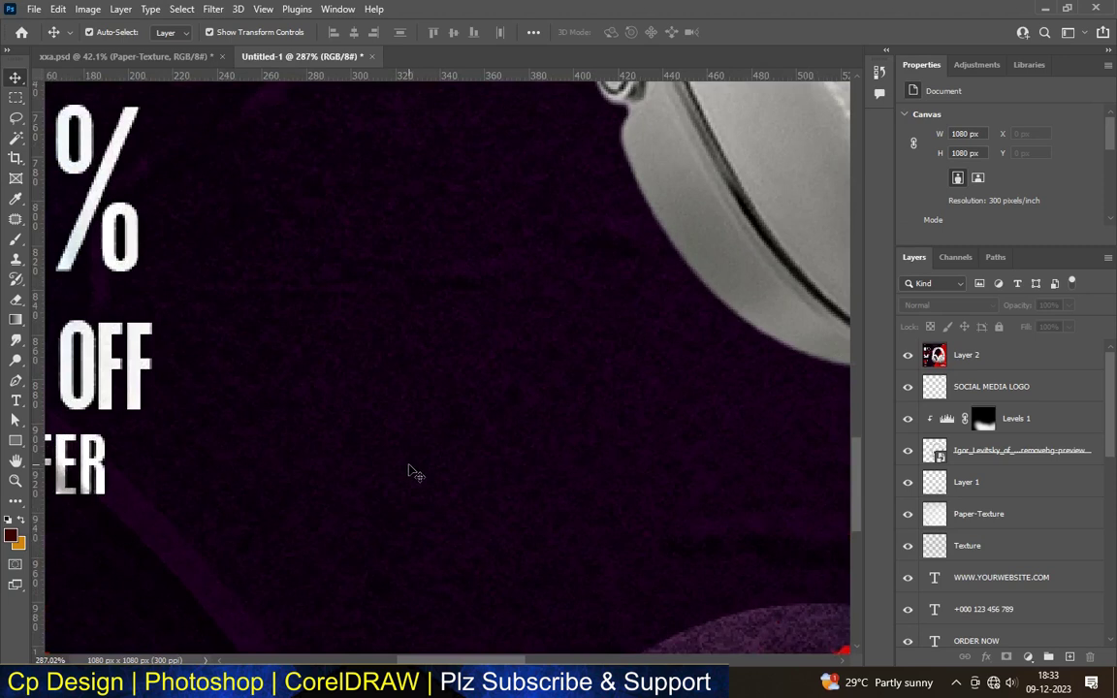
pyautogui.scroll(-2, 412, 472)
pyautogui.scroll(-2, 412, 471)
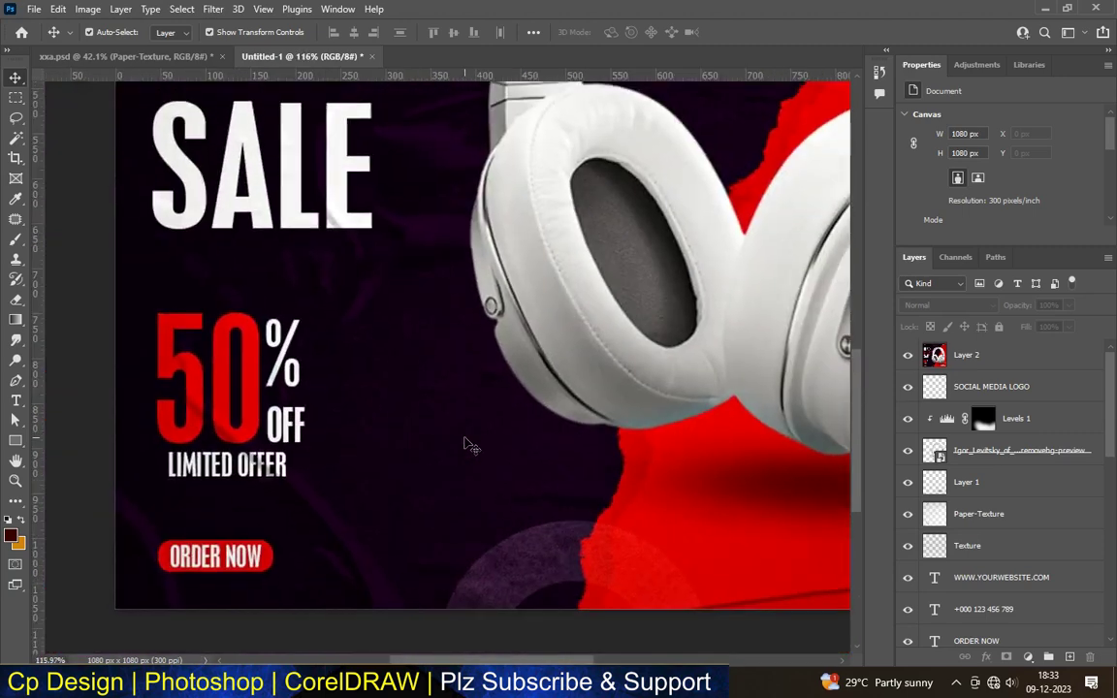
pyautogui.scroll(-1, 412, 470)
pyautogui.scroll(2, 457, 388)
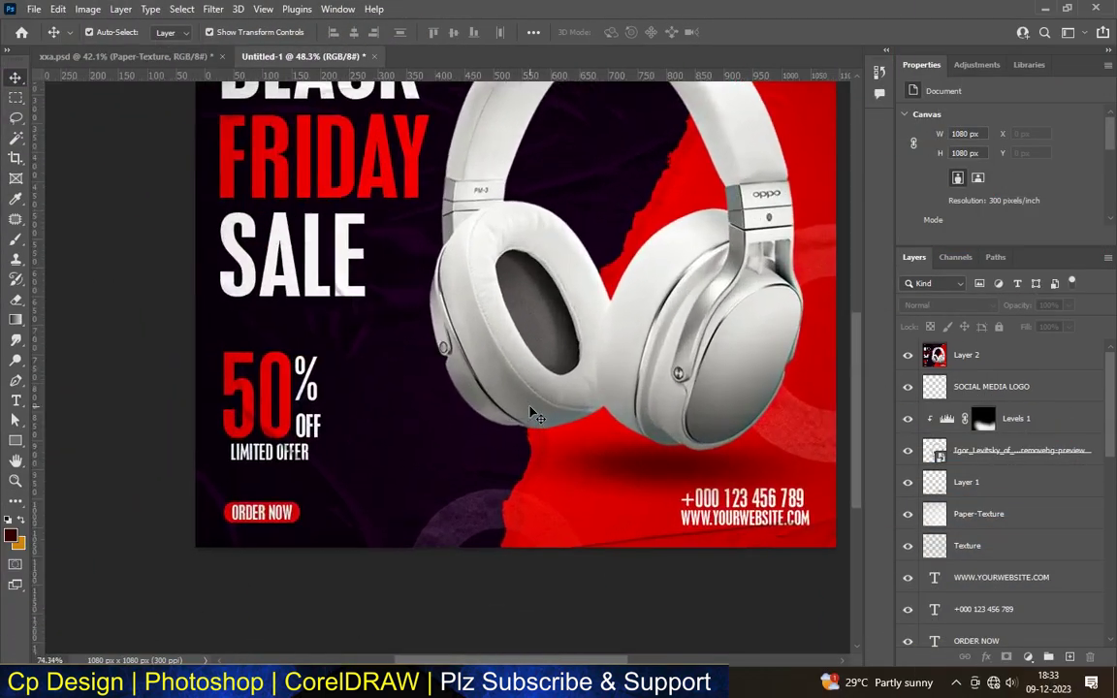
pyautogui.scroll(2, 457, 387)
pyautogui.scroll(2, 457, 388)
pyautogui.scroll(-2, 516, 305)
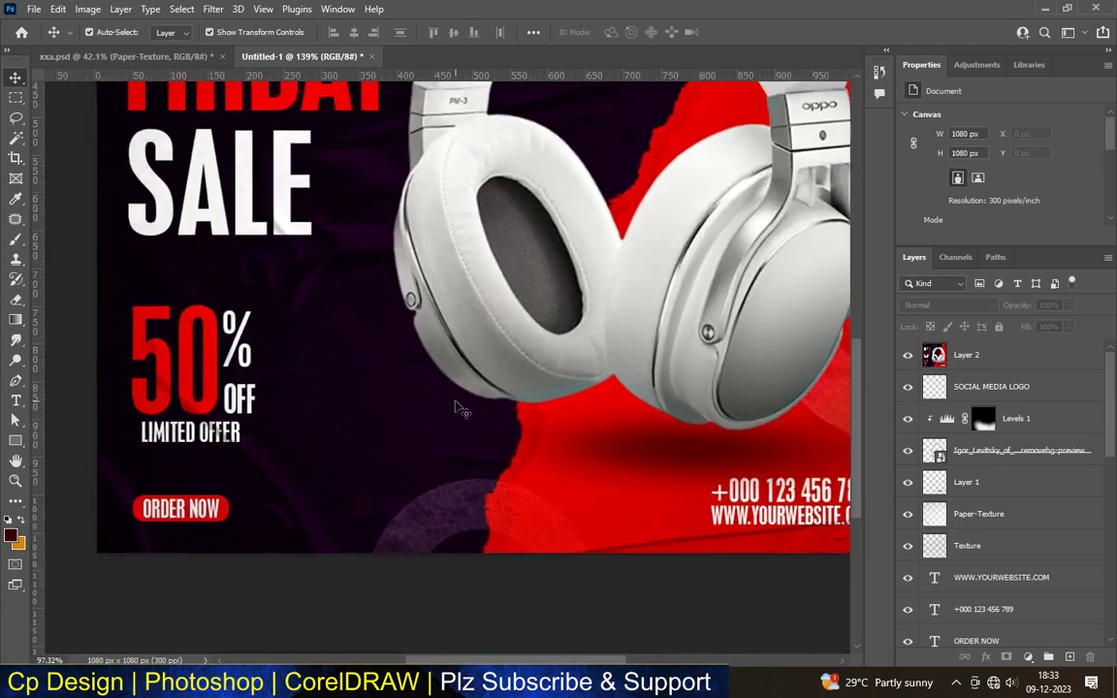
pyautogui.scroll(-2, 457, 404)
pyautogui.scroll(-1, 527, 267)
pyautogui.scroll(-1, 526, 268)
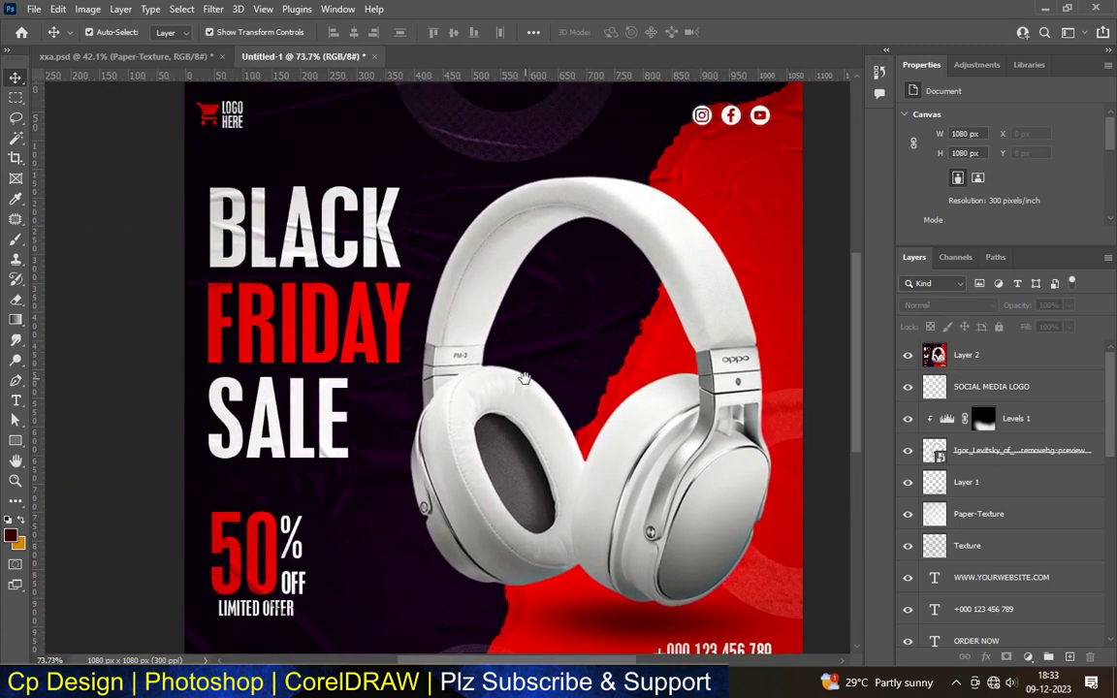
pyautogui.scroll(-2, 533, 388)
pyautogui.scroll(-1, 532, 388)
pyautogui.scroll(2, 532, 388)
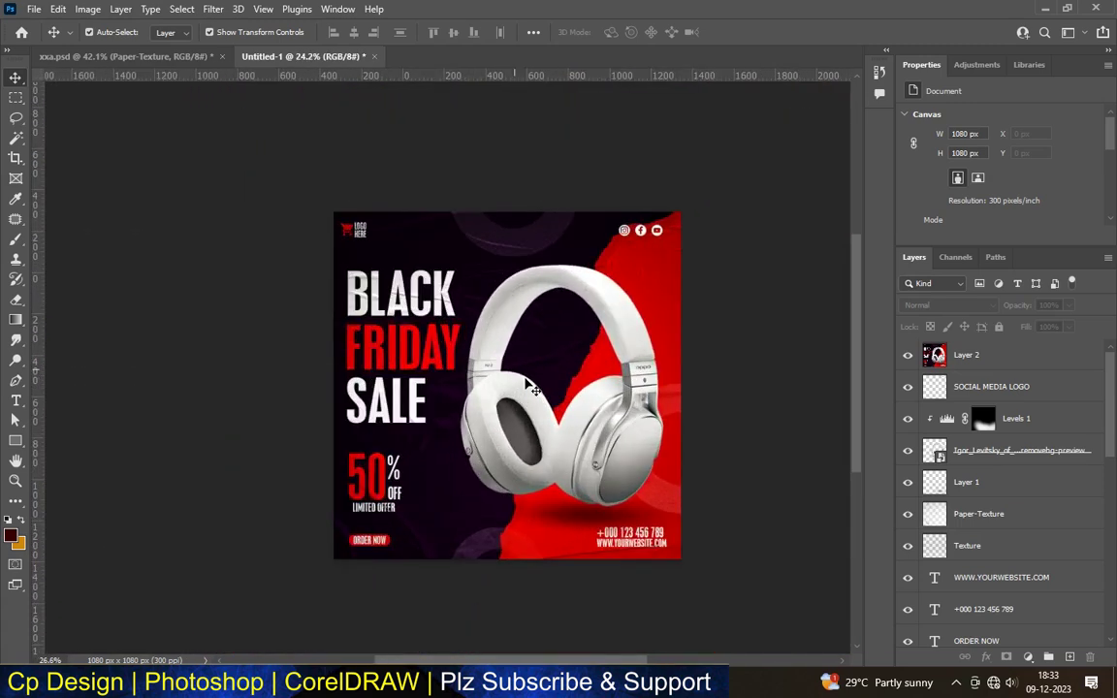
pyautogui.scroll(2, 532, 387)
pyautogui.scroll(-1, 532, 388)
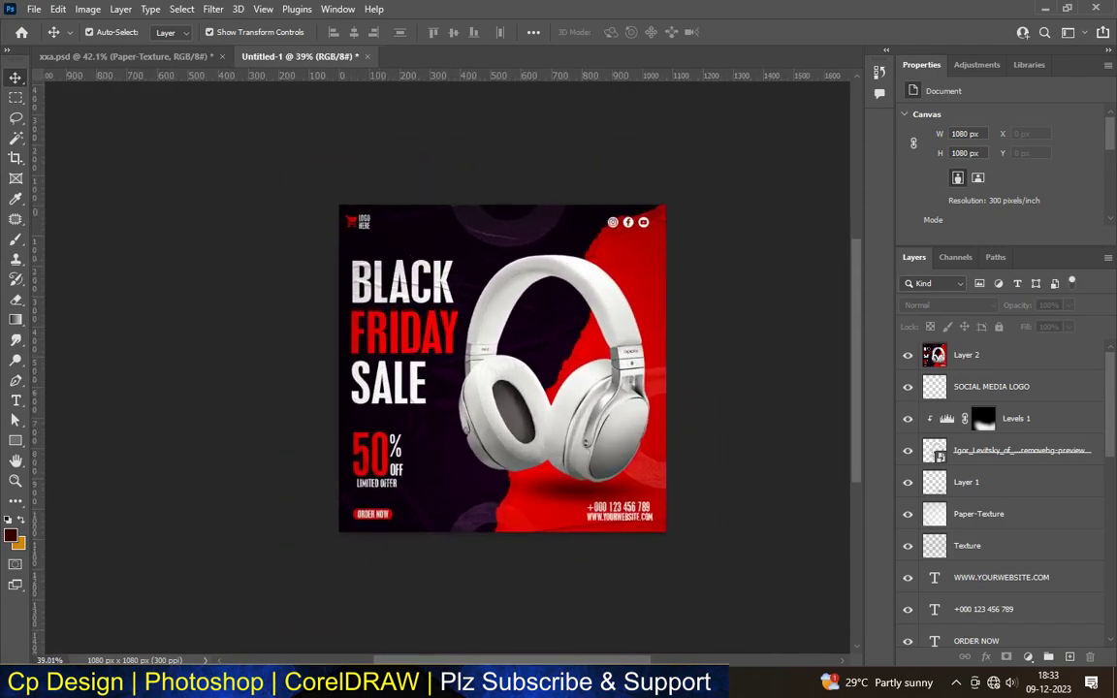